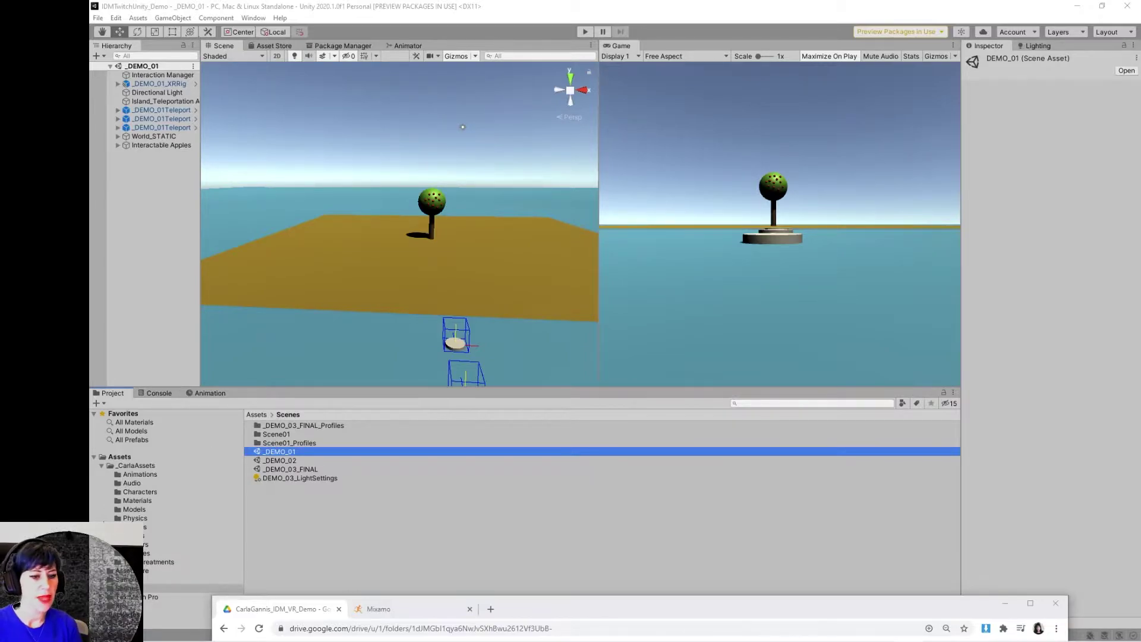
Step: Expand the project's Packages folder and look over the packages inside it
{"action": "left_click", "coordinate": [95, 619]}
{"action": "left_click", "coordinate": [94, 616]}
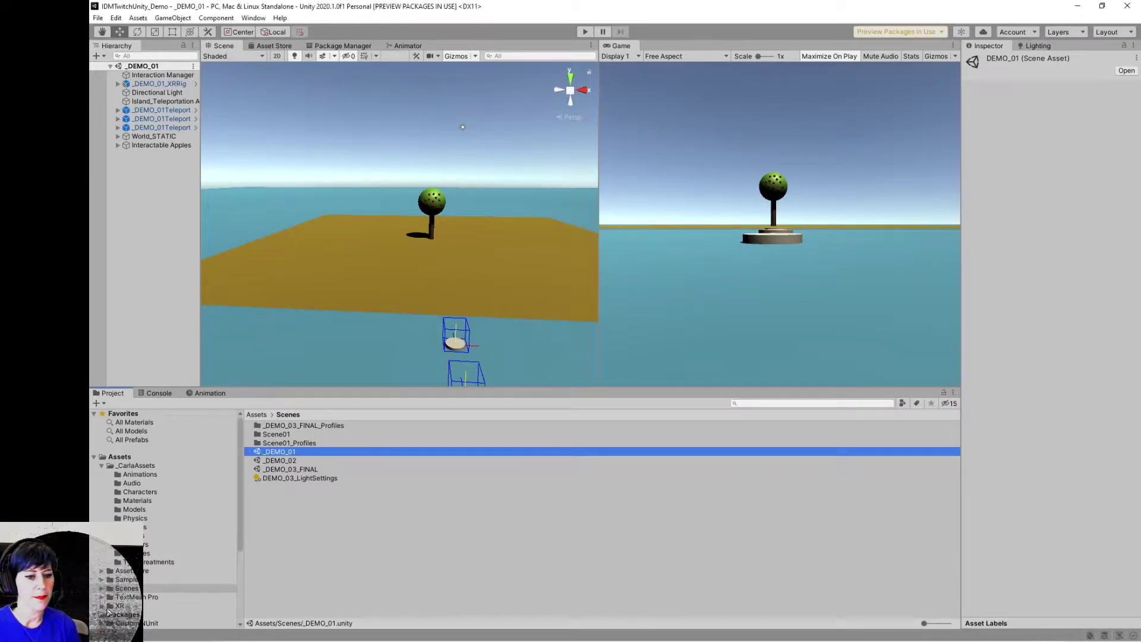
{"action": "scroll", "coordinate": [187, 575], "scroll_direction": "down", "scroll_amount": 5}
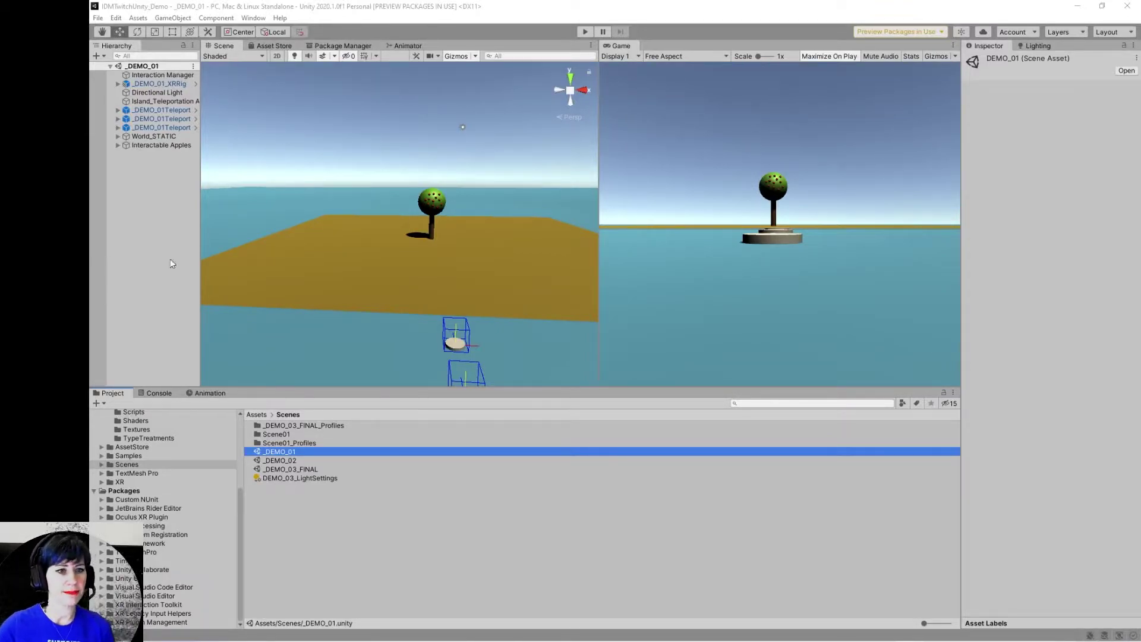
{"action": "left_click", "coordinate": [214, 255]}
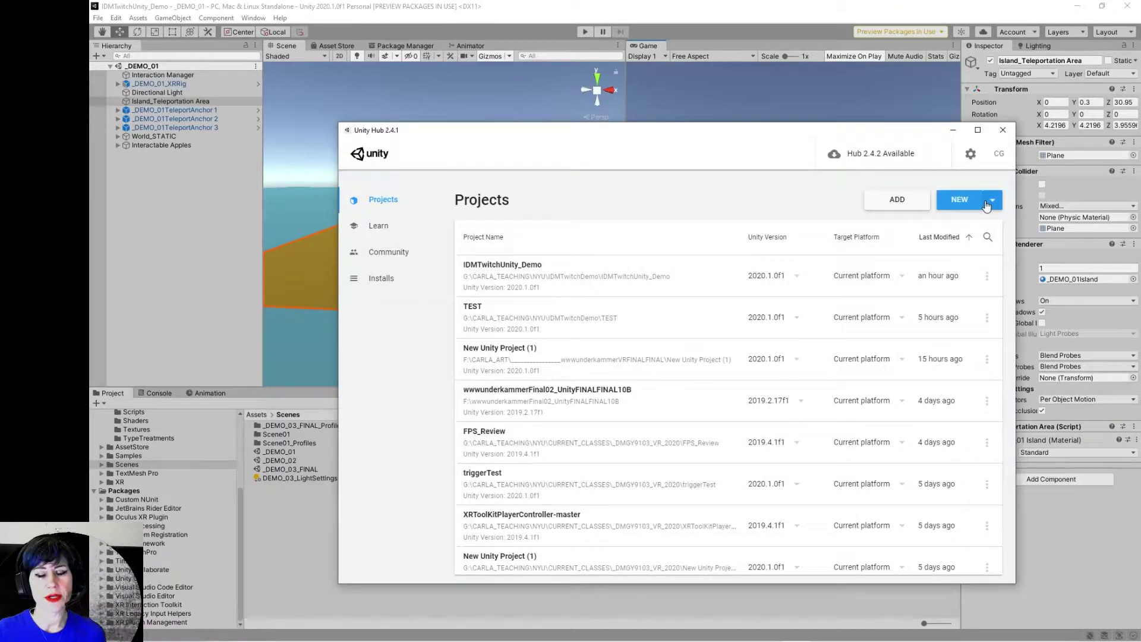
{"action": "left_click", "coordinate": [990, 200]}
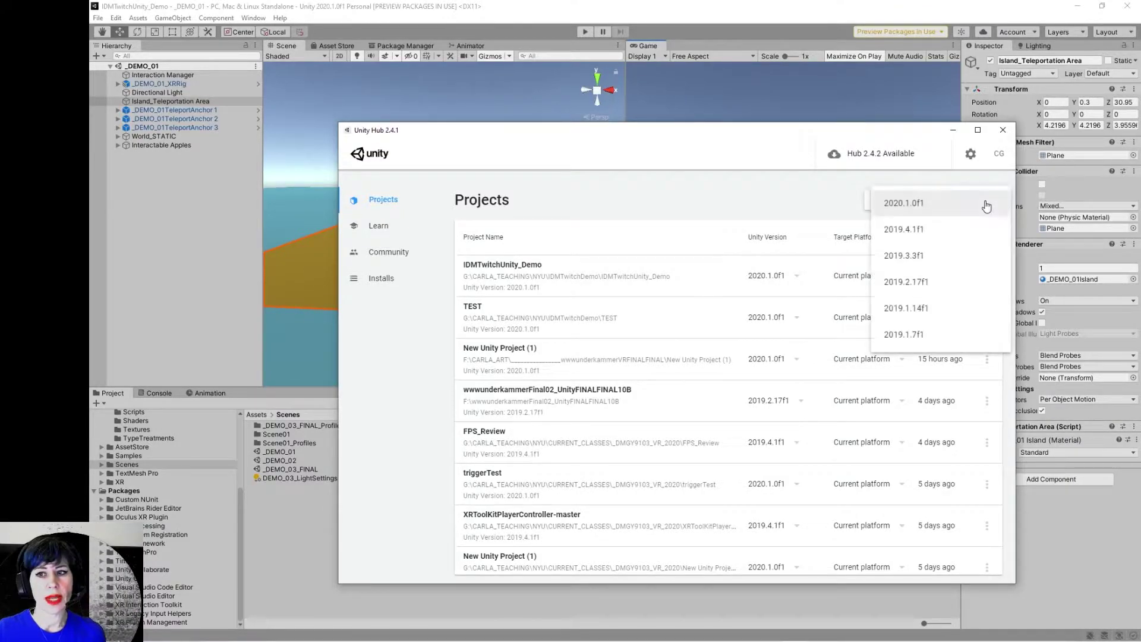
{"action": "left_click", "coordinate": [905, 203]}
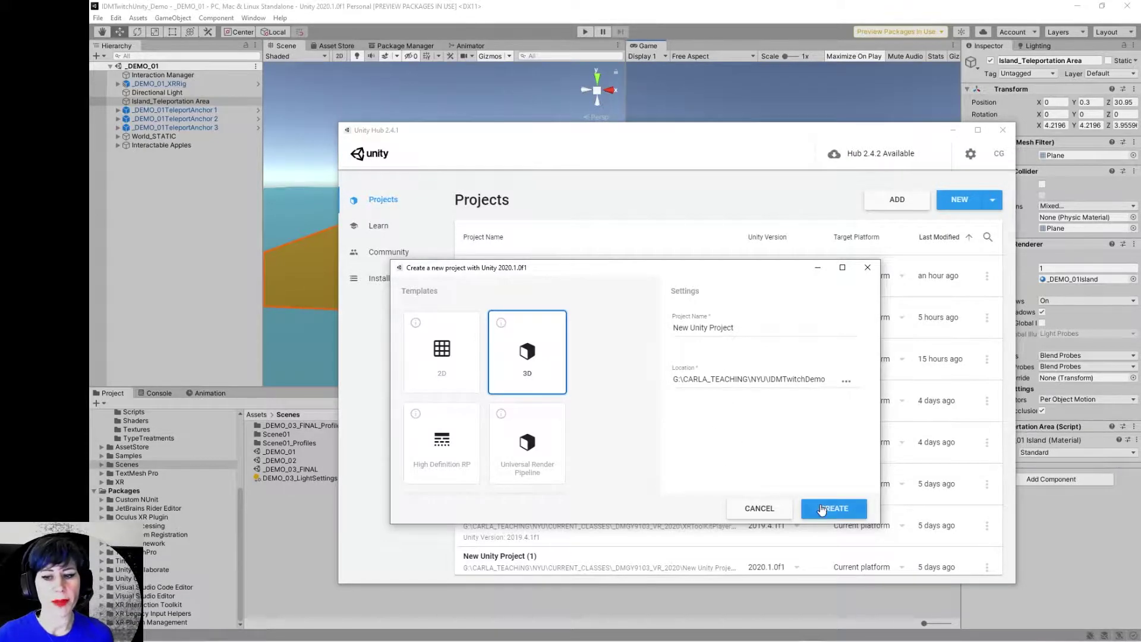
{"action": "left_click", "coordinate": [773, 509]}
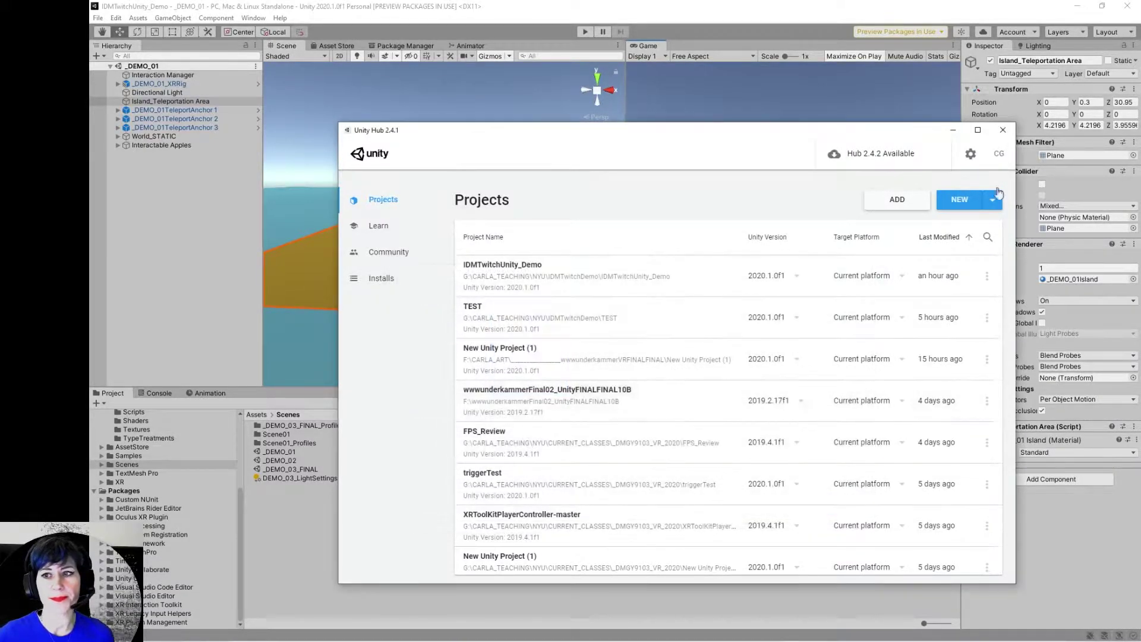
{"action": "left_click", "coordinate": [130, 254]}
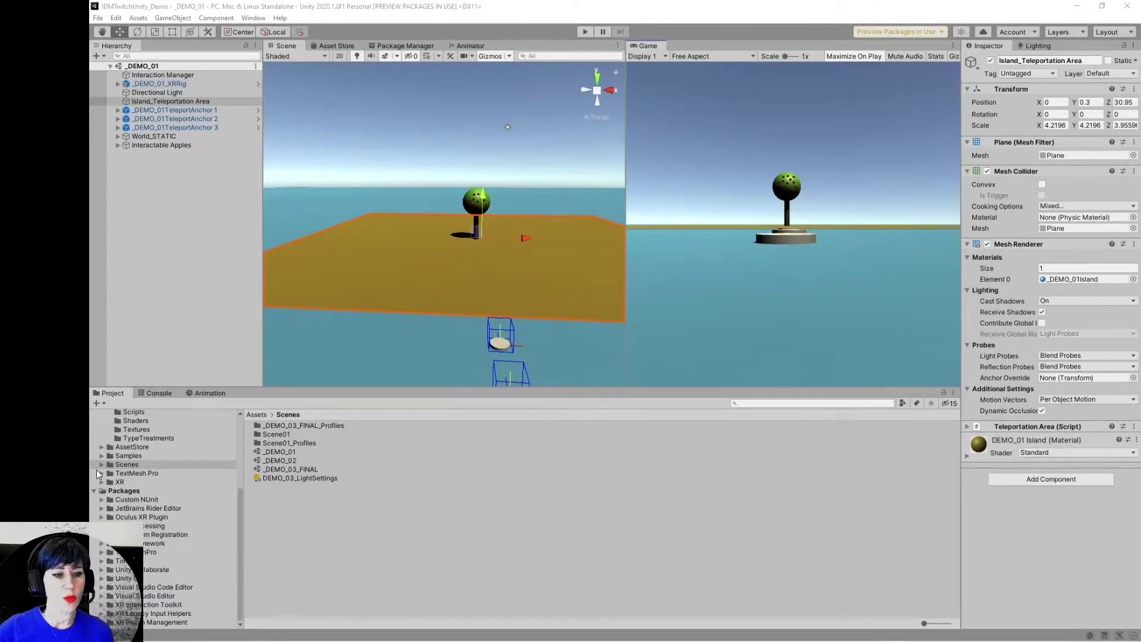
Step: Examine the Custom NUnit package, the Scenes folder and the Audio, Characters and Animations folders in _CarlaAssets
{"action": "left_click", "coordinate": [162, 498]}
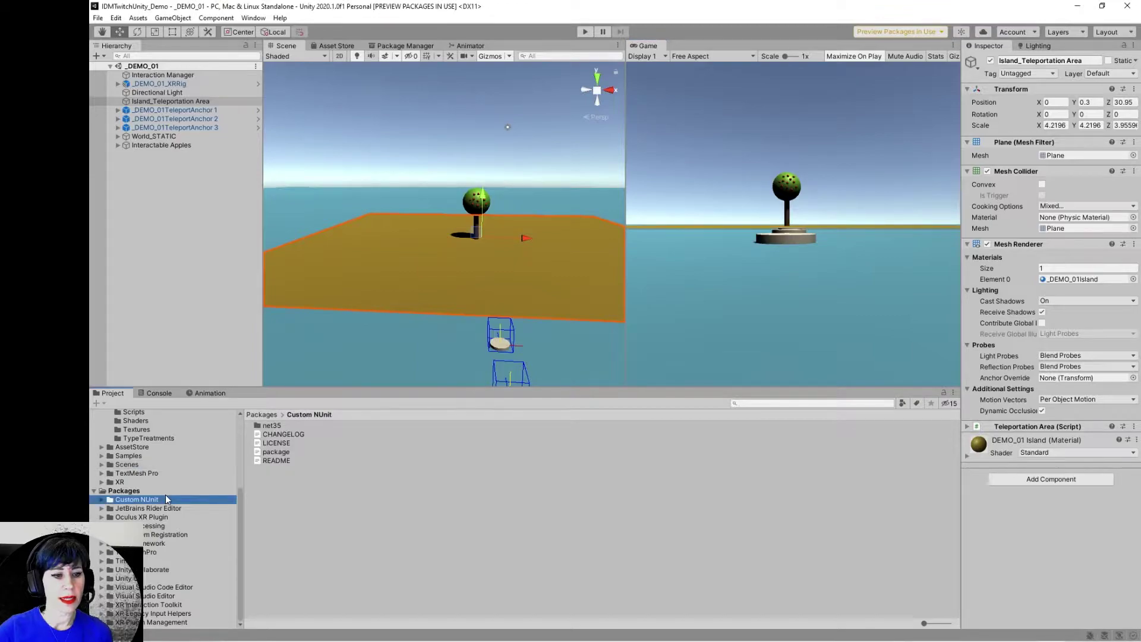
{"action": "left_click", "coordinate": [102, 464]}
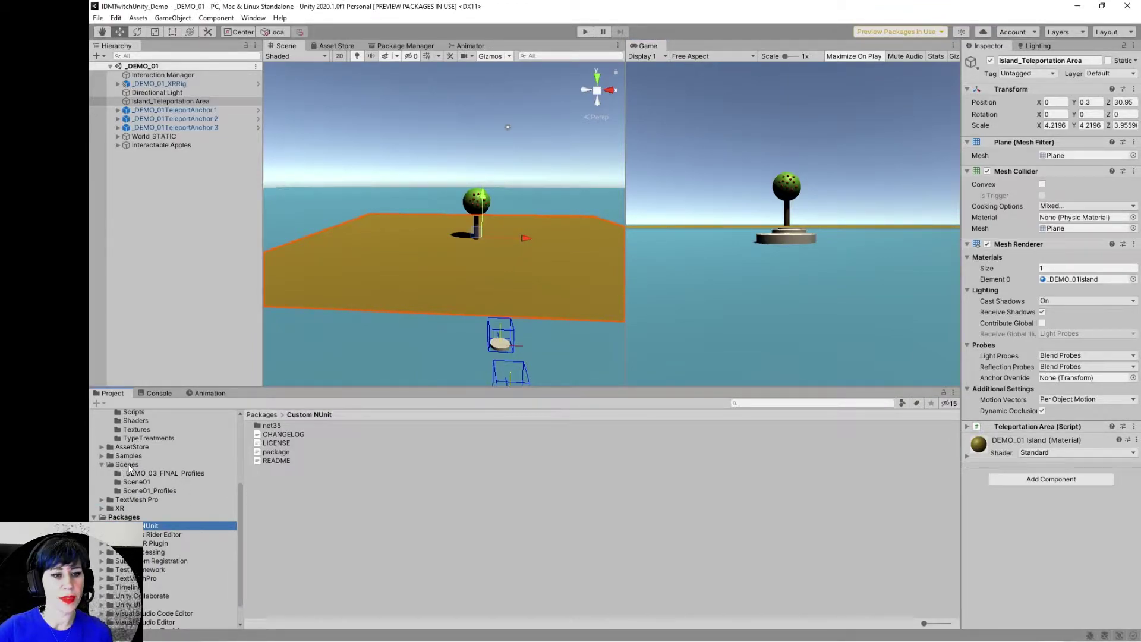
{"action": "left_click", "coordinate": [127, 465]}
{"action": "left_click_drag", "start_coordinate": [240, 505], "coordinate": [237, 412]}
{"action": "left_click", "coordinate": [148, 467]}
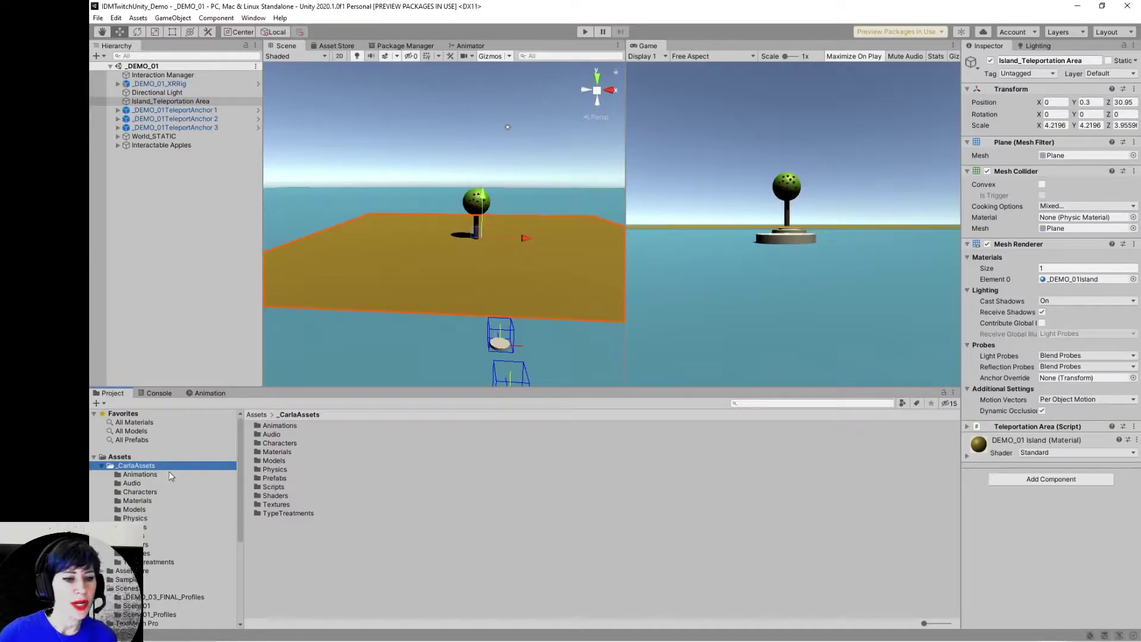
{"action": "left_click", "coordinate": [152, 481]}
{"action": "left_click", "coordinate": [148, 493]}
{"action": "left_click", "coordinate": [140, 473]}
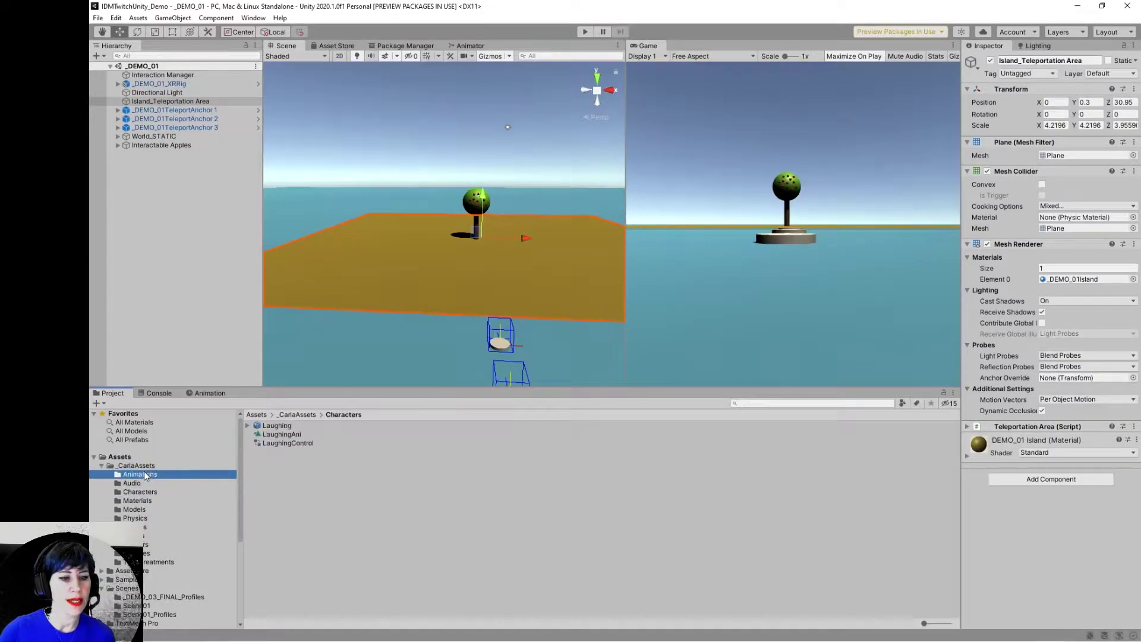
{"action": "scroll", "coordinate": [174, 538], "scroll_direction": "down", "scroll_amount": 3}
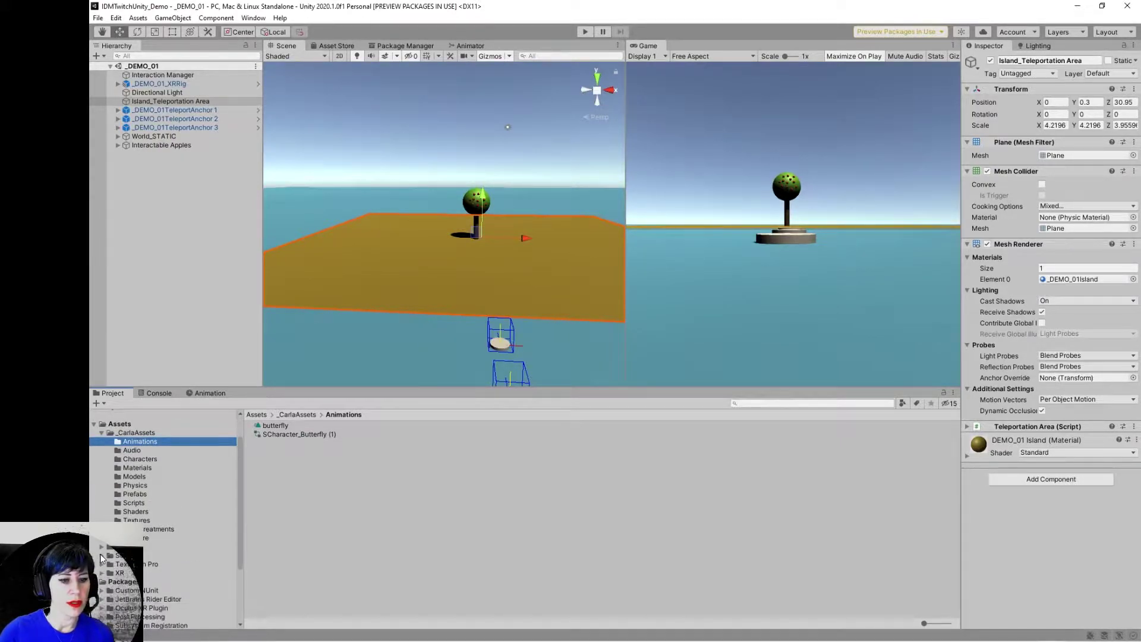
Step: Open the _DEMO_02 scene from the Scenes folder, with the Scene view widened, to preview it
{"action": "left_click", "coordinate": [109, 555]}
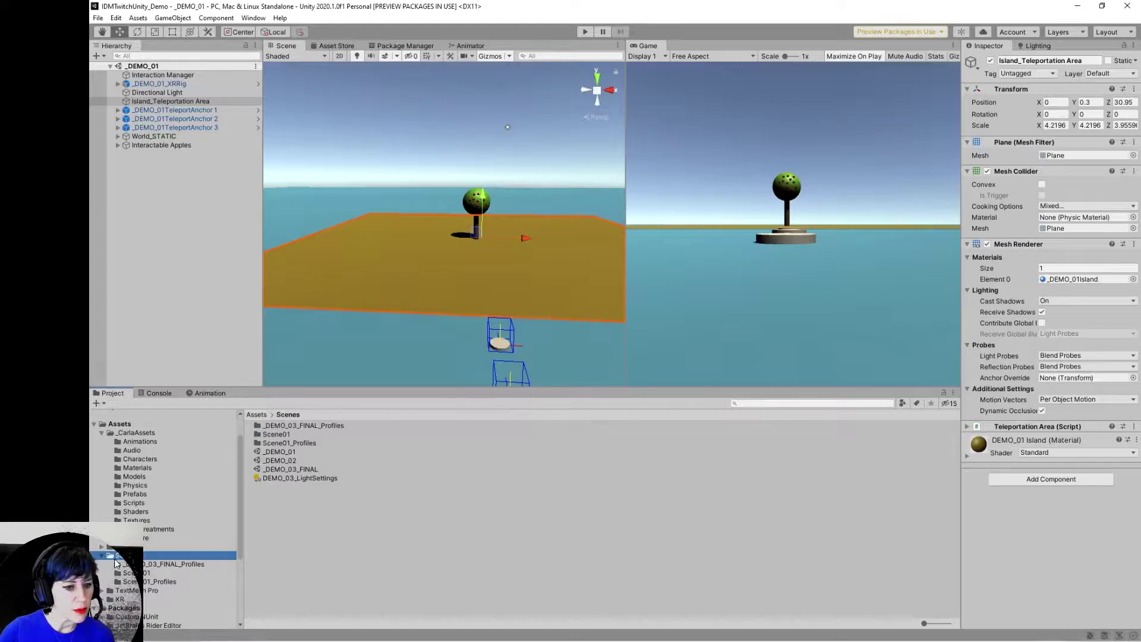
{"action": "scroll", "coordinate": [225, 557], "scroll_direction": "down", "scroll_amount": 6}
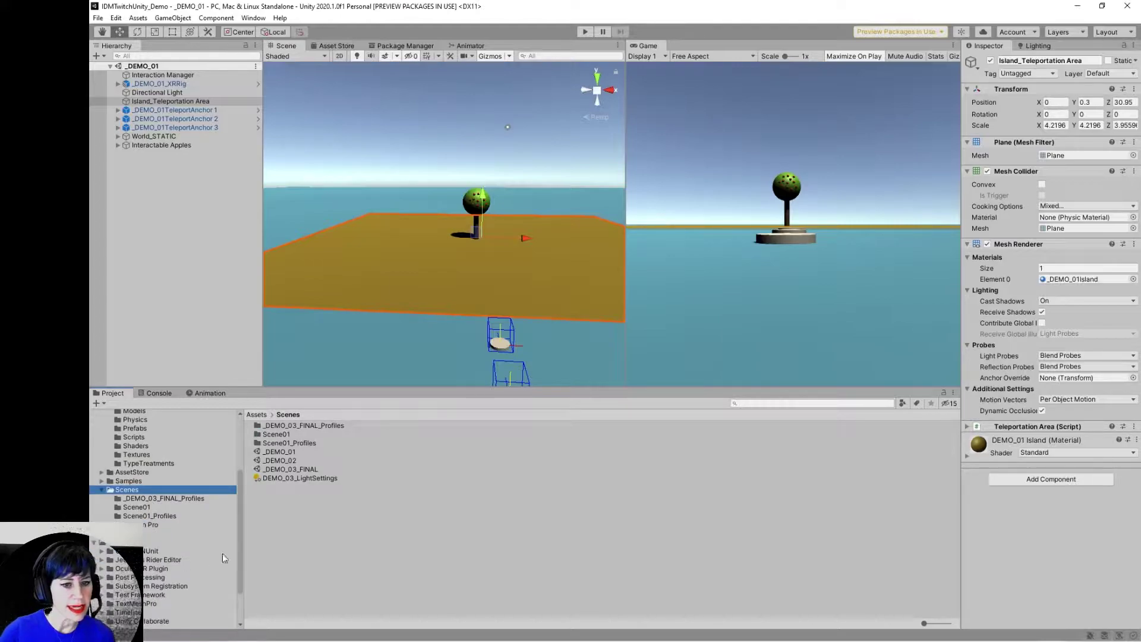
{"action": "left_click_drag", "start_coordinate": [626, 239], "coordinate": [796, 241]}
{"action": "left_click", "coordinate": [286, 463]}
{"action": "double_click", "coordinate": [287, 467]}
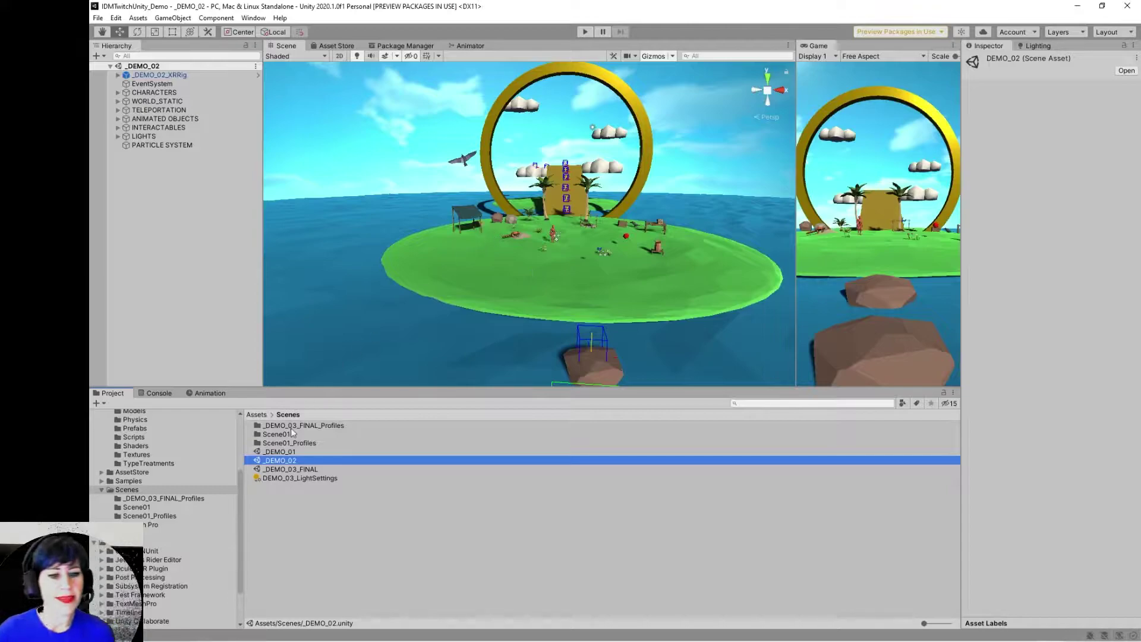
Step: Open the _DEMO_03_FINAL scene to preview it and switch back to the _DEMO_01 scene
{"action": "left_click", "coordinate": [295, 470]}
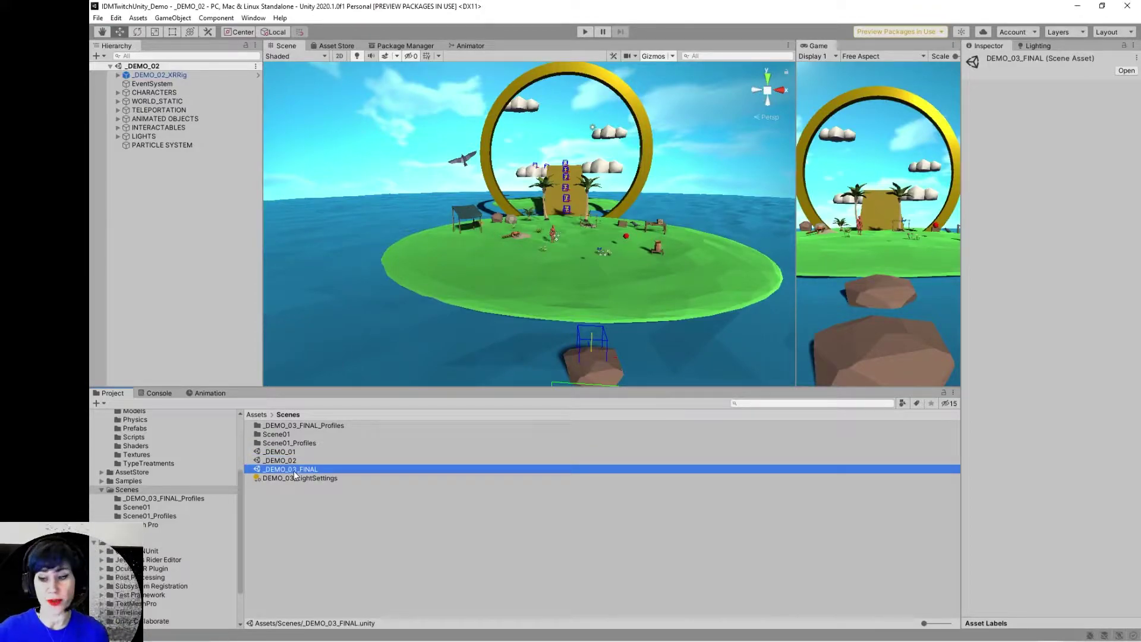
{"action": "double_click", "coordinate": [294, 469]}
{"action": "left_click", "coordinate": [294, 470]}
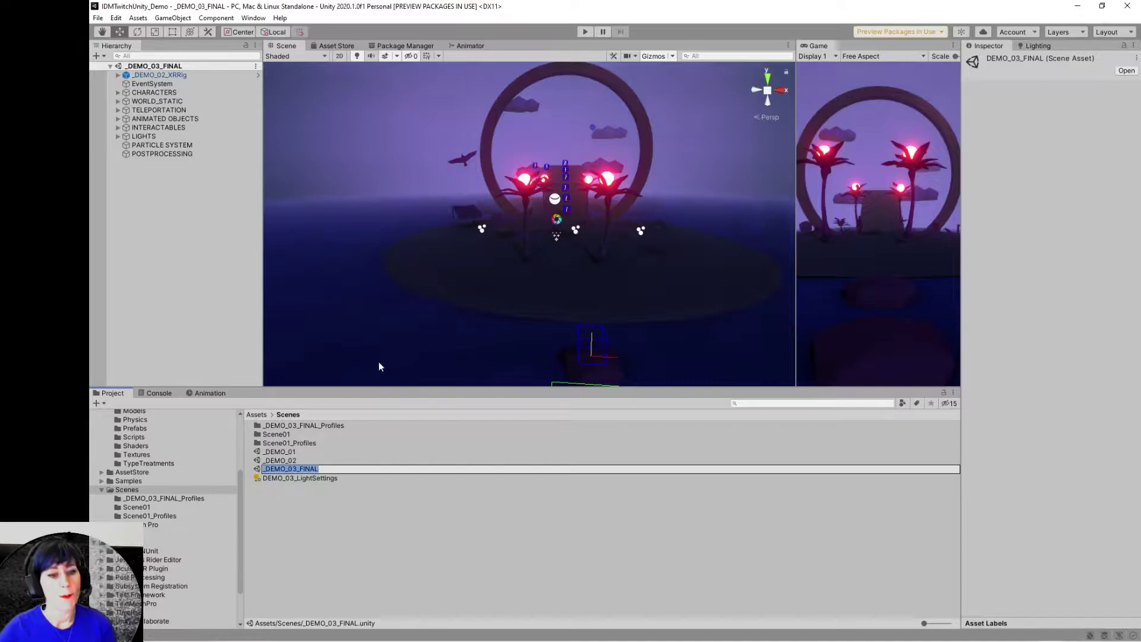
{"action": "double_click", "coordinate": [296, 455]}
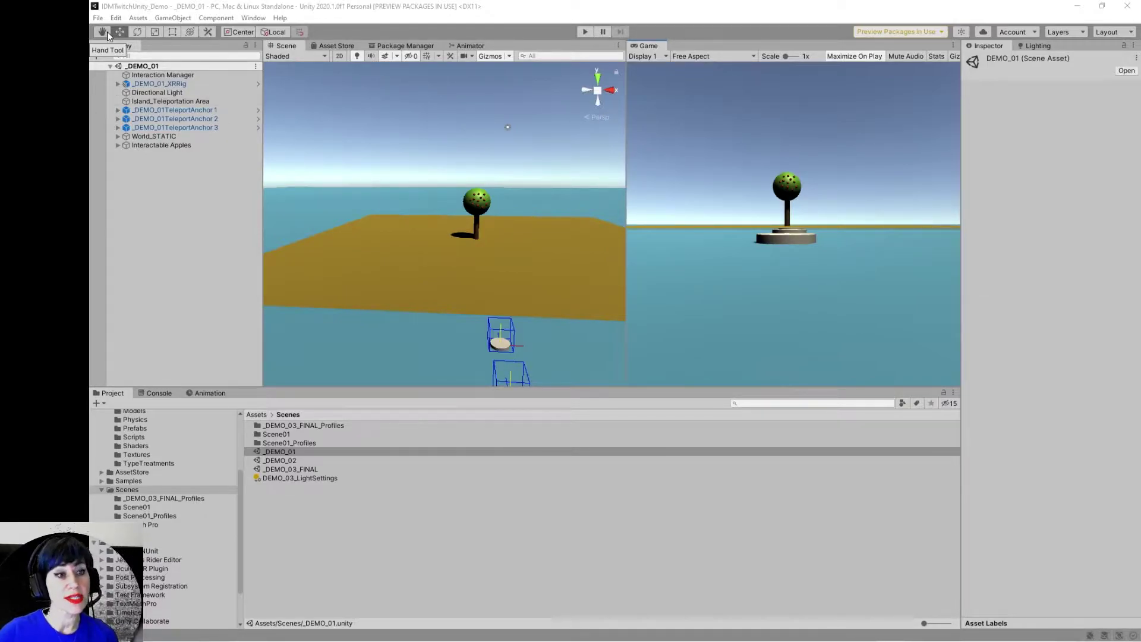
Step: Look at the package import options for assets and open the Build Settings
{"action": "left_click", "coordinate": [141, 20]}
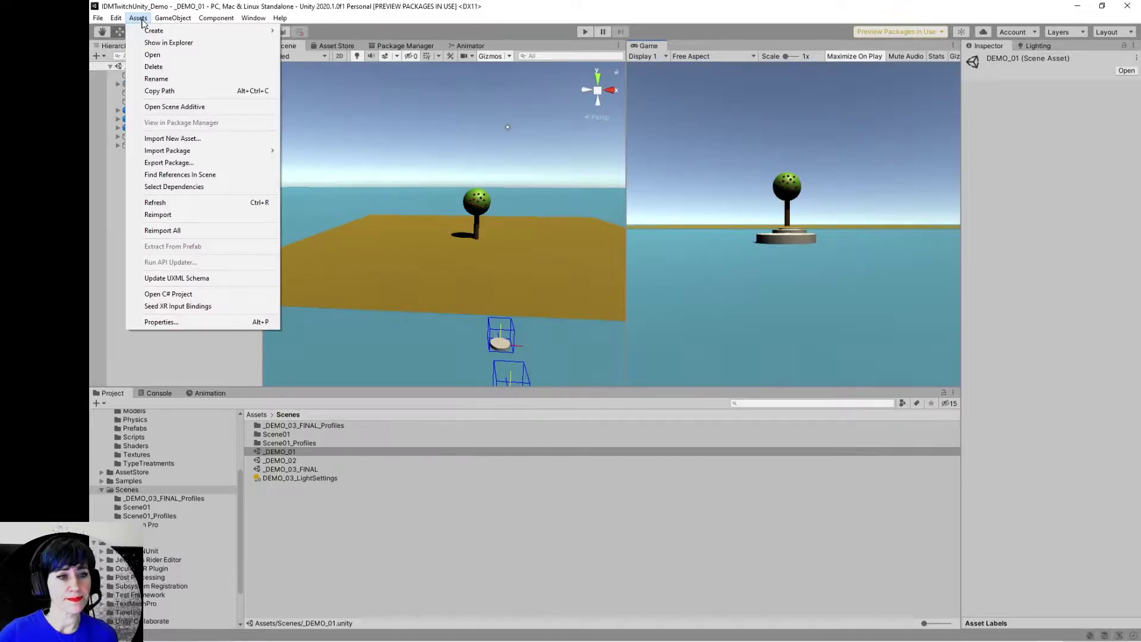
{"action": "mouse_move", "coordinate": [173, 156]}
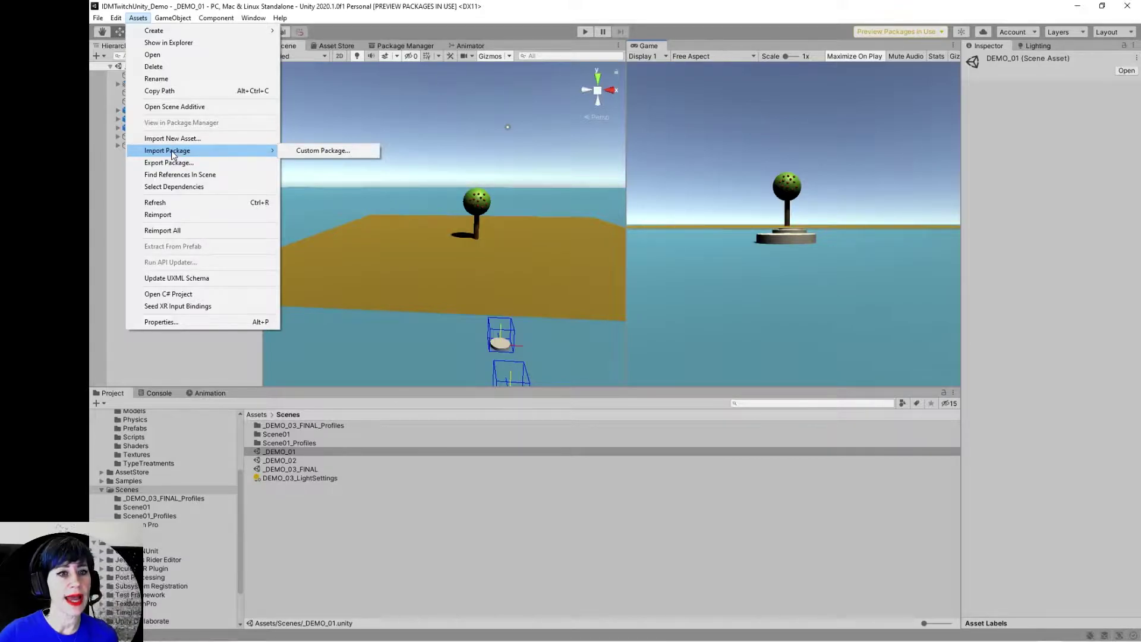
{"action": "mouse_move", "coordinate": [113, 20]}
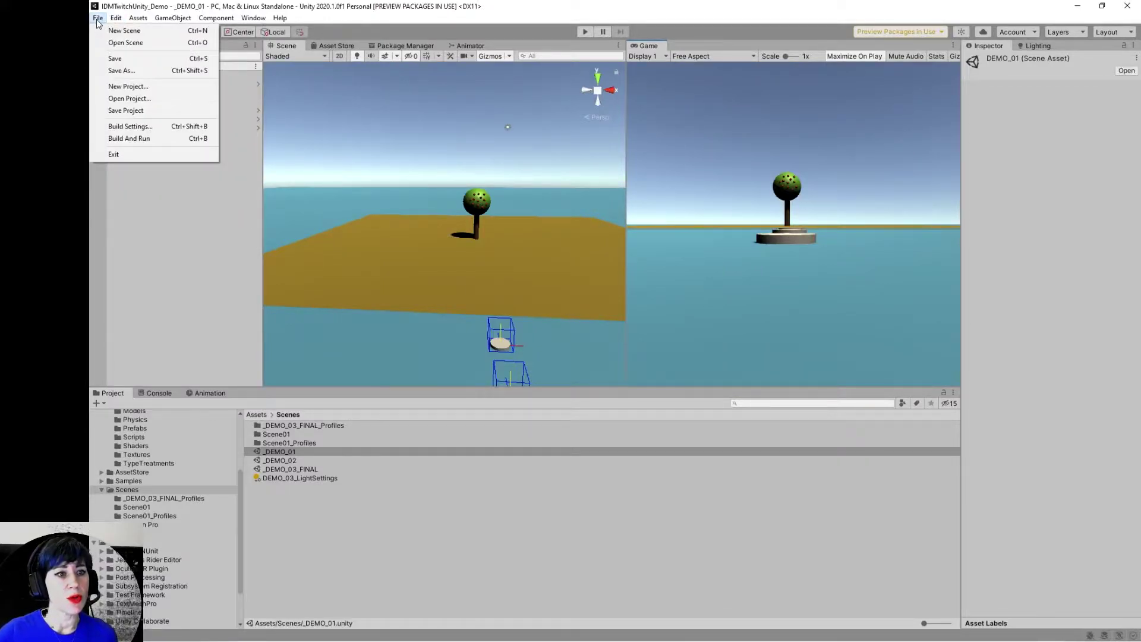
{"action": "left_click", "coordinate": [129, 126]}
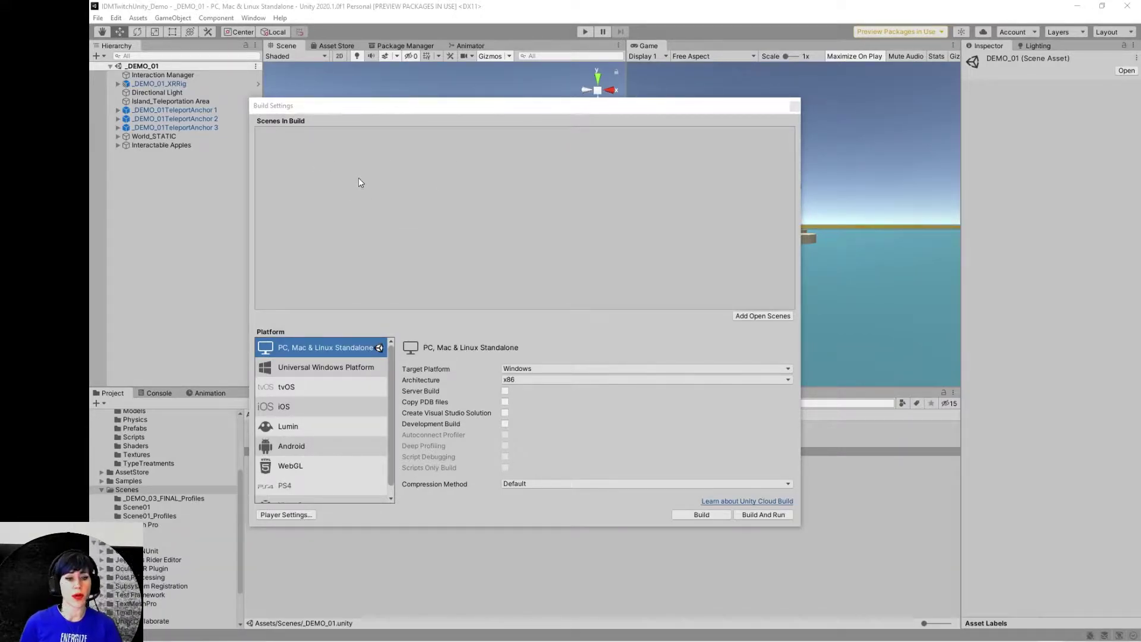
Step: Review the XR Plug-in Management, Package Manager and Player project settings, and close the settings and build windows
{"action": "left_click", "coordinate": [297, 515]}
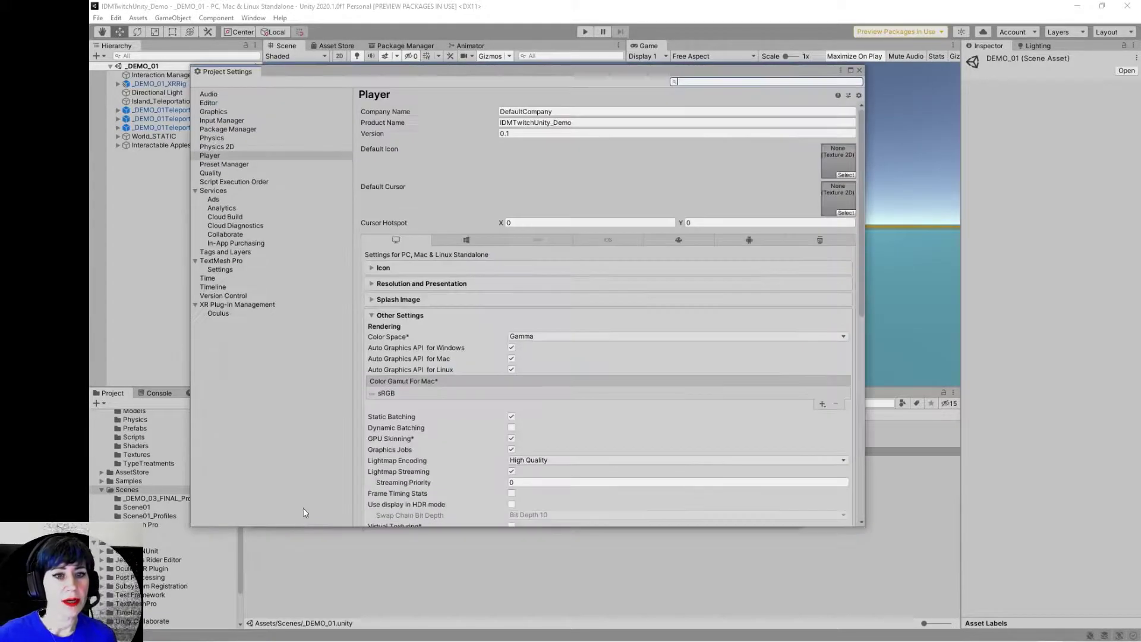
{"action": "left_click", "coordinate": [254, 306]}
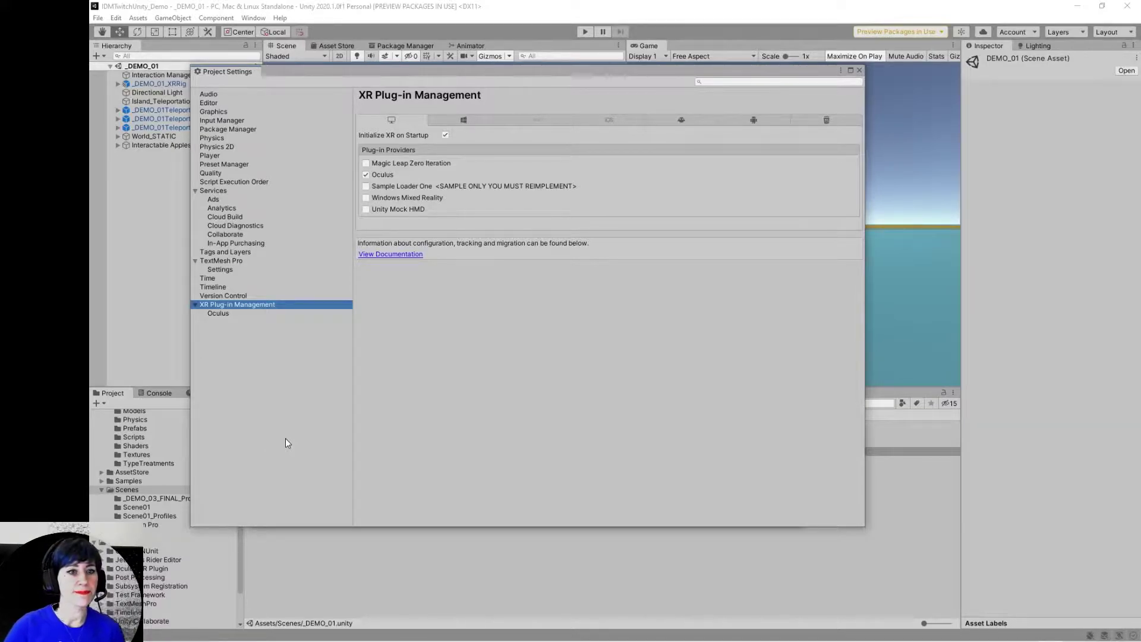
{"action": "left_click", "coordinate": [250, 127]}
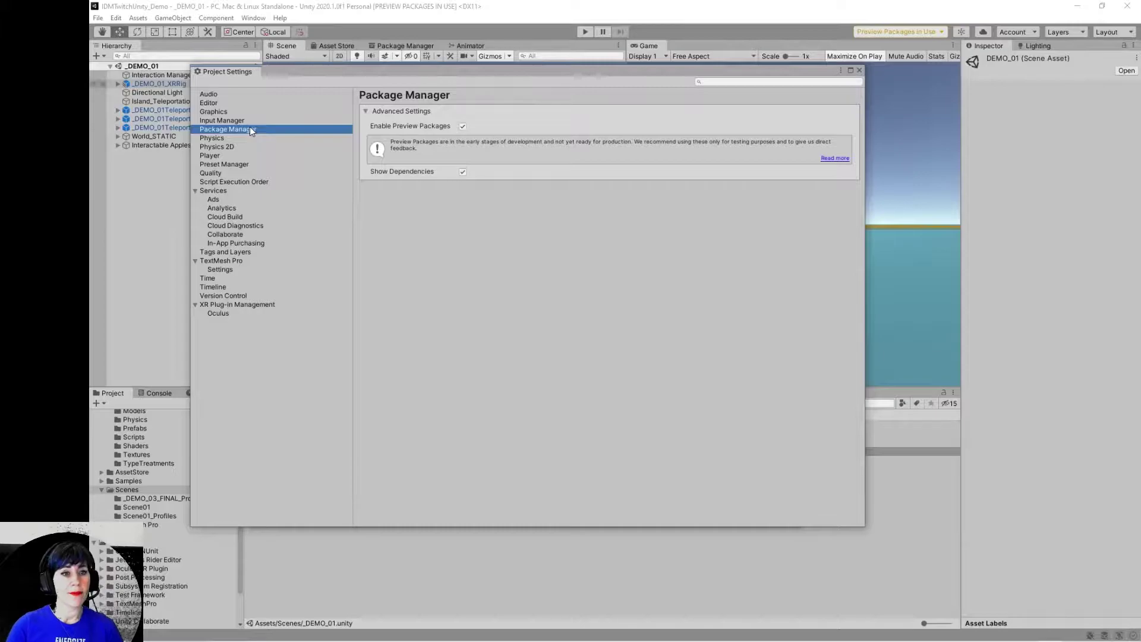
{"action": "left_click", "coordinate": [226, 156]}
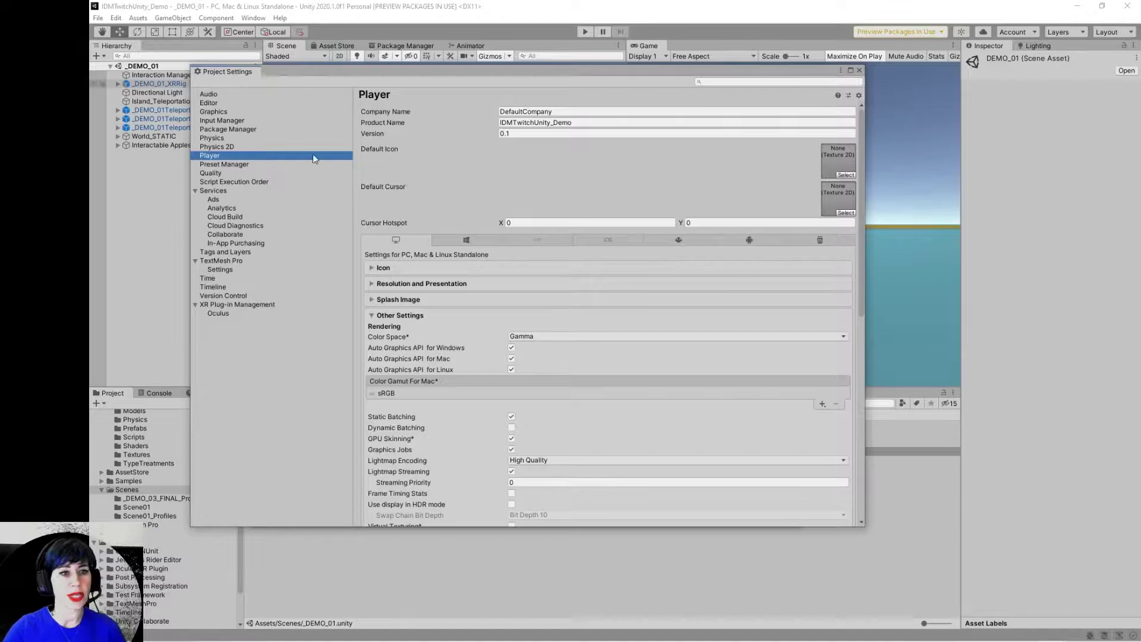
{"action": "left_click", "coordinate": [860, 70]}
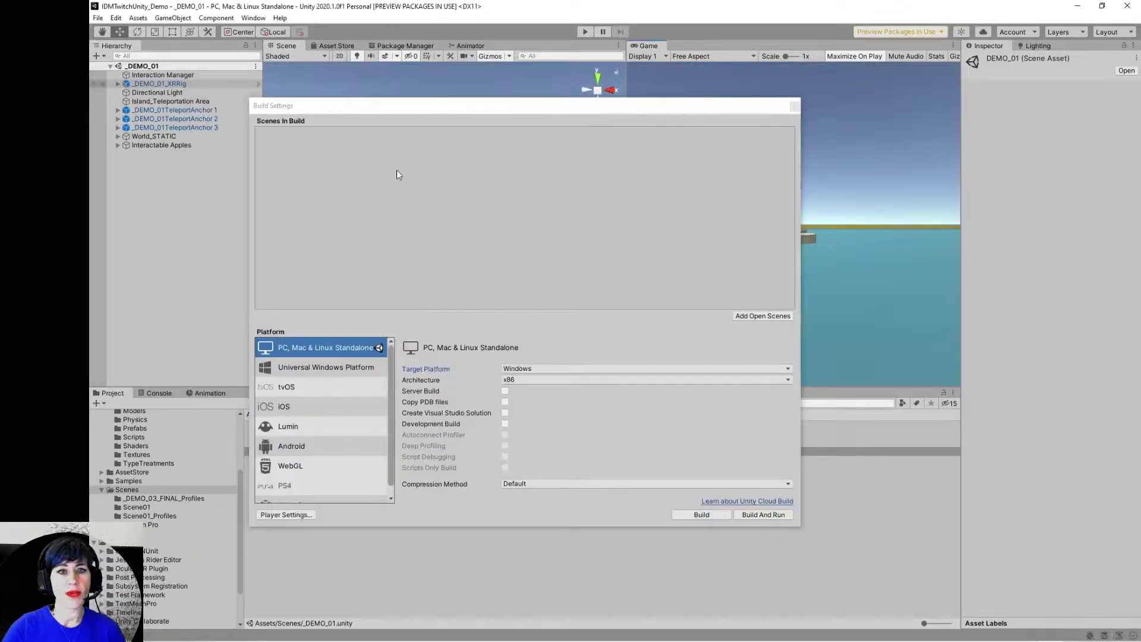
{"action": "left_click", "coordinate": [794, 106]}
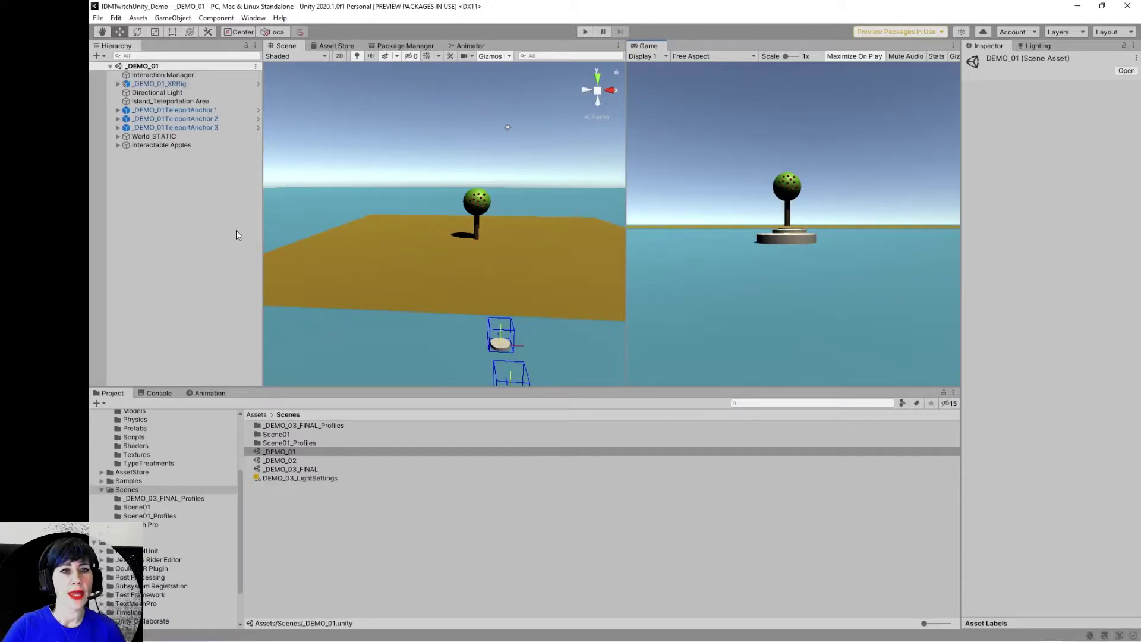
Step: Show the Package Manager and list the In Project packages, followed by the Unity Registry packages
{"action": "left_click", "coordinate": [393, 46]}
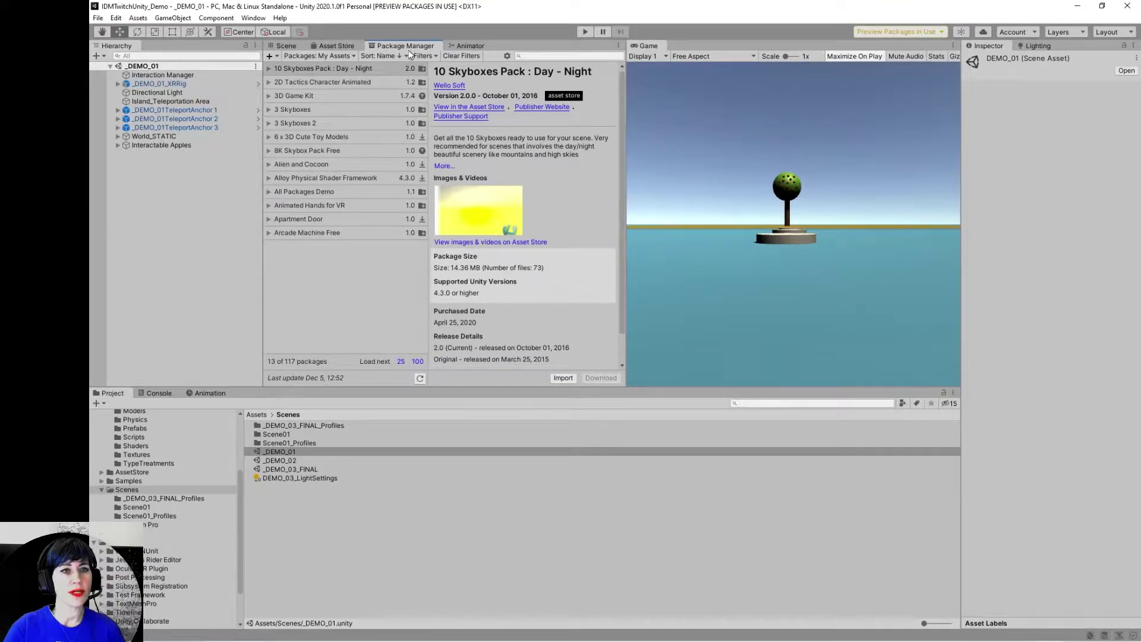
{"action": "left_click", "coordinate": [253, 18]}
{"action": "mouse_move", "coordinate": [263, 29]}
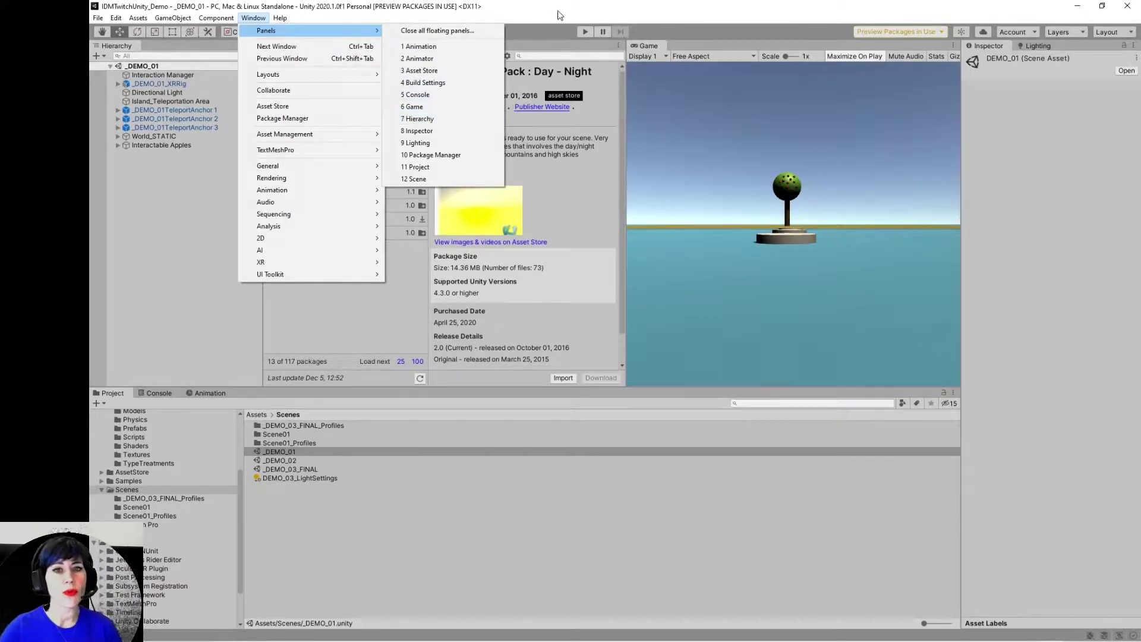
{"action": "left_click", "coordinate": [537, 31]}
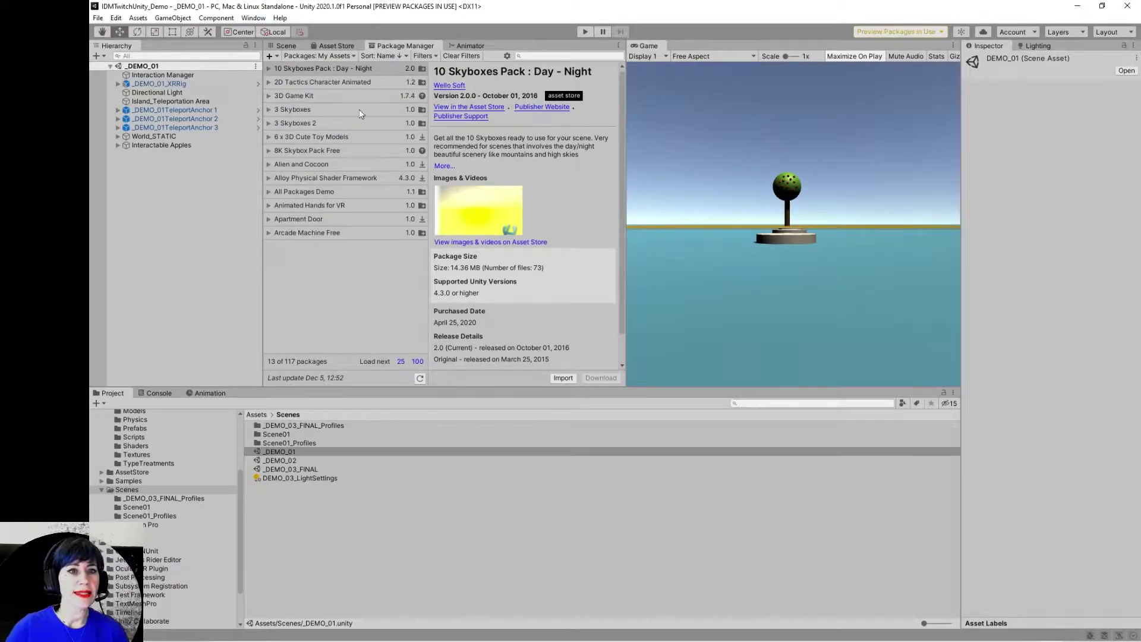
{"action": "left_click", "coordinate": [311, 55]}
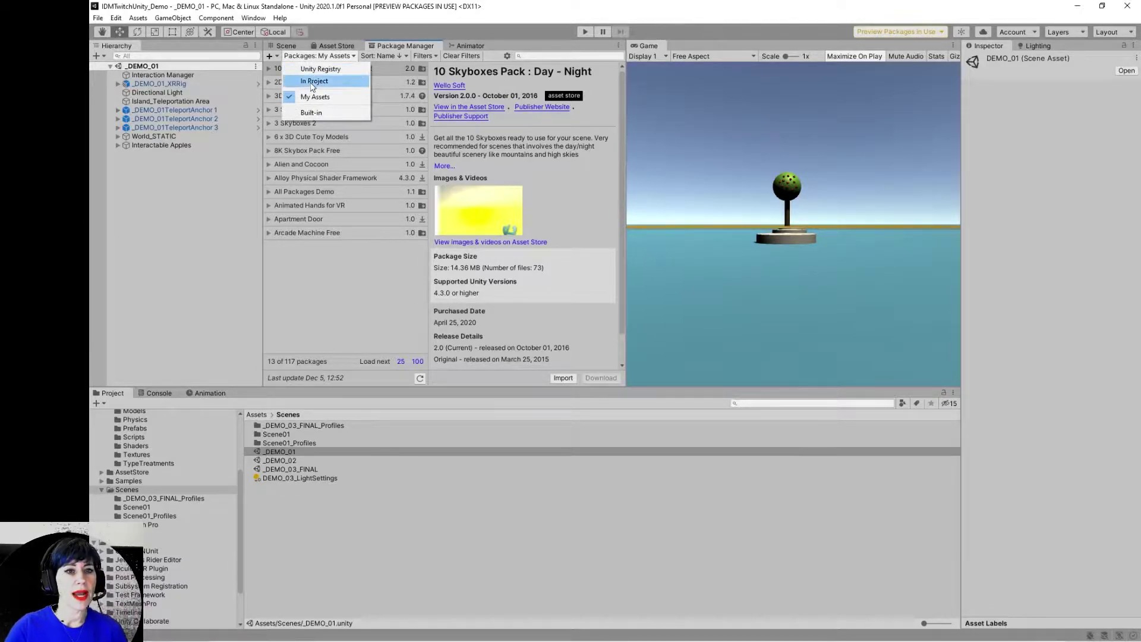
{"action": "left_click", "coordinate": [313, 82]}
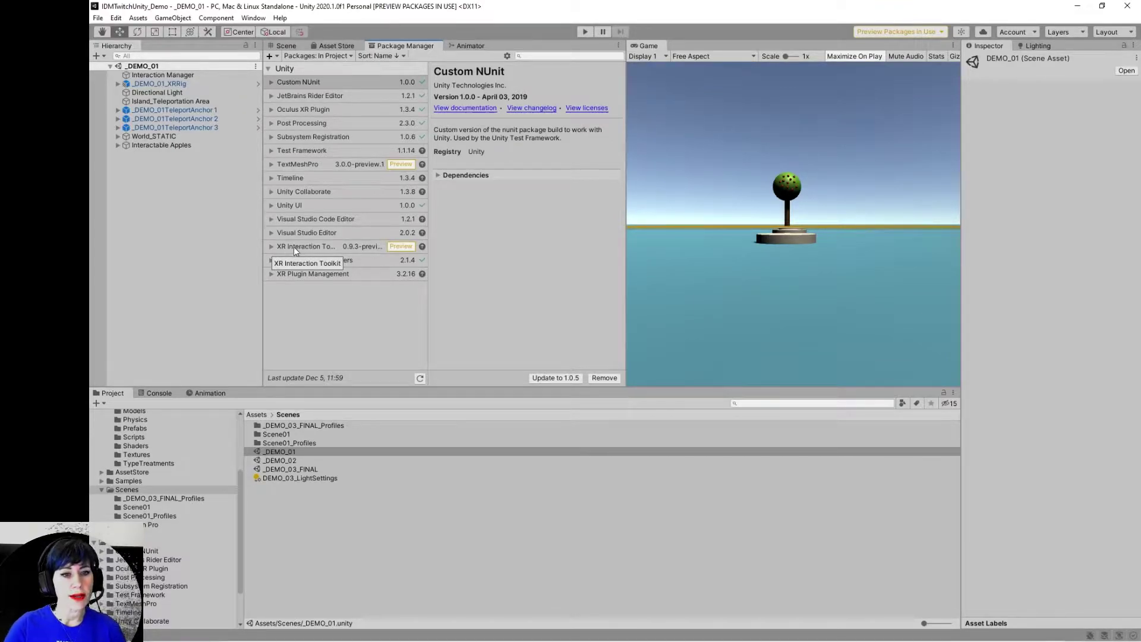
{"action": "left_click", "coordinate": [325, 56]}
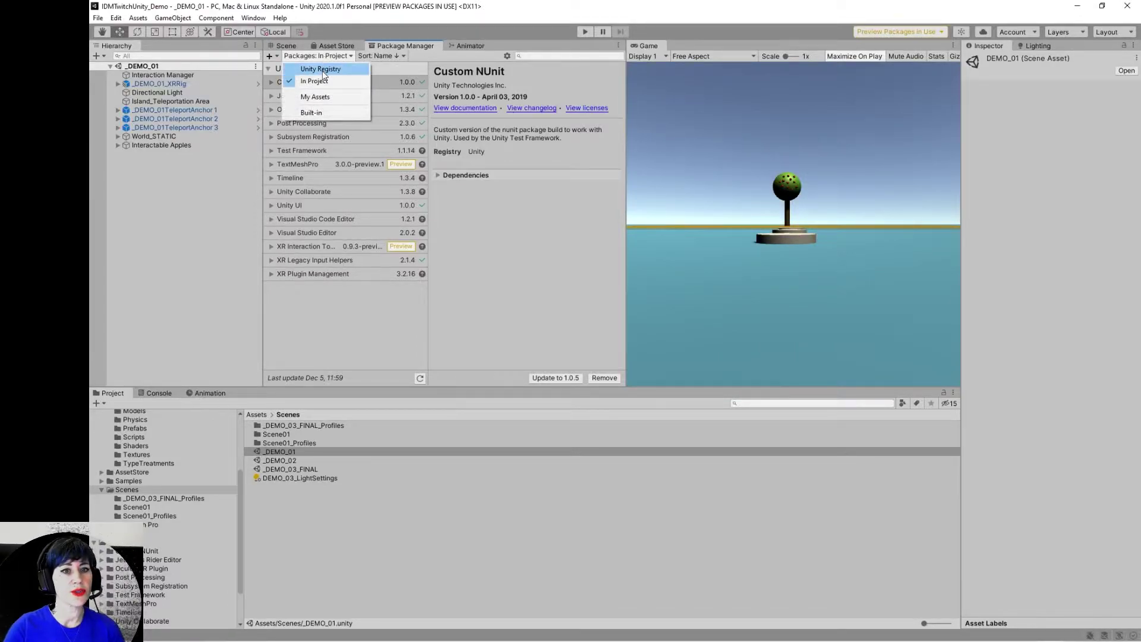
{"action": "left_click", "coordinate": [322, 69]}
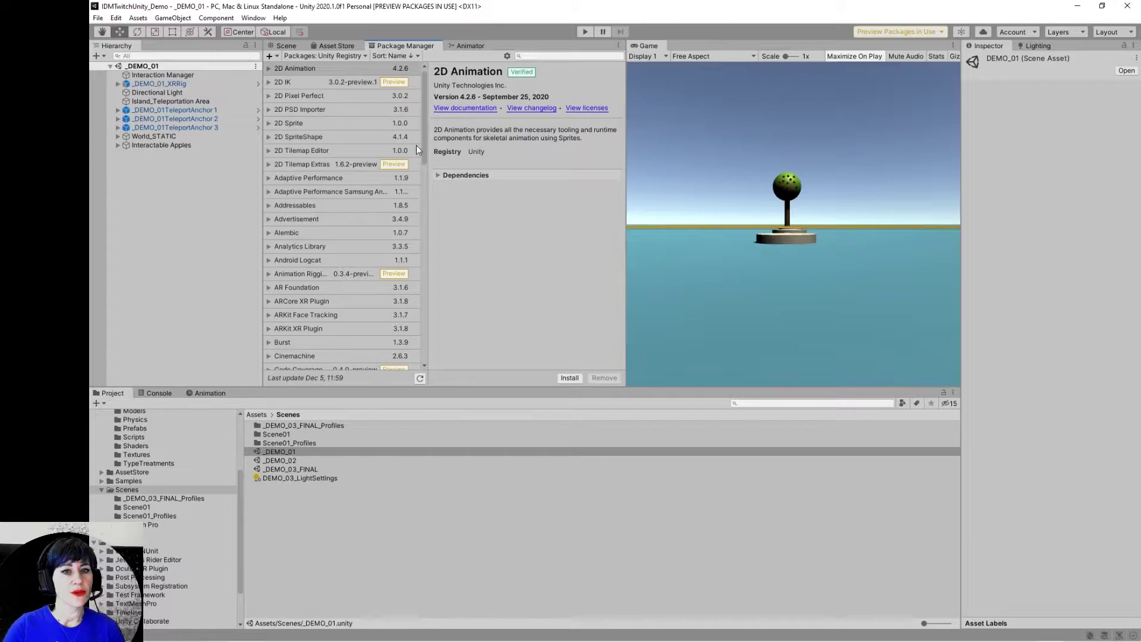
Step: Find the XR Interaction Toolkit in the Unity Registry packages and expand its list of versions
{"action": "left_click_drag", "start_coordinate": [425, 148], "coordinate": [414, 365]}
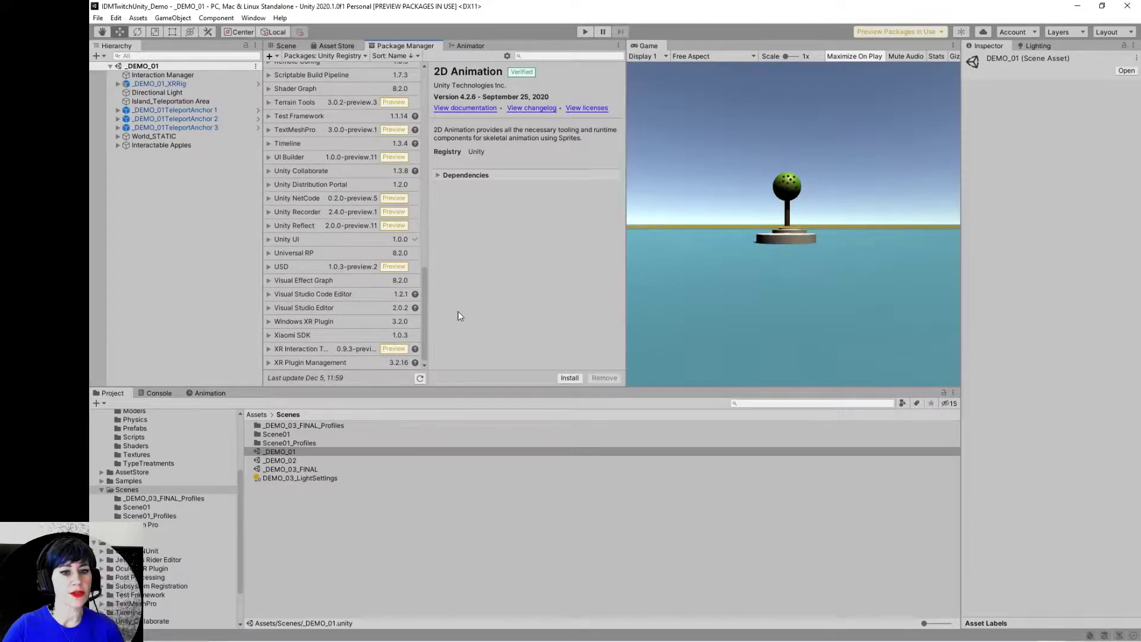
{"action": "left_click_drag", "start_coordinate": [428, 315], "coordinate": [462, 313]}
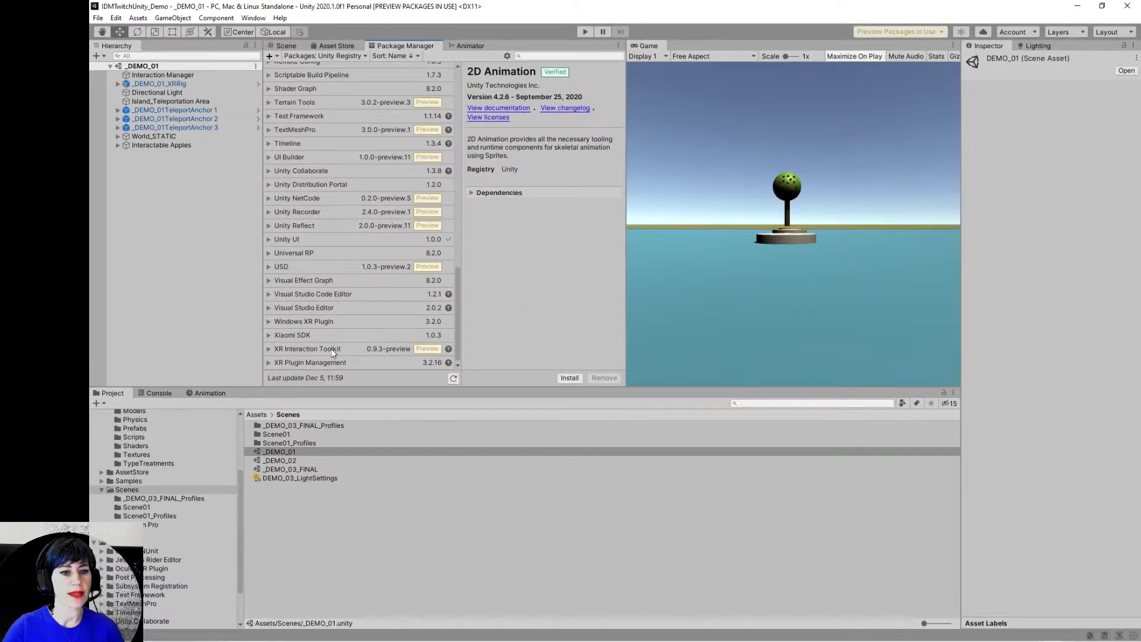
{"action": "left_click", "coordinate": [269, 348]}
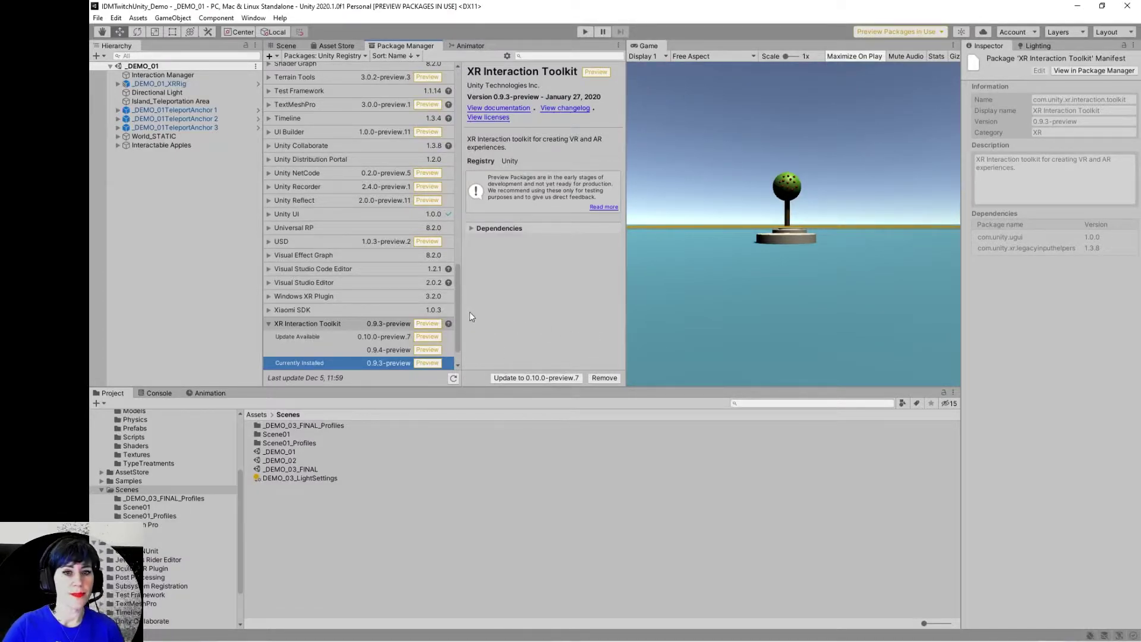
Step: Expand the Oculus XR Plugin's versions and select version 1.6.1 to view its details and update option
{"action": "left_click_drag", "start_coordinate": [458, 309], "coordinate": [458, 207]}
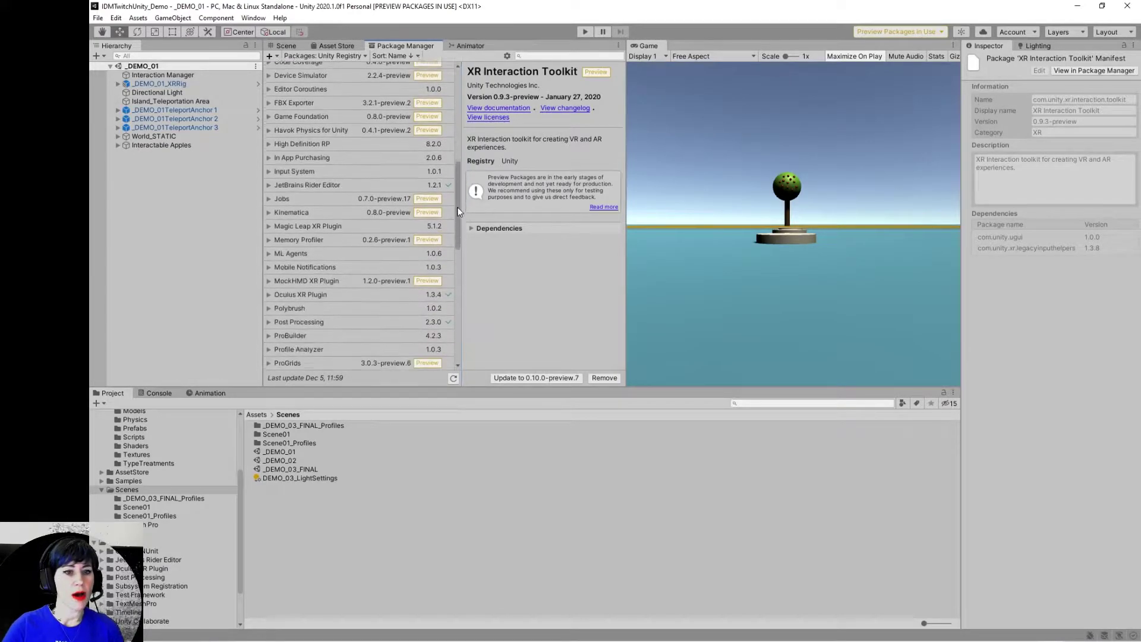
{"action": "left_click", "coordinate": [318, 294]}
{"action": "left_click", "coordinate": [269, 292]}
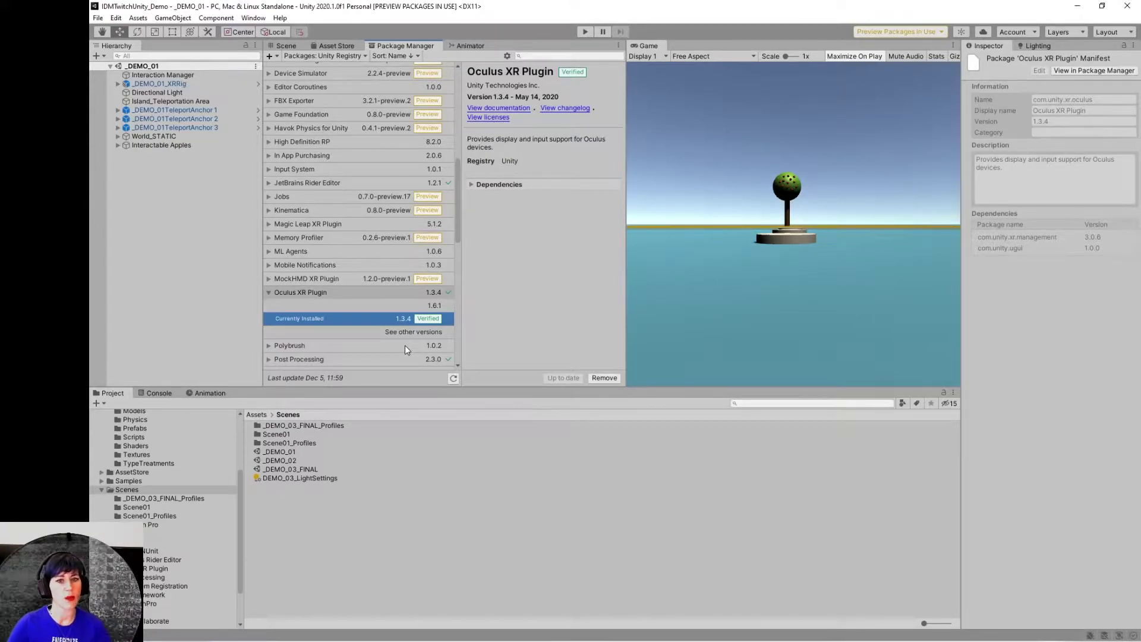
{"action": "left_click", "coordinate": [410, 305]}
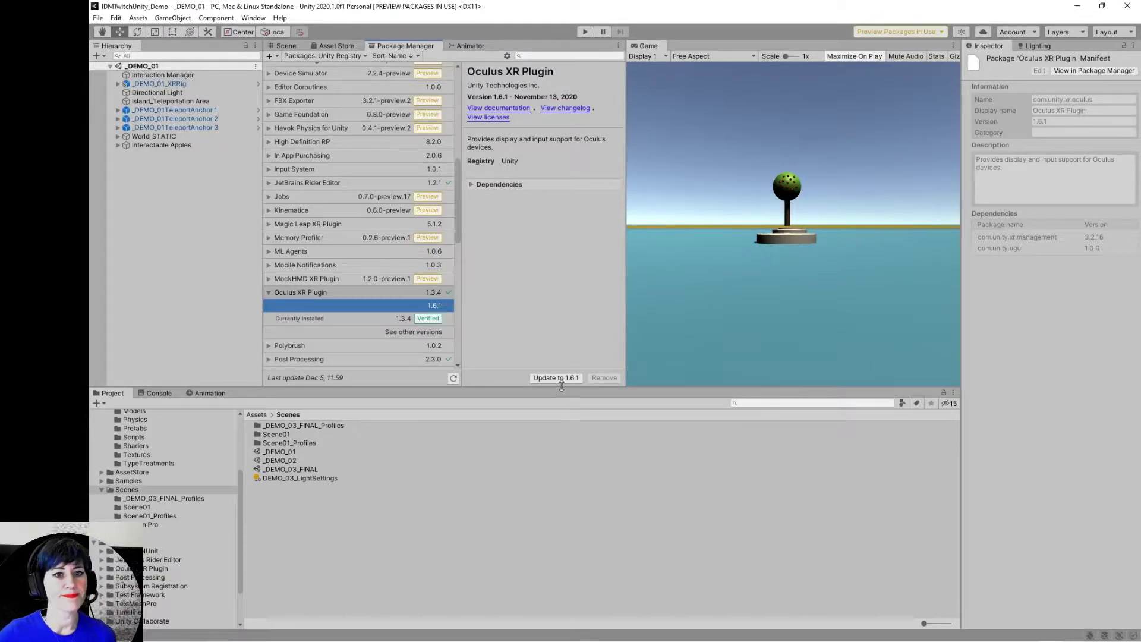
Step: Show the Asset Store page, and list the My Assets packages in the Package Manager with the next 100 loaded
{"action": "left_click", "coordinate": [337, 46]}
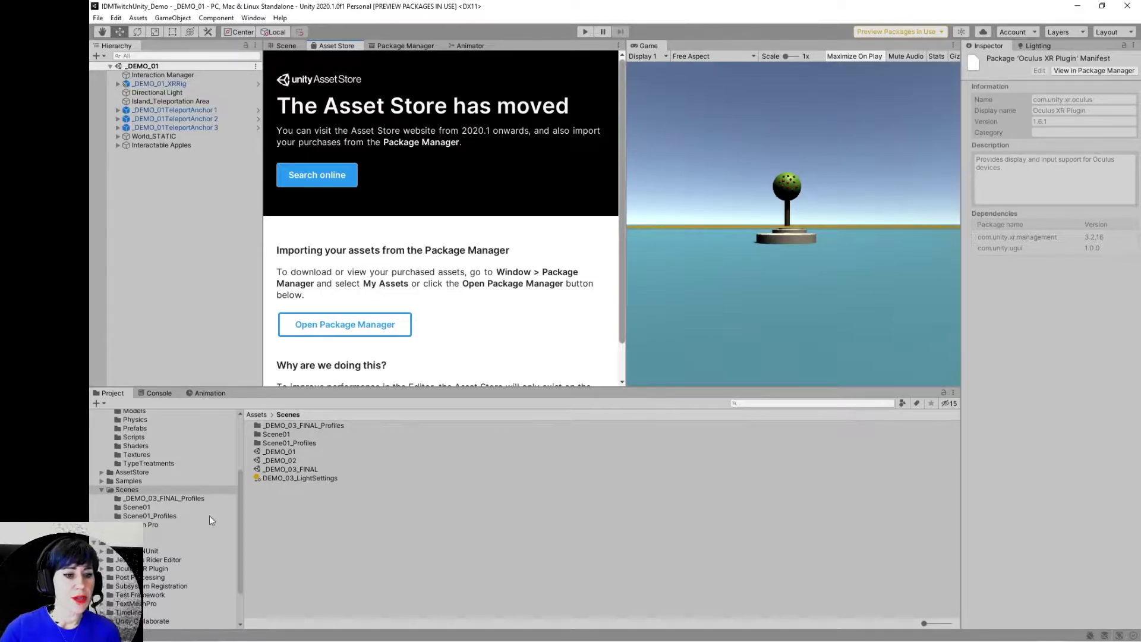
{"action": "scroll", "coordinate": [242, 469], "scroll_direction": "up", "scroll_amount": 2}
{"action": "scroll", "coordinate": [241, 469], "scroll_direction": "up", "scroll_amount": 4}
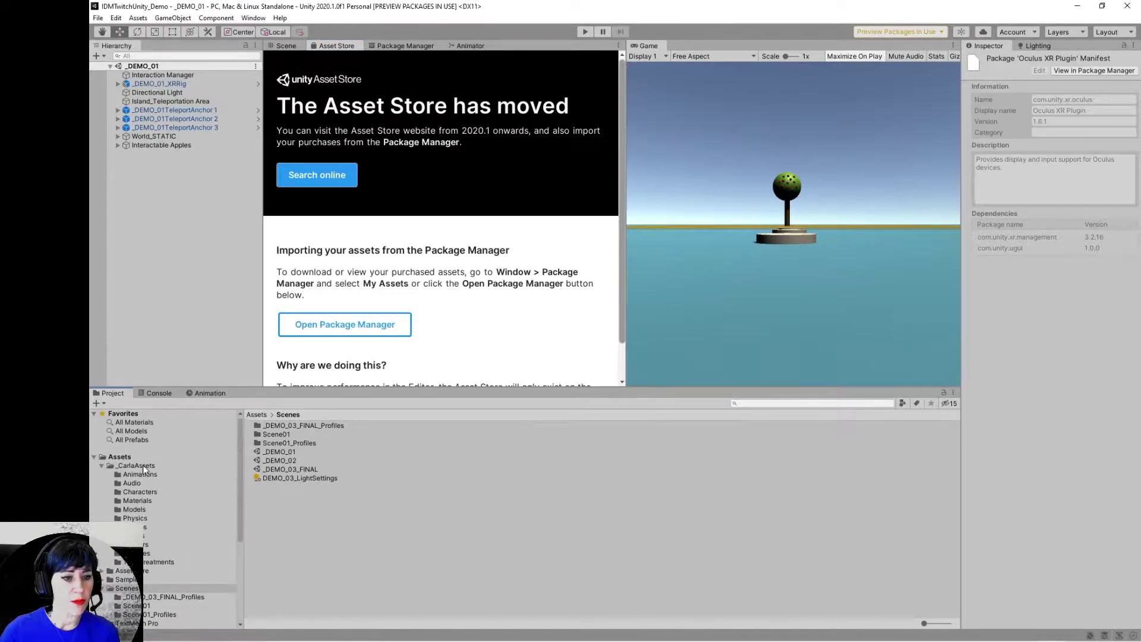
{"action": "left_click", "coordinate": [410, 45]}
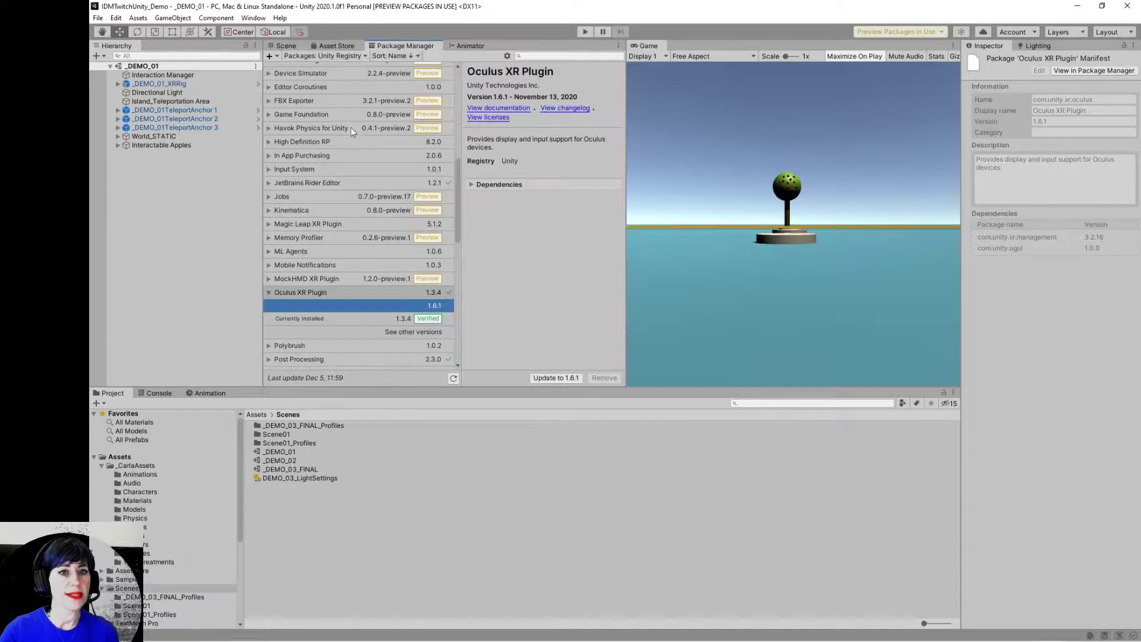
{"action": "left_click", "coordinate": [351, 54]}
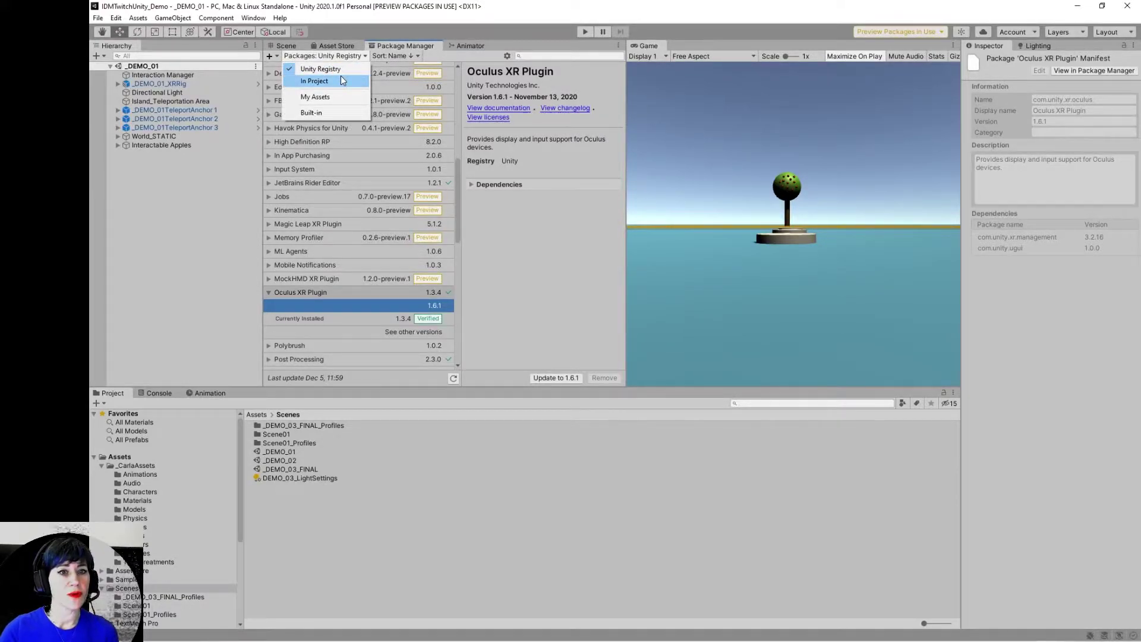
{"action": "left_click", "coordinate": [315, 96]}
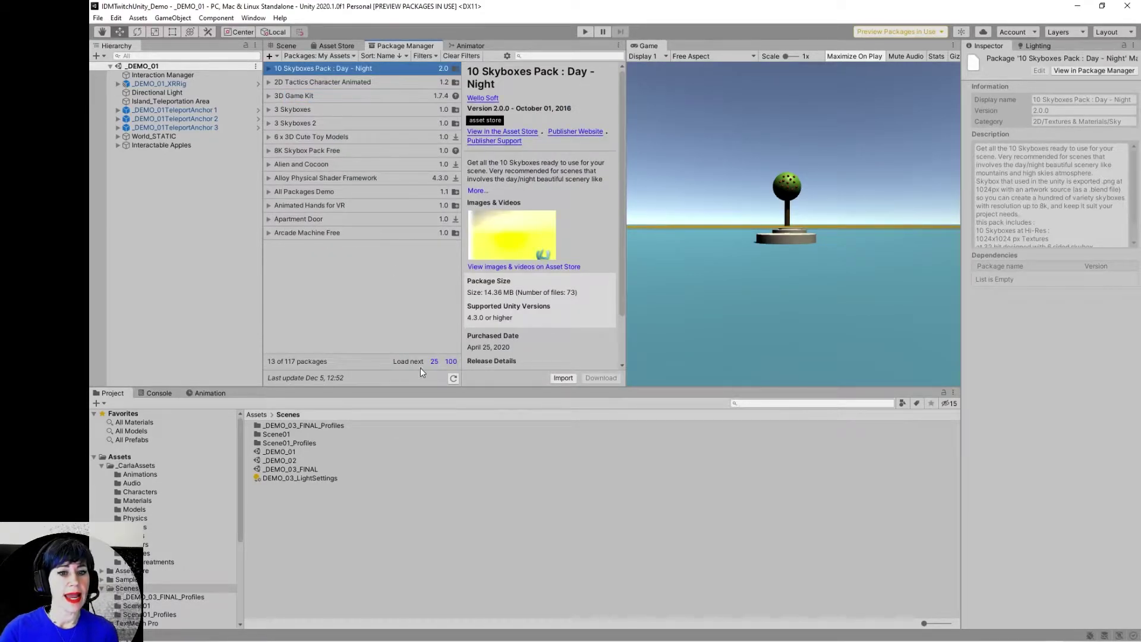
{"action": "left_click", "coordinate": [451, 361]}
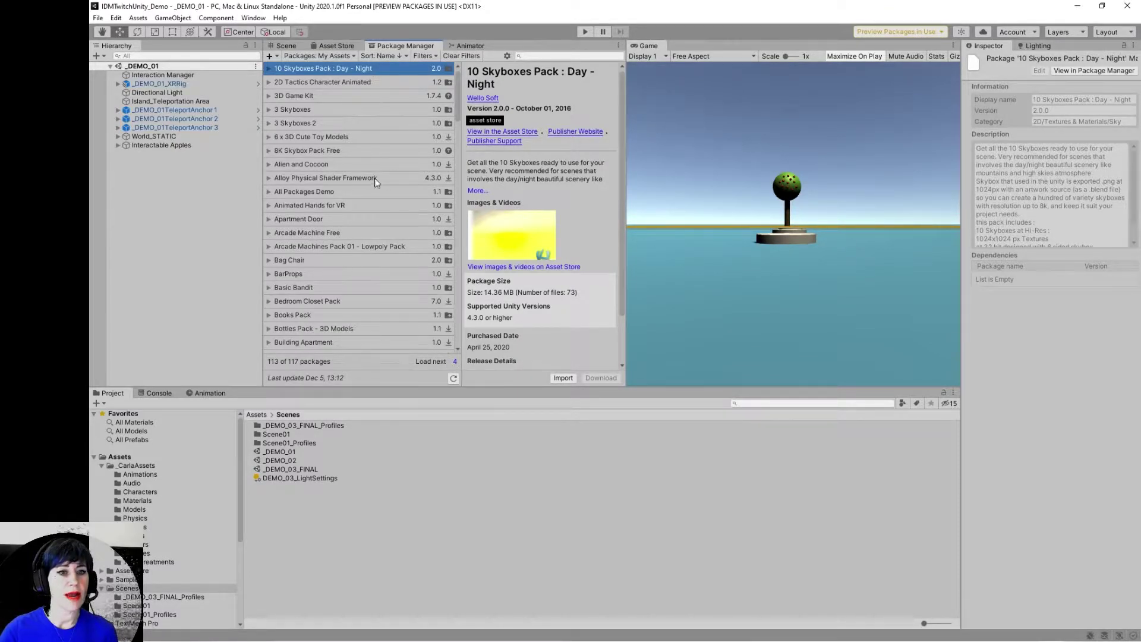
{"action": "left_click_drag", "start_coordinate": [458, 105], "coordinate": [474, 71]}
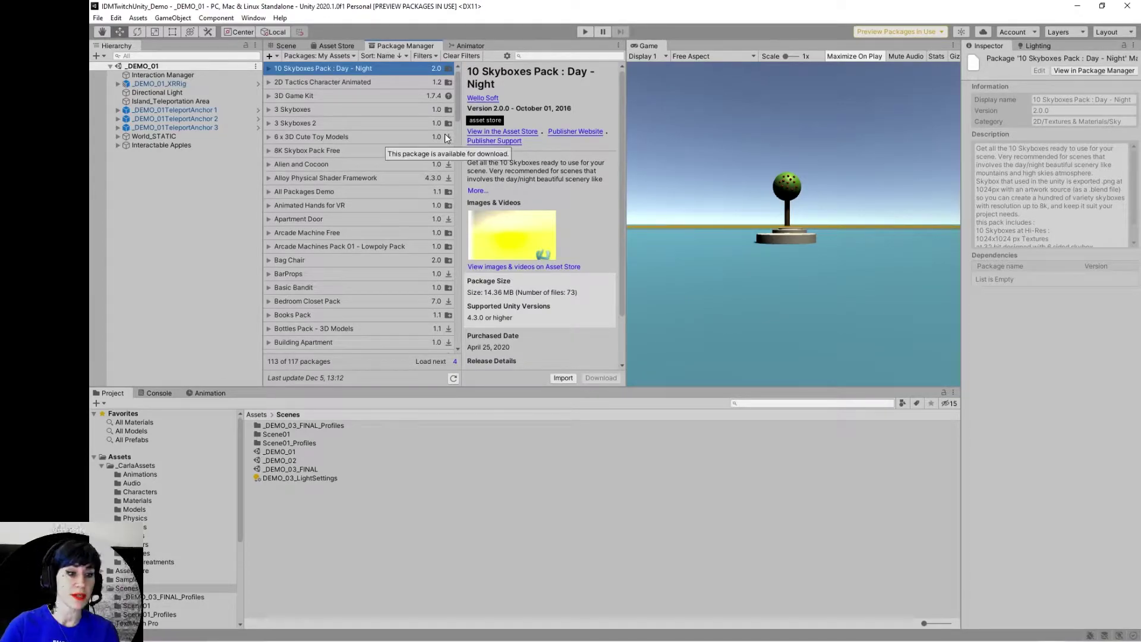
Step: Open the AssetStore folder in the project and collapse its Acorn Bringer Assets and MegaPack1Lite subfolders
{"action": "left_click", "coordinate": [127, 571]}
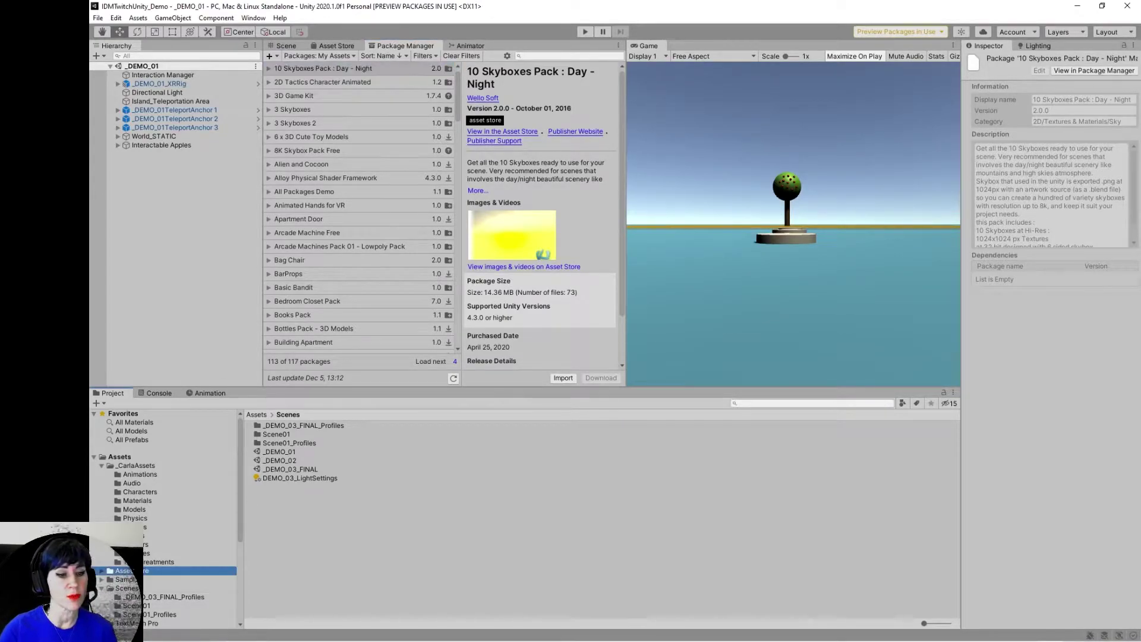
{"action": "left_click", "coordinate": [101, 570]}
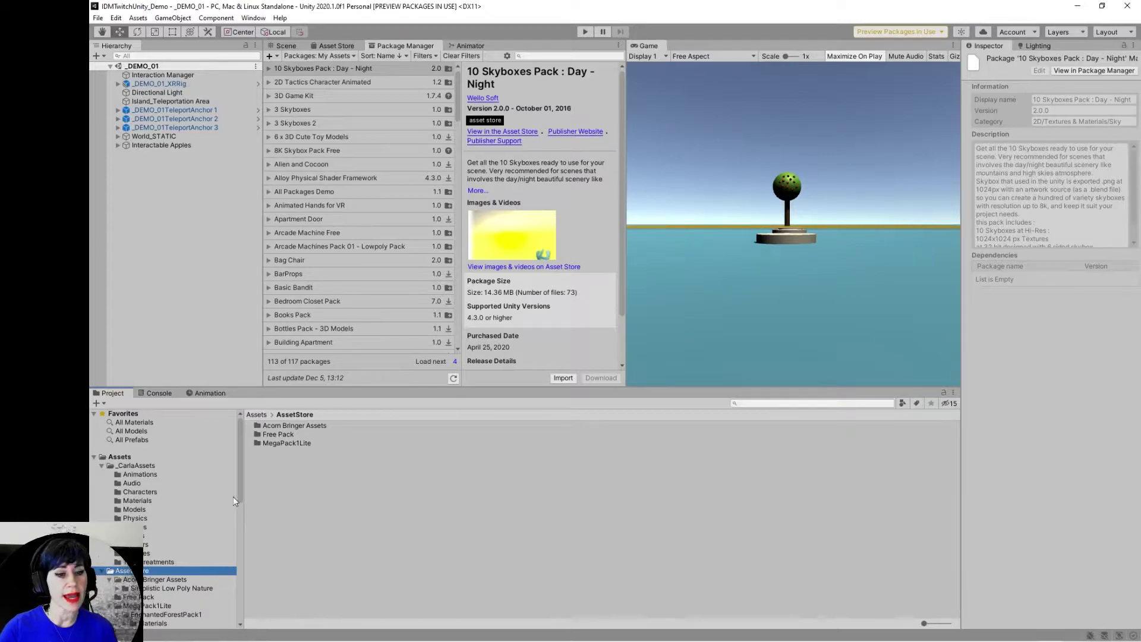
{"action": "left_click_drag", "start_coordinate": [240, 498], "coordinate": [237, 515]}
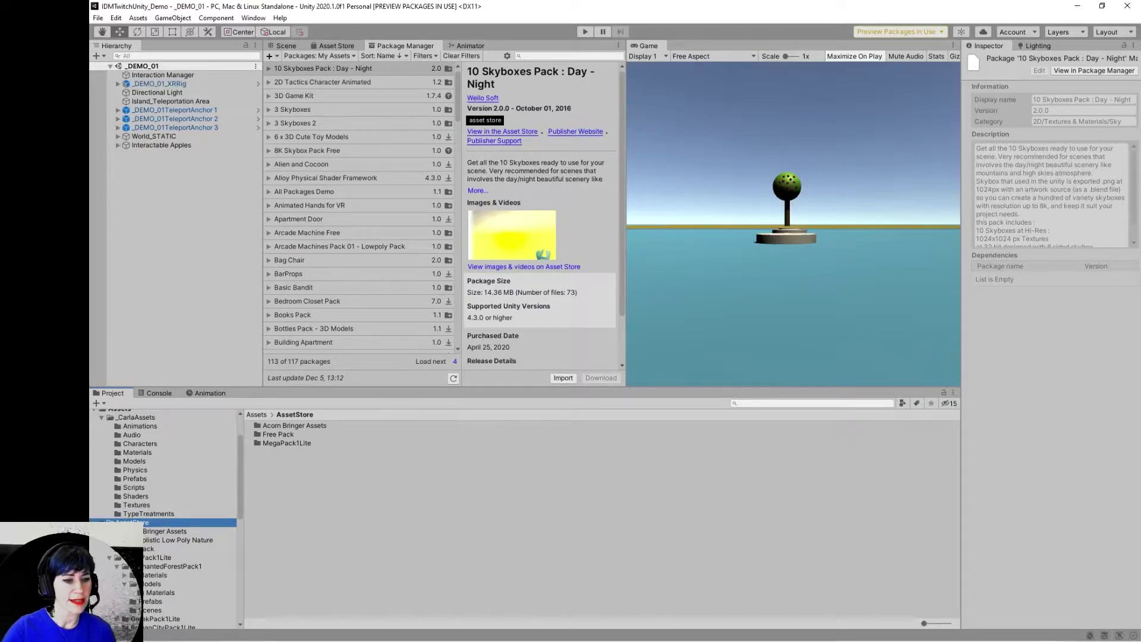
{"action": "left_click", "coordinate": [110, 532]}
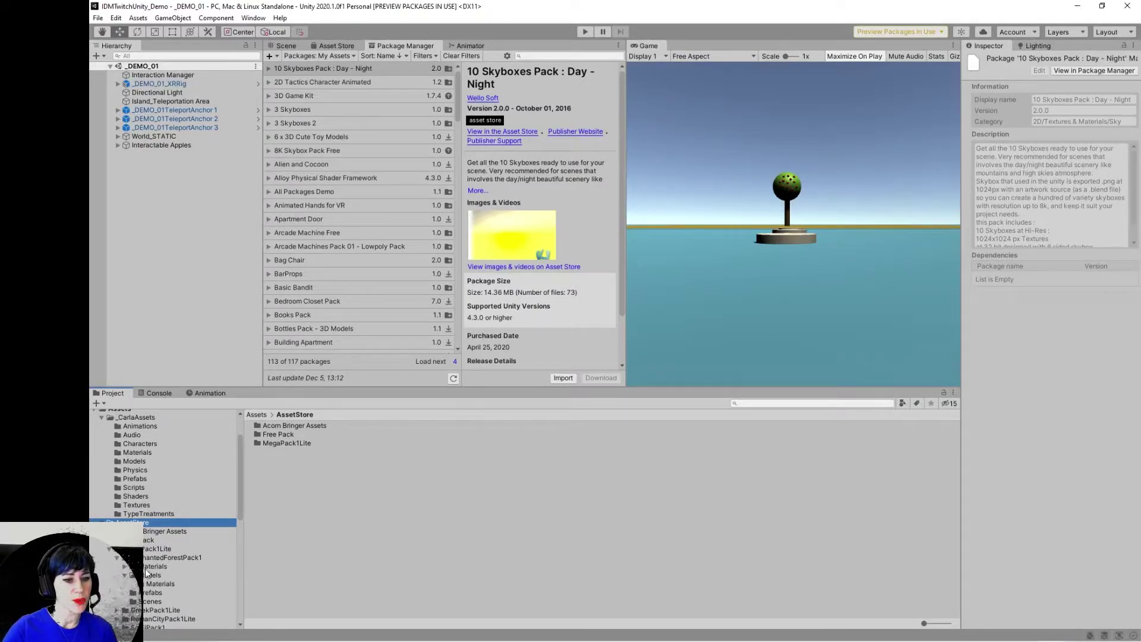
{"action": "left_click", "coordinate": [110, 549]}
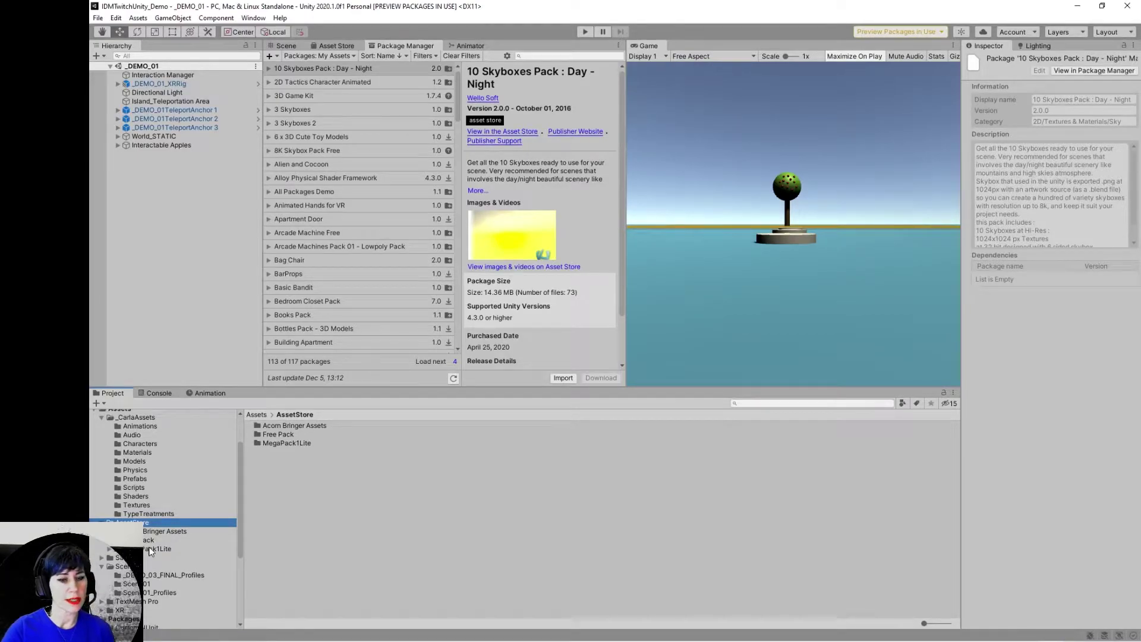
{"action": "left_click_drag", "start_coordinate": [241, 492], "coordinate": [241, 469]}
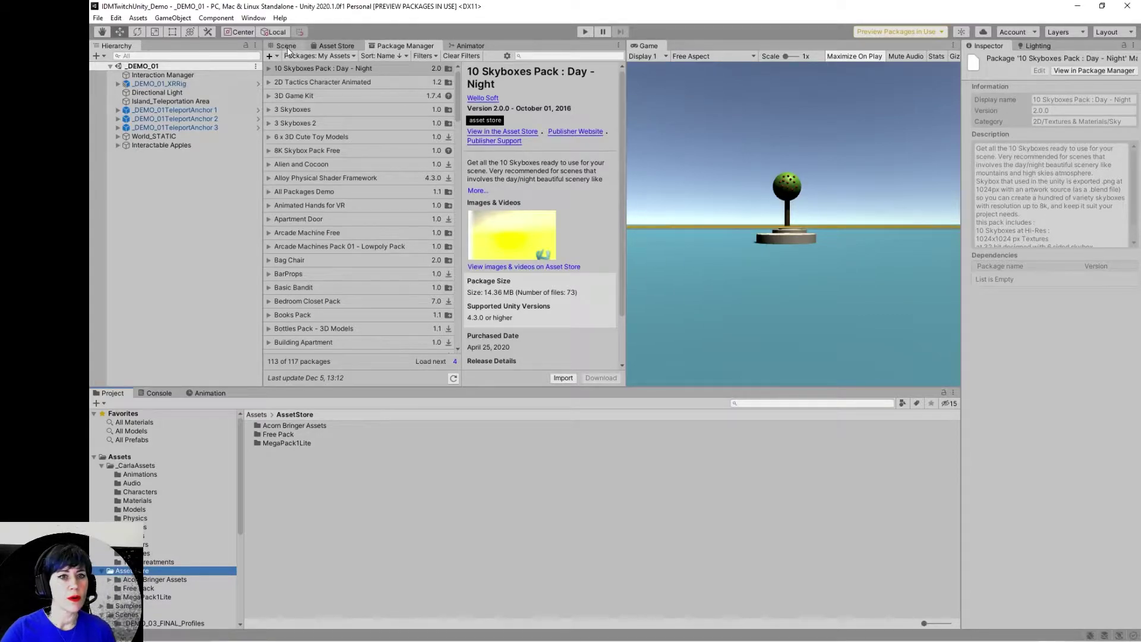
Step: Switch to the Scene view and widen it until the Game view is only a narrow strip
{"action": "left_click", "coordinate": [333, 45]}
{"action": "left_click", "coordinate": [287, 46]}
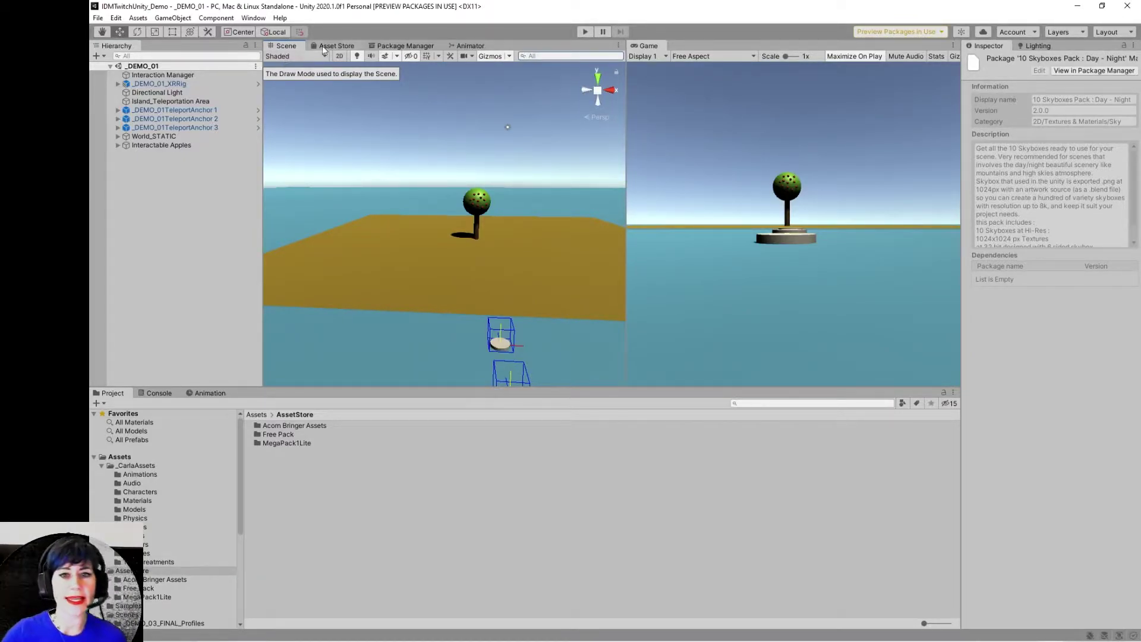
{"action": "left_click_drag", "start_coordinate": [627, 223], "coordinate": [696, 229]}
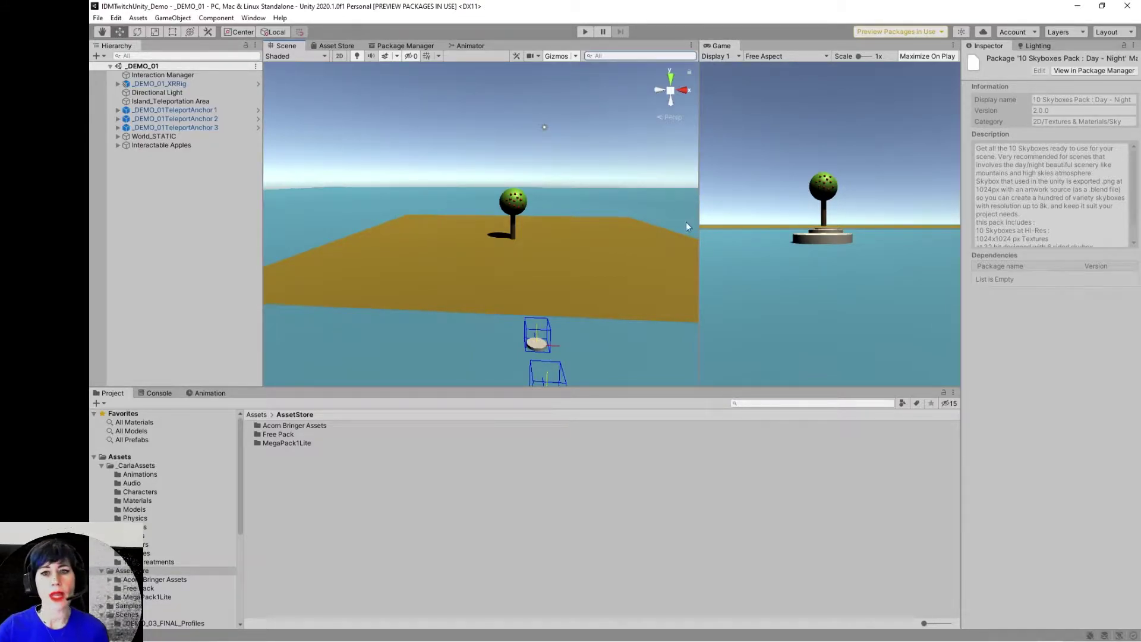
{"action": "left_click_drag", "start_coordinate": [723, 46], "coordinate": [753, 117]}
{"action": "left_click_drag", "start_coordinate": [663, 15], "coordinate": [909, 141]}
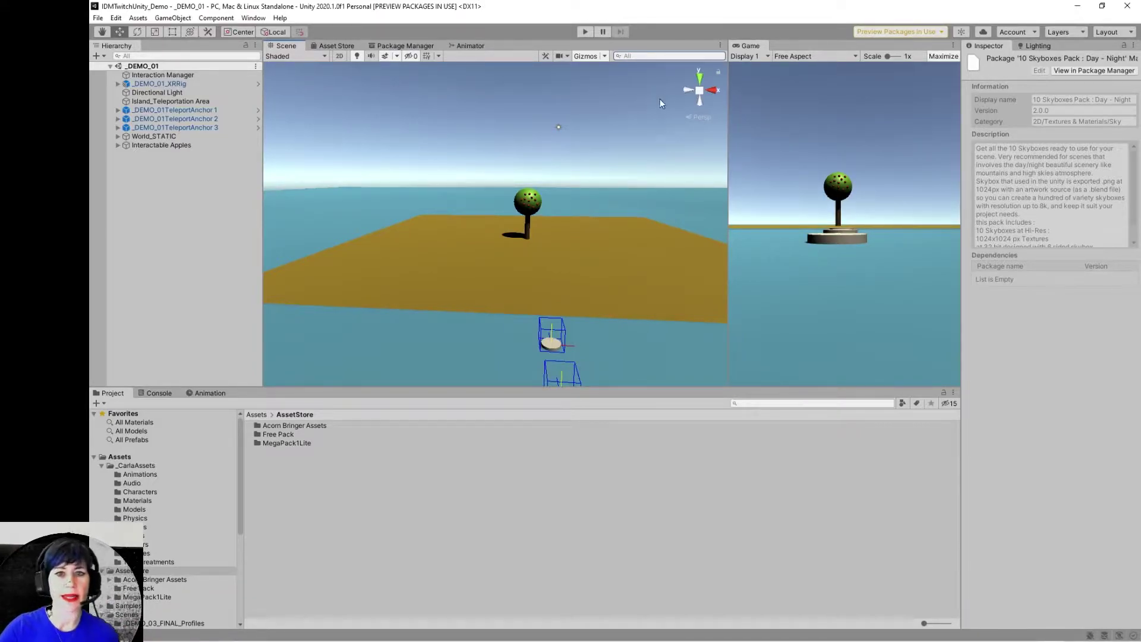
{"action": "left_click_drag", "start_coordinate": [728, 189], "coordinate": [852, 234]}
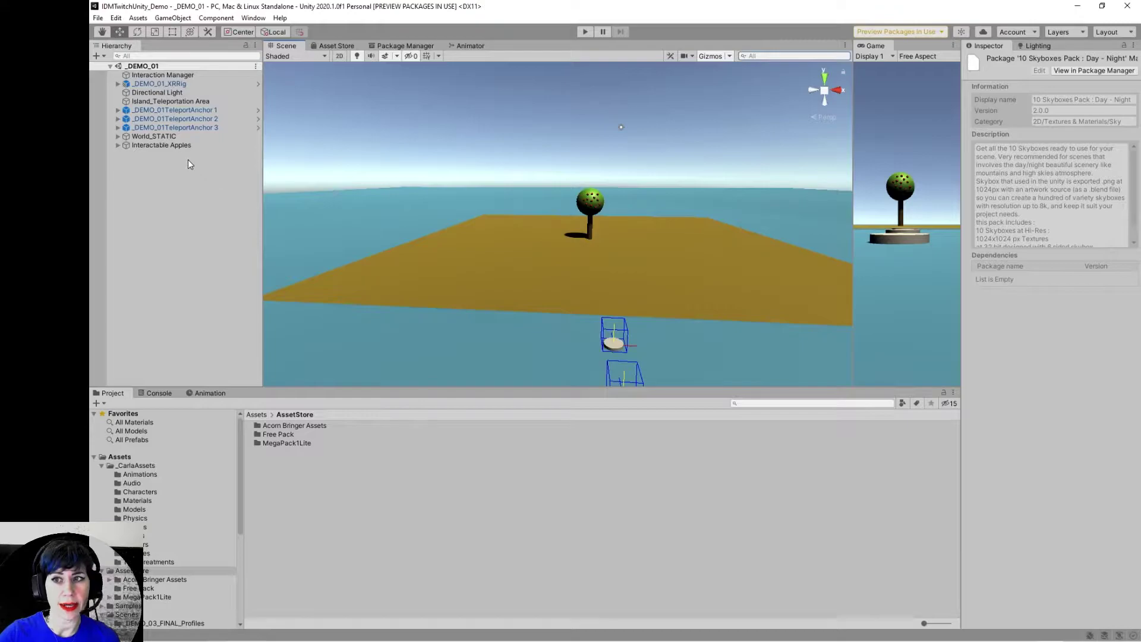
Step: Inspect the _DEMO_01_XRRig and Directional Light objects, giving the Inspector more width
{"action": "left_click", "coordinate": [155, 84]}
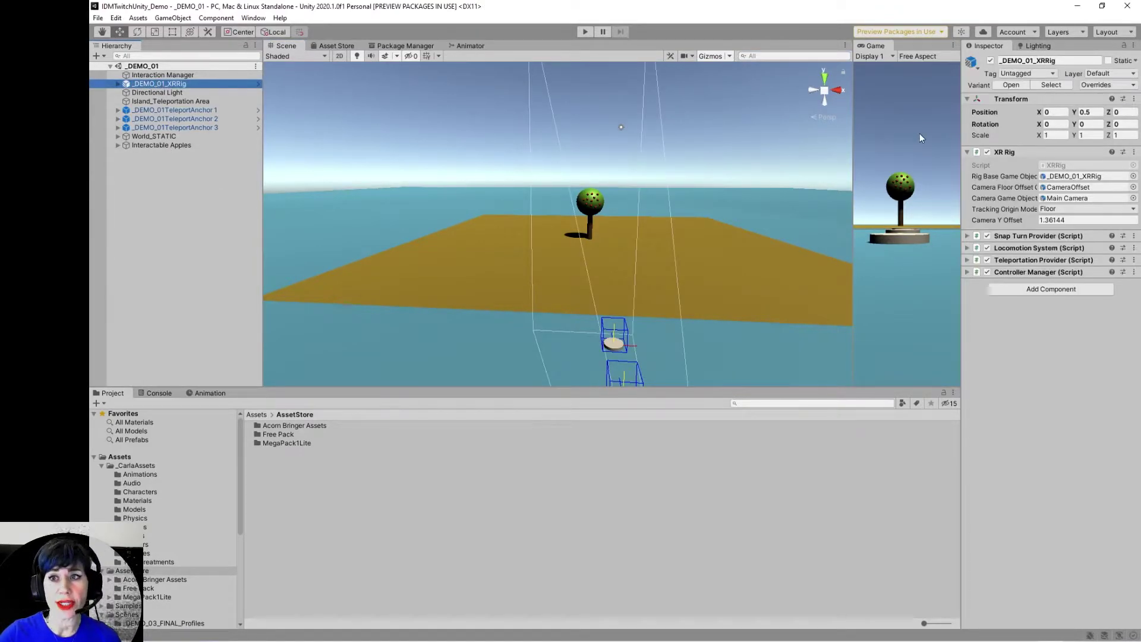
{"action": "left_click_drag", "start_coordinate": [852, 142], "coordinate": [910, 158]}
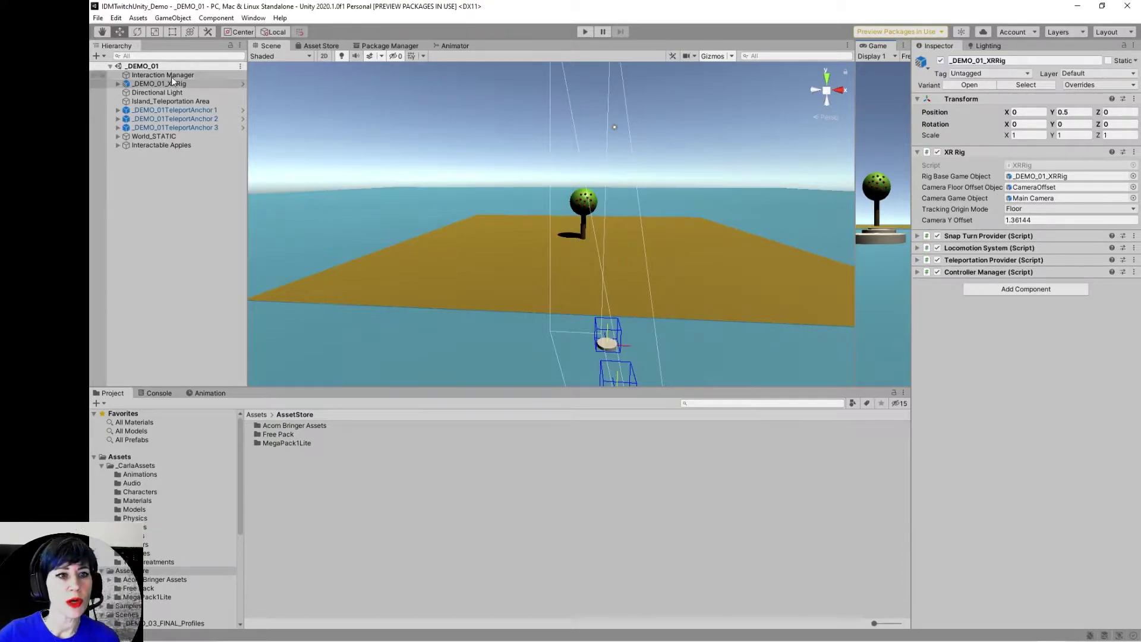
{"action": "left_click", "coordinate": [177, 94]}
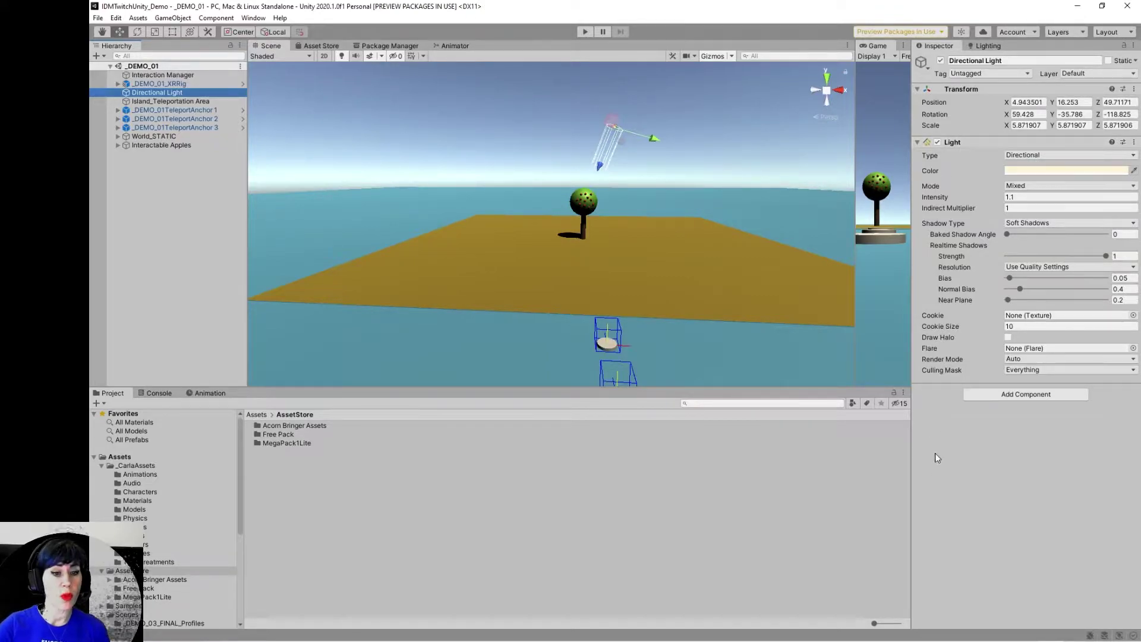
Step: Open the Audio folder of the project's own assets and display its sound files as large thumbnails
{"action": "left_click", "coordinate": [135, 476]}
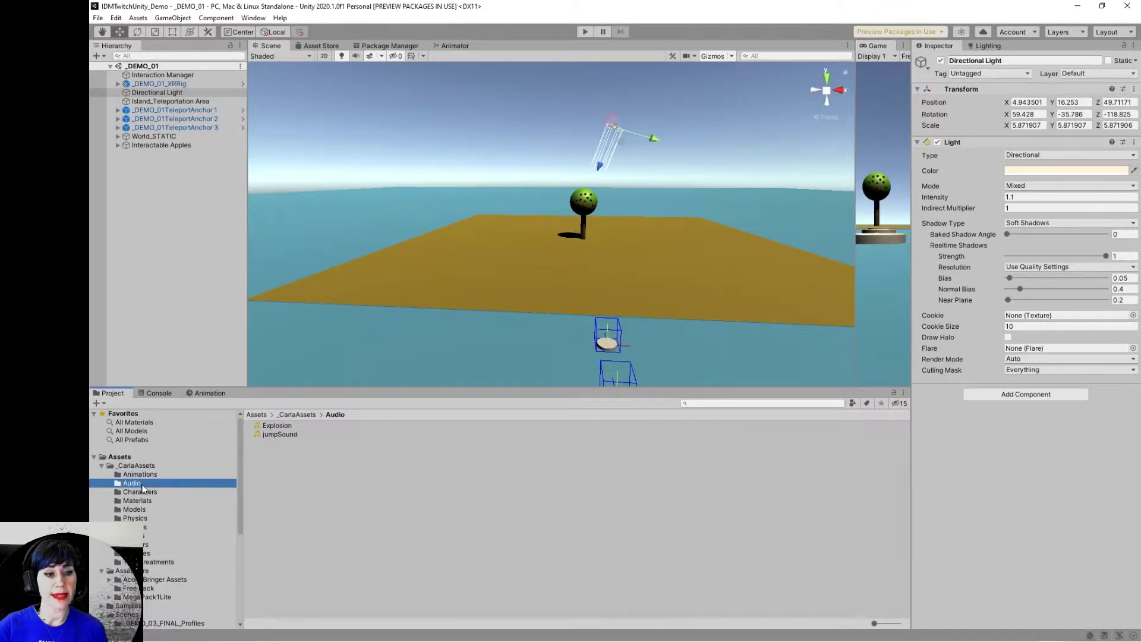
{"action": "mouse_move", "coordinate": [902, 624]}
{"action": "left_mouse_down"}
{"action": "mouse_move", "coordinate": [872, 624]}
{"action": "mouse_move", "coordinate": [899, 624]}
{"action": "left_mouse_up"}
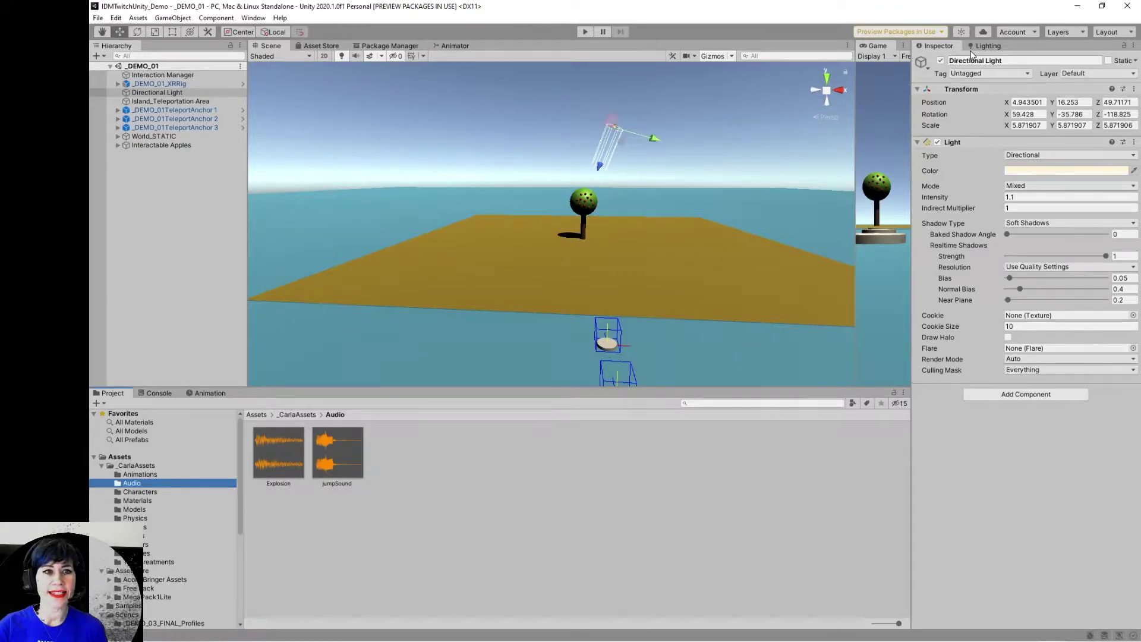
{"action": "left_click", "coordinate": [249, 19]}
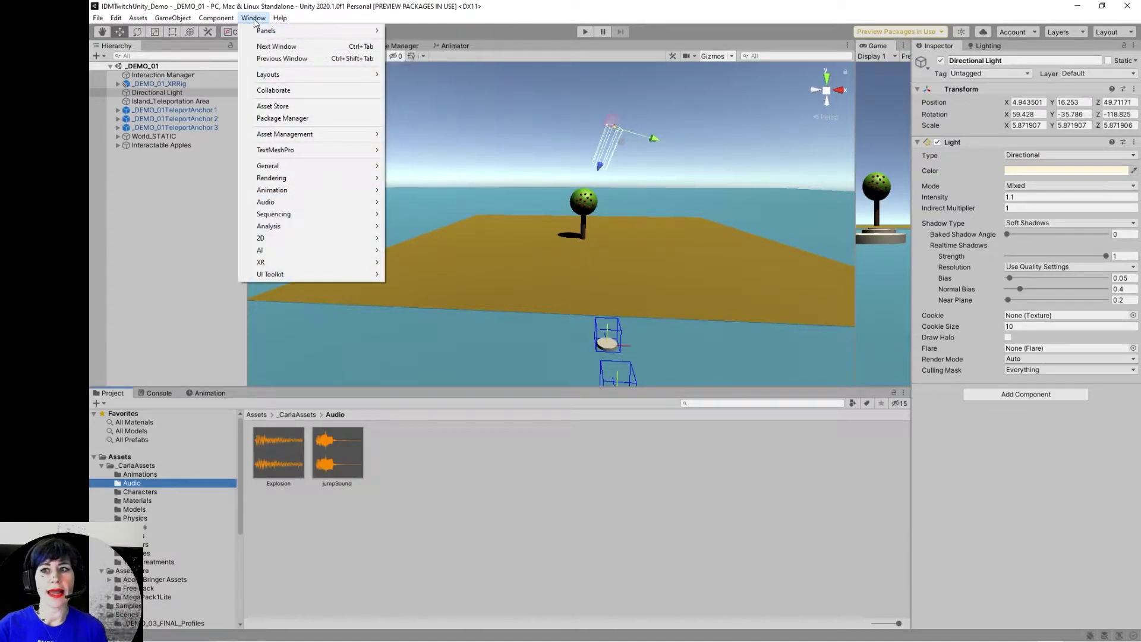
{"action": "left_click", "coordinate": [702, 81]}
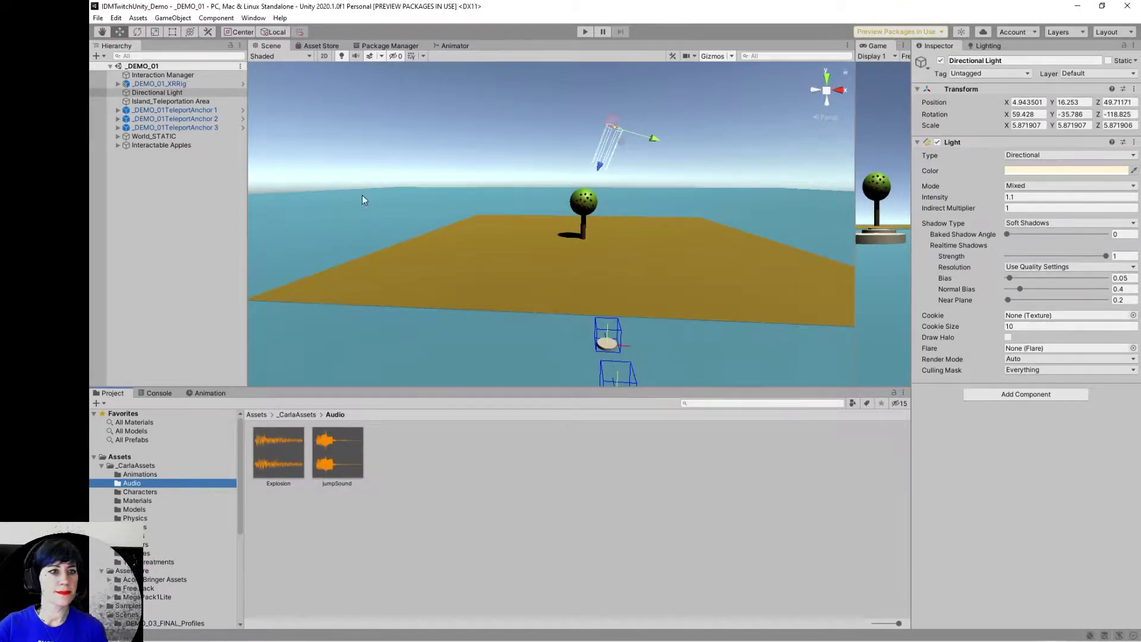
Step: Select the Interaction Manager object to show its XR Interaction Manager component and widen the Hierarchy
{"action": "left_click", "coordinate": [142, 76]}
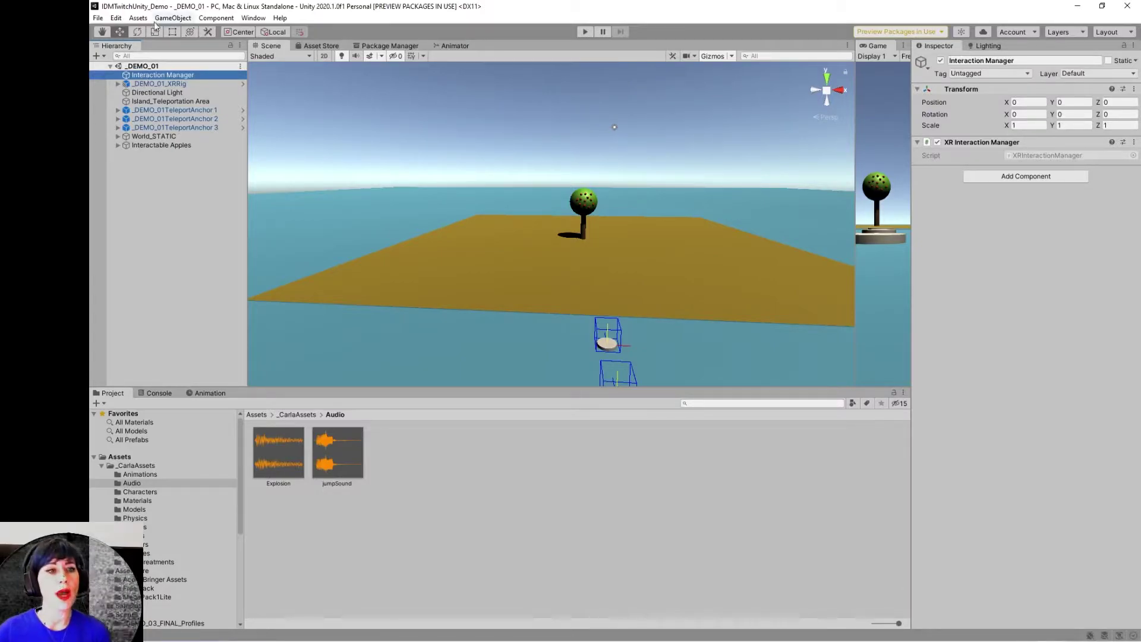
{"action": "left_click_drag", "start_coordinate": [247, 209], "coordinate": [281, 221]}
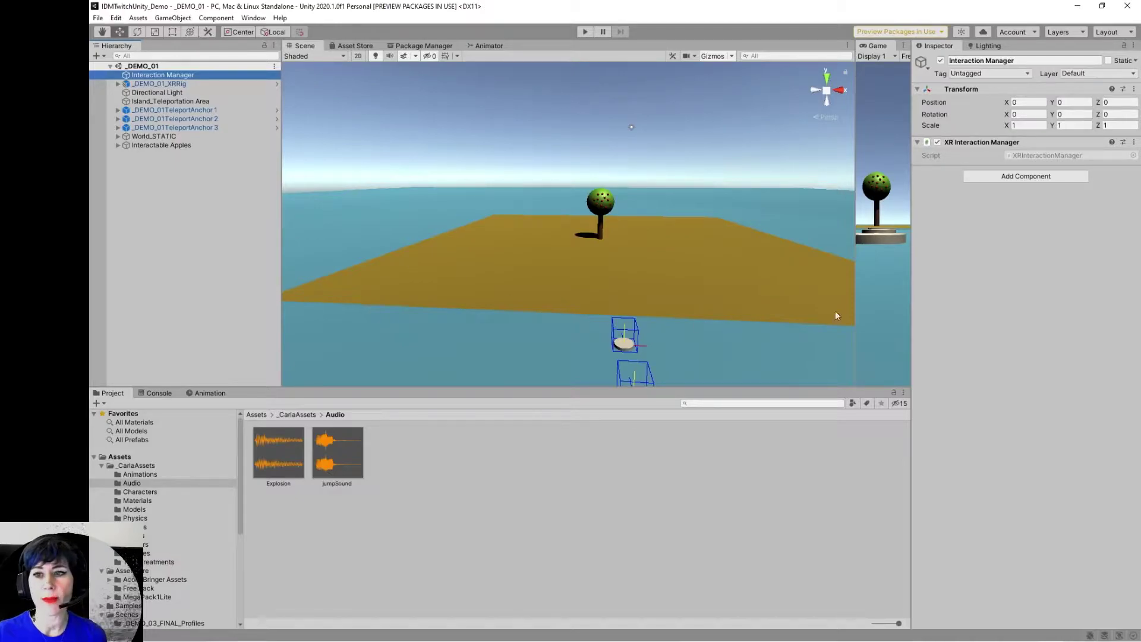
Step: Enlarge the Game view, run the _DEMO_01 scene in Play mode to try it in VR, and stop it
{"action": "left_click_drag", "start_coordinate": [854, 266], "coordinate": [547, 260]}
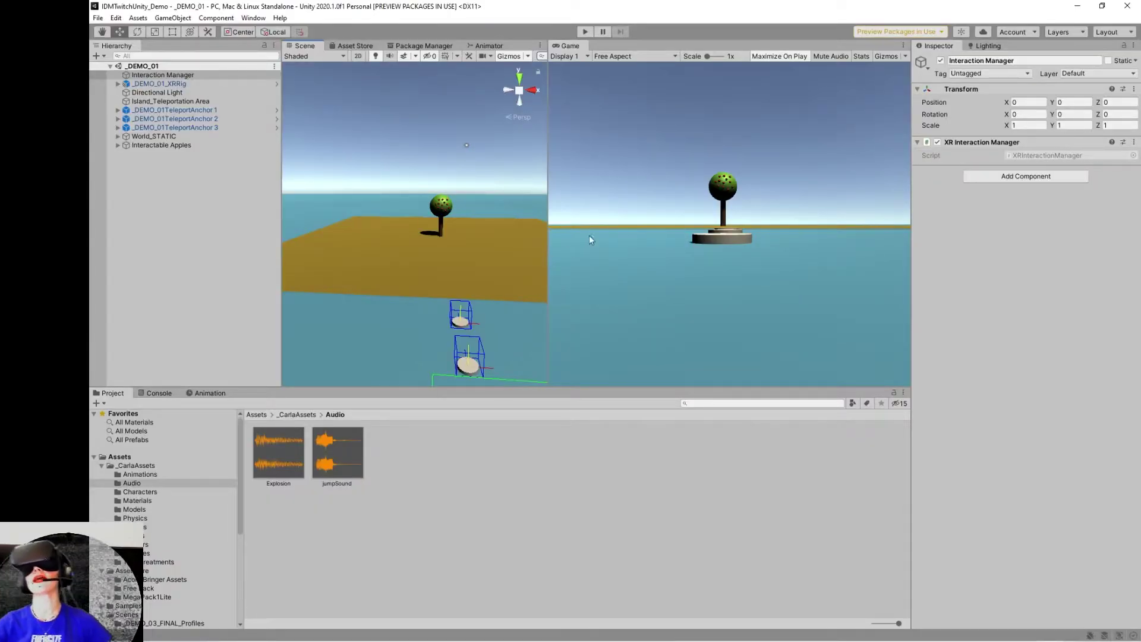
{"action": "left_click", "coordinate": [586, 31]}
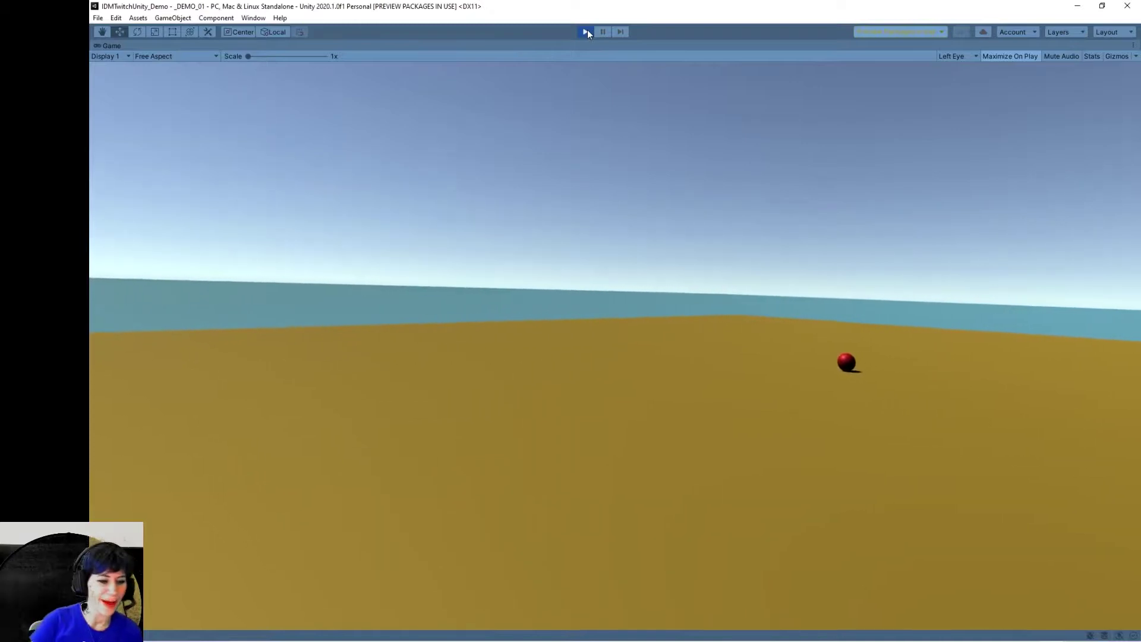
{"action": "left_click", "coordinate": [587, 34]}
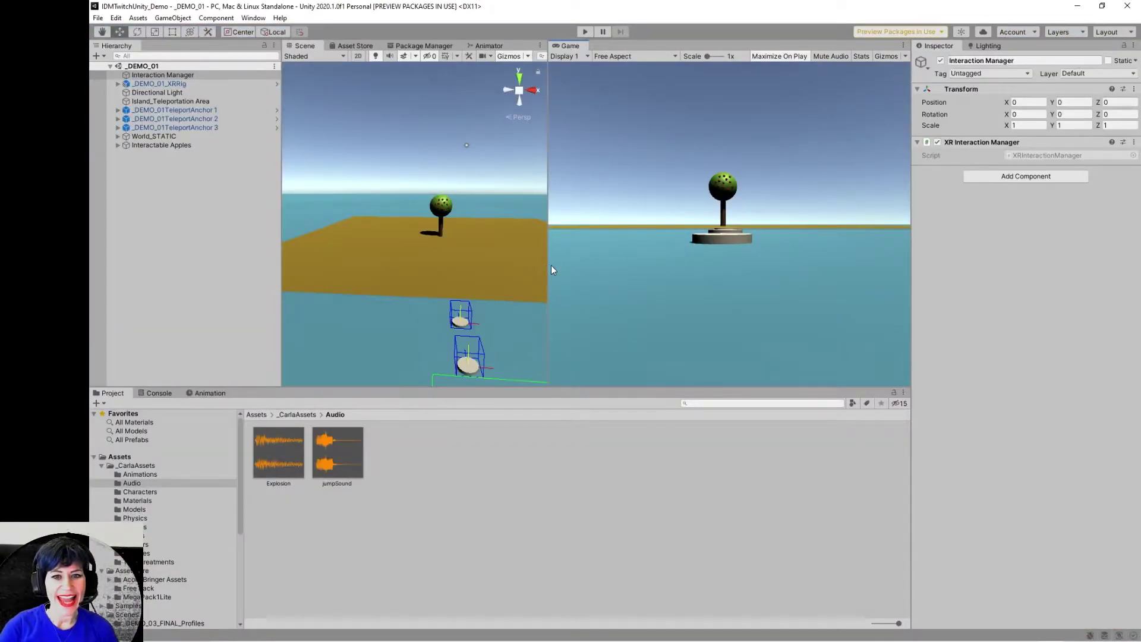
Step: Enlarge the Scene view and focus it on the apple tree on the island
{"action": "left_click_drag", "start_coordinate": [547, 264], "coordinate": [855, 297]}
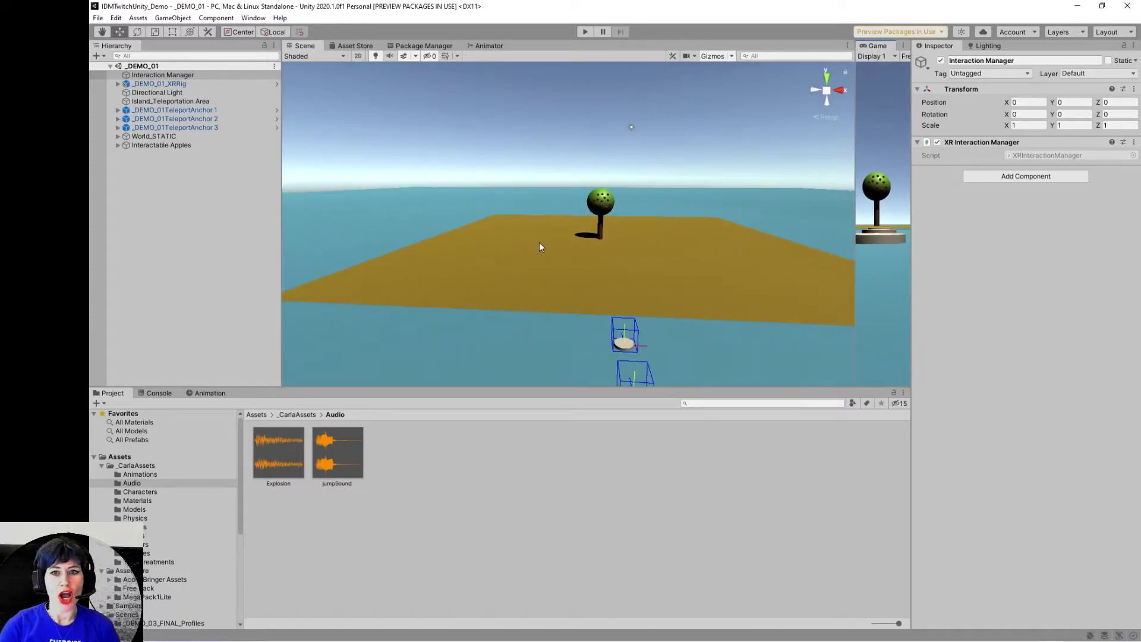
{"action": "scroll", "coordinate": [539, 241], "scroll_direction": "up", "scroll_amount": 7}
{"action": "middle_click_drag", "start_coordinate": [519, 239], "coordinate": [456, 238]}
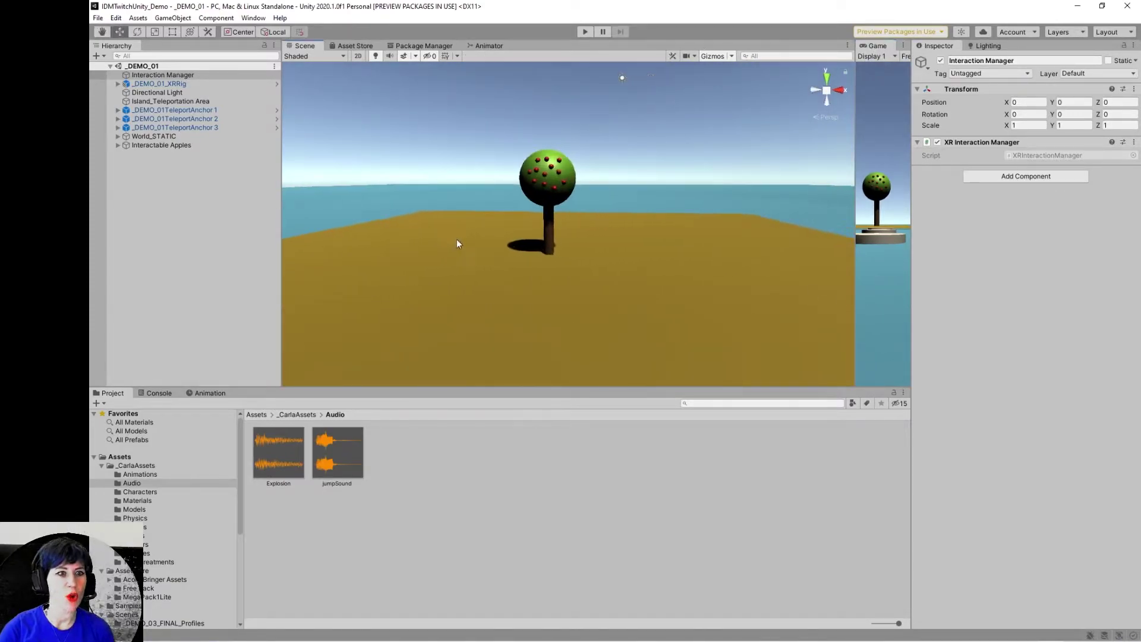
Step: Expand _DEMO_01_XRRig and its CameraOffset child, and inspect the rig, CameraOffset and Main Camera objects
{"action": "left_click", "coordinate": [117, 84]}
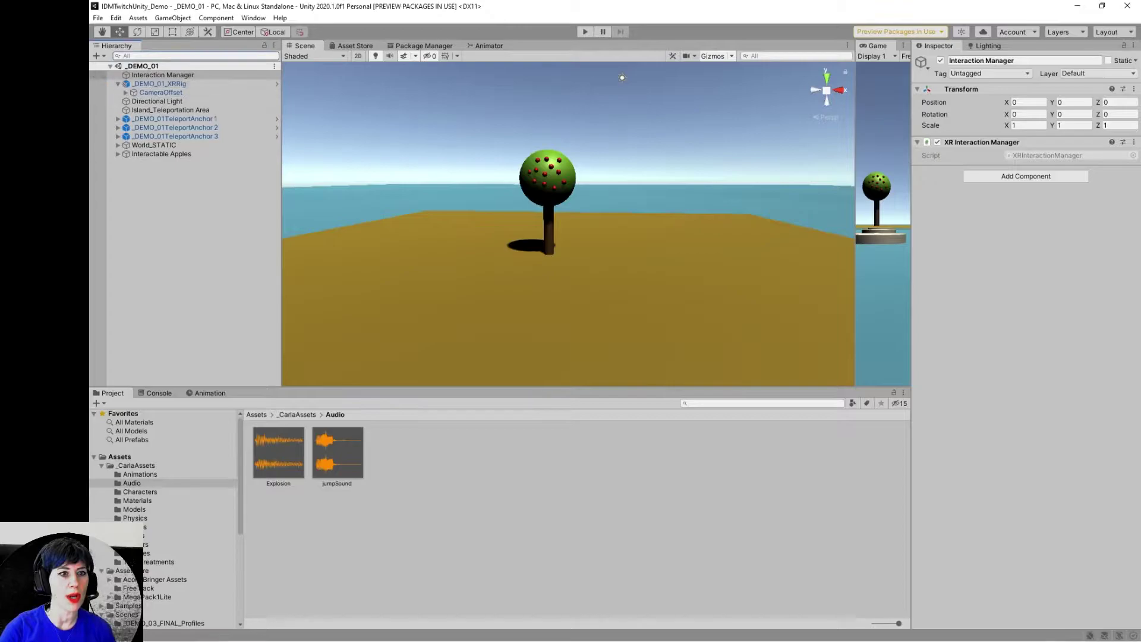
{"action": "left_click", "coordinate": [126, 93]}
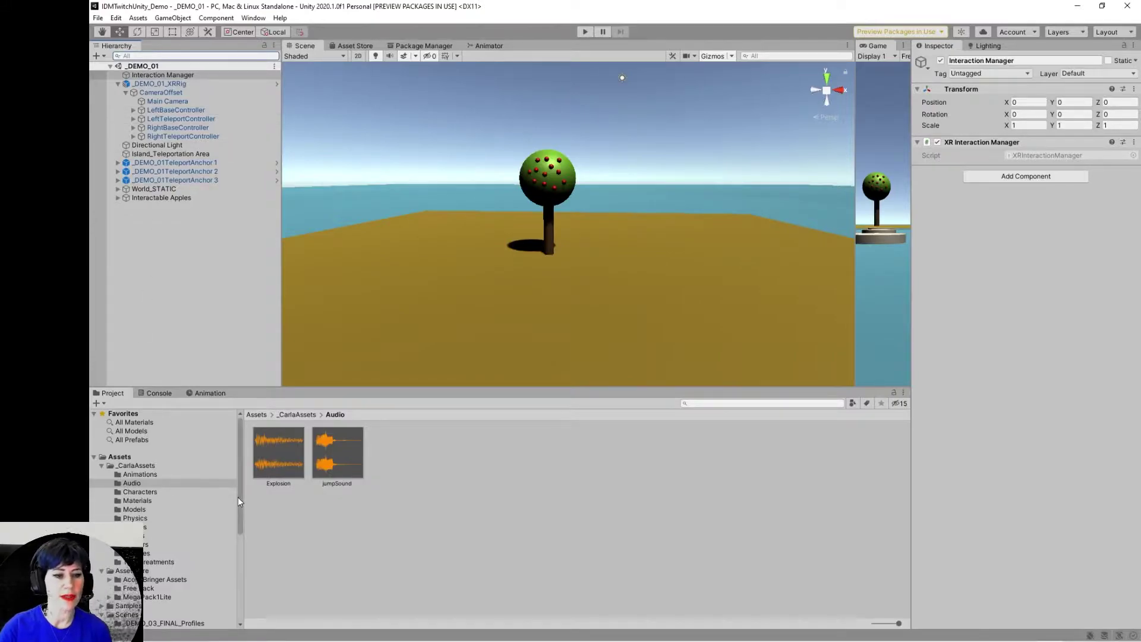
{"action": "left_click_drag", "start_coordinate": [238, 497], "coordinate": [230, 590]}
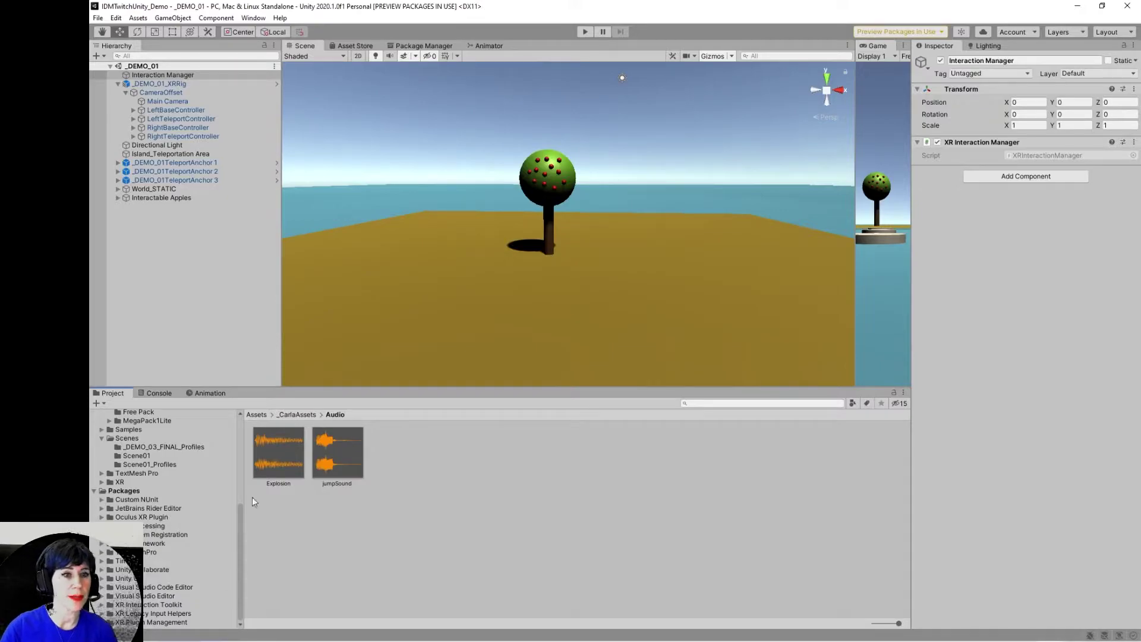
{"action": "left_click", "coordinate": [166, 85]}
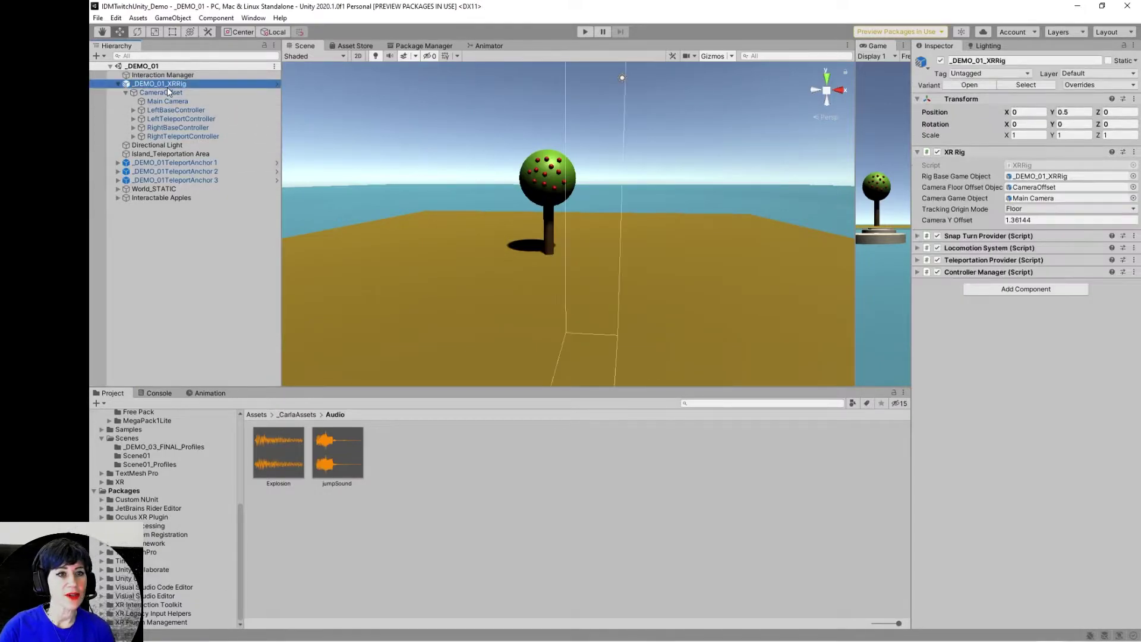
{"action": "left_click", "coordinate": [166, 93]}
{"action": "left_click", "coordinate": [162, 101]}
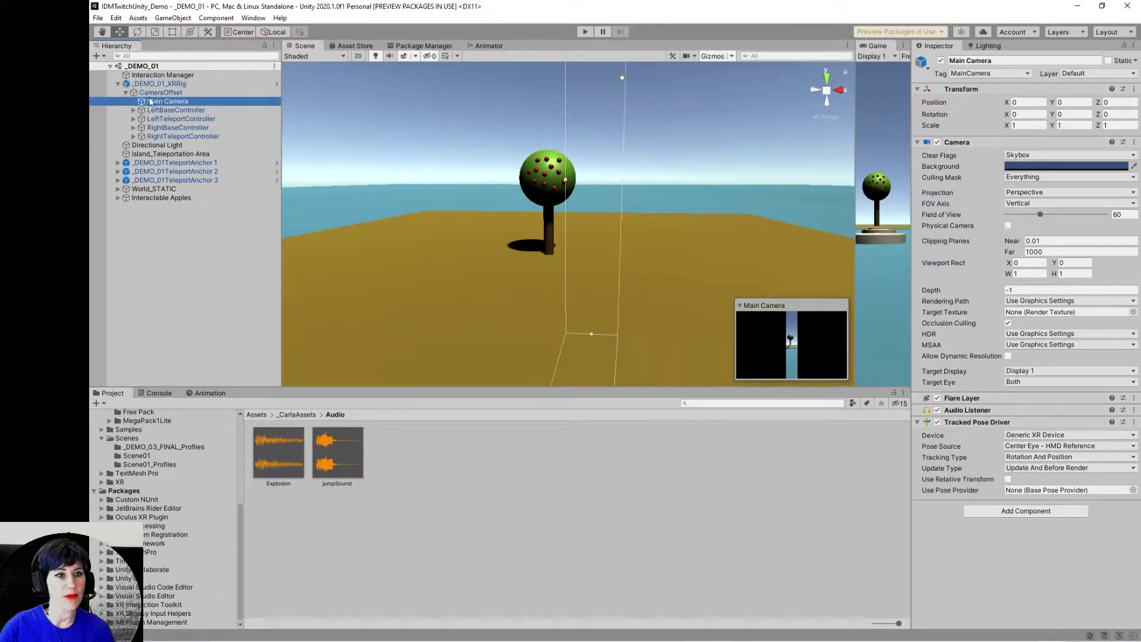
Step: Open the Prefabs folder as a compact list and select the _DEMO_01_XRRig prefab to inspect it
{"action": "scroll", "coordinate": [175, 480], "scroll_direction": "up", "scroll_amount": 6}
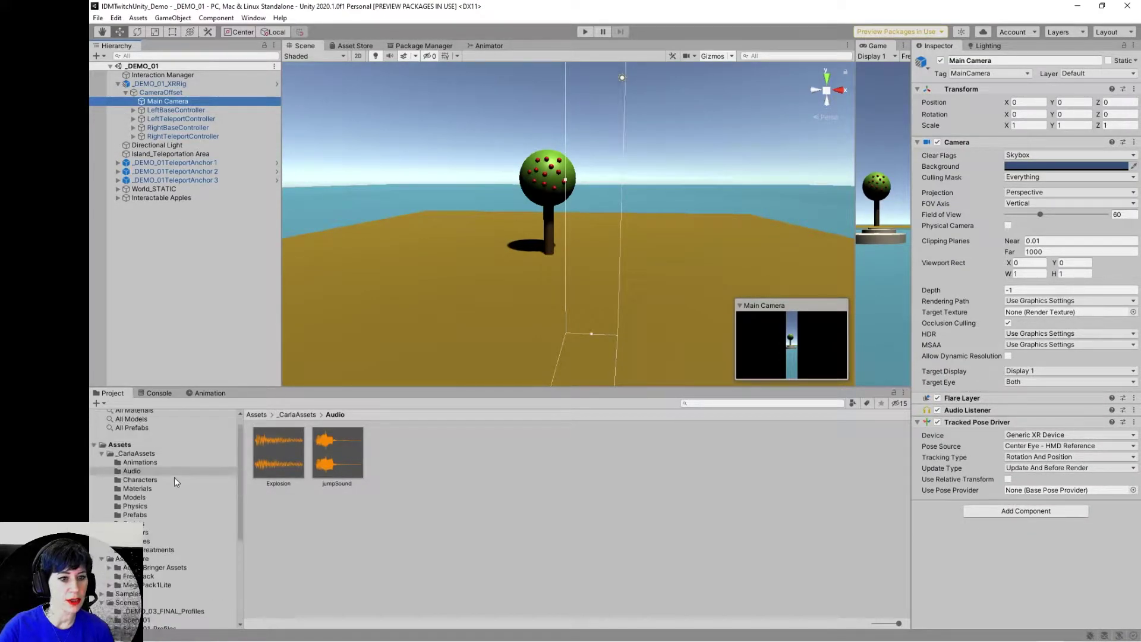
{"action": "left_click", "coordinate": [144, 515]}
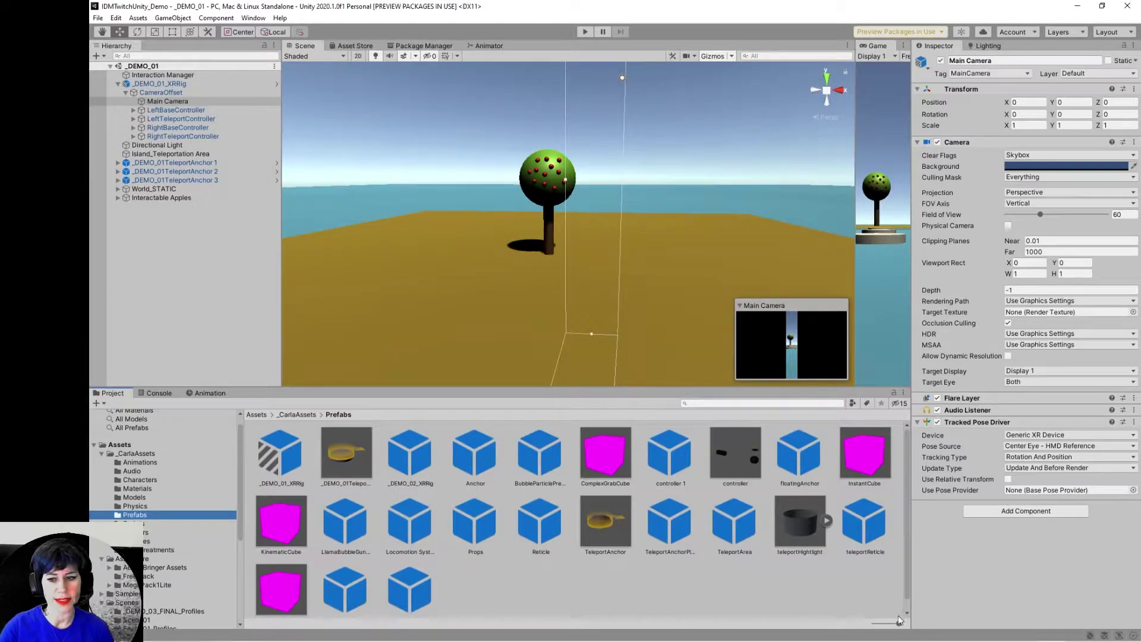
{"action": "left_click_drag", "start_coordinate": [898, 623], "coordinate": [872, 624]}
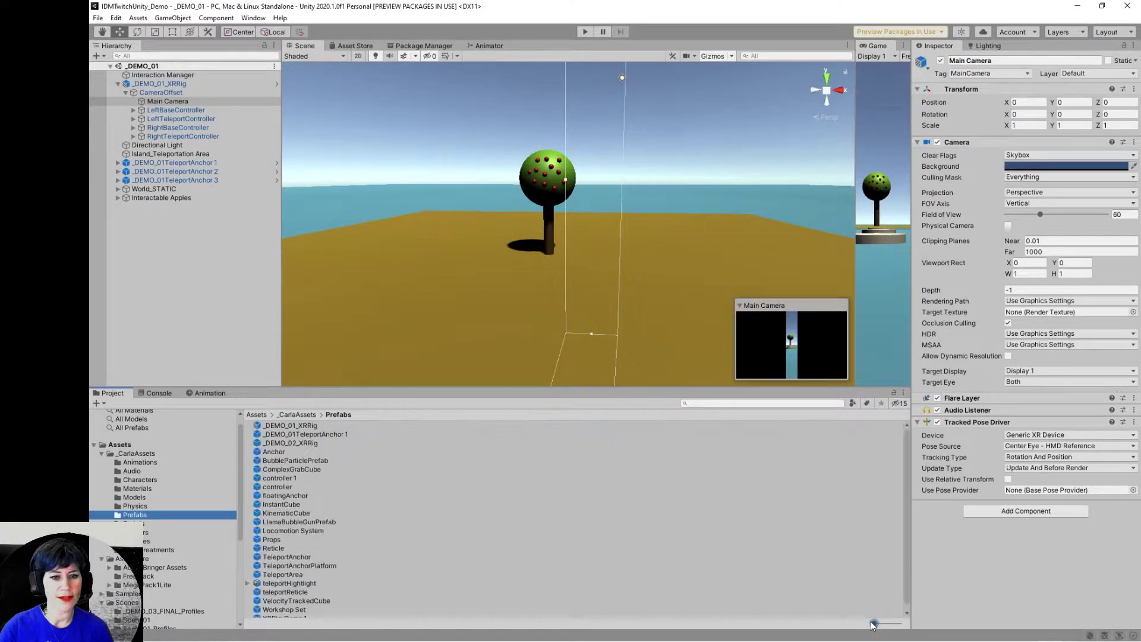
{"action": "left_click", "coordinate": [304, 426]}
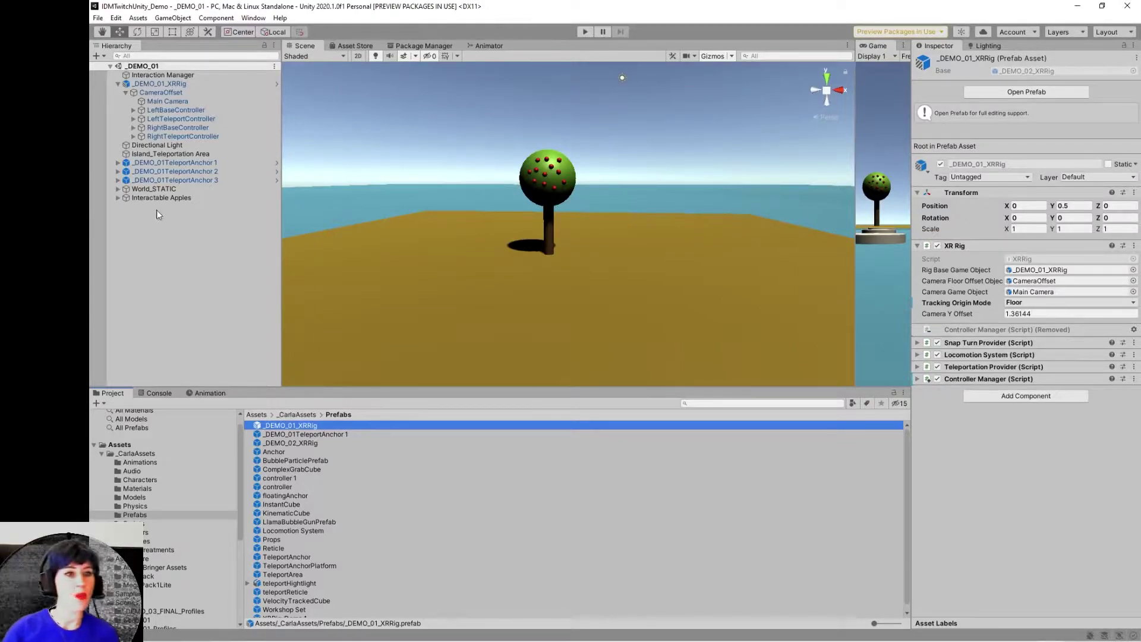
Step: Search the whole project, including packages, for XRRig
{"action": "left_click", "coordinate": [710, 403]}
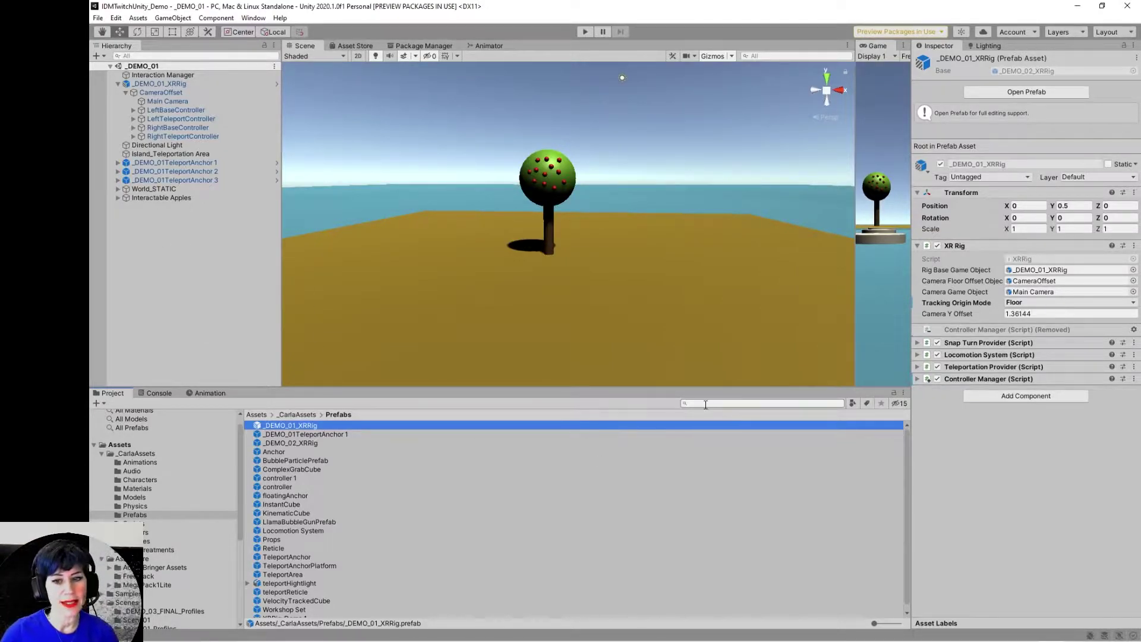
{"action": "type", "text": "XRRig"}
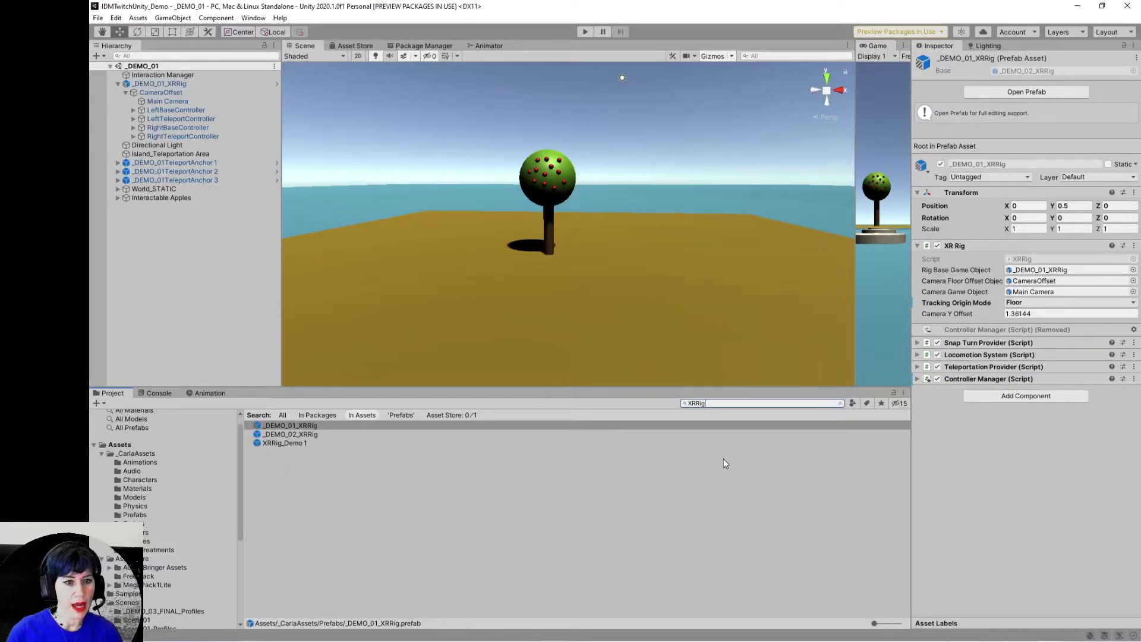
{"action": "left_click", "coordinate": [283, 415]}
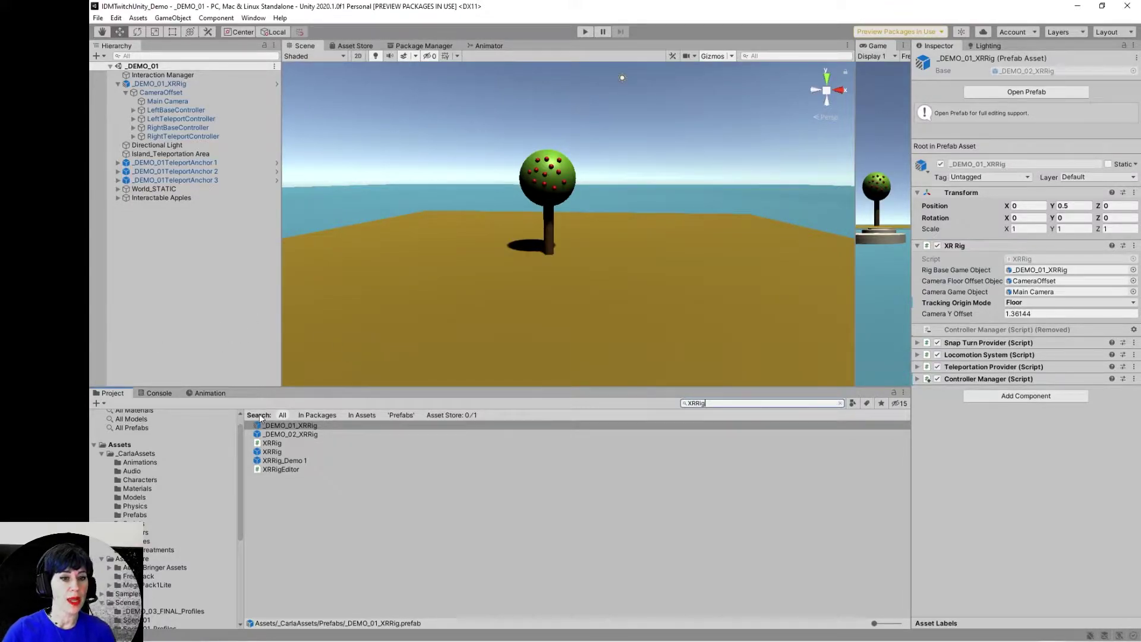
Step: Create an empty game object in the _DEMO_01 scene and name it XRRig
{"action": "right_click", "coordinate": [164, 265]}
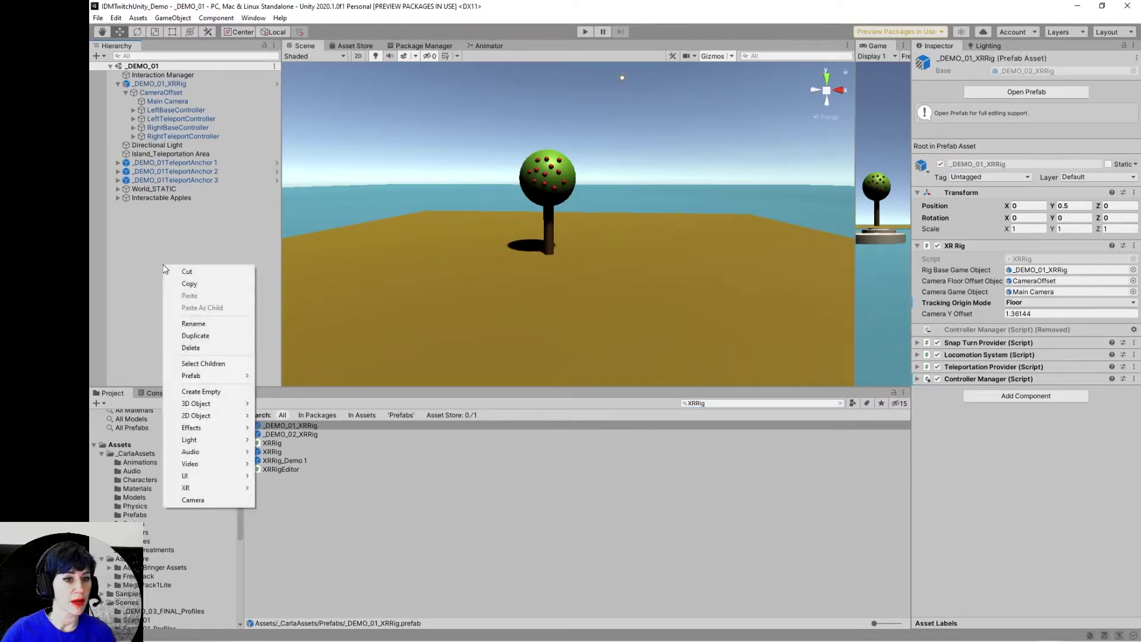
{"action": "left_click", "coordinate": [197, 392]}
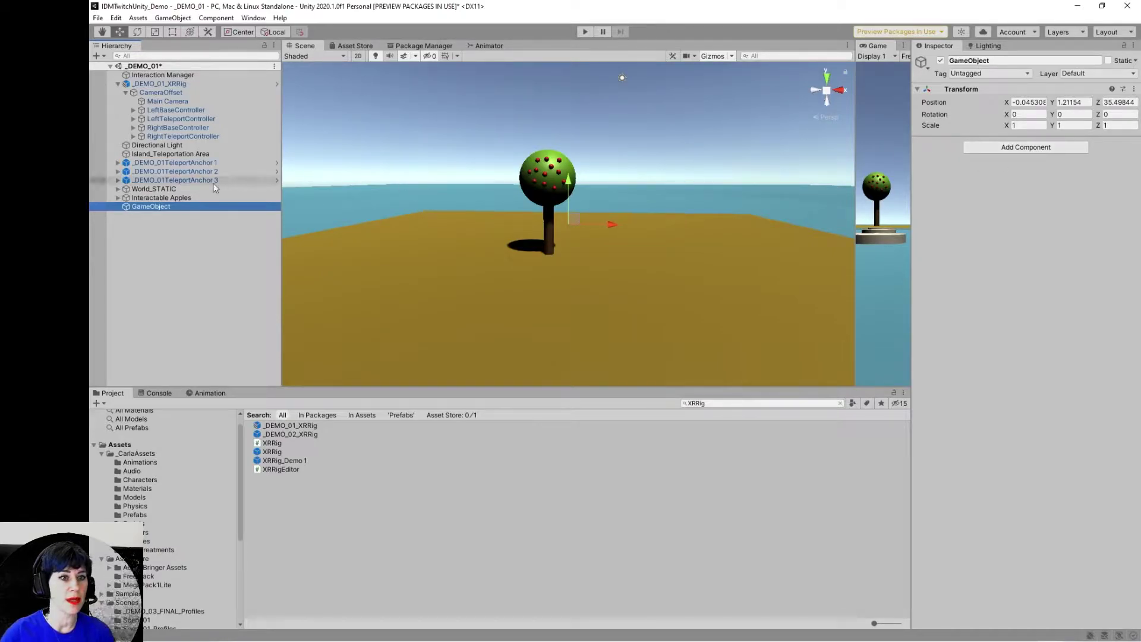
{"action": "left_click", "coordinate": [157, 208]}
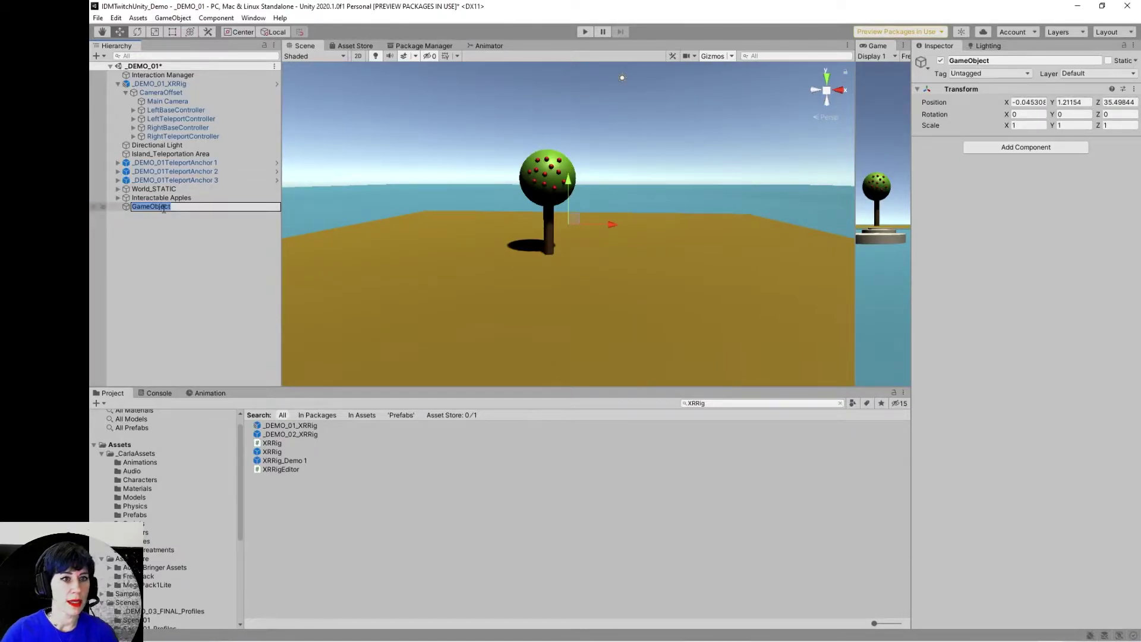
{"action": "type", "text": "XRRig"}
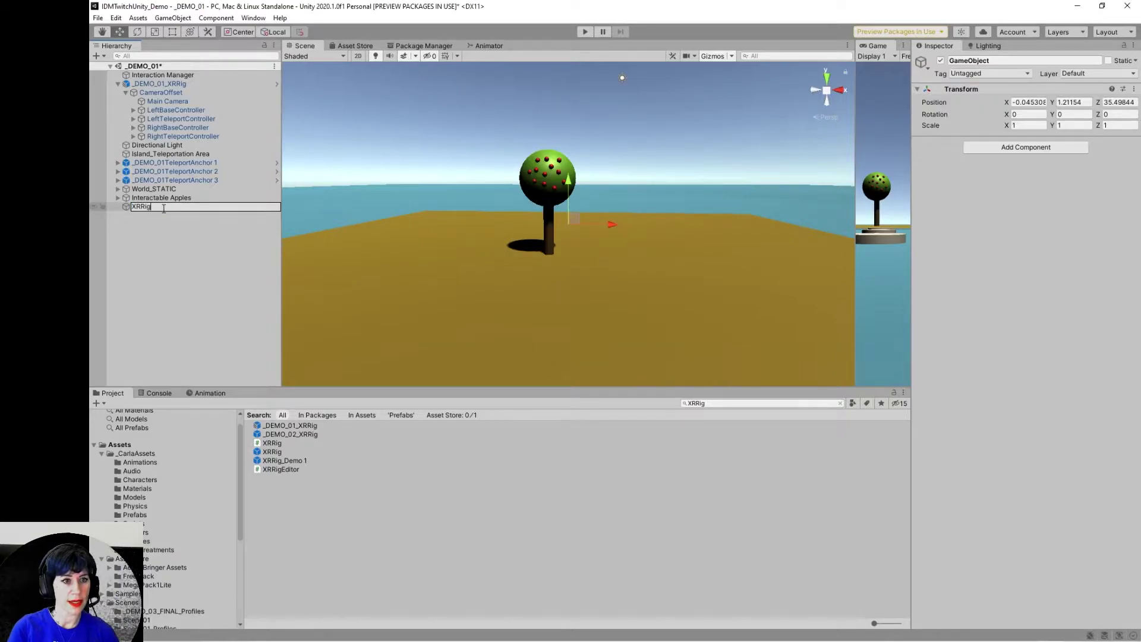
{"action": "key", "text": "Return"}
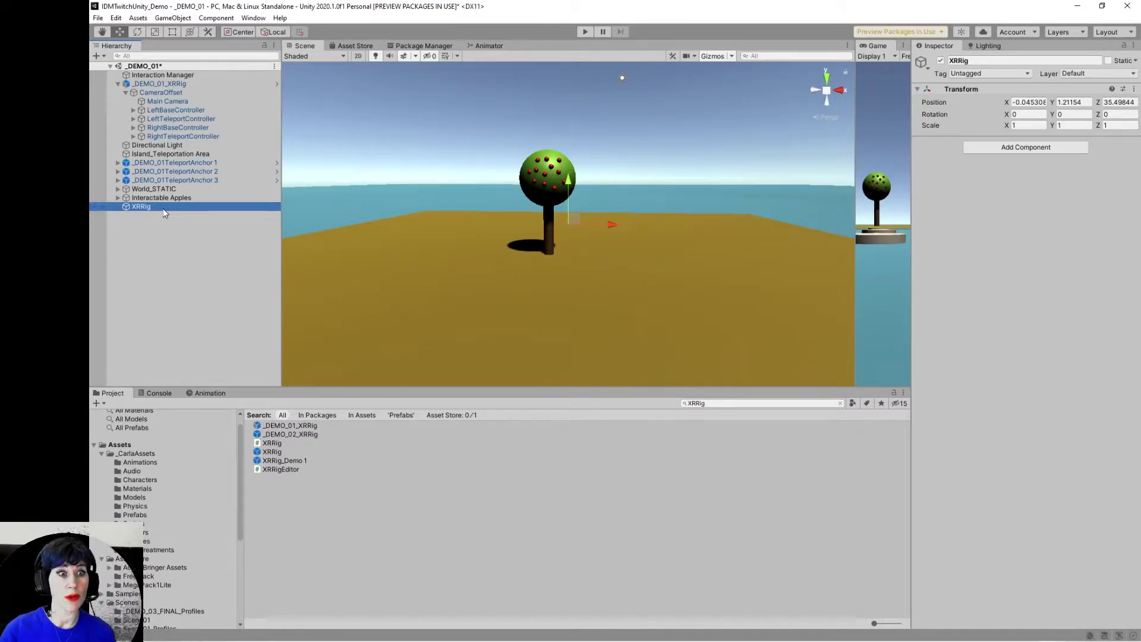
Step: Search the components that can be added to the new XRRig object for xr
{"action": "right_click", "coordinate": [163, 213]}
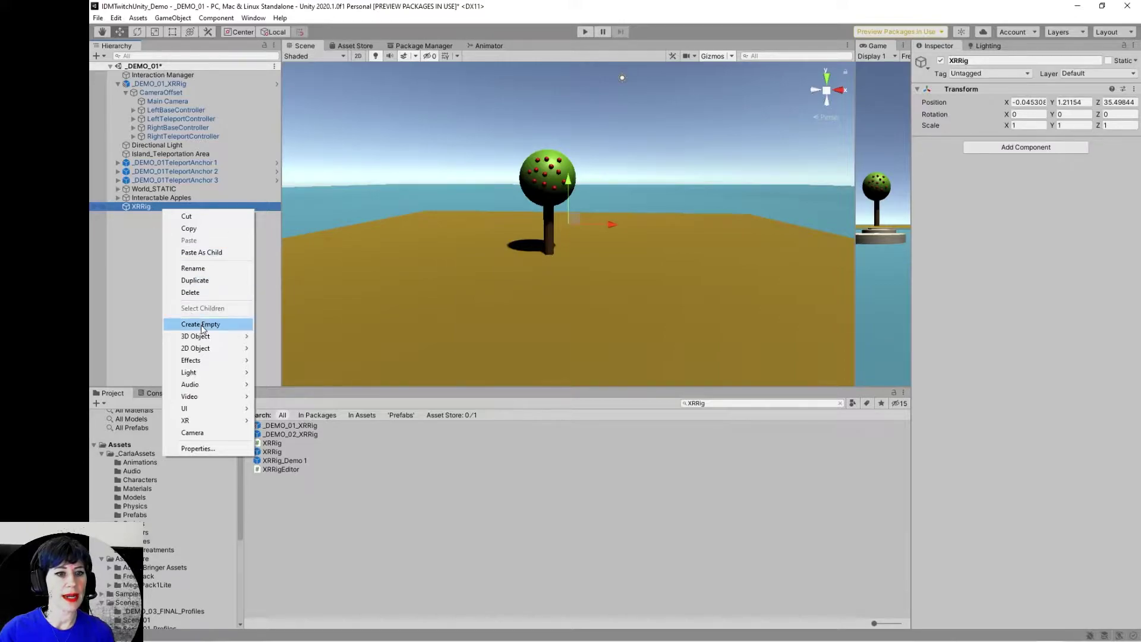
{"action": "left_click", "coordinate": [136, 207]}
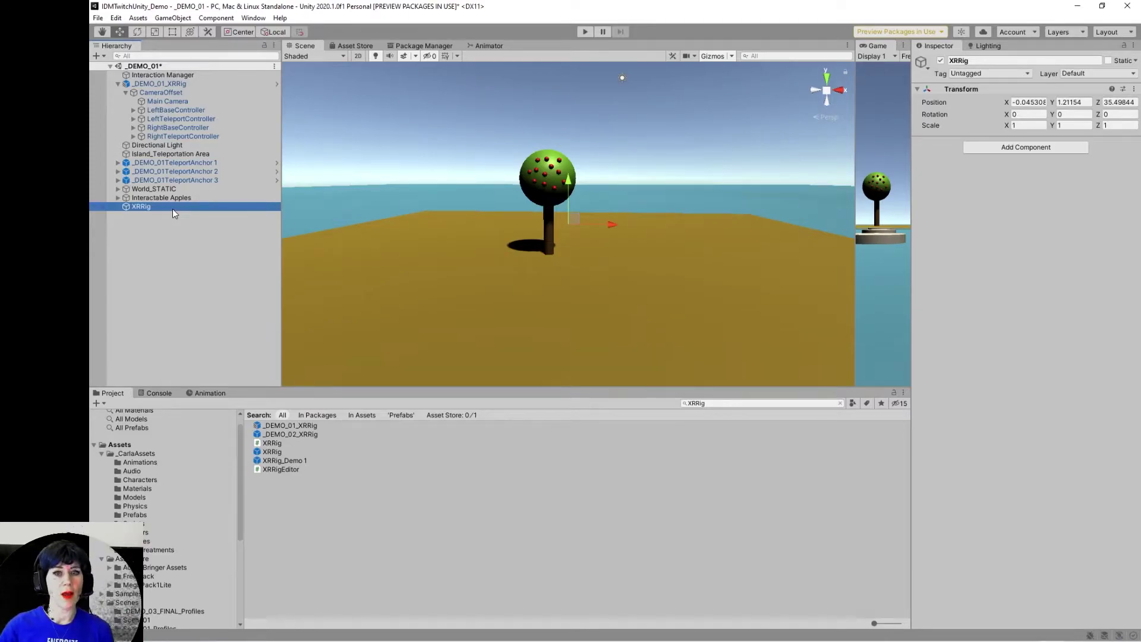
{"action": "left_click", "coordinate": [984, 148]}
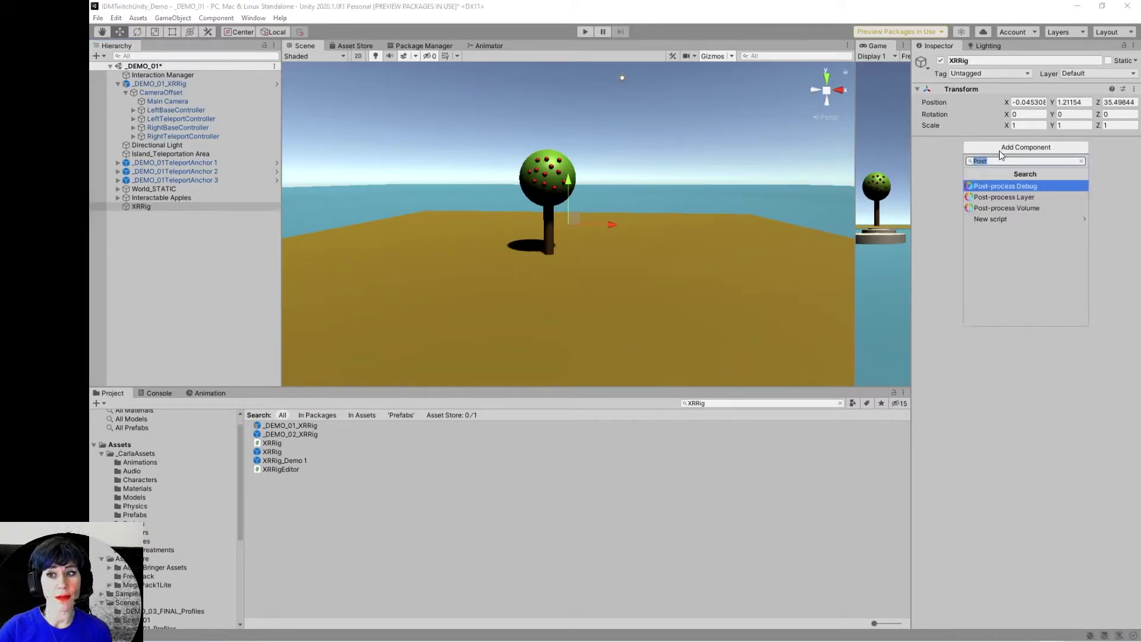
{"action": "type", "text": "xr"}
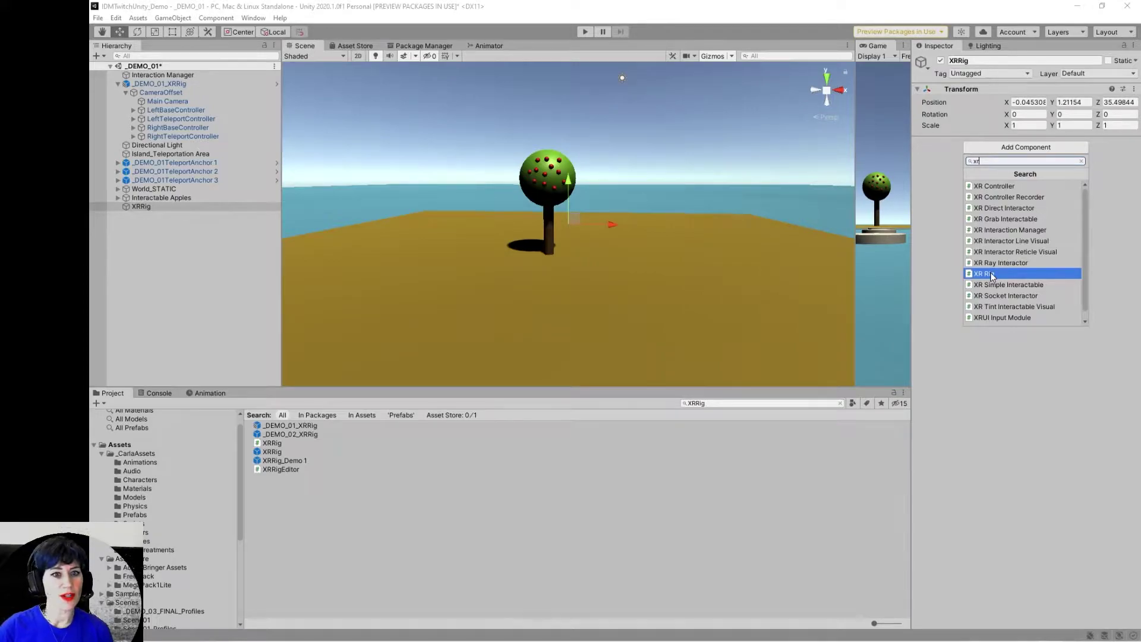
Step: Delete the empty XRRig object from the scene
{"action": "left_click", "coordinate": [173, 206]}
{"action": "right_click", "coordinate": [173, 206]}
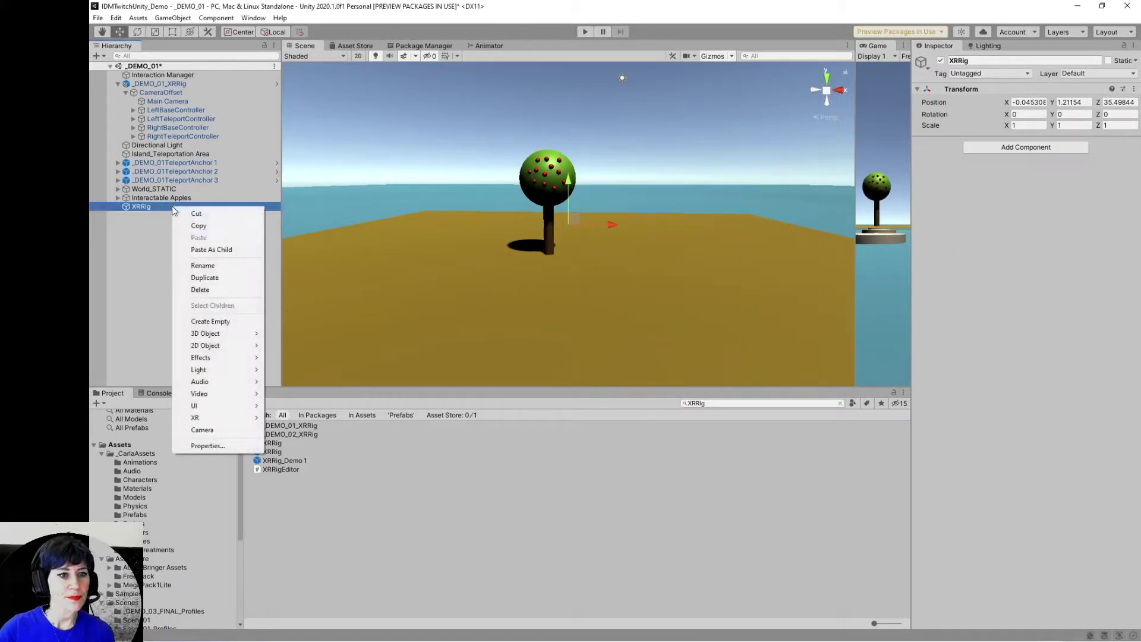
{"action": "left_click", "coordinate": [218, 290]}
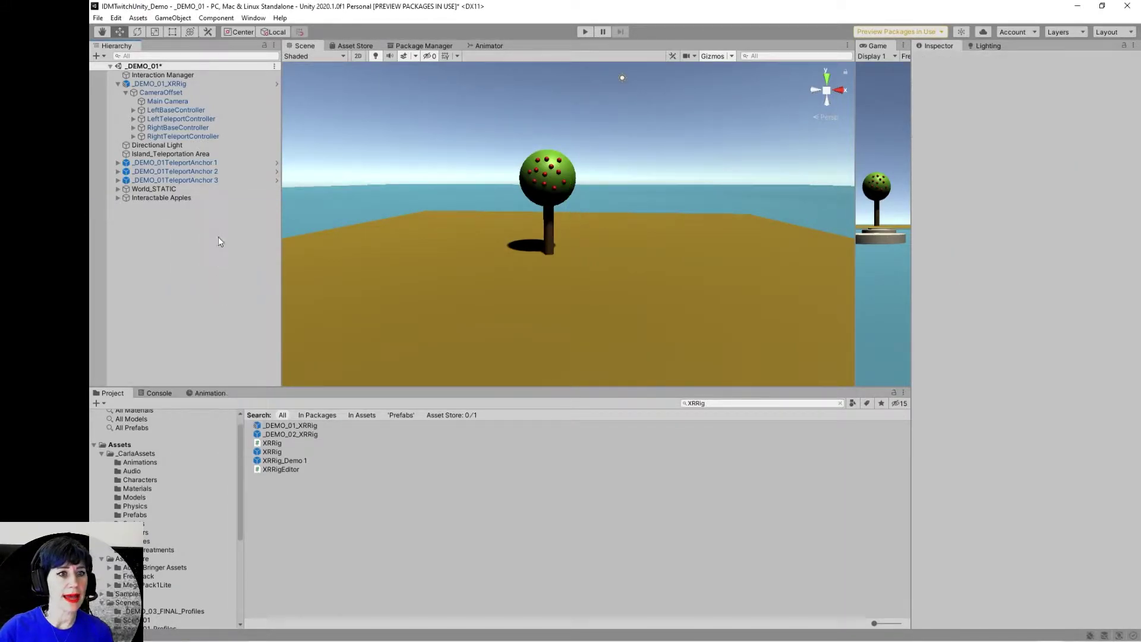
Step: Show _DEMO_01_XRRig in a scene overview beside a wider Game view, and try moving the rig toward the island, undoing the move
{"action": "left_click", "coordinate": [172, 84]}
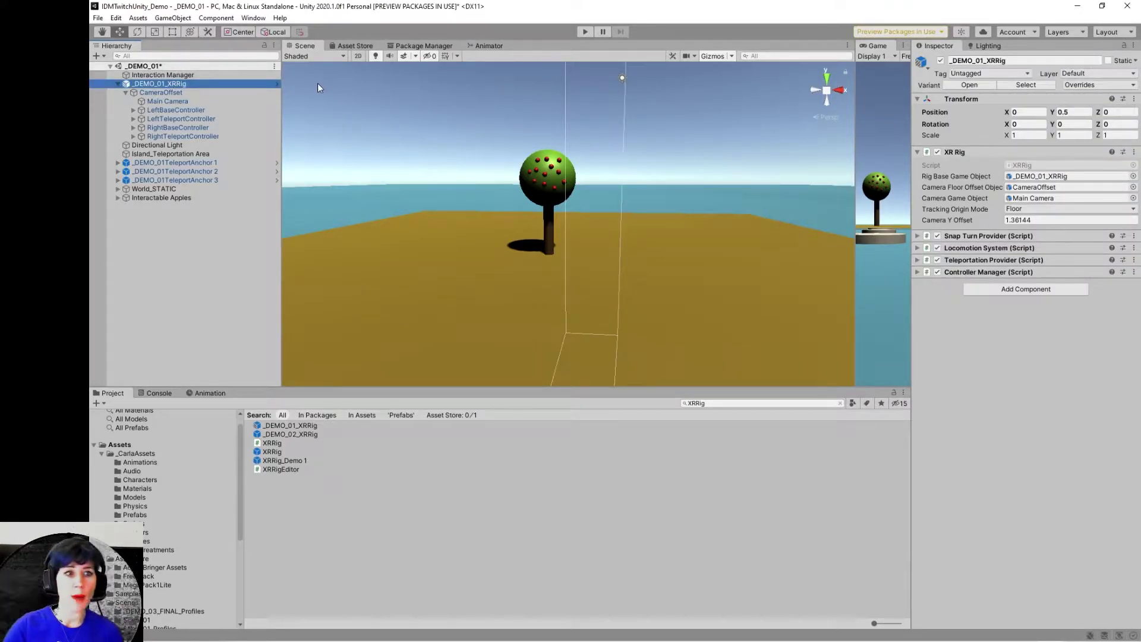
{"action": "scroll", "coordinate": [472, 205], "scroll_direction": "down", "scroll_amount": 6}
{"action": "left_click_drag", "start_coordinate": [470, 205], "coordinate": [462, 227], "text": "alt"}
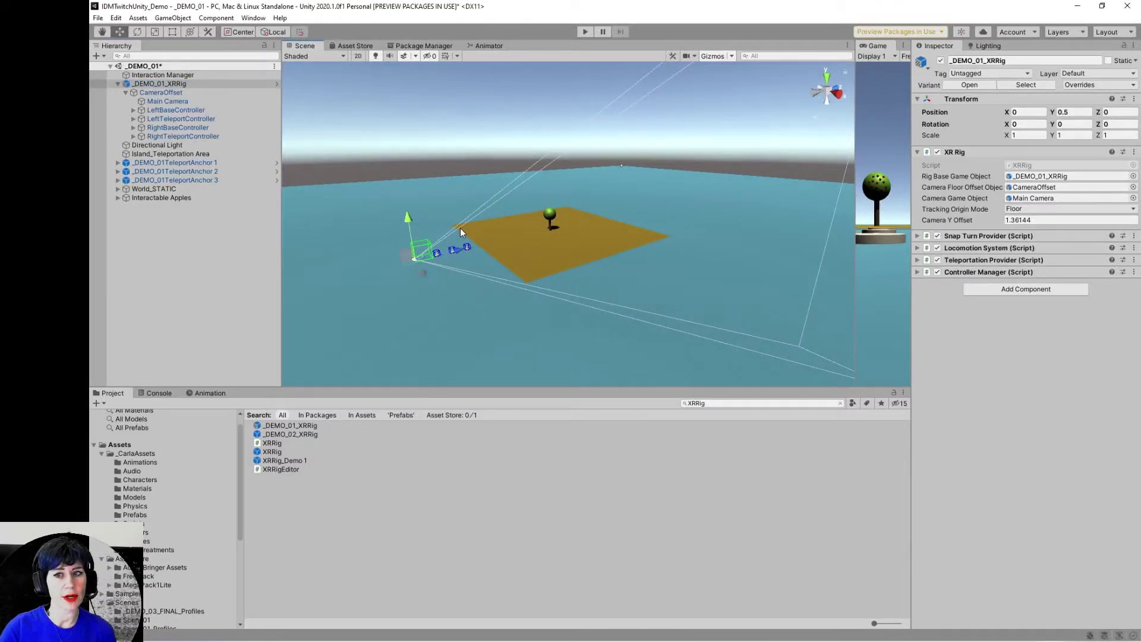
{"action": "left_click_drag", "start_coordinate": [854, 235], "coordinate": [656, 231]}
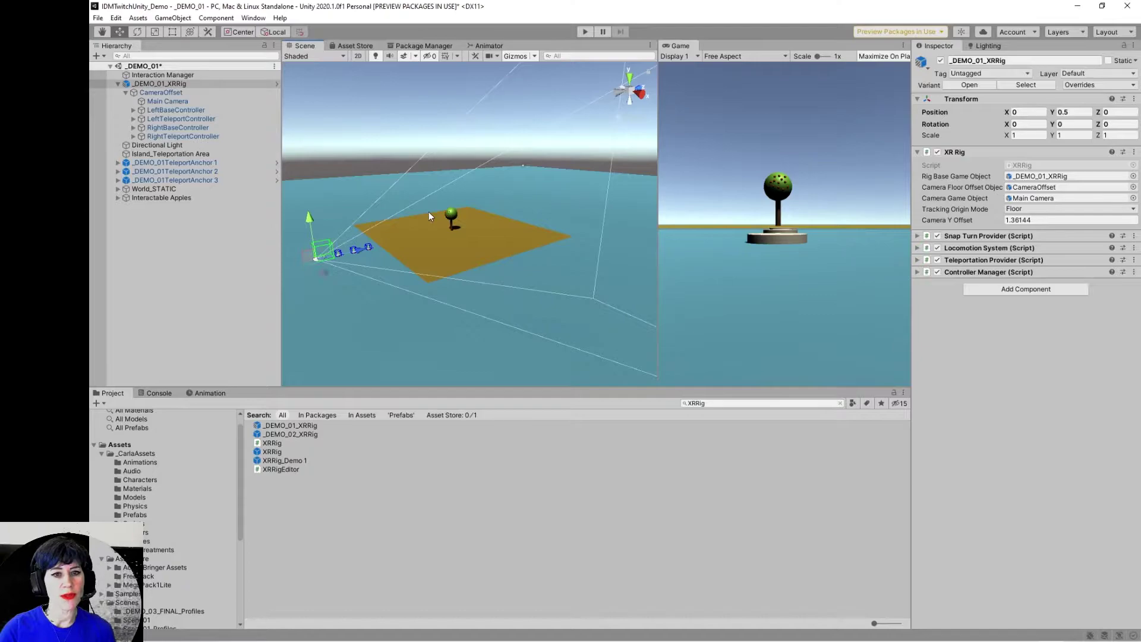
{"action": "left_click_drag", "start_coordinate": [360, 248], "coordinate": [430, 238]}
{"action": "key", "text": "ctrl+z"}
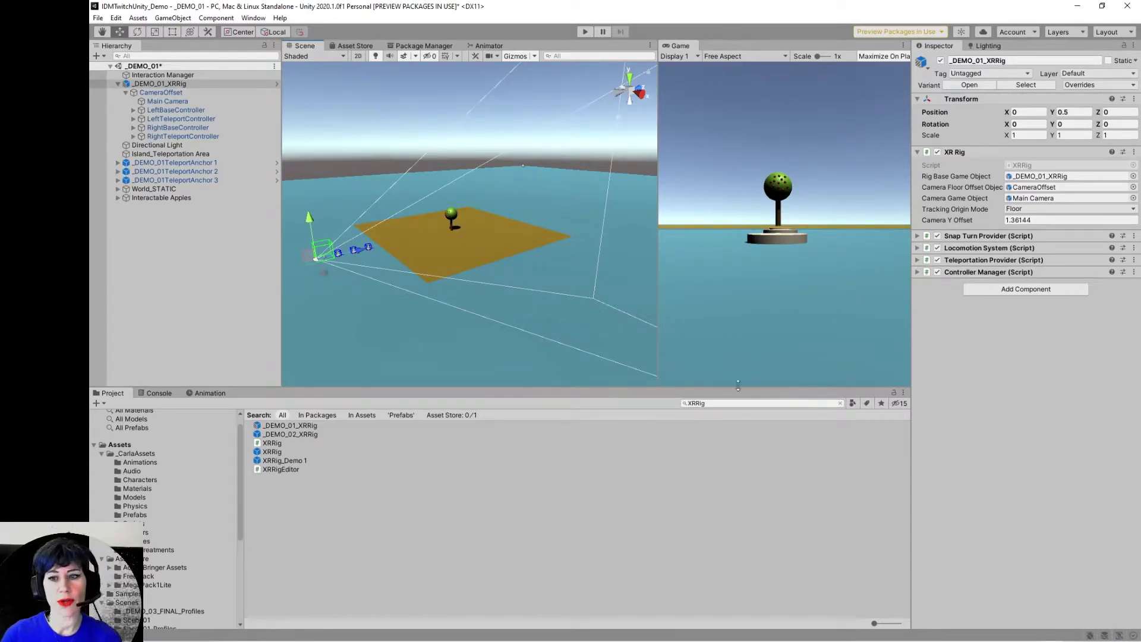
Step: Search the components available for _DEMO_01_XRRig for snap, and close the list without adding one
{"action": "left_click", "coordinate": [988, 291]}
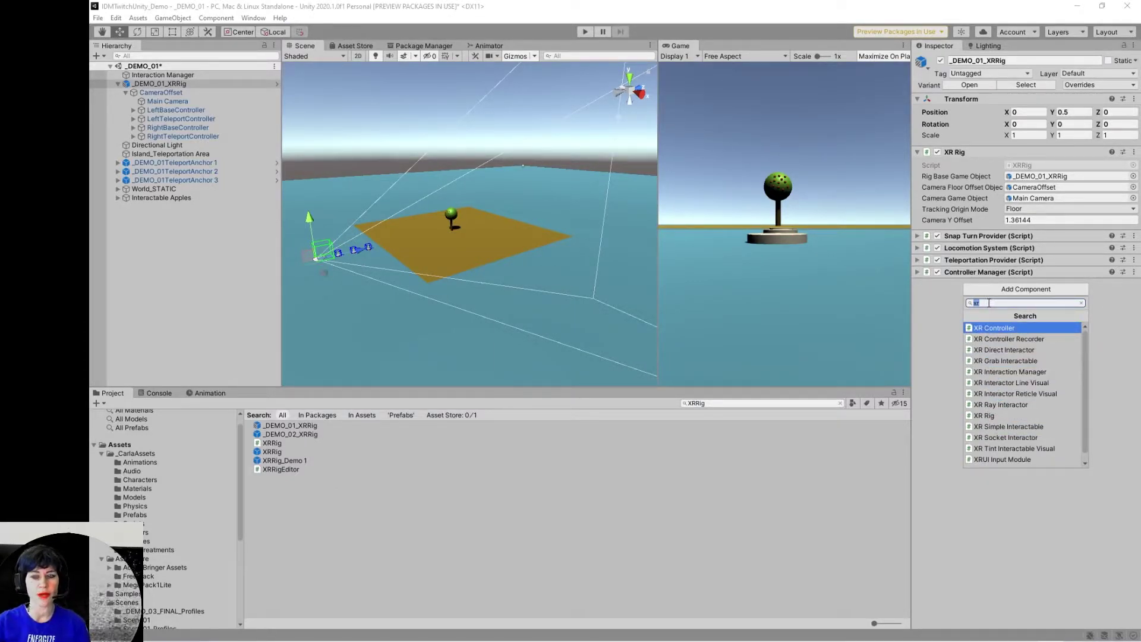
{"action": "type", "text": "snap"}
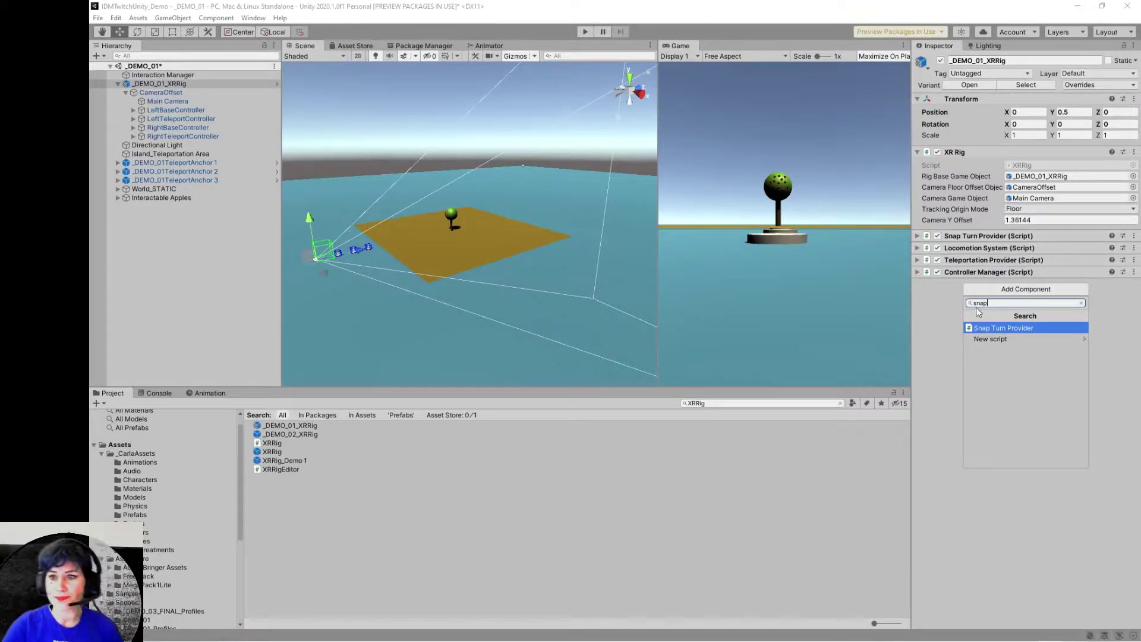
{"action": "left_click", "coordinate": [924, 333]}
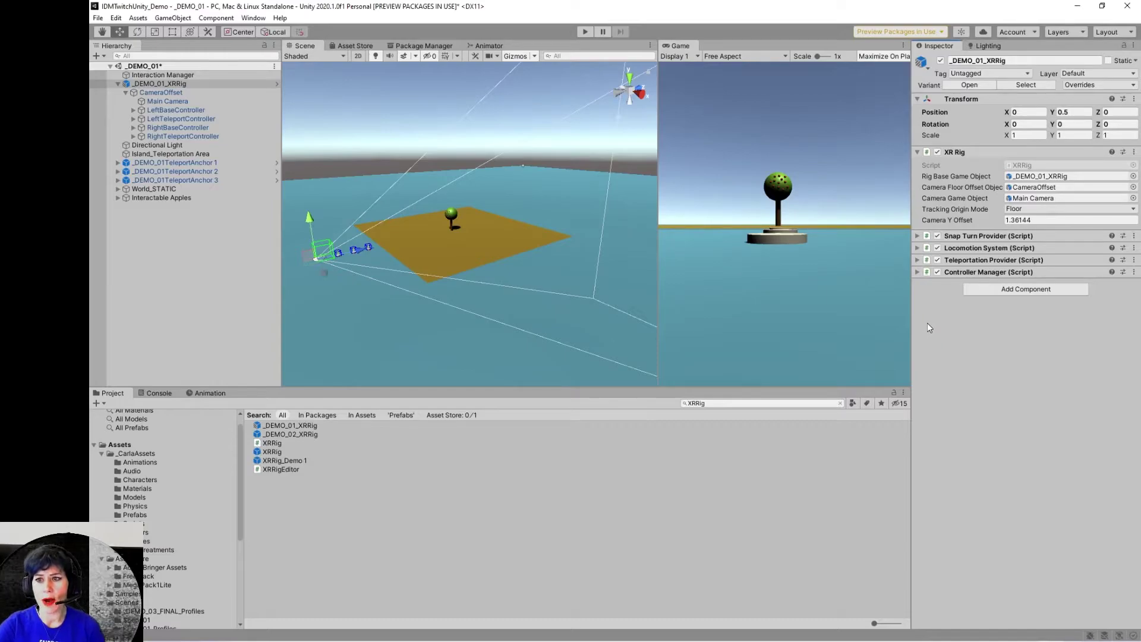
Step: Expand the rig's Controller Manager component to read its button settings, and open the Scripts folder of the project's own assets
{"action": "left_click", "coordinate": [919, 273]}
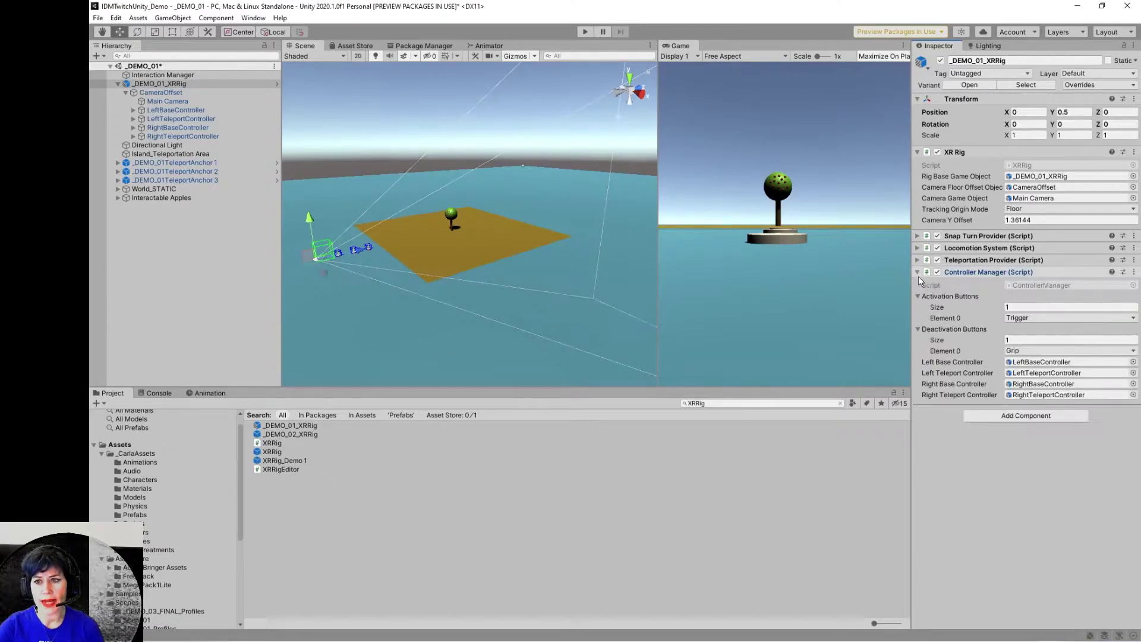
{"action": "mouse_move", "coordinate": [932, 320]}
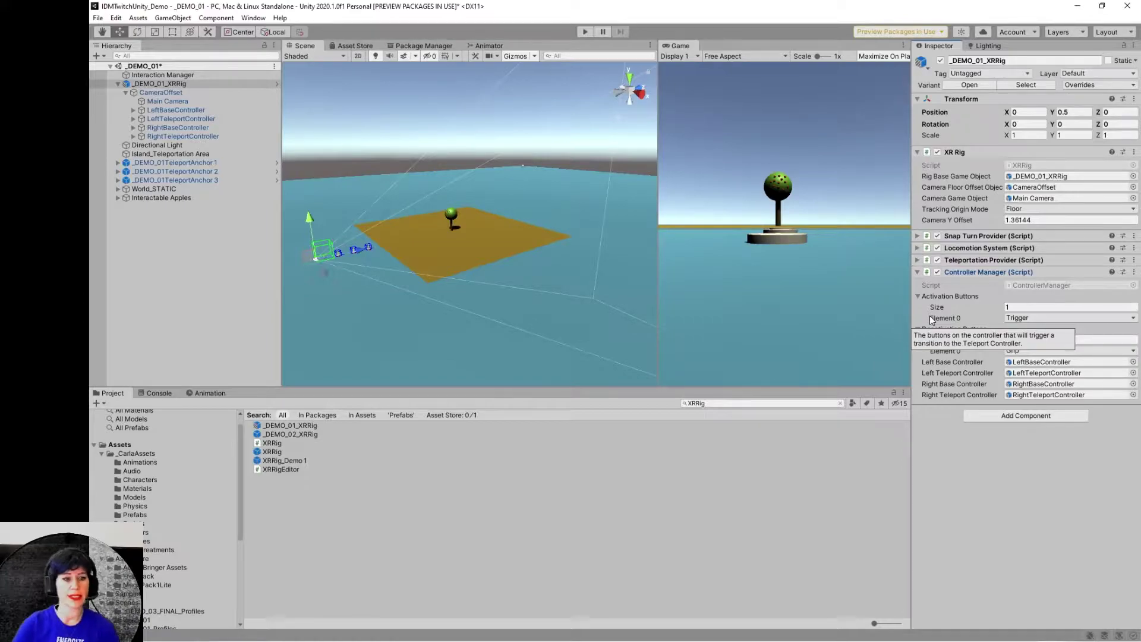
{"action": "left_click", "coordinate": [160, 523]}
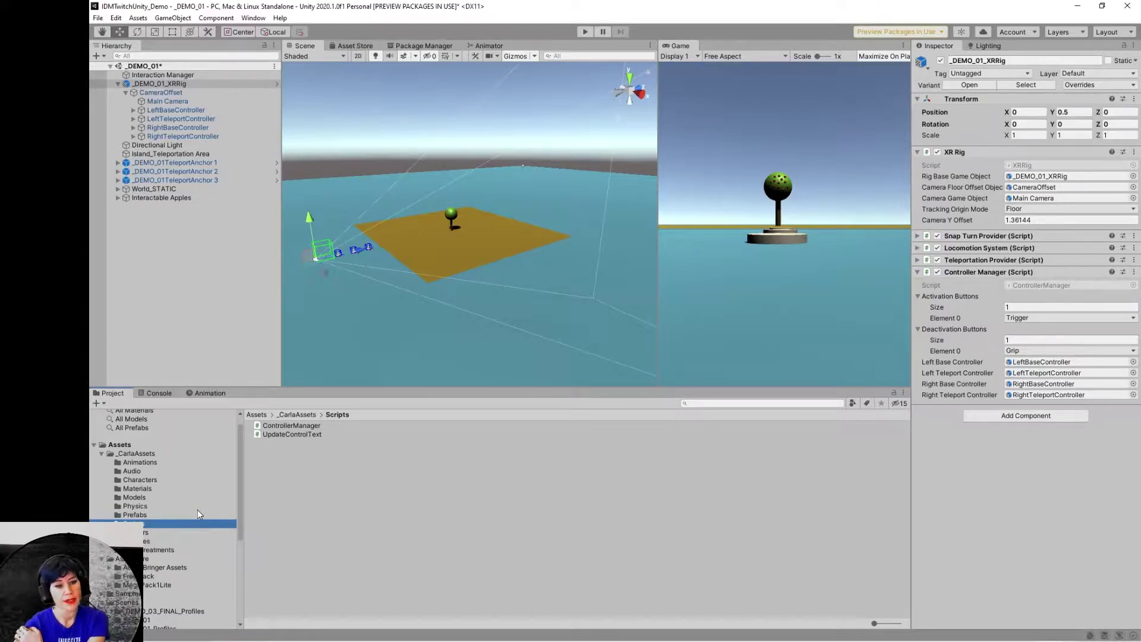
Step: Look through the project's packages as far as XR Interaction Toolkit, and examine the object references in the rig's XR Rig component
{"action": "left_click_drag", "start_coordinate": [241, 529], "coordinate": [234, 634]}
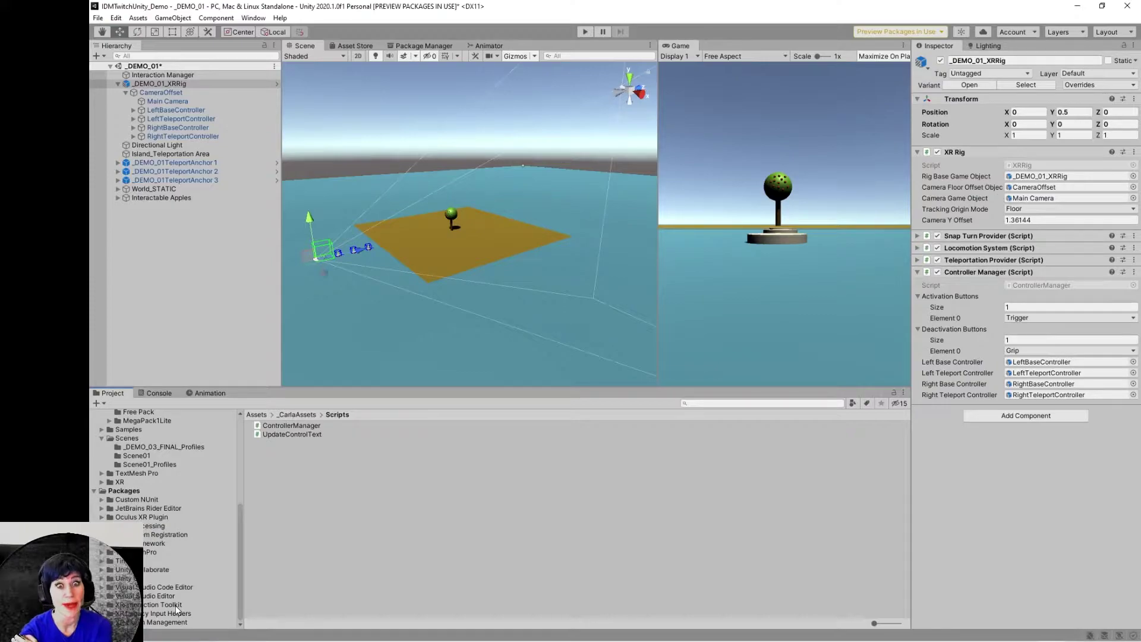
{"action": "scroll", "coordinate": [241, 555], "scroll_direction": "up", "scroll_amount": 10}
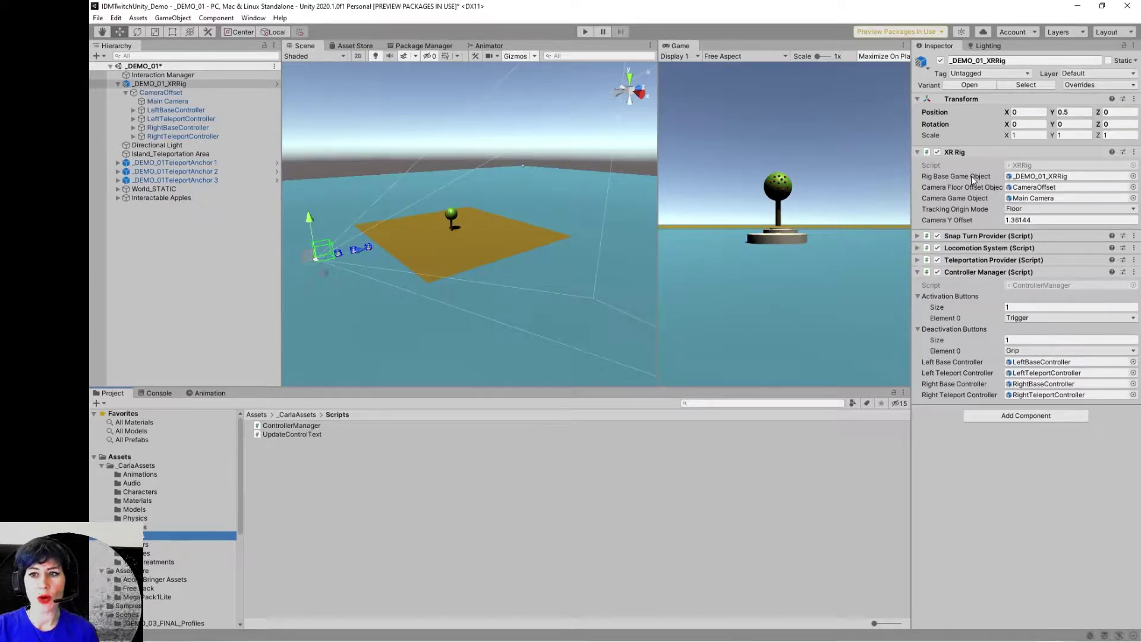
{"action": "mouse_move", "coordinate": [971, 176]}
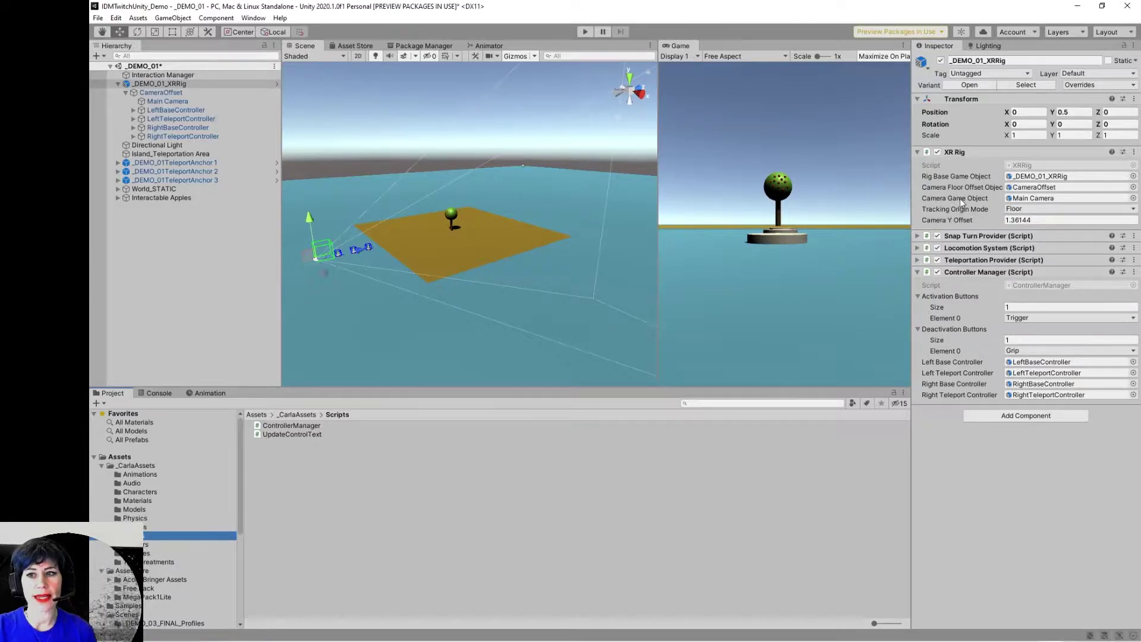
{"action": "mouse_move", "coordinate": [960, 198]}
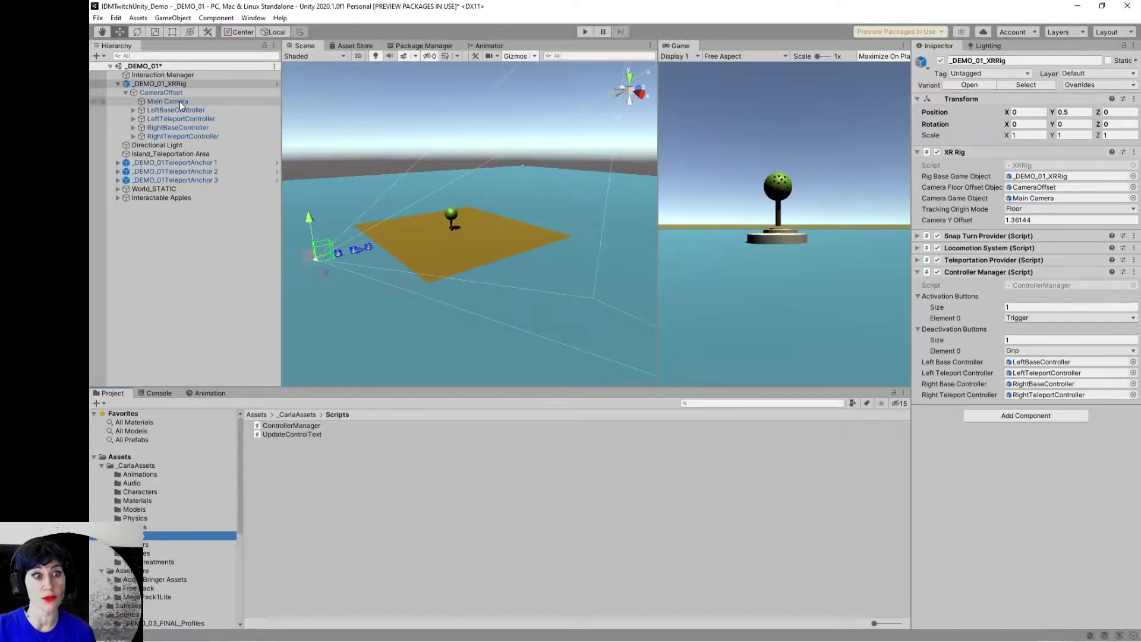
Step: Try to move Main Camera within the XR rig's hierarchy, cancel the prefab restructuring, and inspect the camera's components
{"action": "mouse_move", "coordinate": [180, 101]}
{"action": "left_mouse_down"}
{"action": "mouse_move", "coordinate": [628, 129]}
{"action": "mouse_move", "coordinate": [980, 186]}
{"action": "mouse_move", "coordinate": [1017, 206]}
{"action": "mouse_move", "coordinate": [552, 140]}
{"action": "mouse_move", "coordinate": [194, 107]}
{"action": "left_mouse_up"}
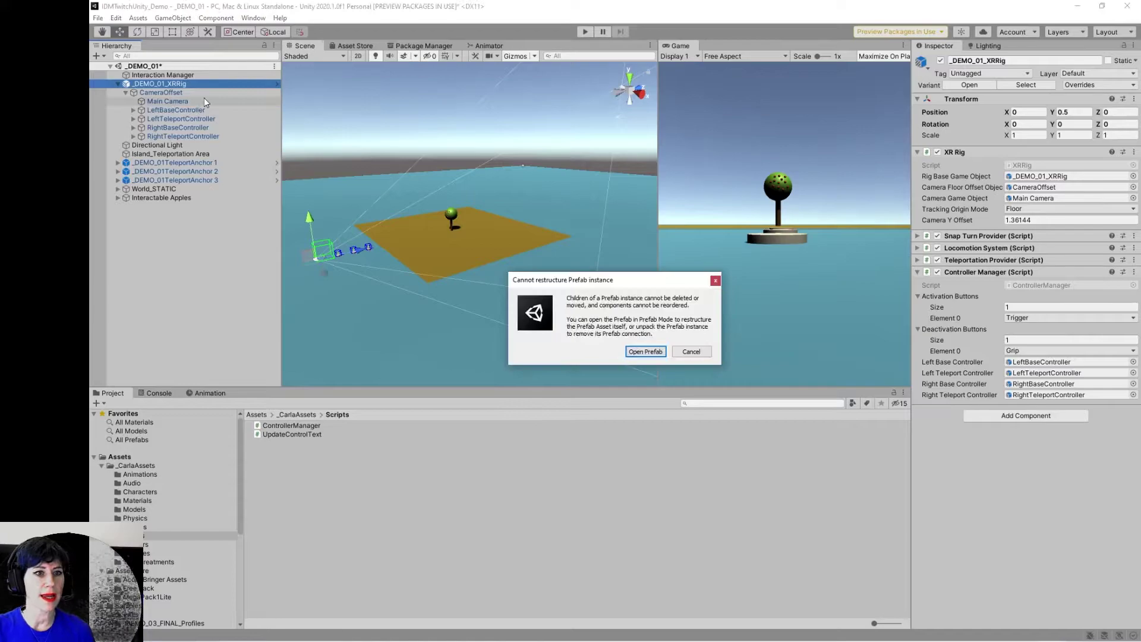
{"action": "left_click", "coordinate": [704, 353]}
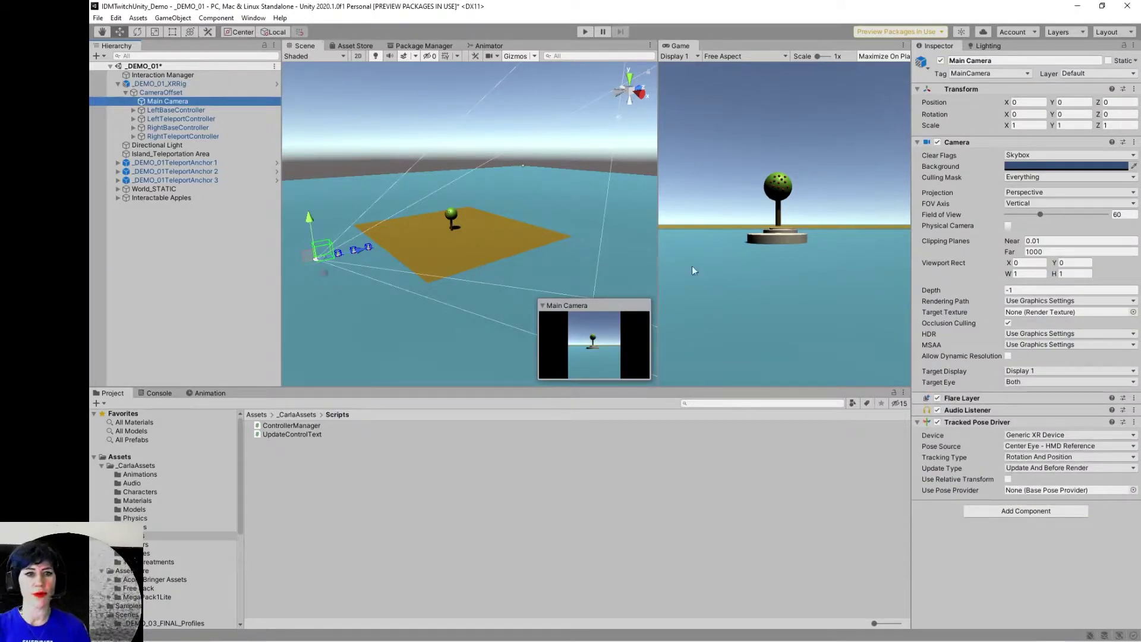
Step: Show LeftBaseController's components with XR Controller, XR Ray Interactor, Line Renderer and XR Interactor Line Visual all collapsed
{"action": "left_click", "coordinate": [197, 111]}
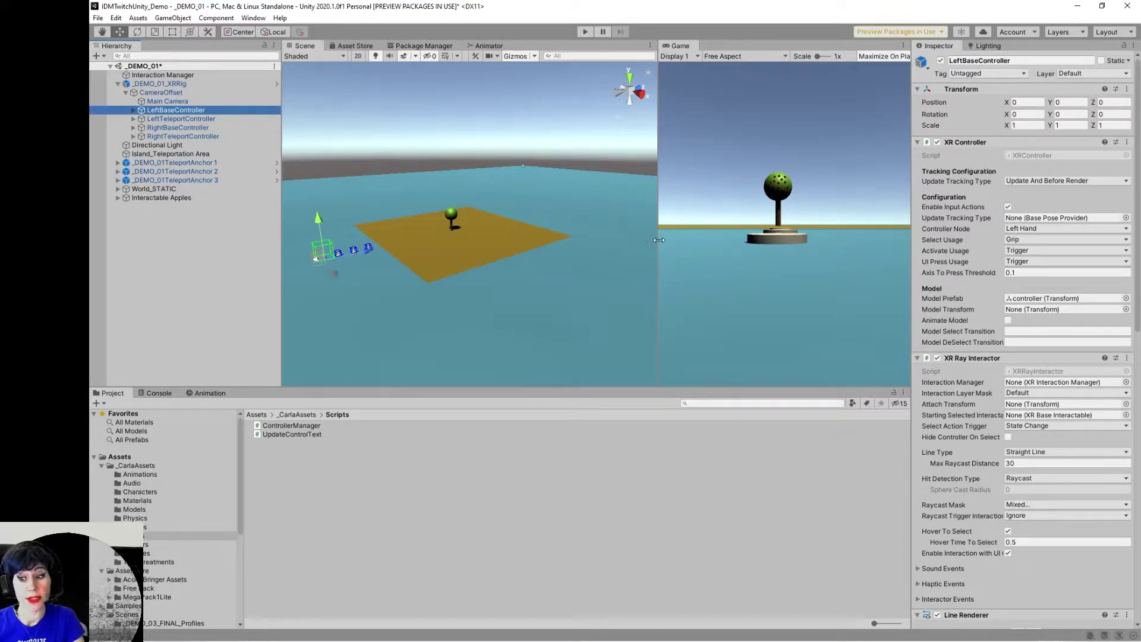
{"action": "left_click", "coordinate": [917, 143]}
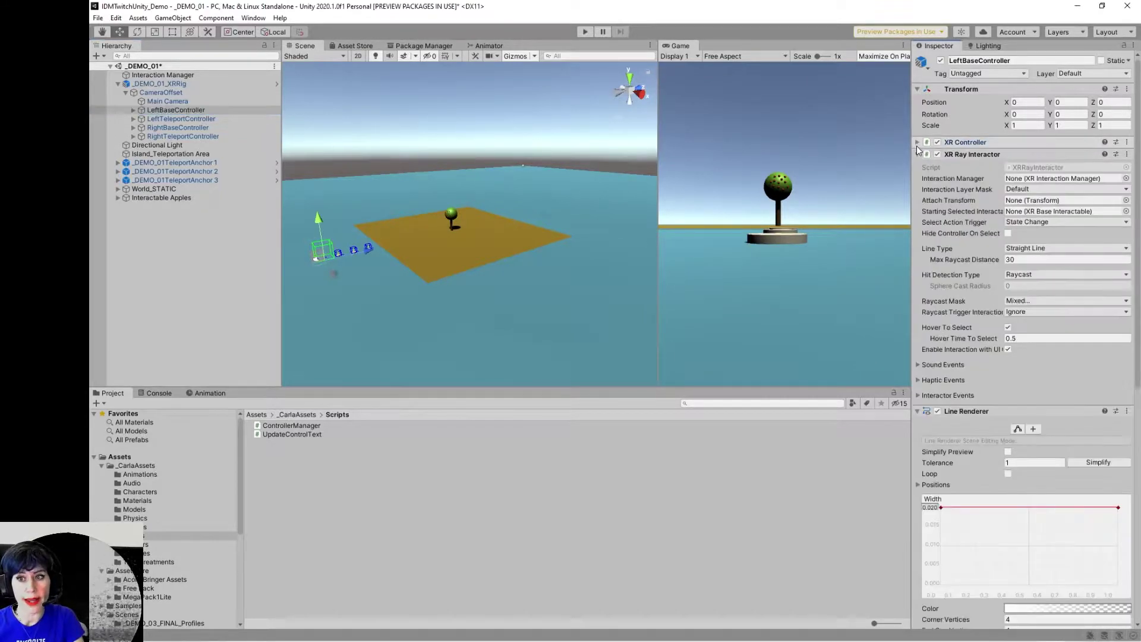
{"action": "left_click", "coordinate": [917, 154]}
{"action": "left_click", "coordinate": [917, 166]}
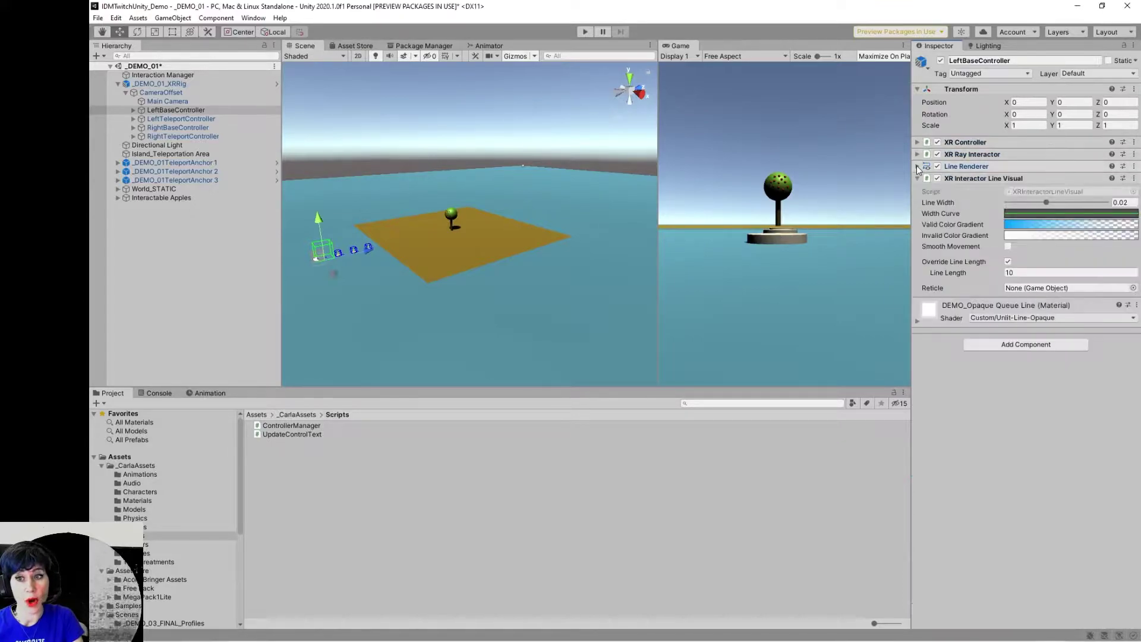
{"action": "left_click", "coordinate": [917, 179]}
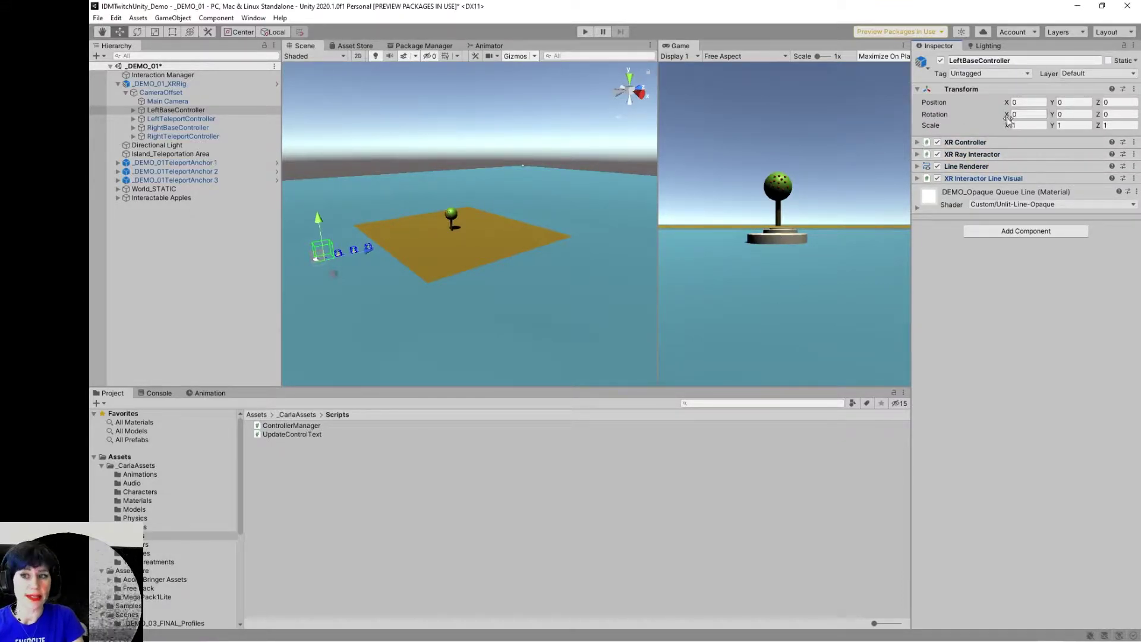
Step: Examine LeftBaseController's XR Controller and XR Ray Interactor settings, and look up its controller model in the Prefabs and Models folders
{"action": "left_click", "coordinate": [918, 142]}
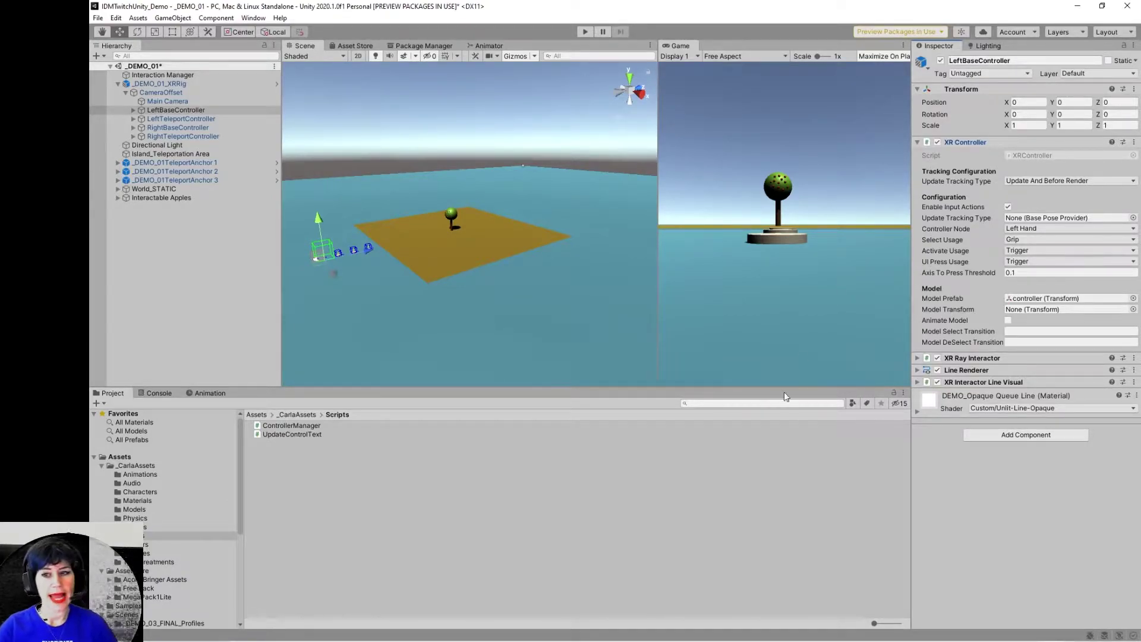
{"action": "left_click", "coordinate": [156, 528]}
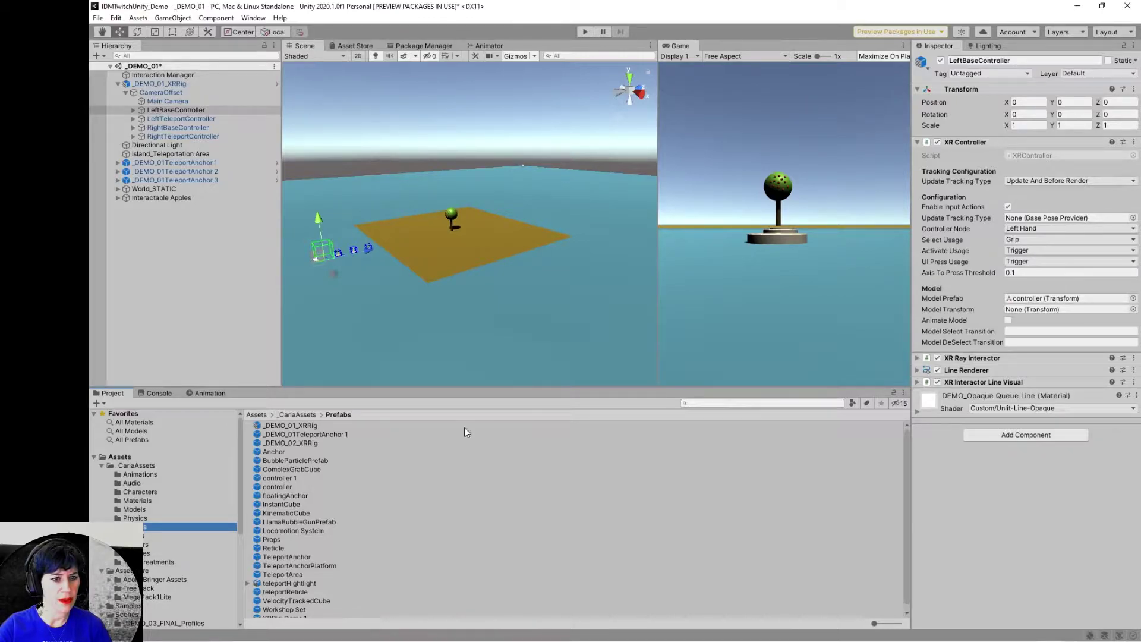
{"action": "left_click", "coordinate": [156, 509]}
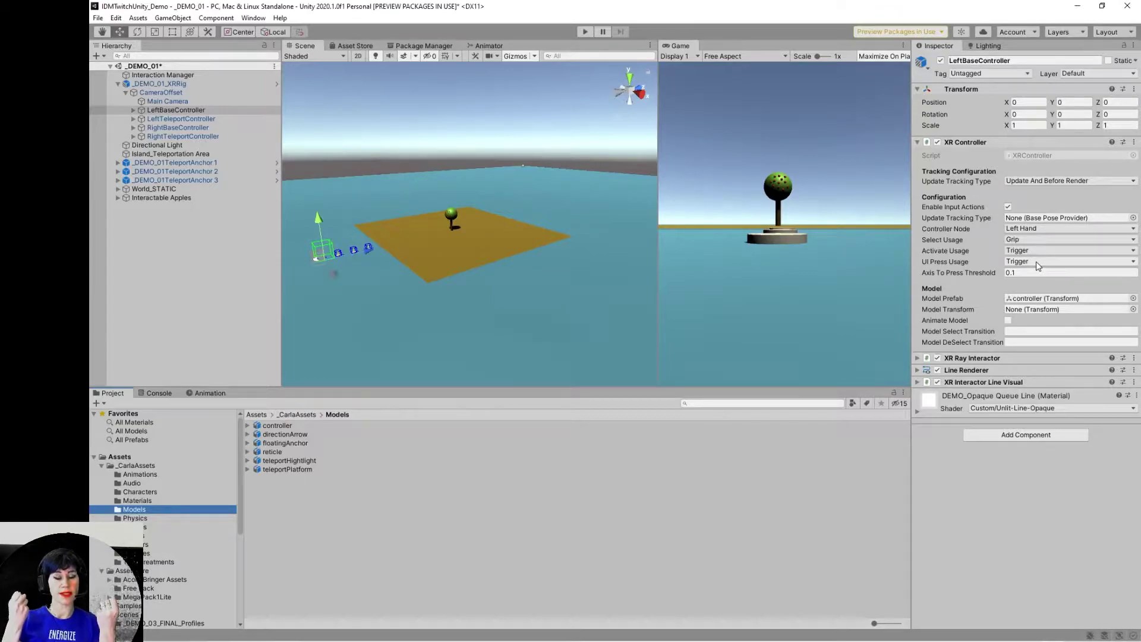
{"action": "left_click", "coordinate": [918, 359]}
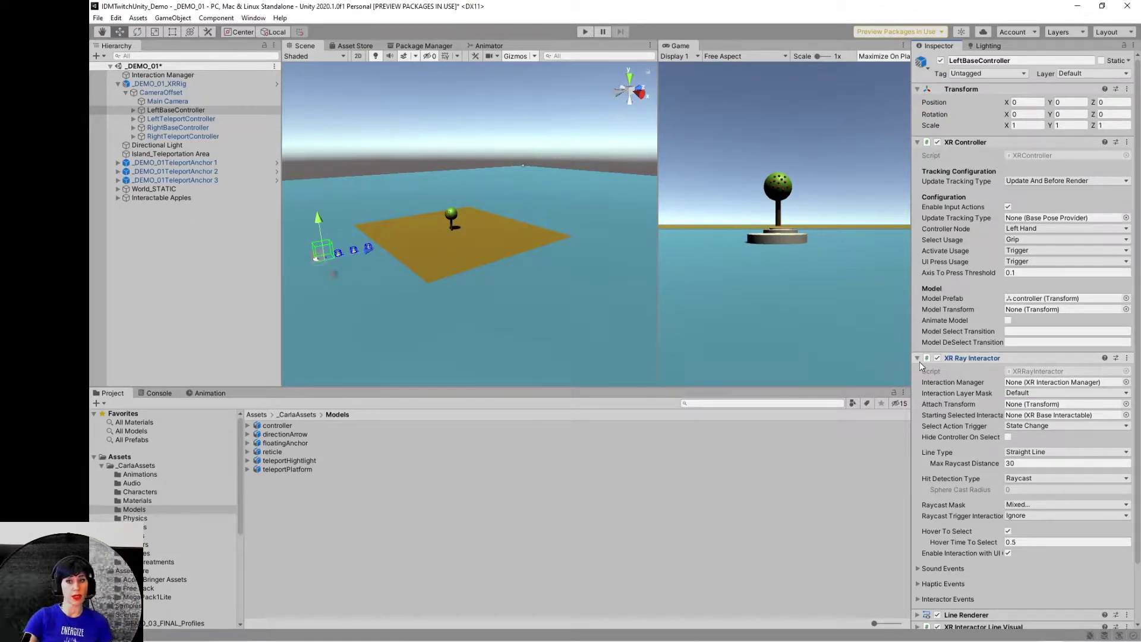
Step: Inspect LeftTeleportController's ray settings, and return to _DEMO_01_XRRig to read the activation buttons in its Controller Manager
{"action": "left_click", "coordinate": [205, 120]}
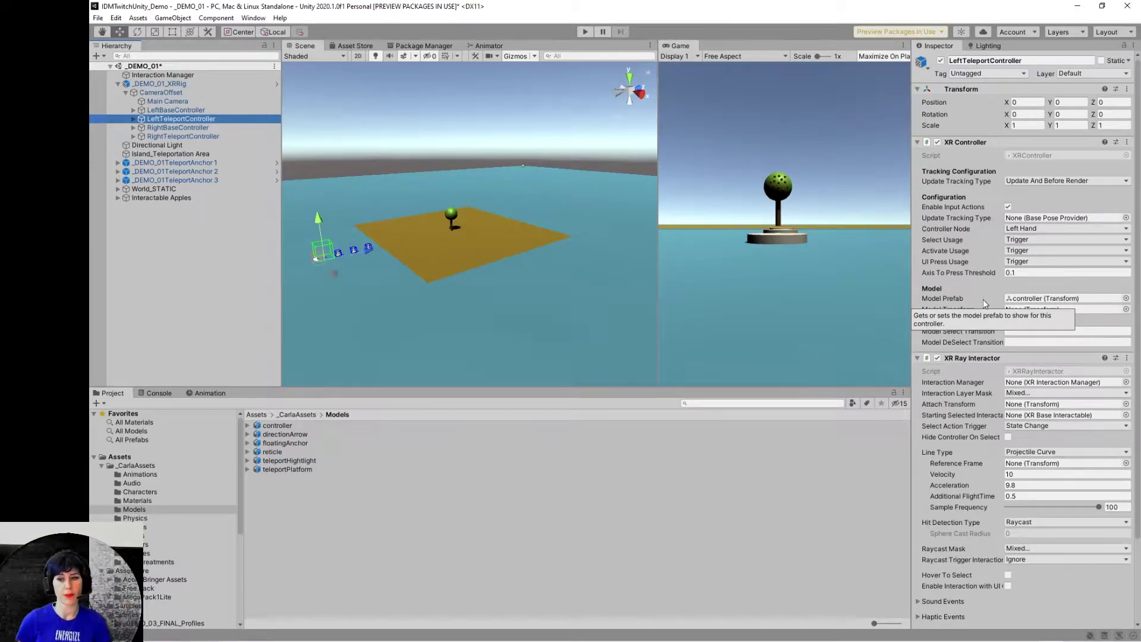
{"action": "left_click", "coordinate": [163, 93]}
{"action": "left_click", "coordinate": [191, 85]}
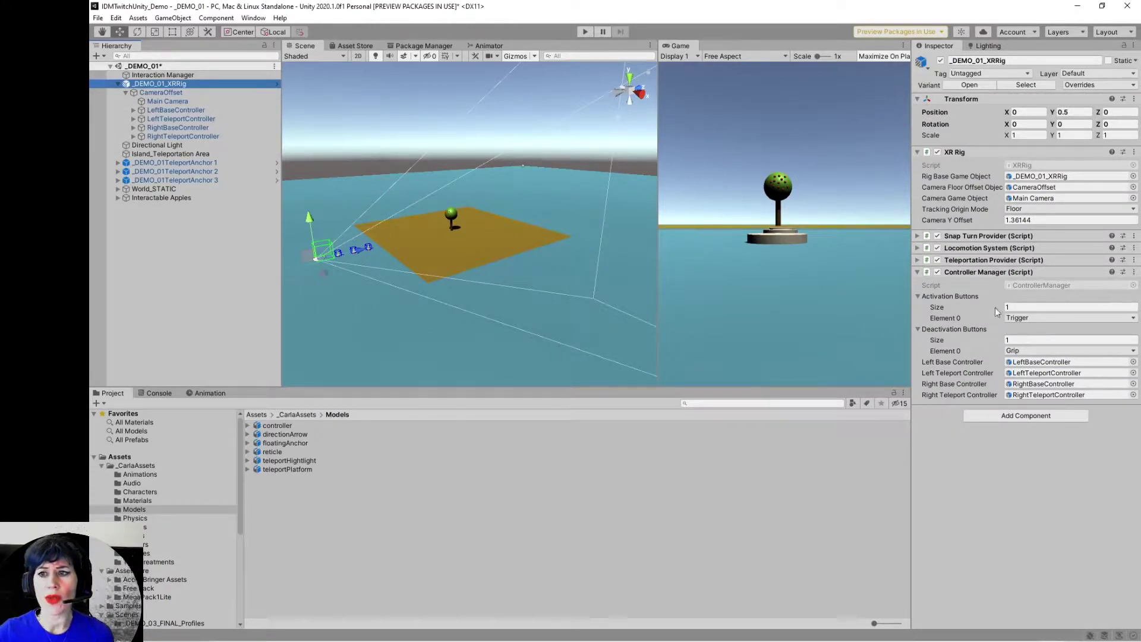
{"action": "mouse_move", "coordinate": [978, 318]}
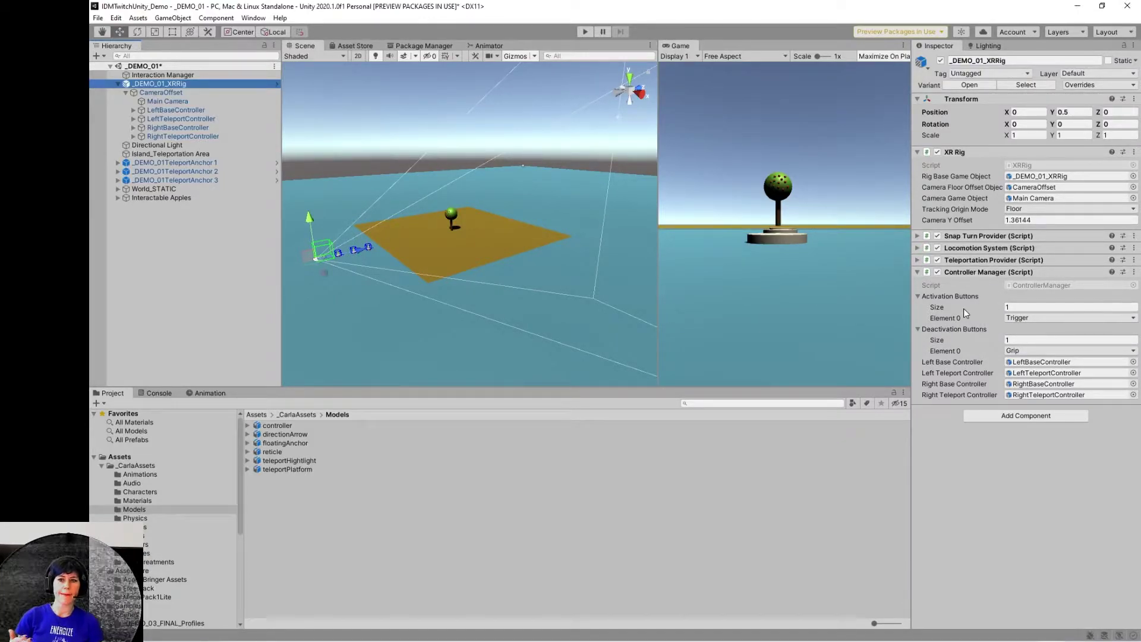
Step: Set the Activation Buttons size in the rig's Controller Manager to 2 and view the button options for Element 0
{"action": "left_click", "coordinate": [1011, 308]}
{"action": "type", "text": "2"}
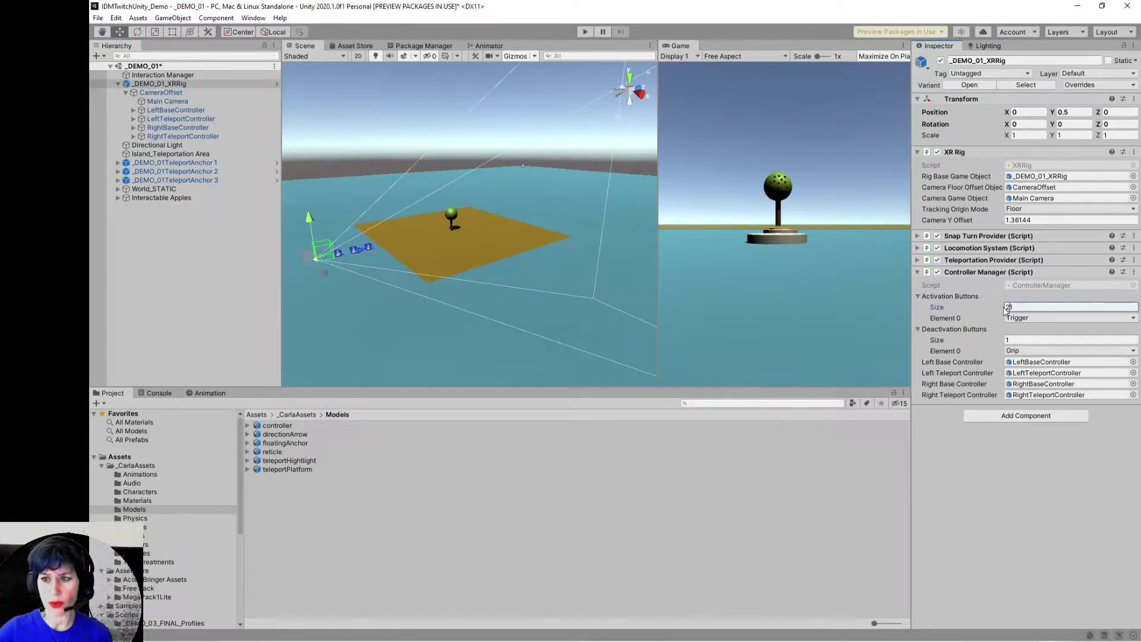
{"action": "type", "text": "1"}
{"action": "key", "text": "Return"}
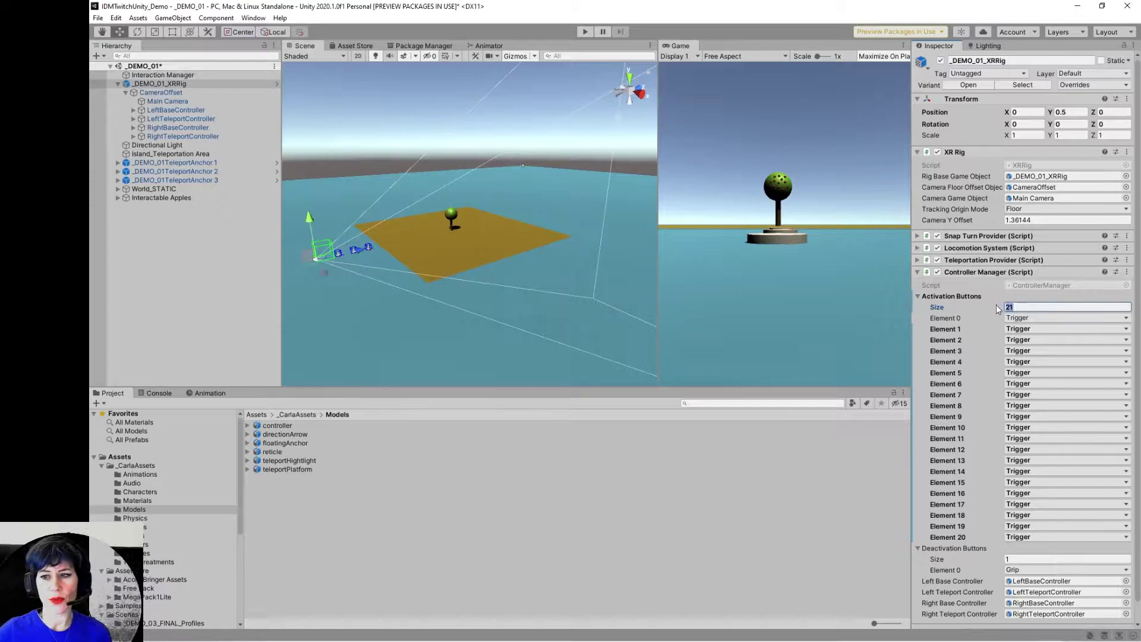
{"action": "key", "text": "Return"}
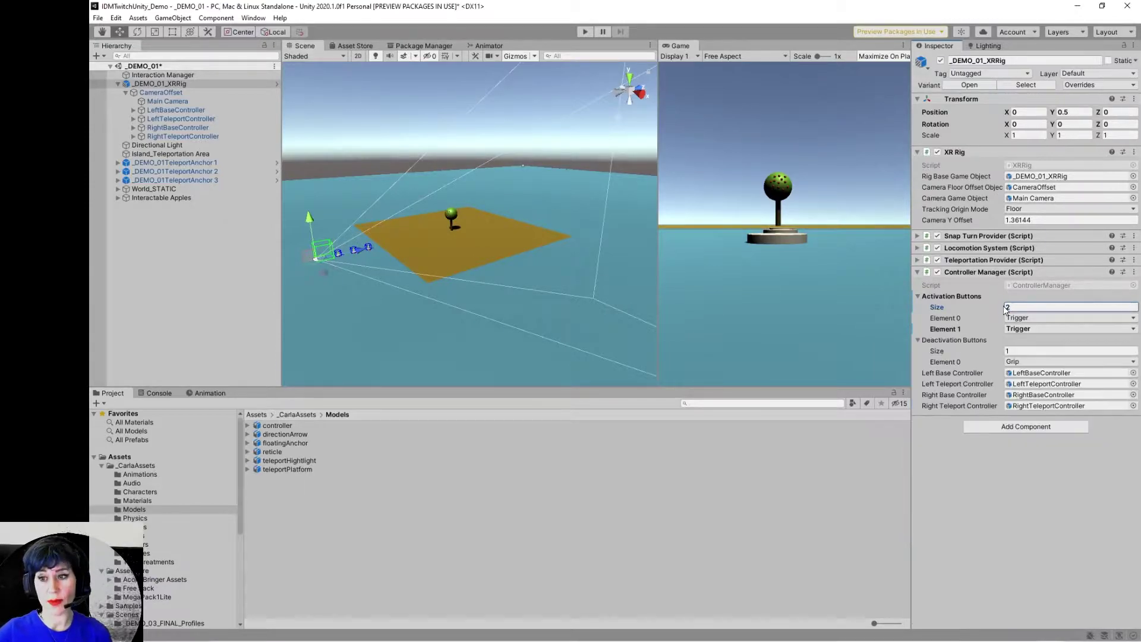
{"action": "left_click", "coordinate": [1056, 320]}
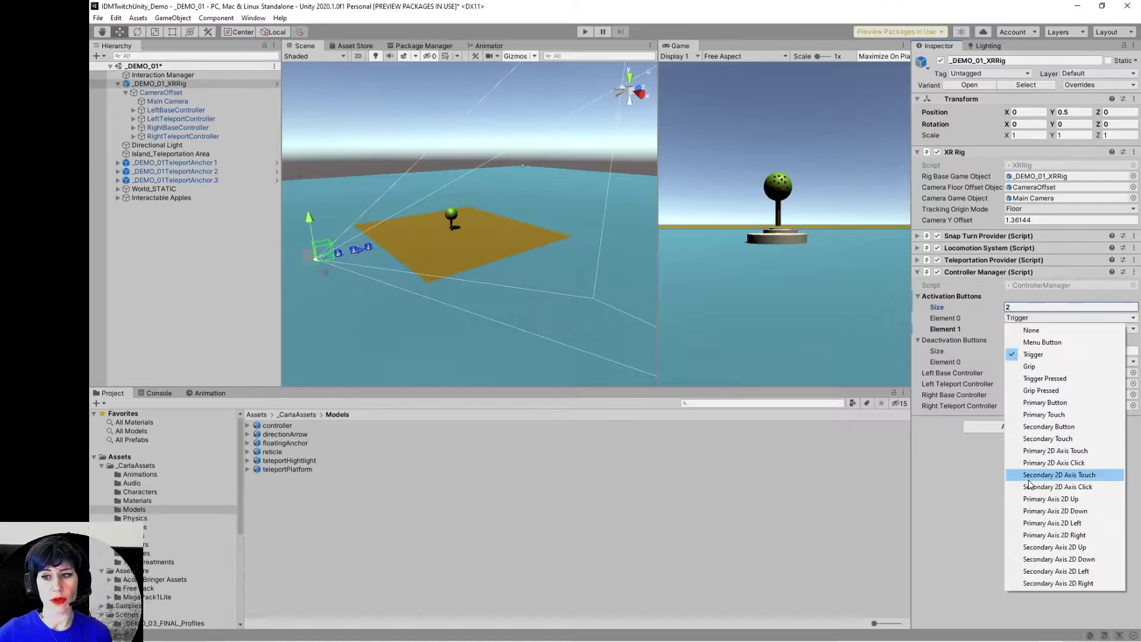
Step: Restore the Activation Buttons size in the rig's Controller Manager to 1
{"action": "left_click", "coordinate": [1020, 305]}
{"action": "type", "text": "1"}
{"action": "key", "text": "Return"}
{"action": "double_click", "coordinate": [1021, 305]}
{"action": "type", "text": "1"}
{"action": "key", "text": "Return"}
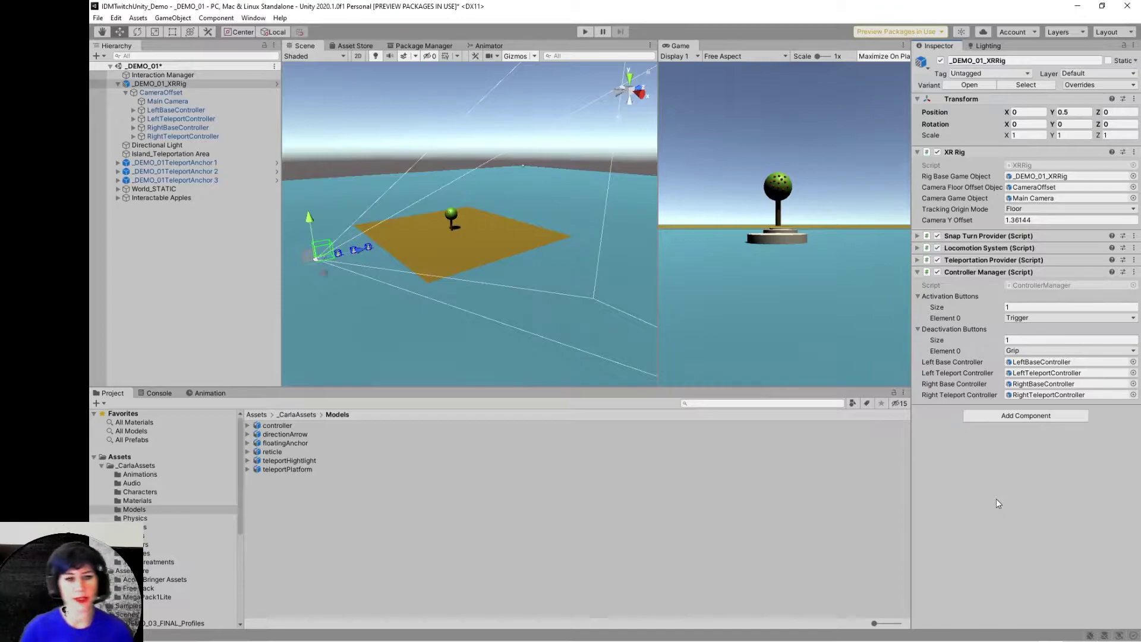
Step: Show the whole Water plane in the Scene view and inspect its parent object World_STATIC
{"action": "left_click", "coordinate": [226, 354]}
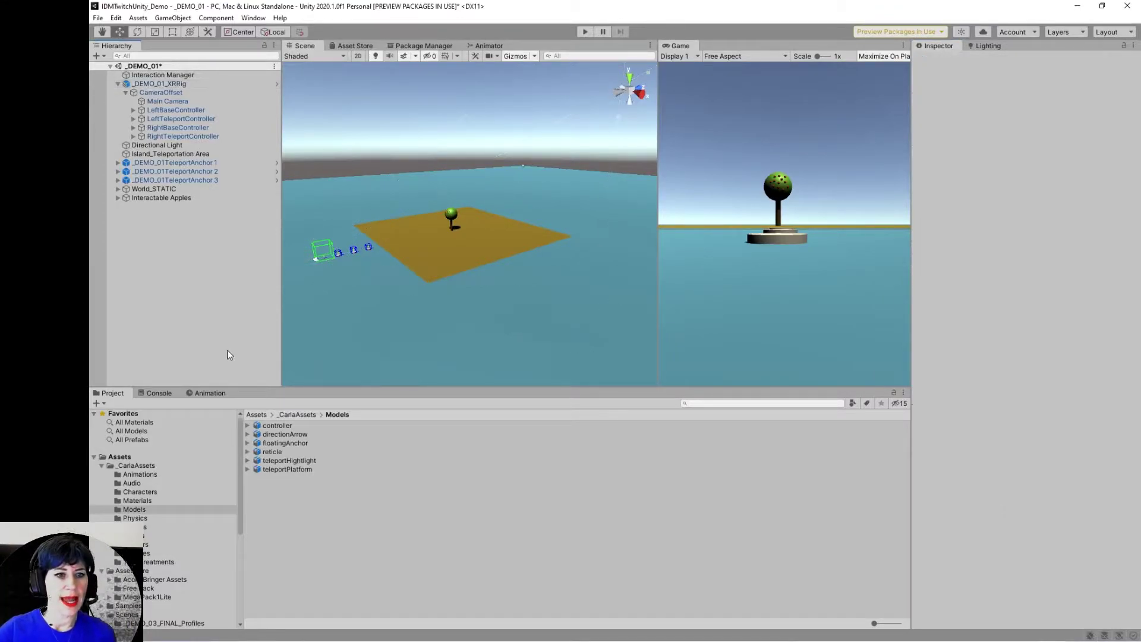
{"action": "left_click", "coordinate": [544, 319]}
{"action": "key", "text": "f"}
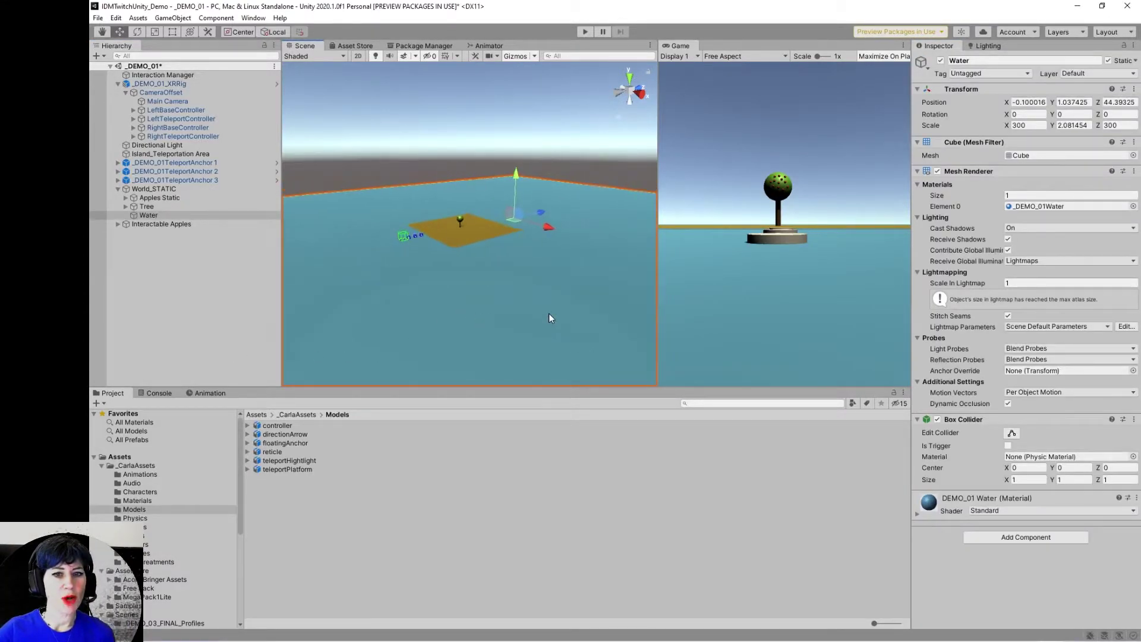
{"action": "left_click_drag", "start_coordinate": [548, 318], "coordinate": [431, 325], "text": "alt"}
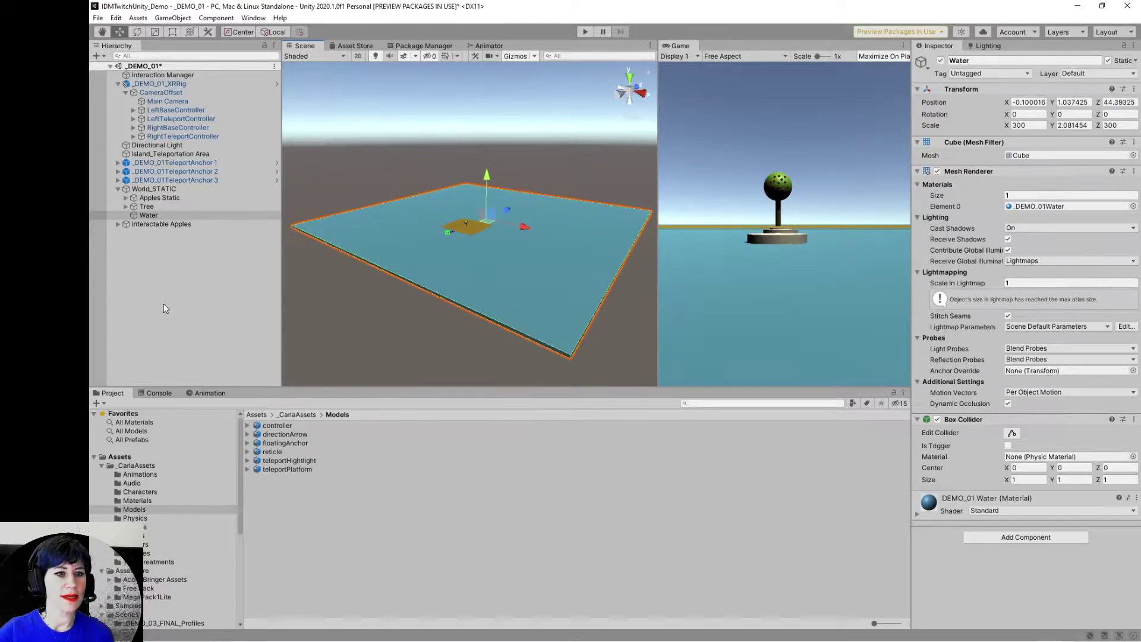
{"action": "left_click", "coordinate": [139, 190]}
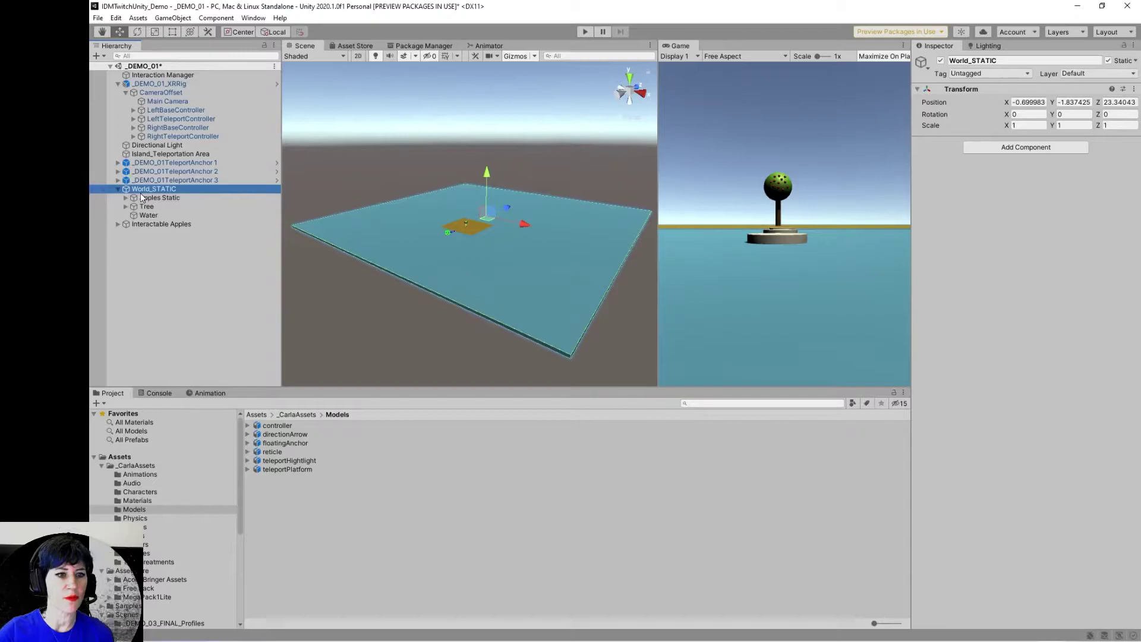
Step: Create an empty GameObject in the scene and nest a new 3D cube under it
{"action": "right_click", "coordinate": [150, 292]}
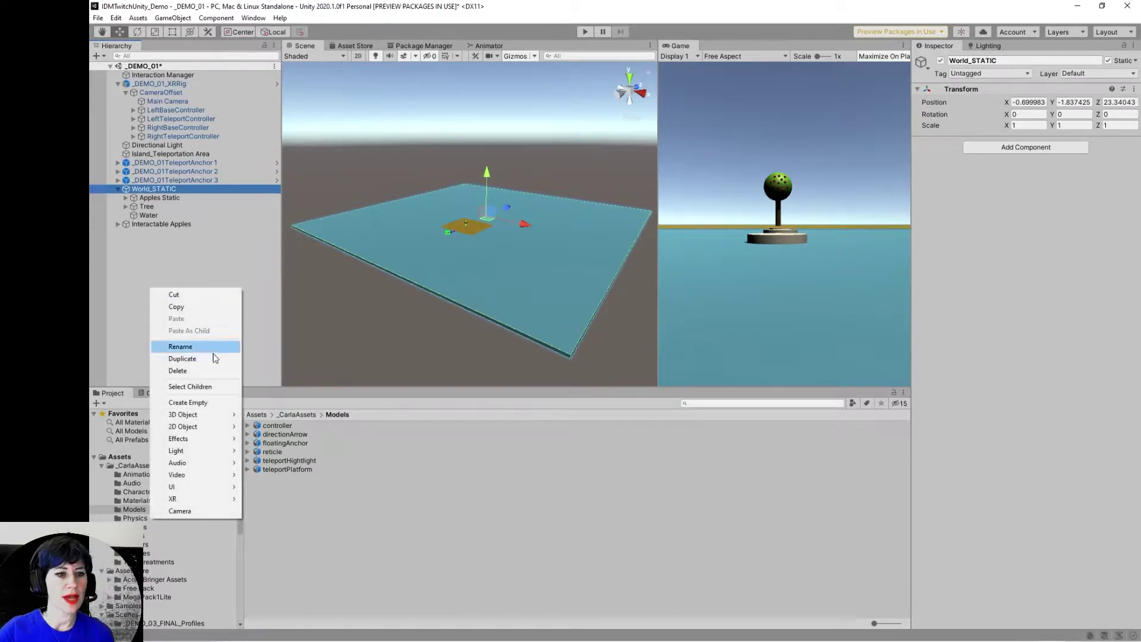
{"action": "left_click", "coordinate": [188, 402]}
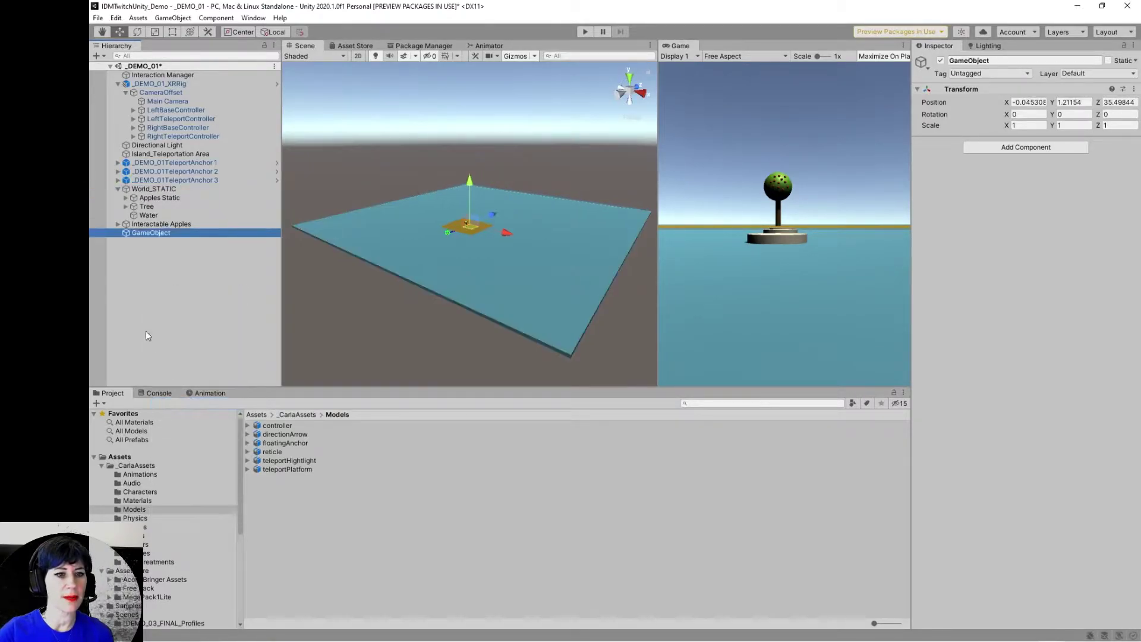
{"action": "right_click", "coordinate": [157, 281]}
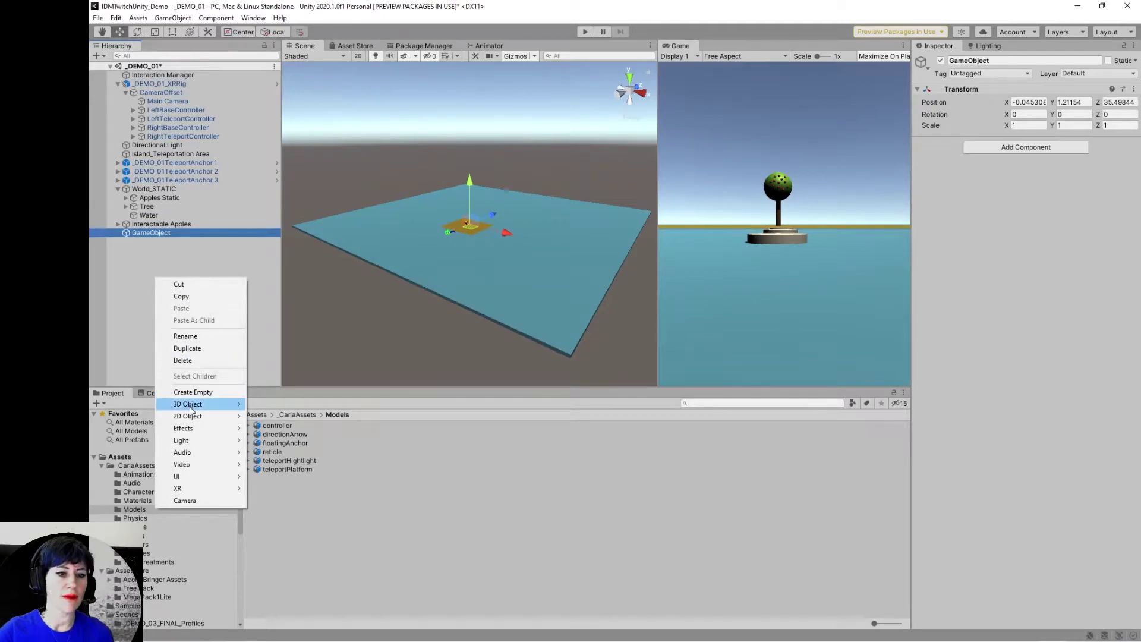
{"action": "mouse_move", "coordinate": [190, 404]}
{"action": "left_click", "coordinate": [263, 404]}
{"action": "left_click_drag", "start_coordinate": [138, 242], "coordinate": [151, 233]}
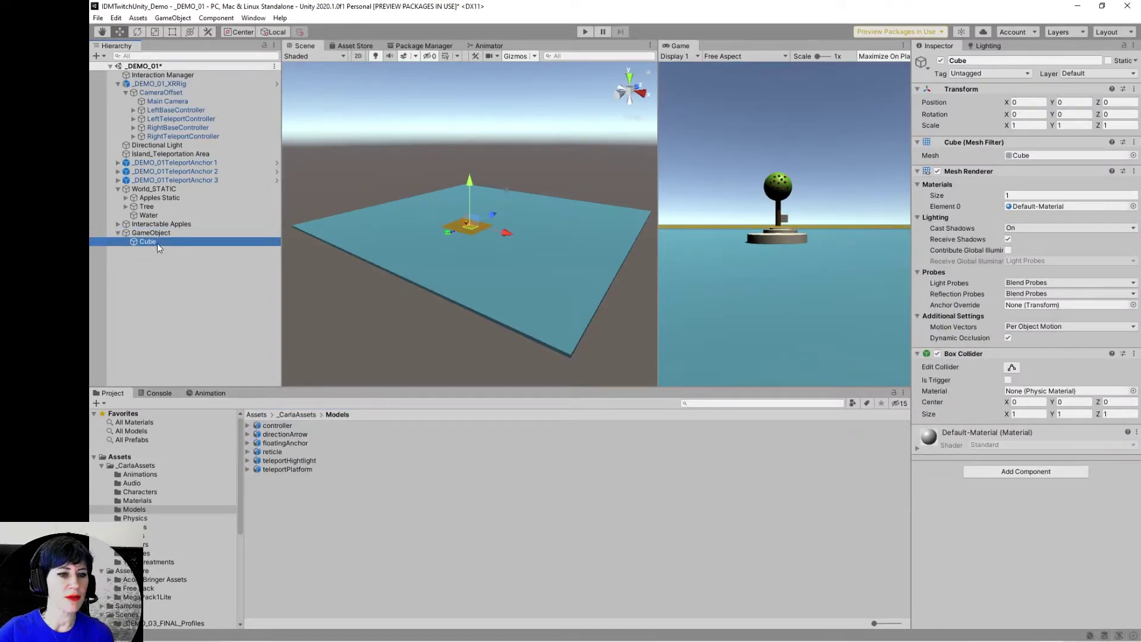
{"action": "left_click", "coordinate": [117, 232]}
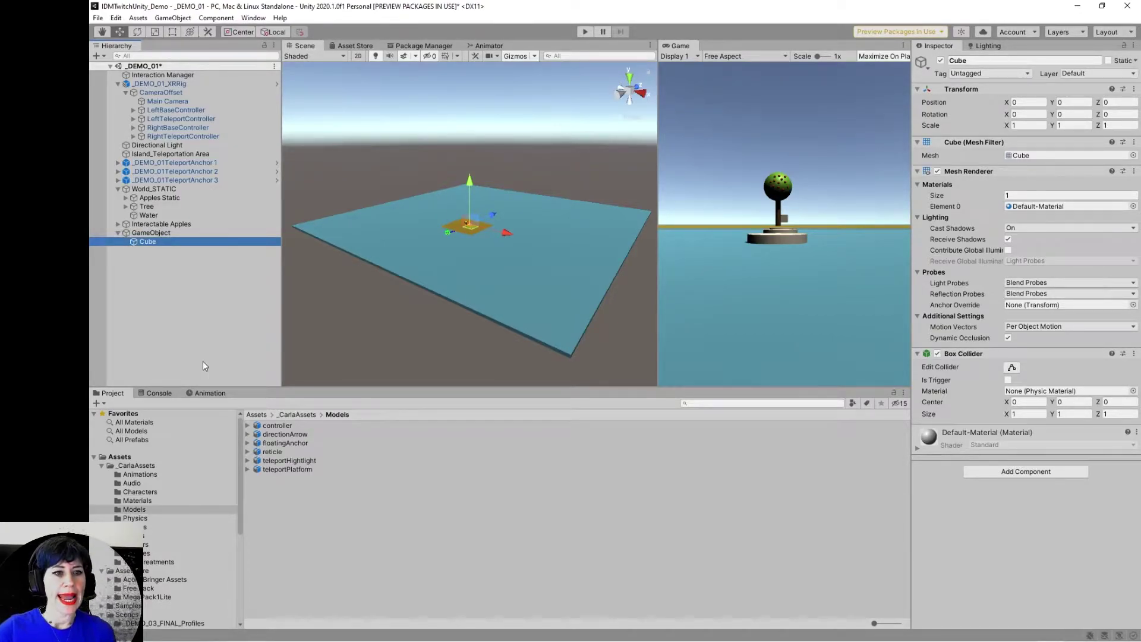
Step: Review the 3D and XR object types that can be created in the scene, closing the list without adding one
{"action": "right_click", "coordinate": [165, 324]}
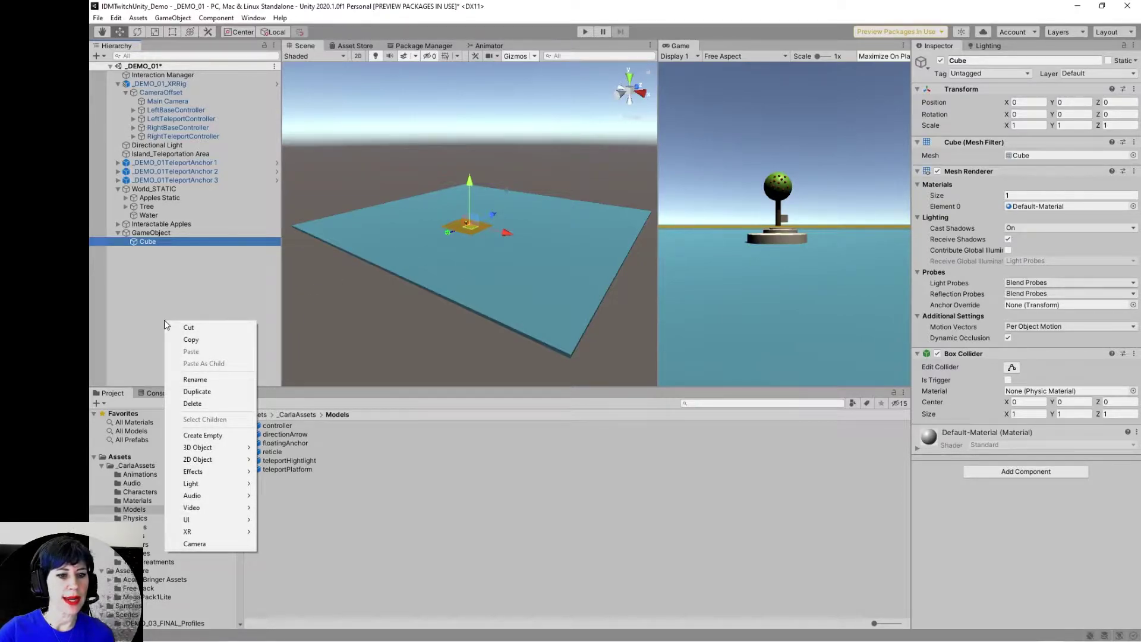
{"action": "mouse_move", "coordinate": [197, 448]}
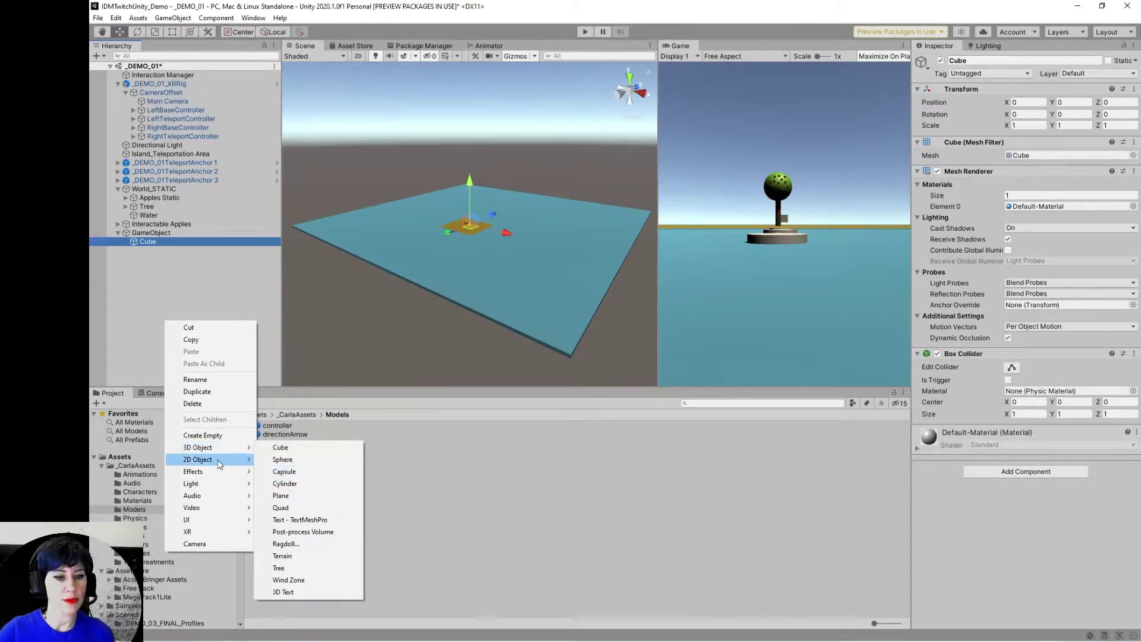
{"action": "mouse_move", "coordinate": [220, 464]}
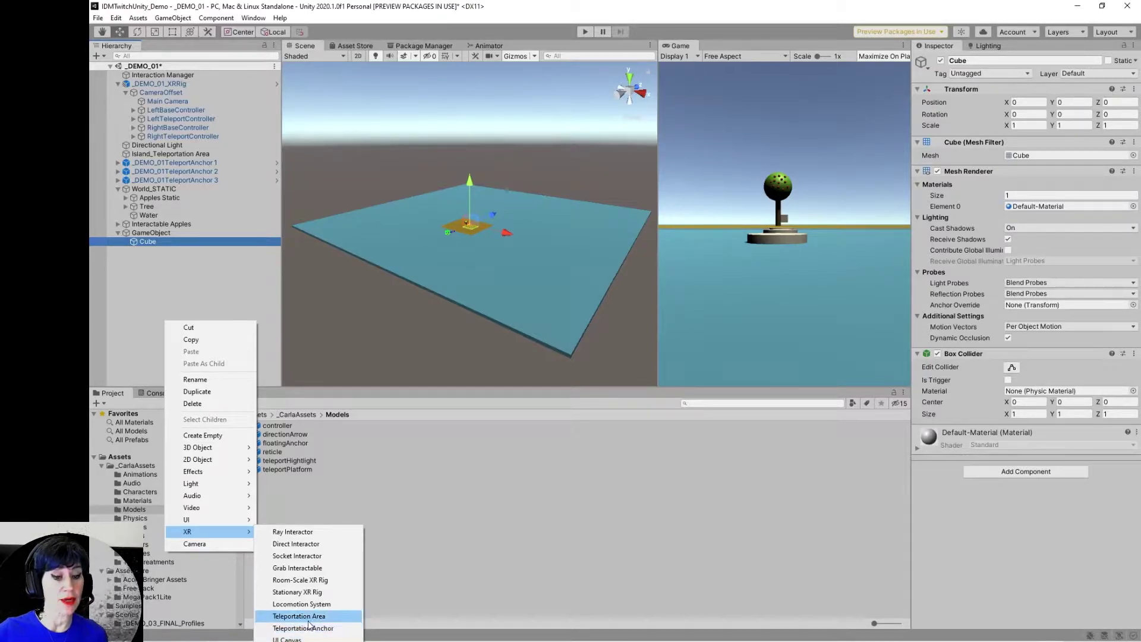
{"action": "left_click", "coordinate": [188, 277]}
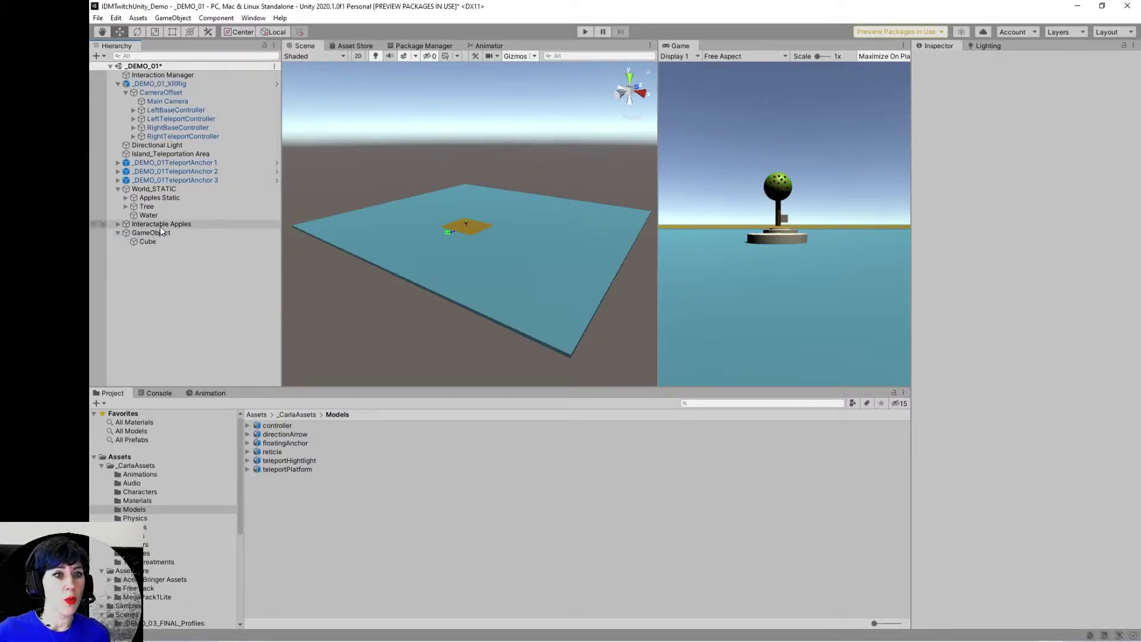
Step: Frame _DEMO_01TeleportAnchor 1 in the Scene view and widen that view to show the neighbouring teleport platforms
{"action": "left_click", "coordinate": [198, 164]}
{"action": "scroll", "coordinate": [462, 244], "scroll_direction": "up", "scroll_amount": 3}
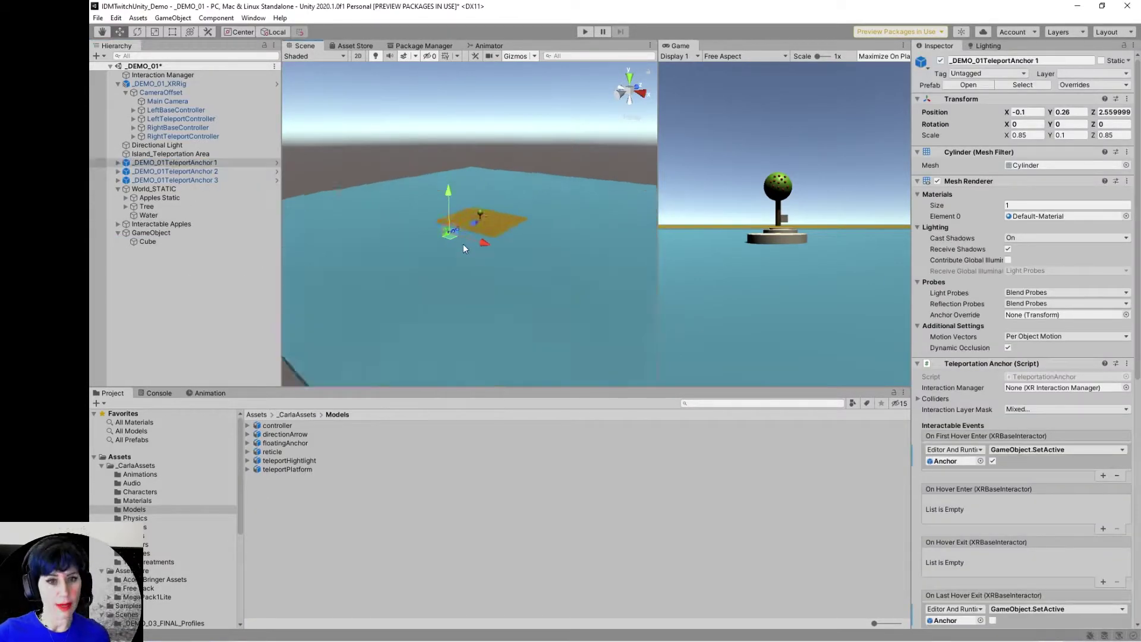
{"action": "key", "text": "f"}
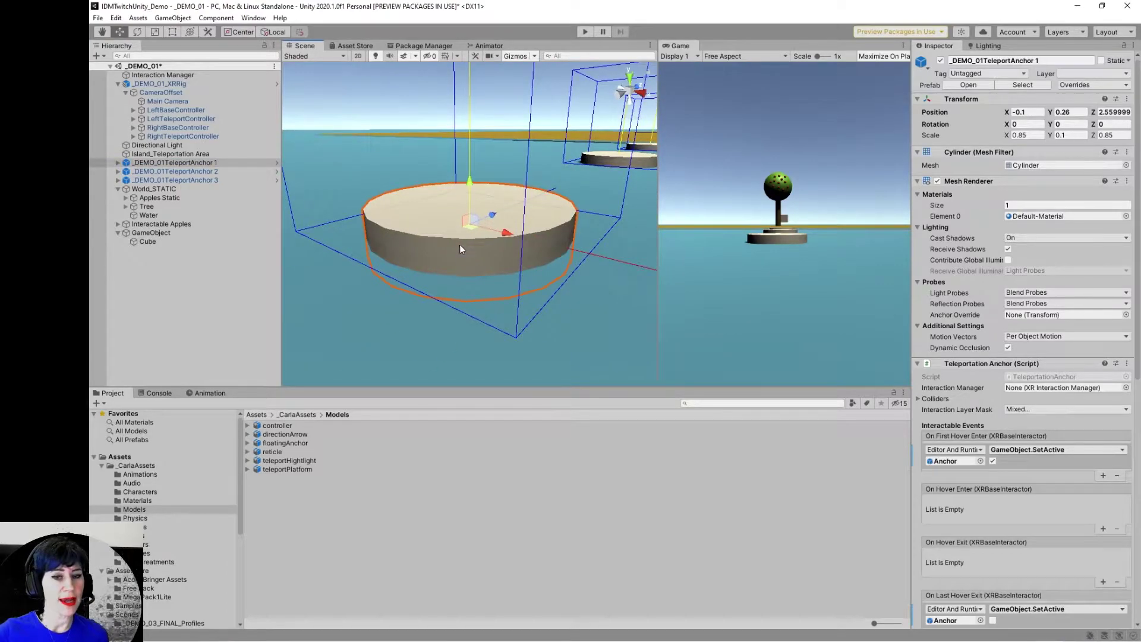
{"action": "scroll", "coordinate": [456, 252], "scroll_direction": "down", "scroll_amount": 5}
{"action": "left_click_drag", "start_coordinate": [658, 259], "coordinate": [855, 261]}
{"action": "middle_click_drag", "start_coordinate": [701, 268], "coordinate": [675, 303]}
{"action": "left_click_drag", "start_coordinate": [675, 303], "coordinate": [578, 321], "text": "alt"}
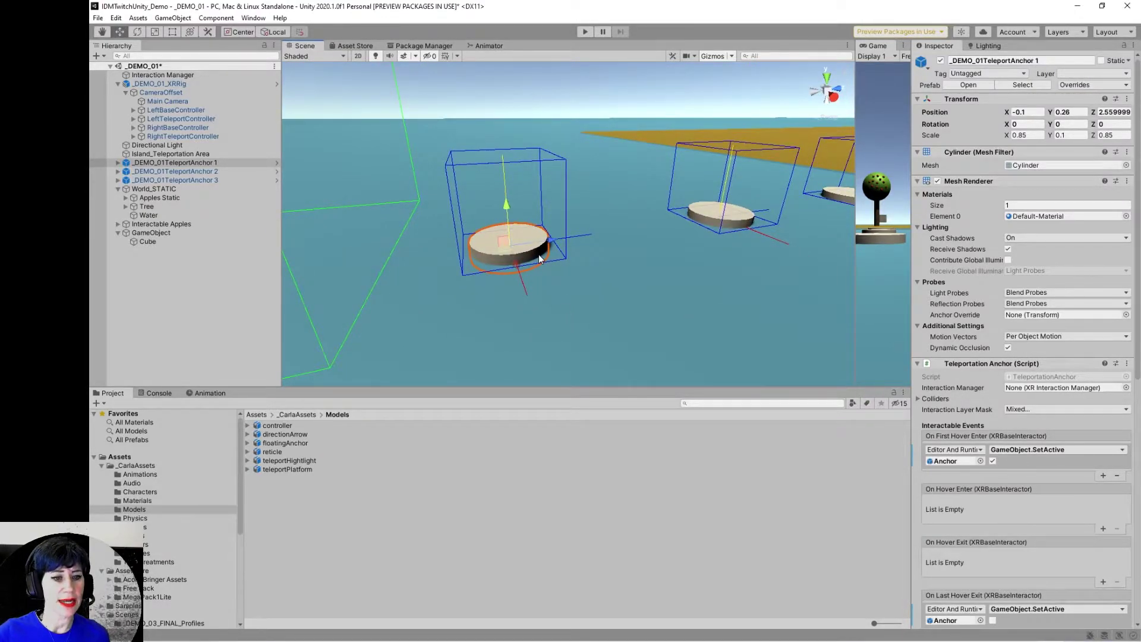
Step: Inspect the Anchor child of _DEMO_01TeleportAnchor 1 and the parent's Teleportation Anchor and Mesh Collider components
{"action": "left_click", "coordinate": [122, 163]}
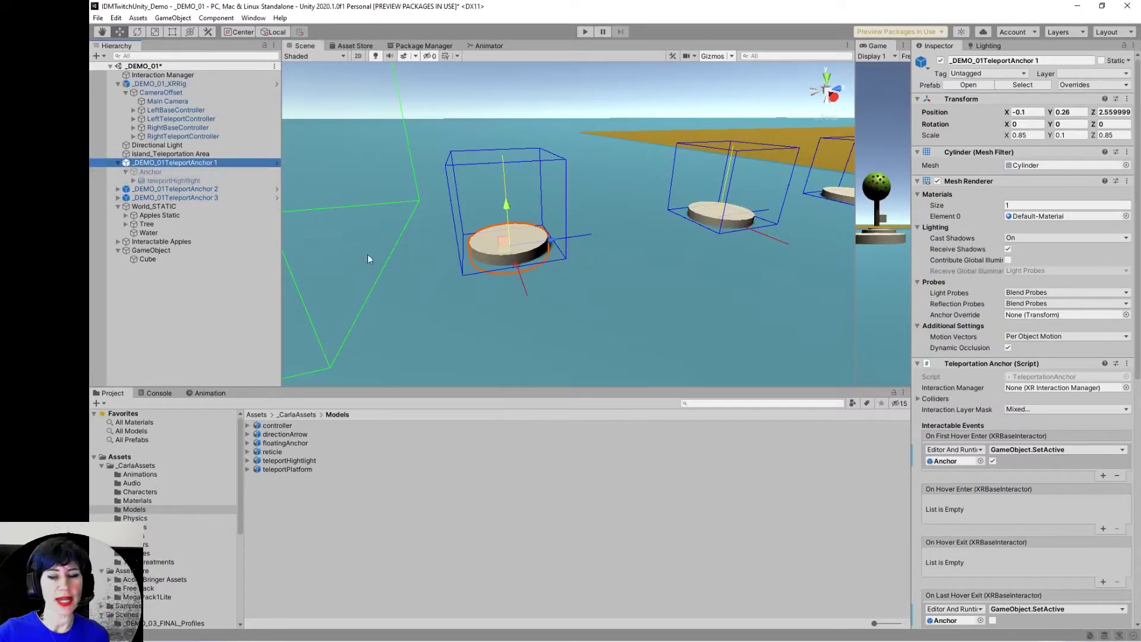
{"action": "left_click", "coordinate": [155, 172]}
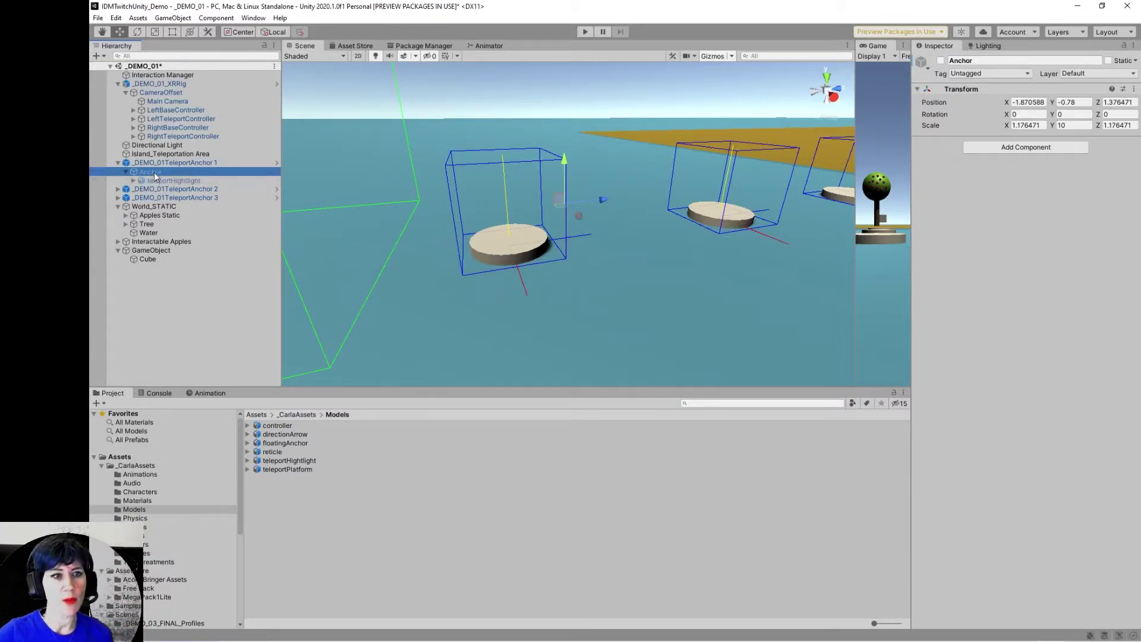
{"action": "left_click", "coordinate": [156, 163]}
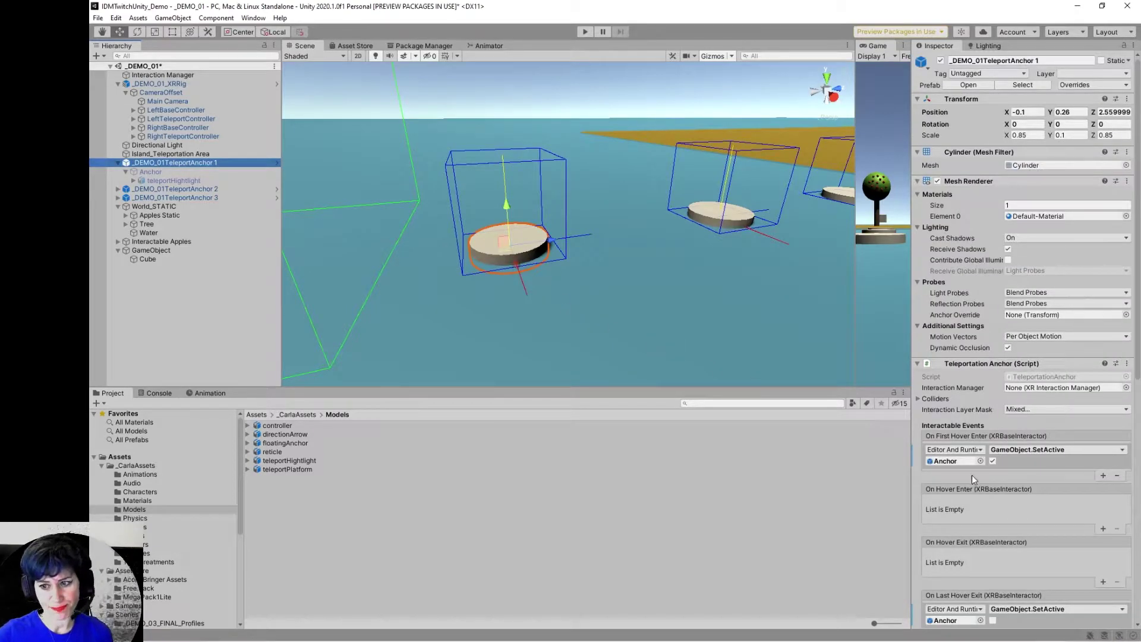
{"action": "scroll", "coordinate": [968, 476], "scroll_direction": "down", "scroll_amount": 10}
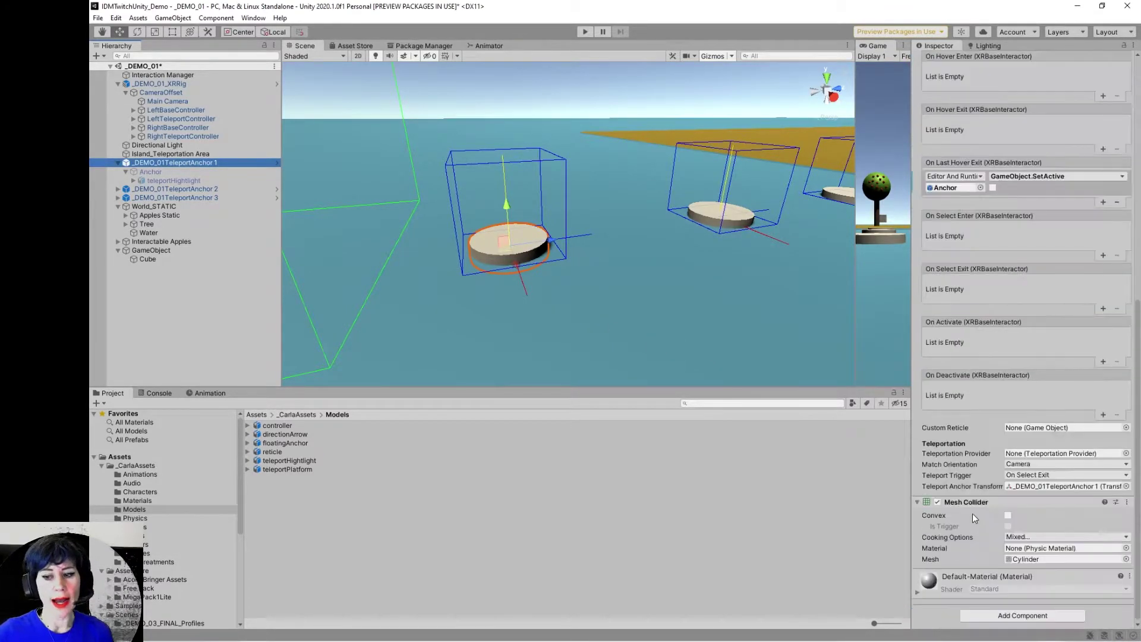
{"action": "scroll", "coordinate": [976, 314], "scroll_direction": "up", "scroll_amount": 10}
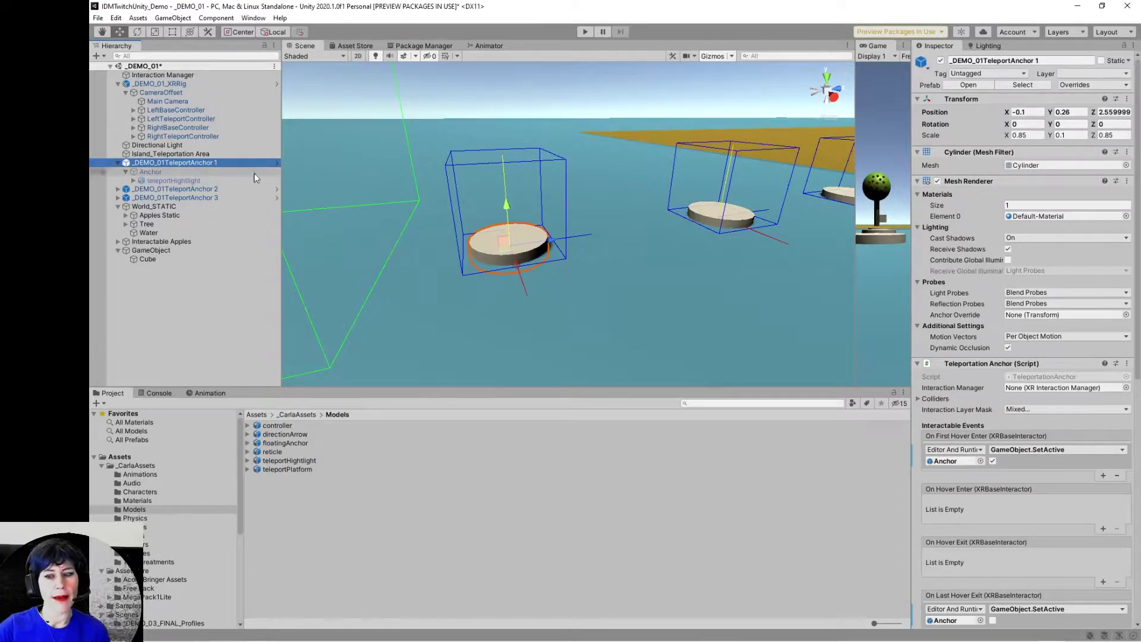
Step: Open the _DEMO_01TeleportAnchor 1 prefab in isolation to view its highlight and direction arrow, and return to the scene
{"action": "right_click", "coordinate": [198, 163]}
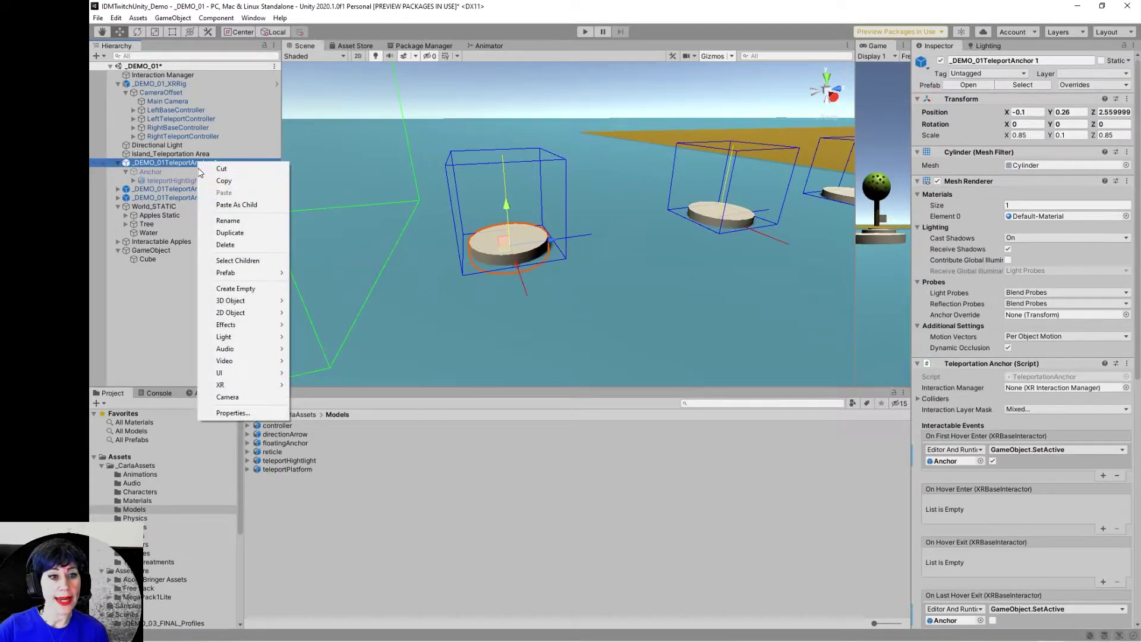
{"action": "mouse_move", "coordinate": [235, 273]}
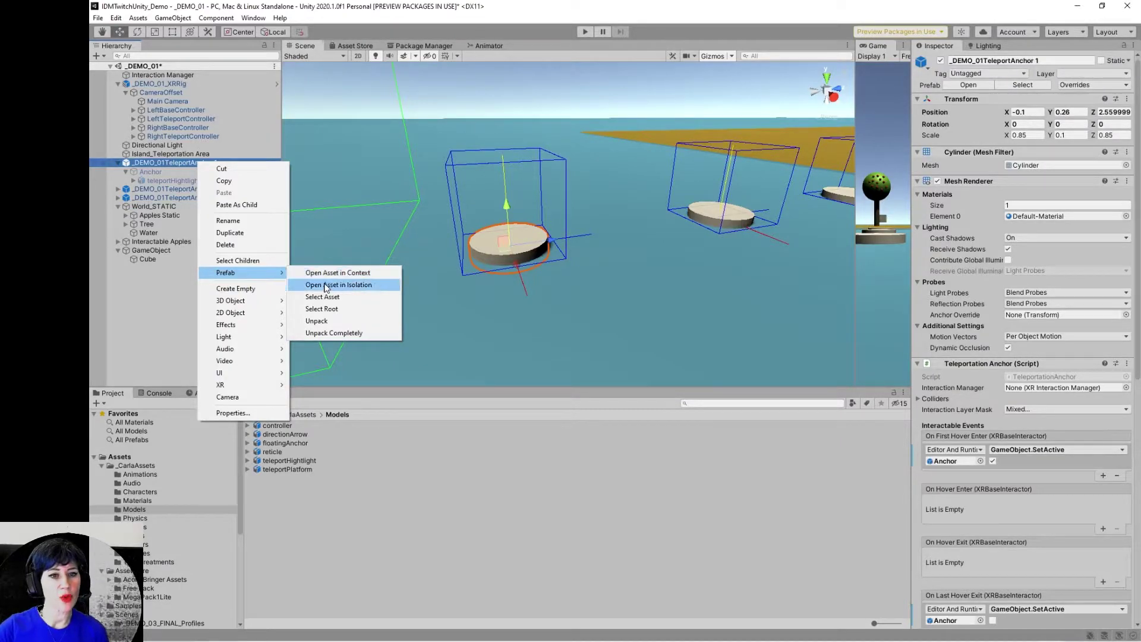
{"action": "left_click", "coordinate": [325, 285]}
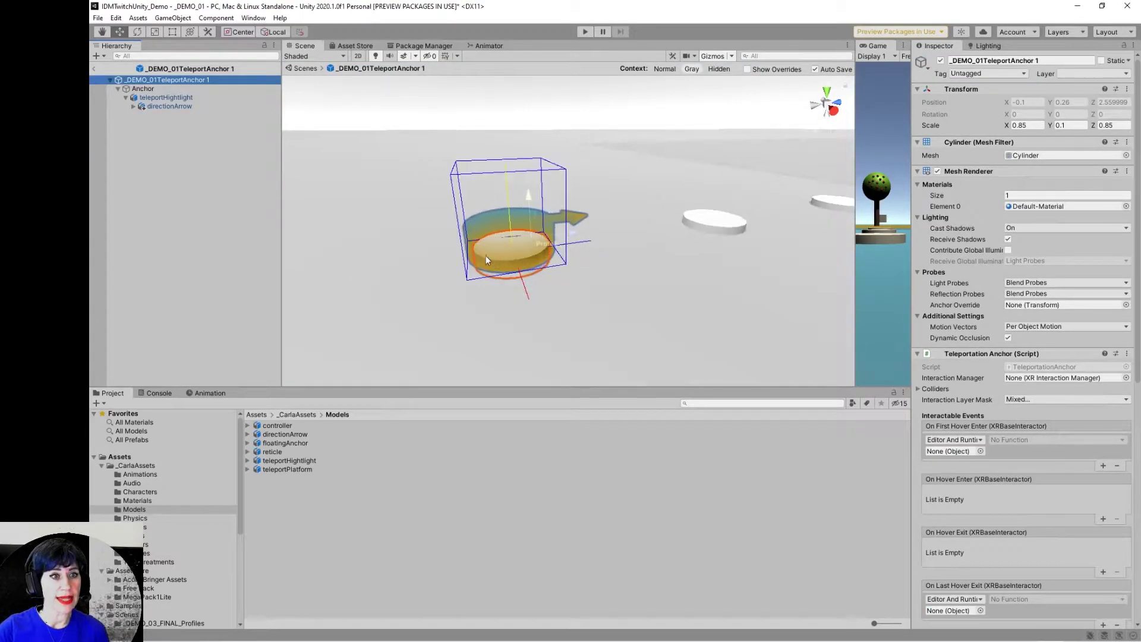
{"action": "left_click", "coordinate": [306, 68]}
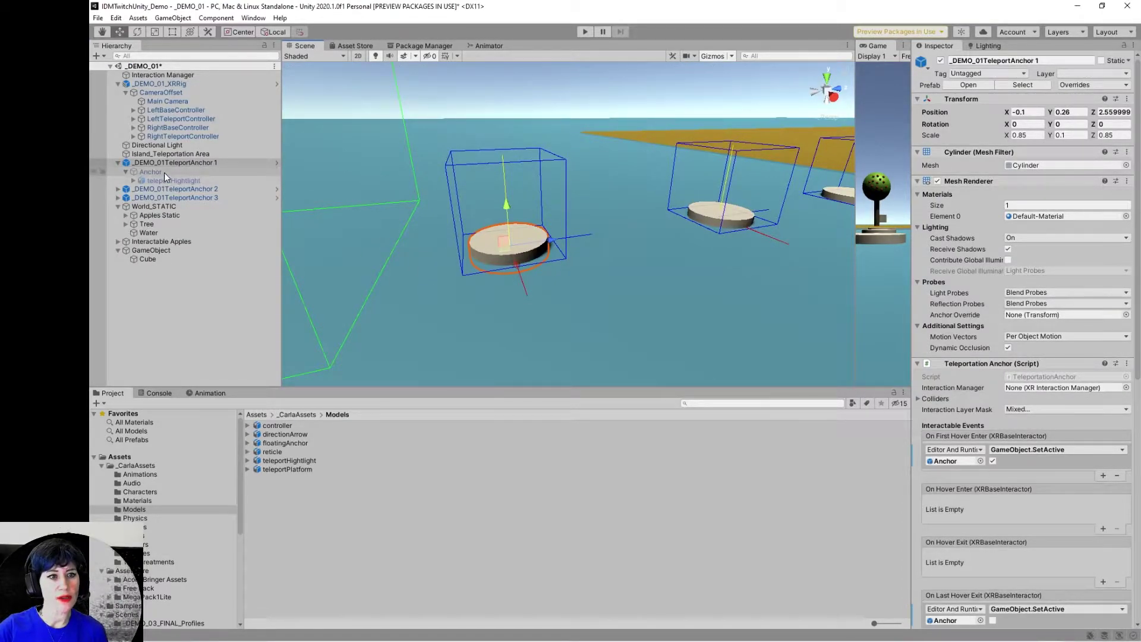
Step: Review the teleportHighlight hierarchy and the hover events that activate and deactivate Anchor on _DEMO_01TeleportAnchor 1
{"action": "left_click", "coordinate": [134, 180]}
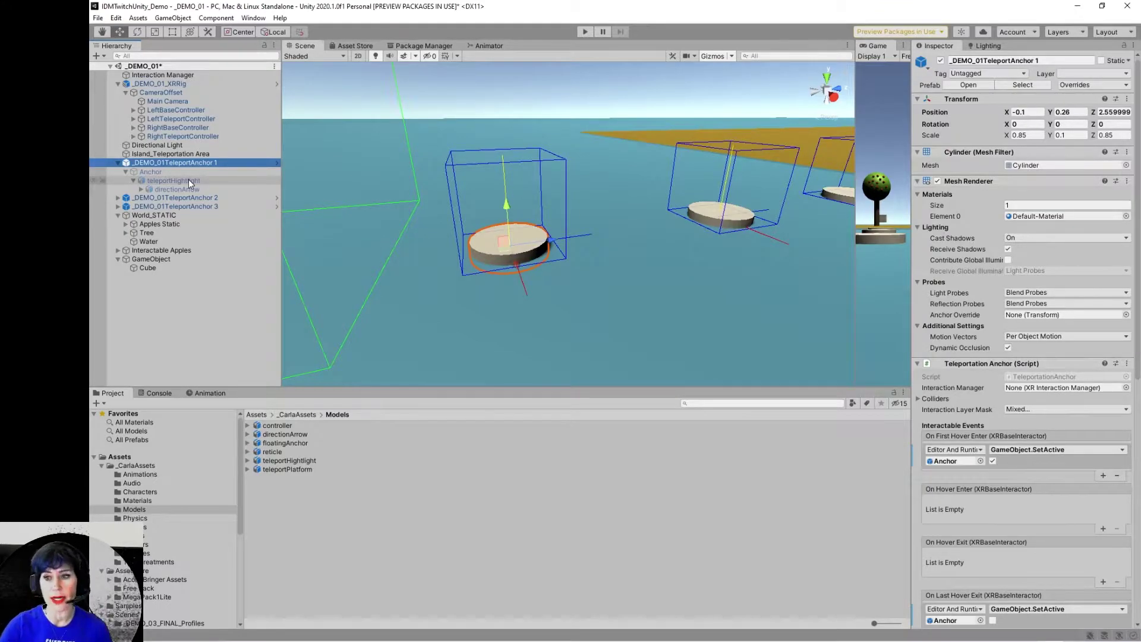
{"action": "left_click_drag", "start_coordinate": [1138, 230], "coordinate": [1138, 308]}
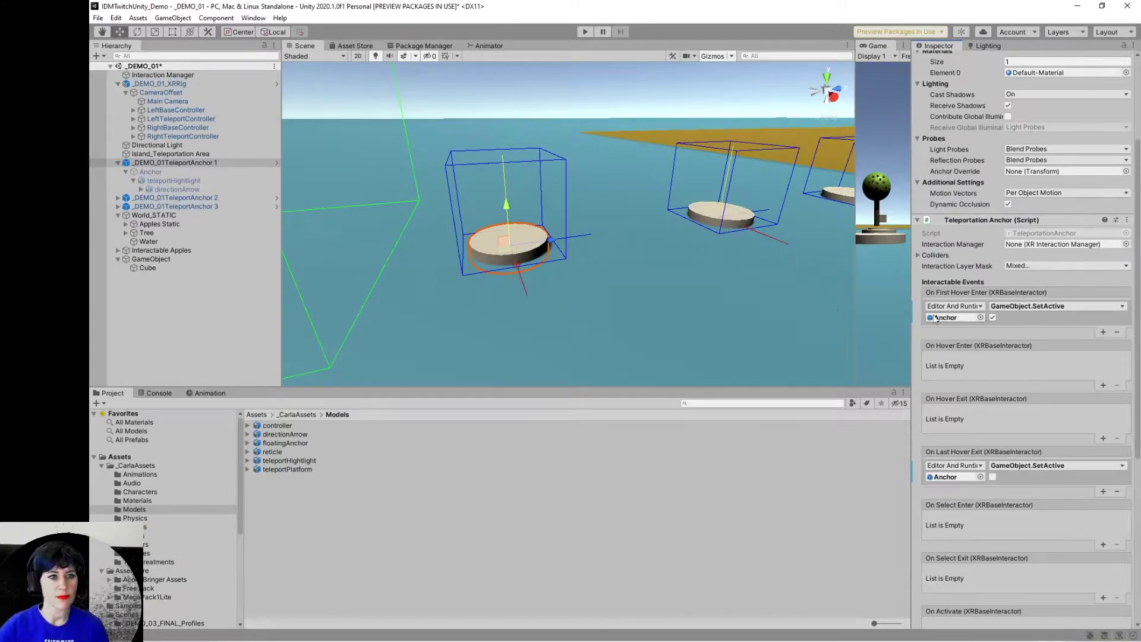
{"action": "left_click", "coordinate": [118, 163]}
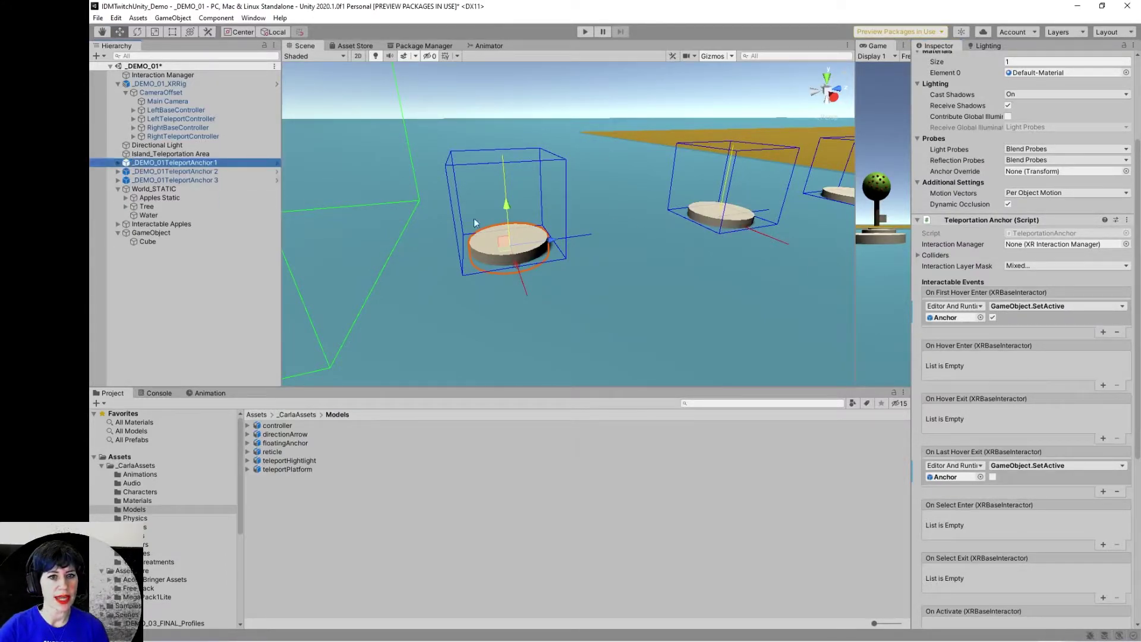
Step: Select Island_Teleportation Area and examine the island plane and its components from several angles
{"action": "left_click_drag", "start_coordinate": [658, 272], "coordinate": [659, 315], "text": "alt"}
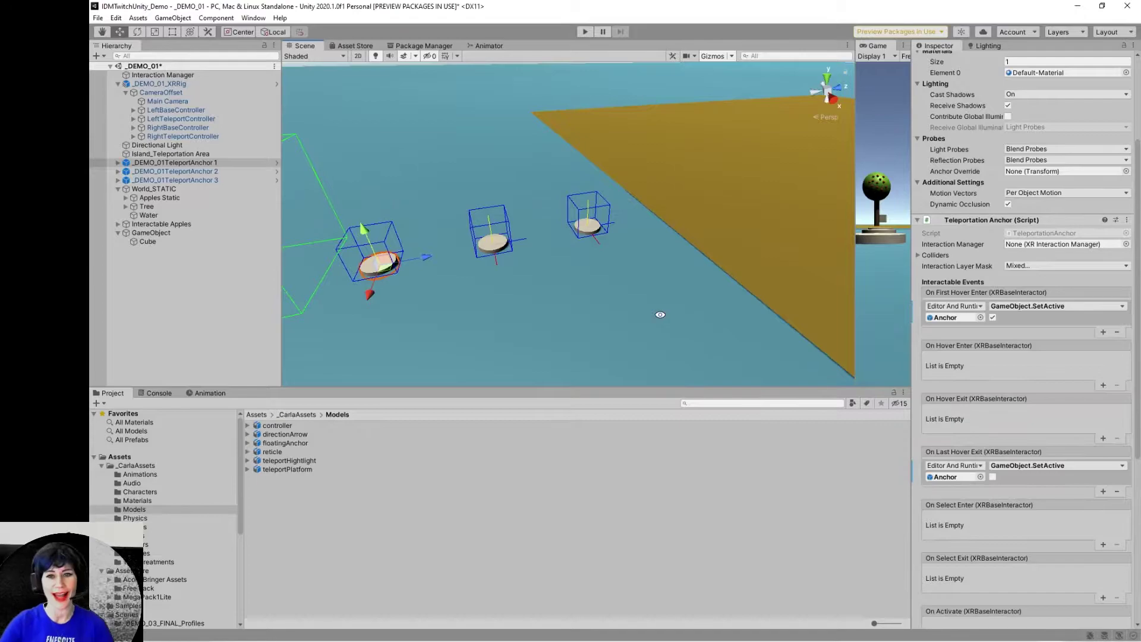
{"action": "left_click", "coordinate": [720, 227]}
{"action": "key", "text": "f"}
{"action": "left_click_drag", "start_coordinate": [398, 183], "coordinate": [632, 174], "text": "alt"}
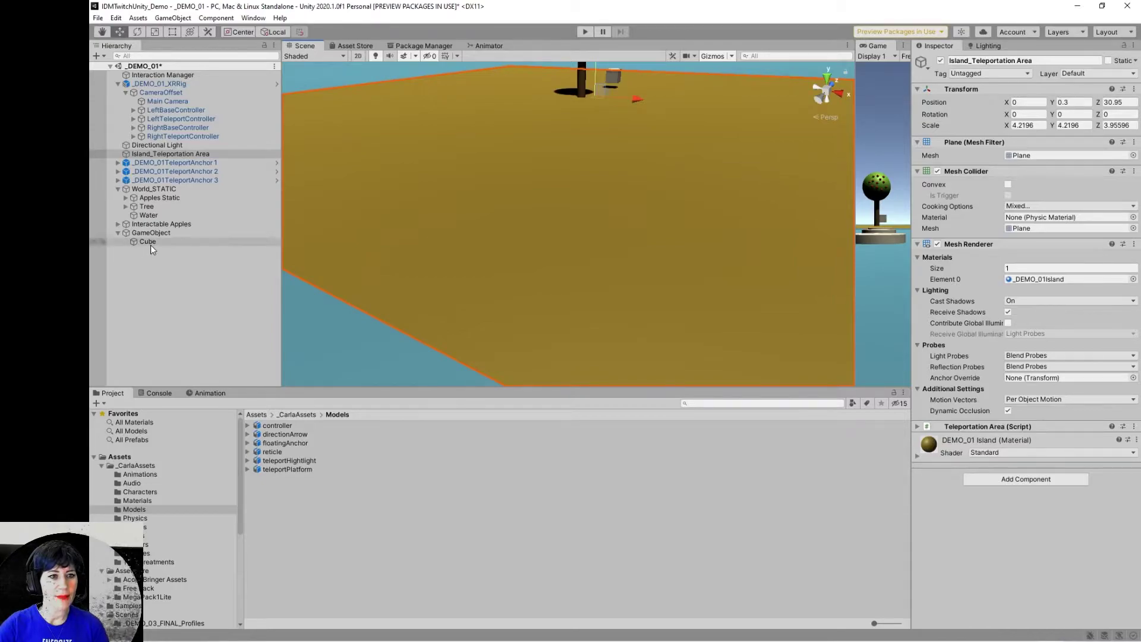
{"action": "scroll", "coordinate": [437, 274], "scroll_direction": "down", "scroll_amount": 2}
{"action": "left_click_drag", "start_coordinate": [438, 275], "coordinate": [409, 203], "text": "alt"}
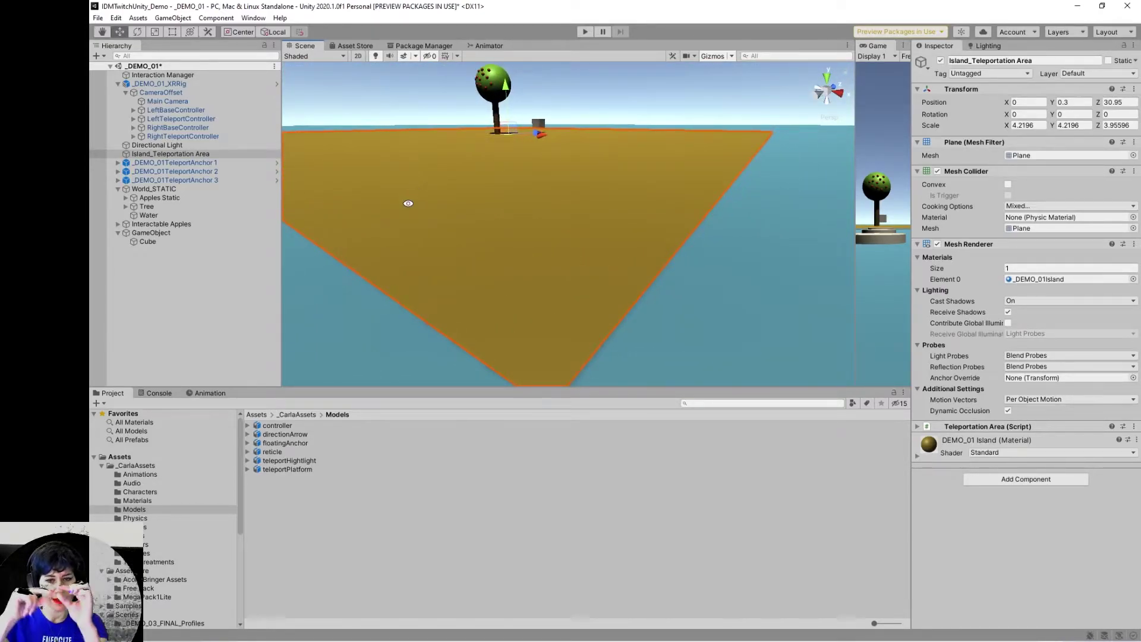
{"action": "left_click_drag", "start_coordinate": [456, 243], "coordinate": [561, 295], "text": "alt"}
{"action": "middle_click_drag", "start_coordinate": [525, 245], "coordinate": [596, 303]}
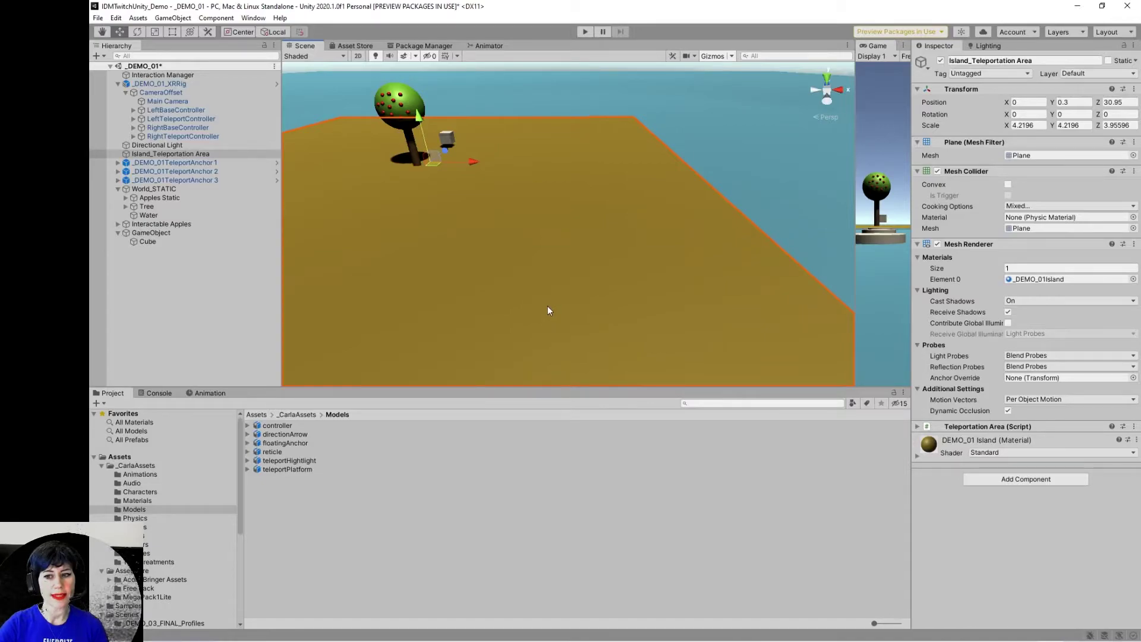
Step: Check how a component or an XR Teleportation Area can be added, closing the lists without adding anything, and reselect the island
{"action": "left_click", "coordinate": [1021, 478]}
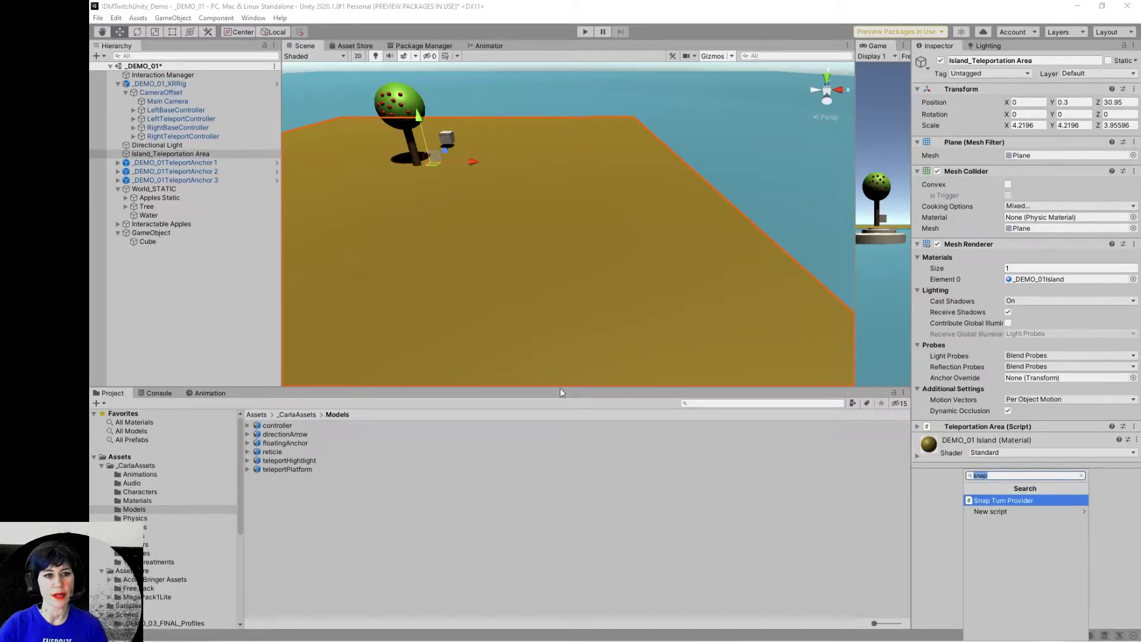
{"action": "left_click", "coordinate": [191, 317]}
{"action": "right_click", "coordinate": [190, 309]}
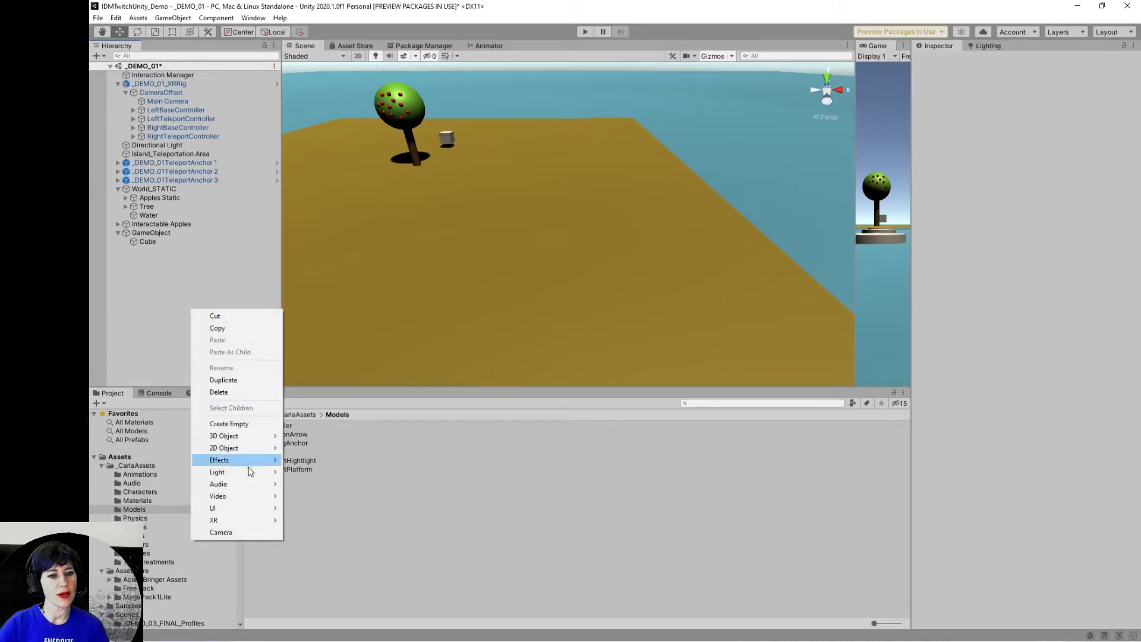
{"action": "mouse_move", "coordinate": [248, 521]}
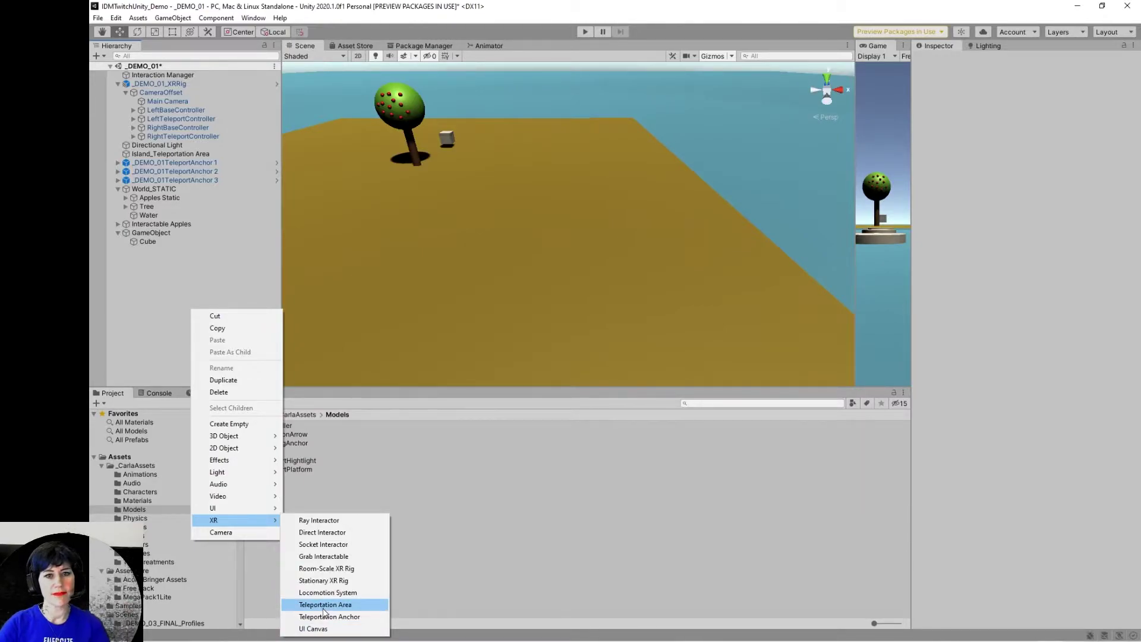
{"action": "left_click", "coordinate": [166, 277]}
{"action": "left_click", "coordinate": [387, 313]}
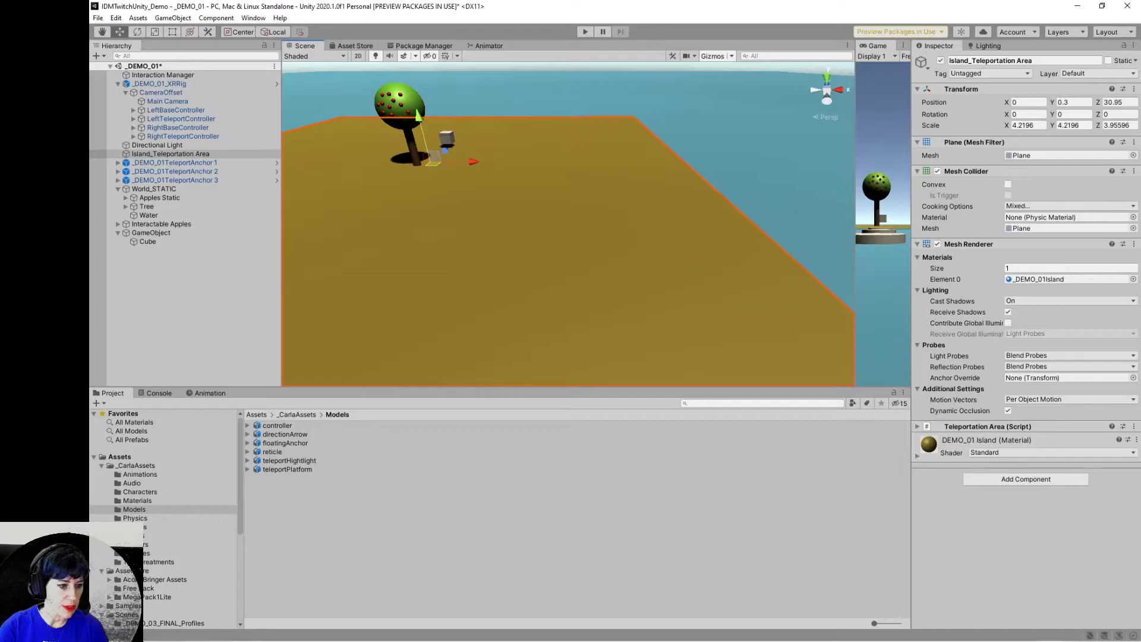
Step: Compare the island teleportation area with the three teleport anchors in the Scene view and glance at the first anchor's child objects
{"action": "left_click_drag", "start_coordinate": [557, 259], "coordinate": [511, 271], "text": "alt"}
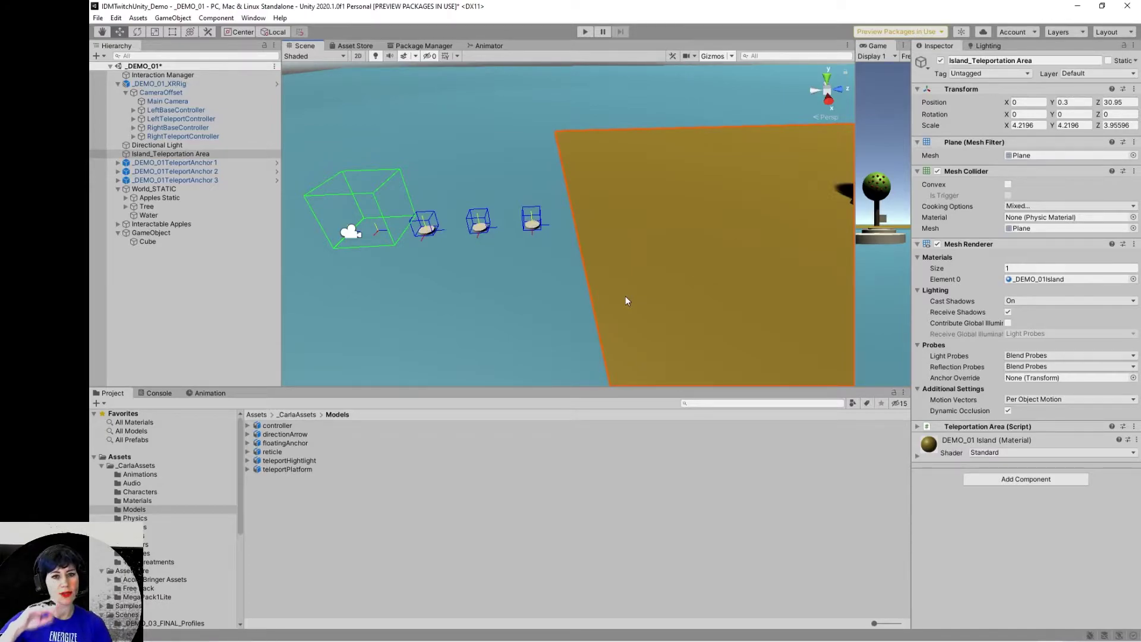
{"action": "left_click", "coordinate": [118, 162]}
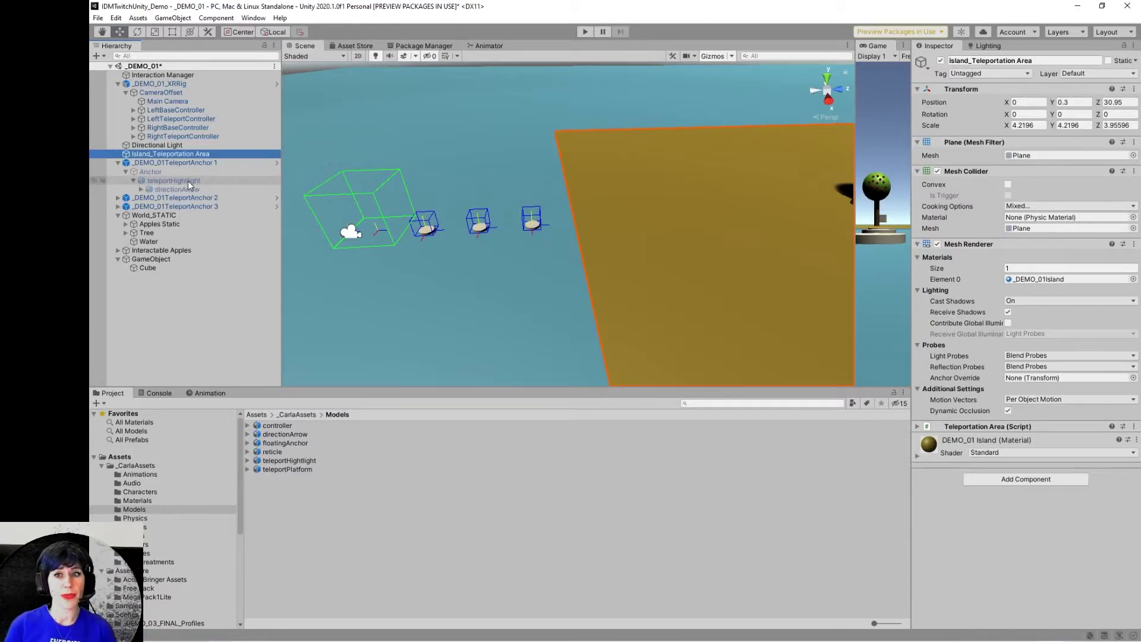
{"action": "left_click_drag", "start_coordinate": [491, 303], "coordinate": [675, 299], "text": "alt"}
{"action": "middle_click_drag", "start_coordinate": [672, 269], "coordinate": [459, 274]}
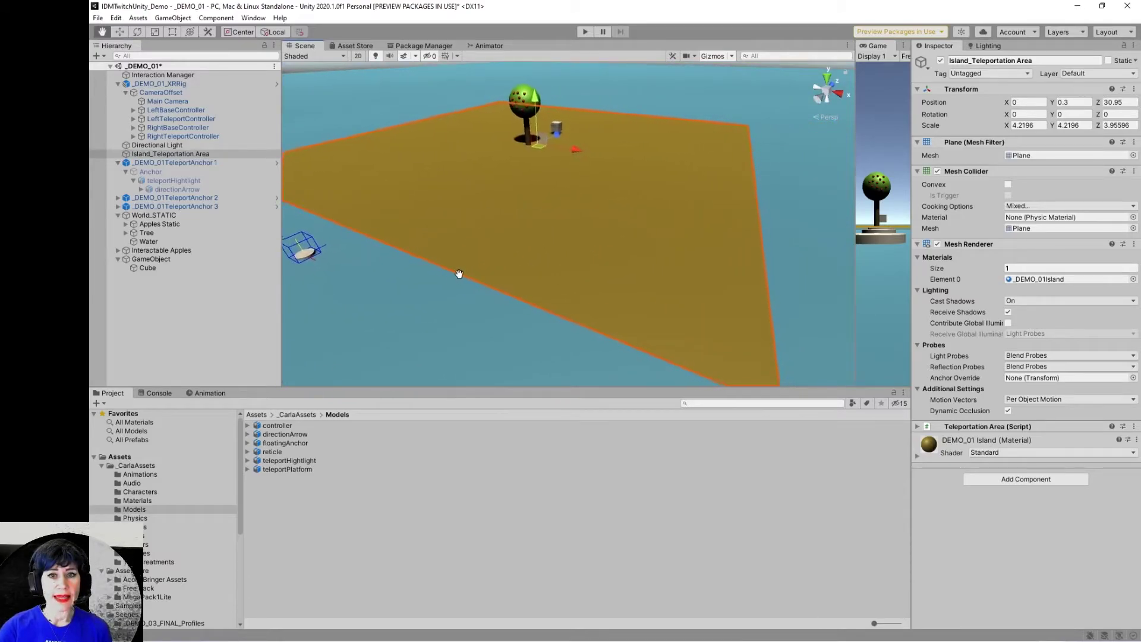
{"action": "left_click_drag", "start_coordinate": [453, 270], "coordinate": [606, 255], "text": "alt"}
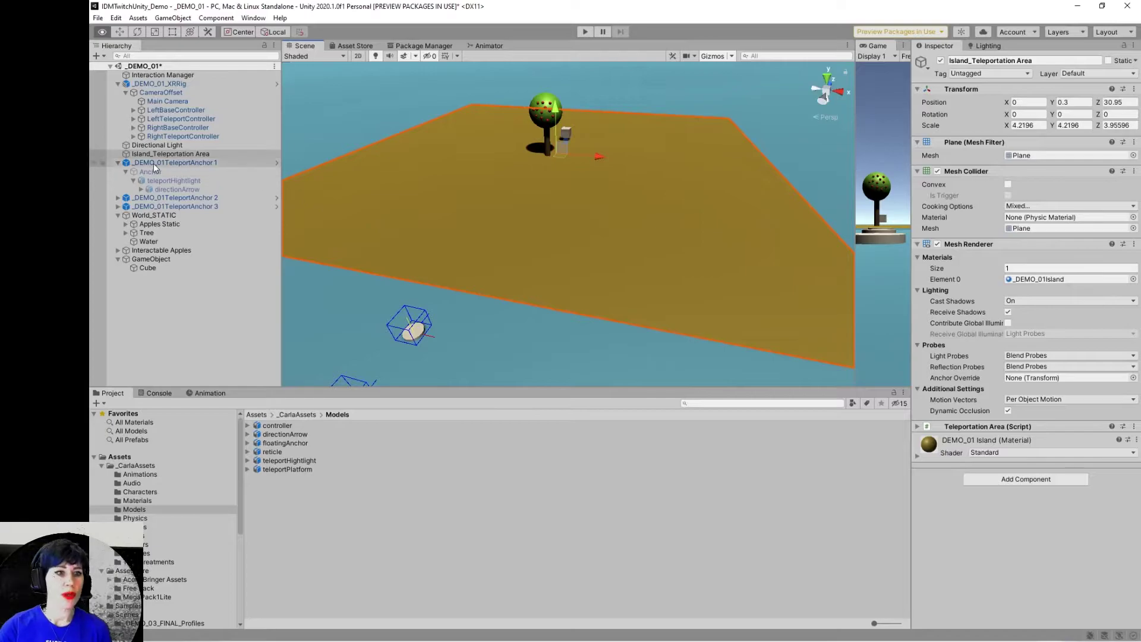
{"action": "left_click", "coordinate": [118, 162]}
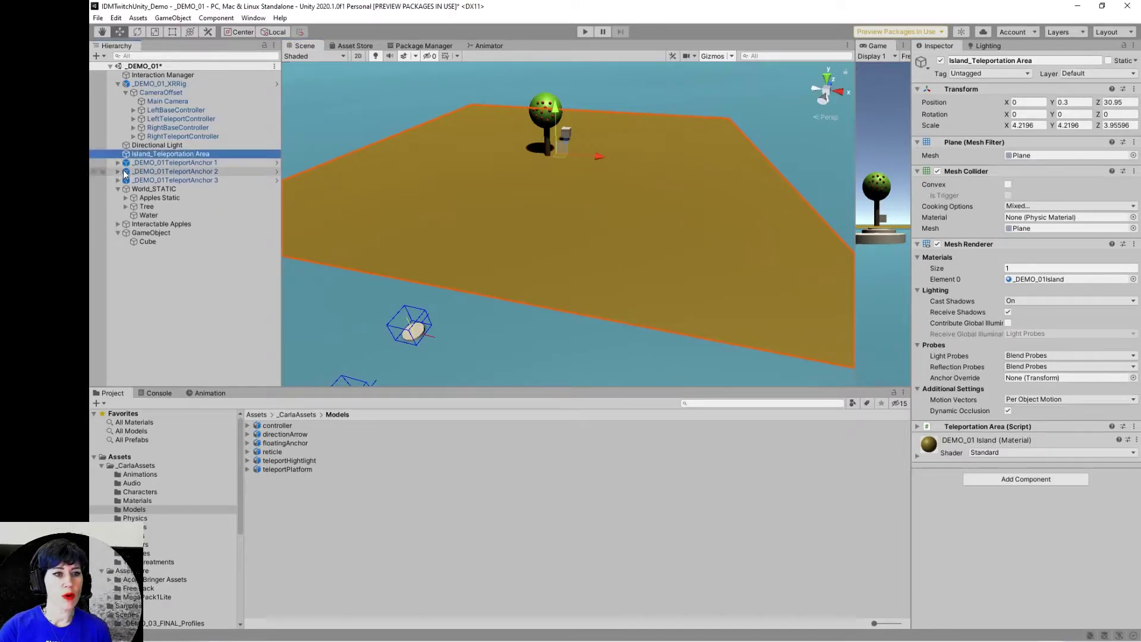
Step: Inspect the World_STATIC parent and its Tree child object
{"action": "left_click", "coordinate": [154, 190]}
{"action": "left_click", "coordinate": [118, 189]}
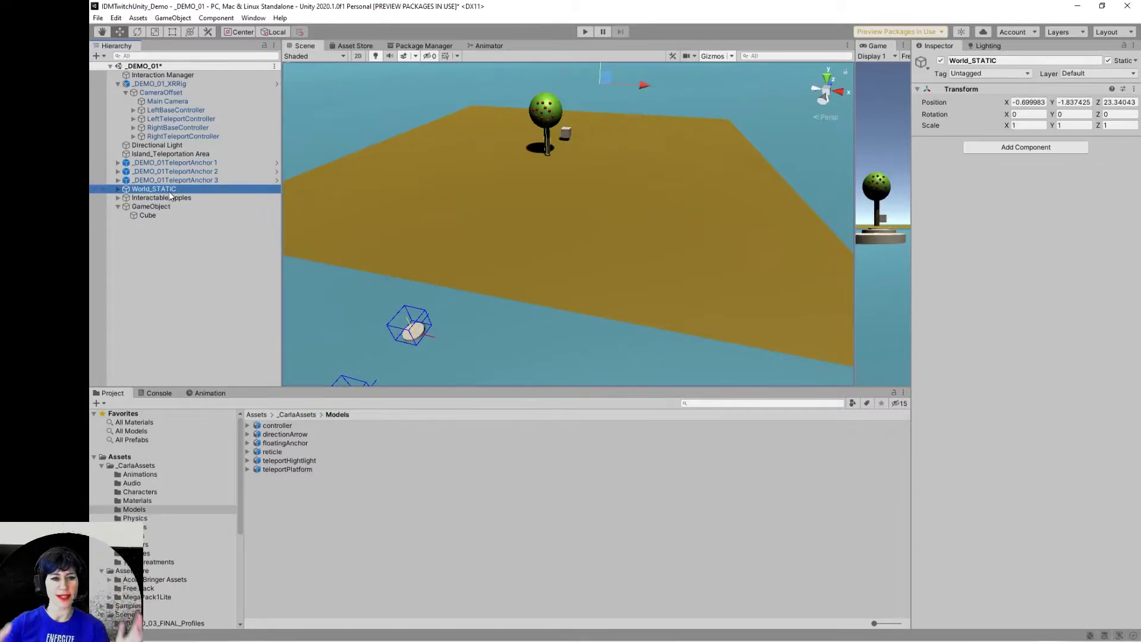
{"action": "left_click", "coordinate": [118, 189]}
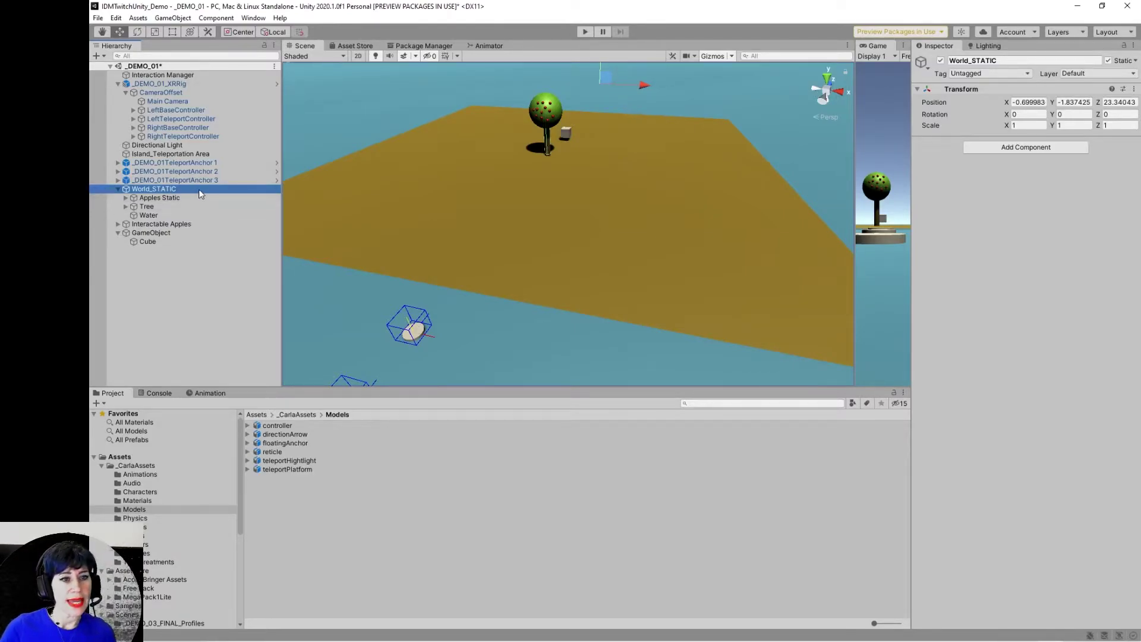
{"action": "left_click", "coordinate": [149, 207]}
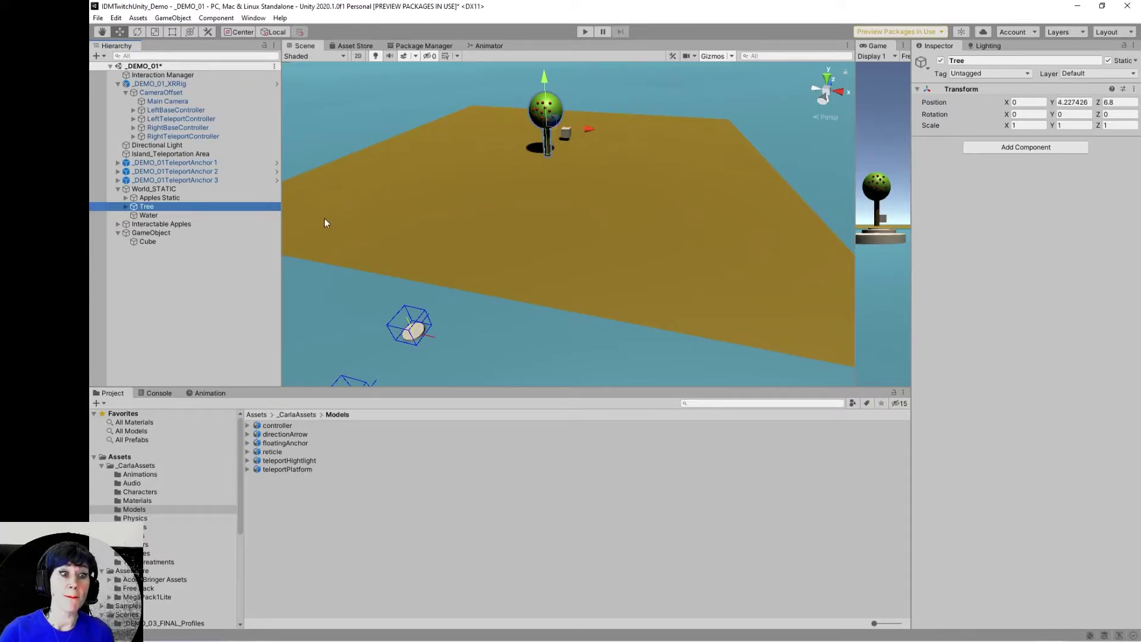
Step: Expand Interactable Apples and inspect the XR Grab Interactable and other components on Apple1
{"action": "left_click", "coordinate": [198, 227]}
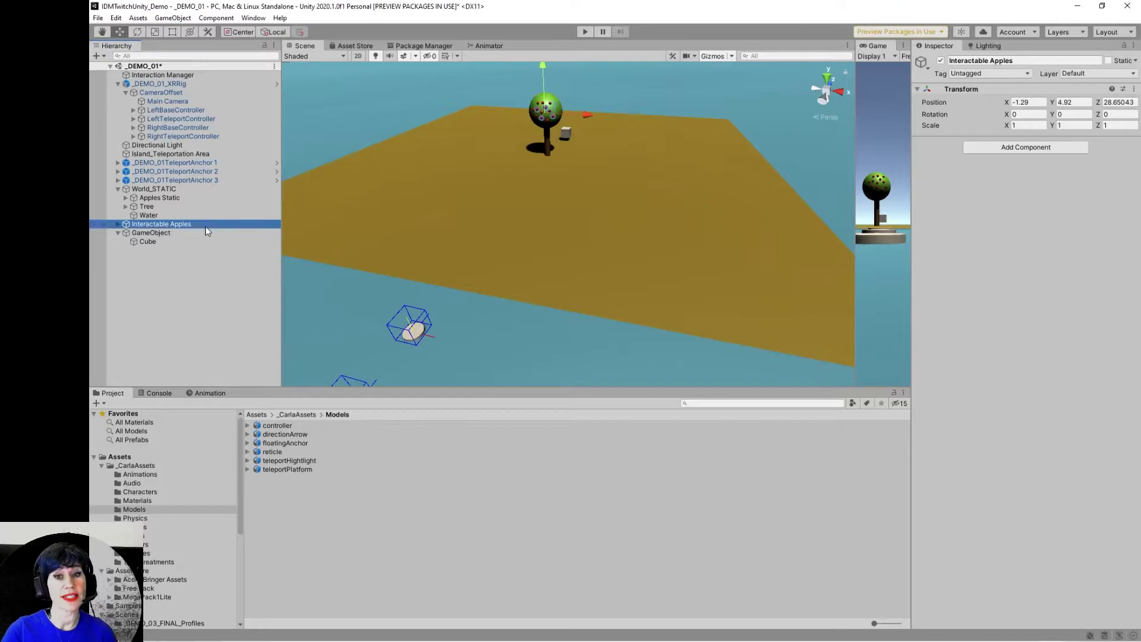
{"action": "left_click", "coordinate": [118, 224]}
{"action": "left_click", "coordinate": [150, 233]}
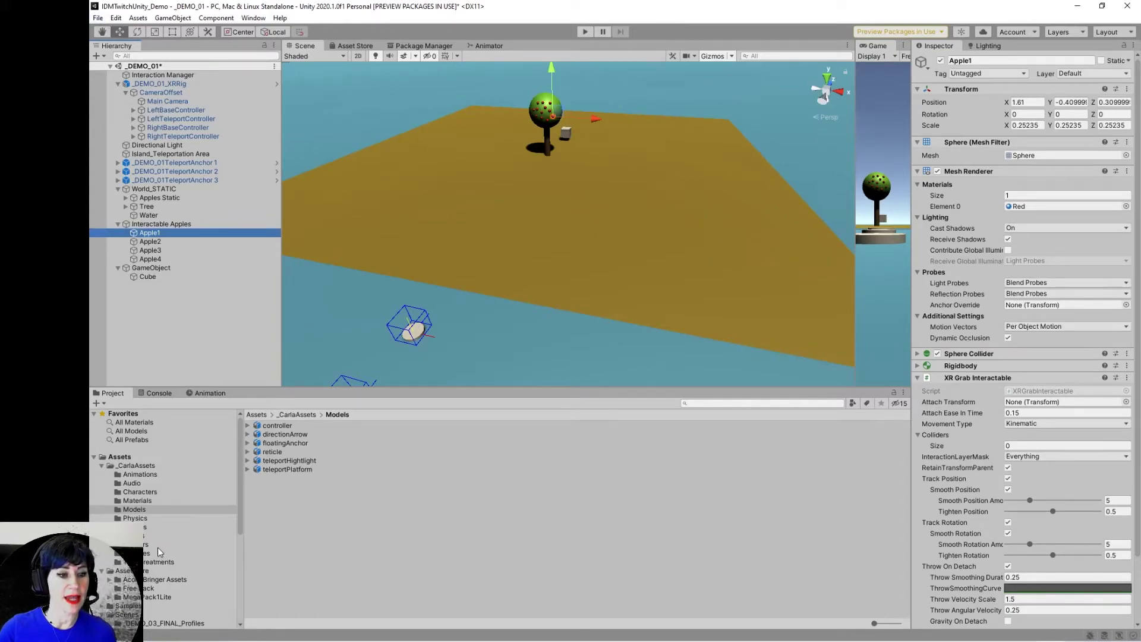
Step: Open the _DEMO_02 scene from the project's Scenes folder without saving the changes to _DEMO_01
{"action": "scroll", "coordinate": [158, 531], "scroll_direction": "down", "scroll_amount": 4}
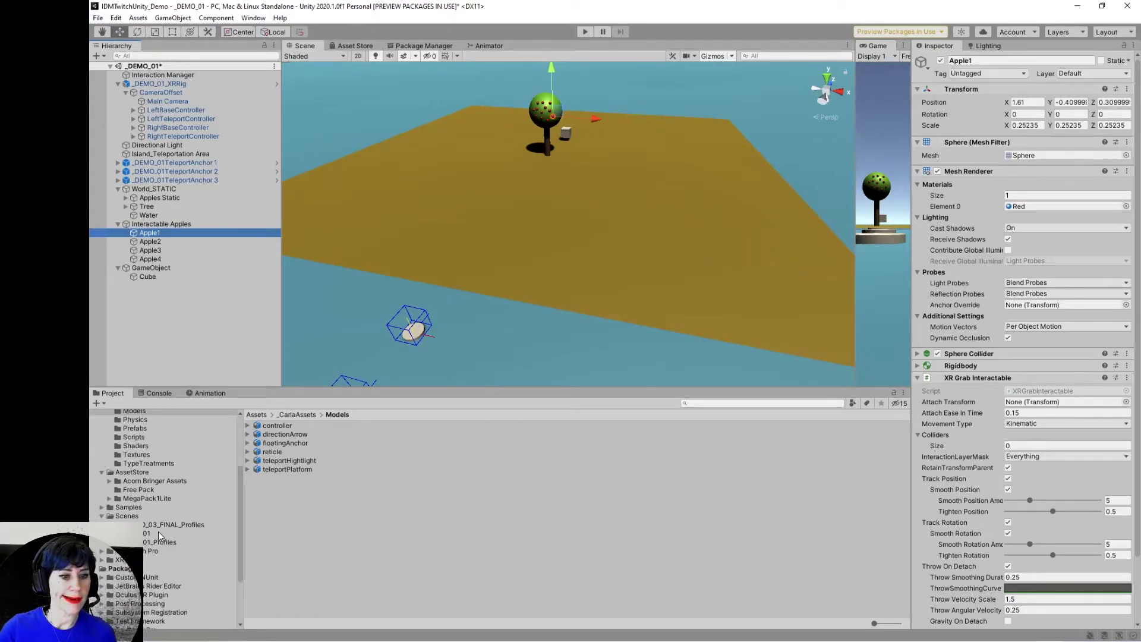
{"action": "left_click", "coordinate": [128, 516]}
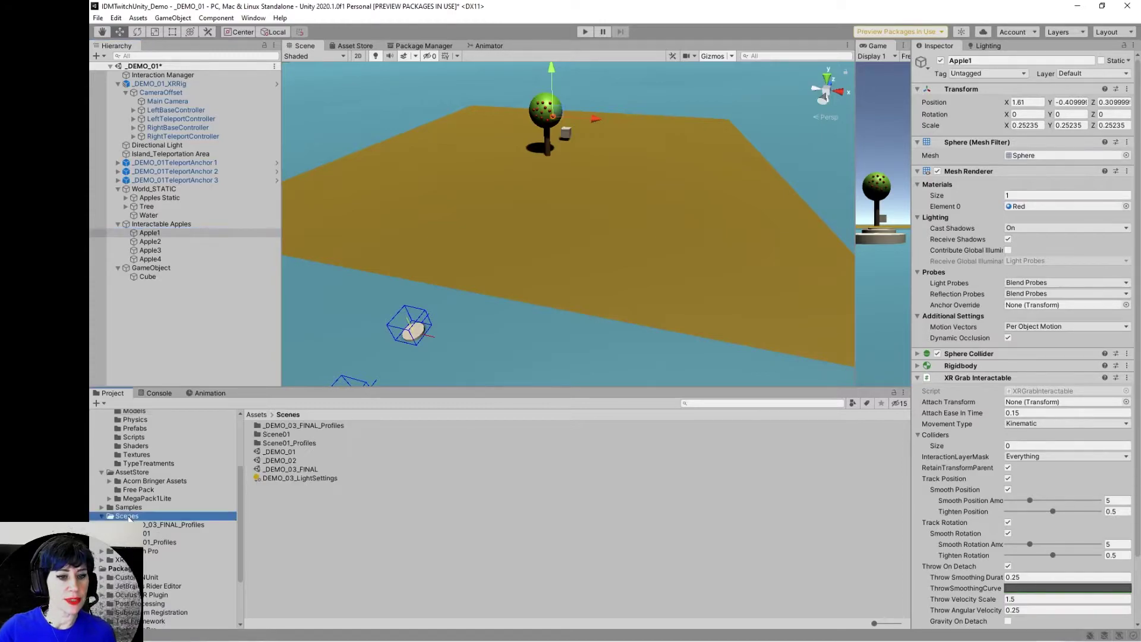
{"action": "left_click", "coordinate": [289, 461]}
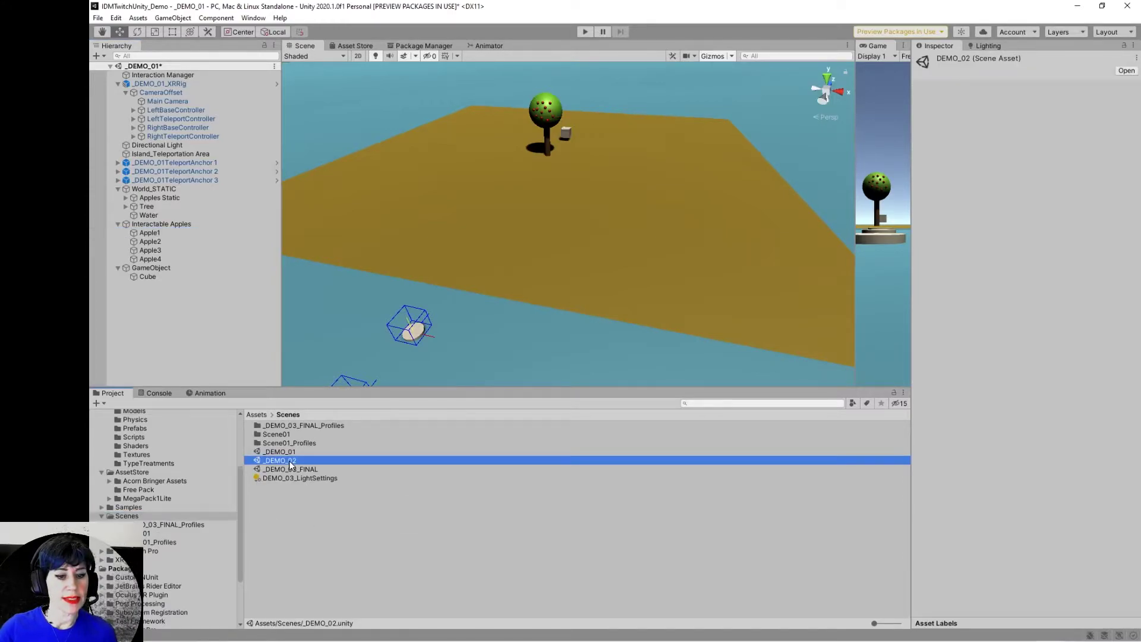
{"action": "double_click", "coordinate": [290, 463]}
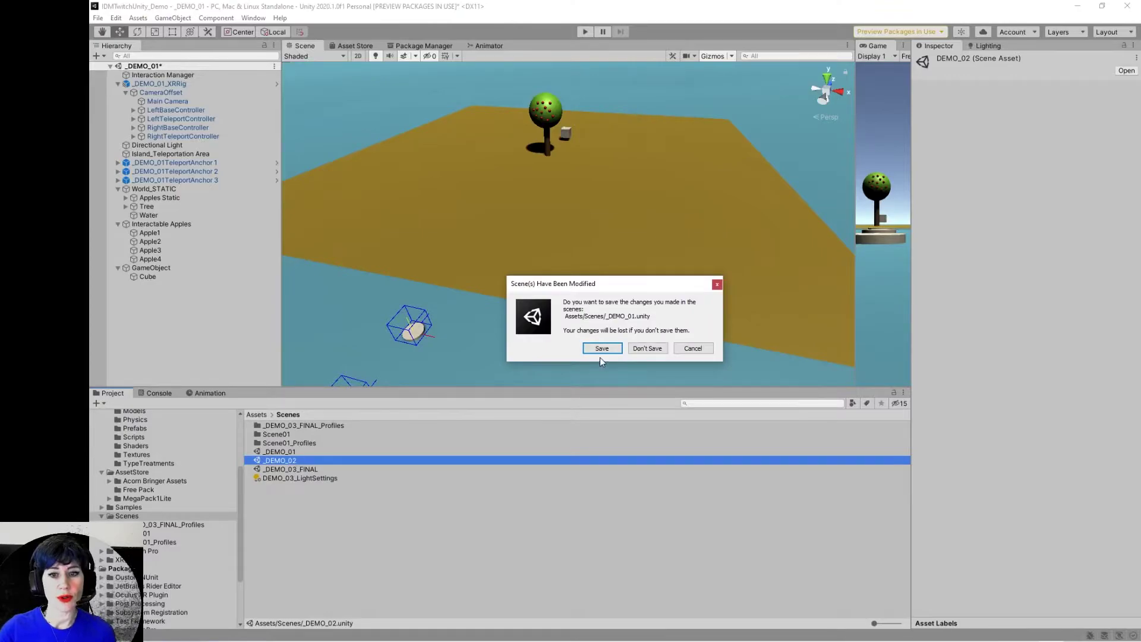
{"action": "left_click", "coordinate": [652, 349]}
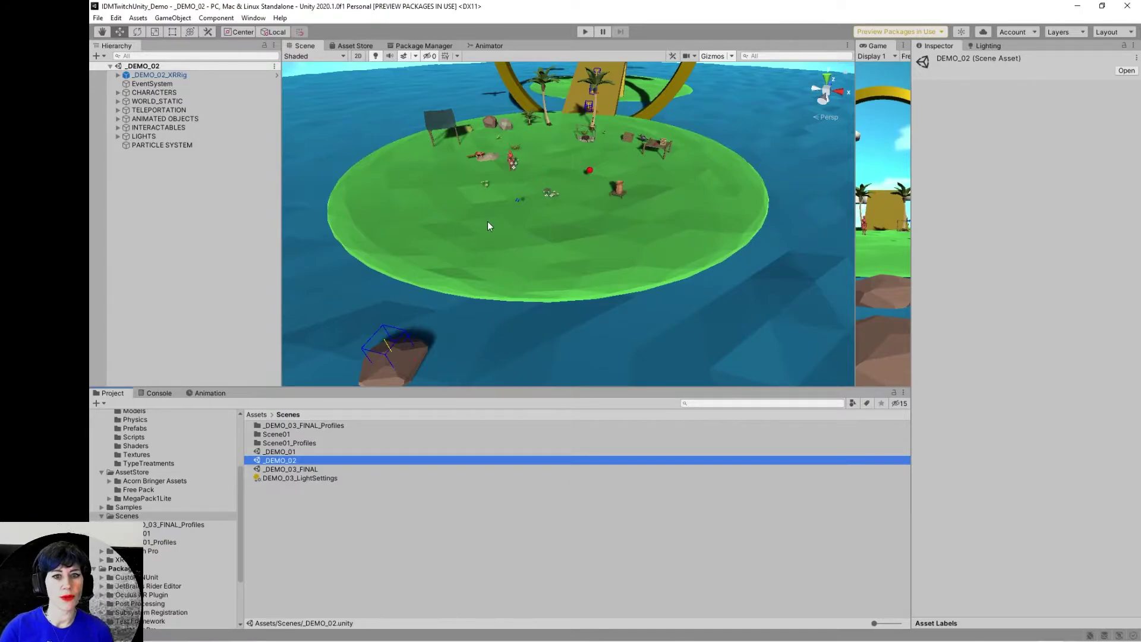
Step: Look over the _DEMO_02 island from several angles, framing the red sphere among the animated objects
{"action": "left_click_drag", "start_coordinate": [481, 241], "coordinate": [635, 227], "text": "alt"}
{"action": "scroll", "coordinate": [636, 226], "scroll_direction": "up", "scroll_amount": 5}
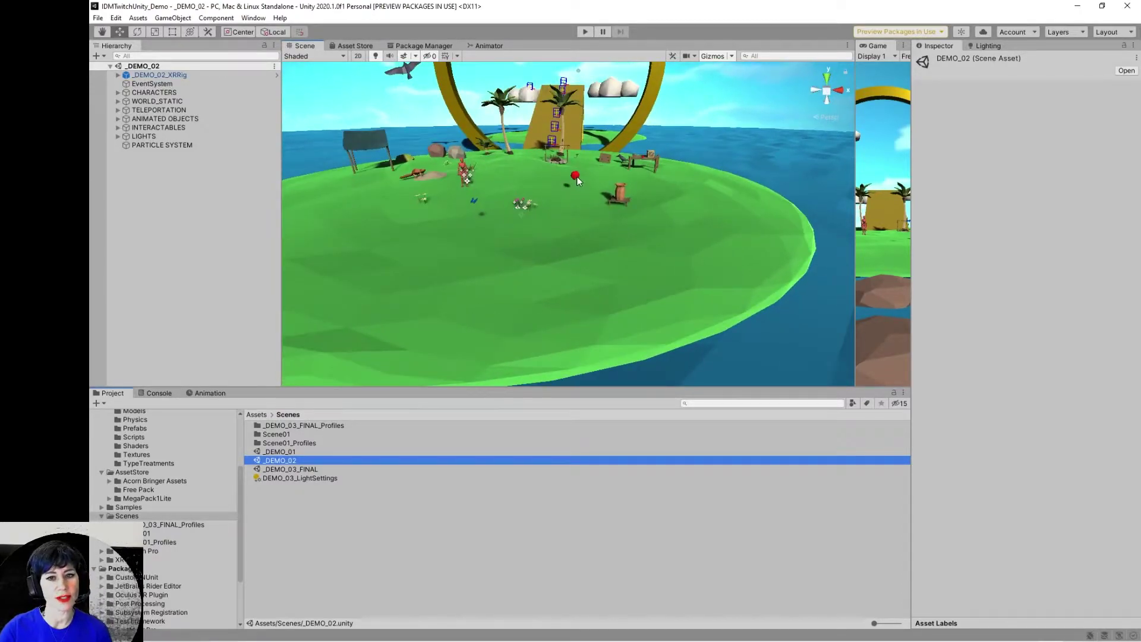
{"action": "left_click", "coordinate": [575, 177]}
{"action": "key", "text": "f"}
{"action": "left_click_drag", "start_coordinate": [577, 177], "coordinate": [523, 239], "text": "alt"}
{"action": "scroll", "coordinate": [526, 239], "scroll_direction": "down", "scroll_amount": 8}
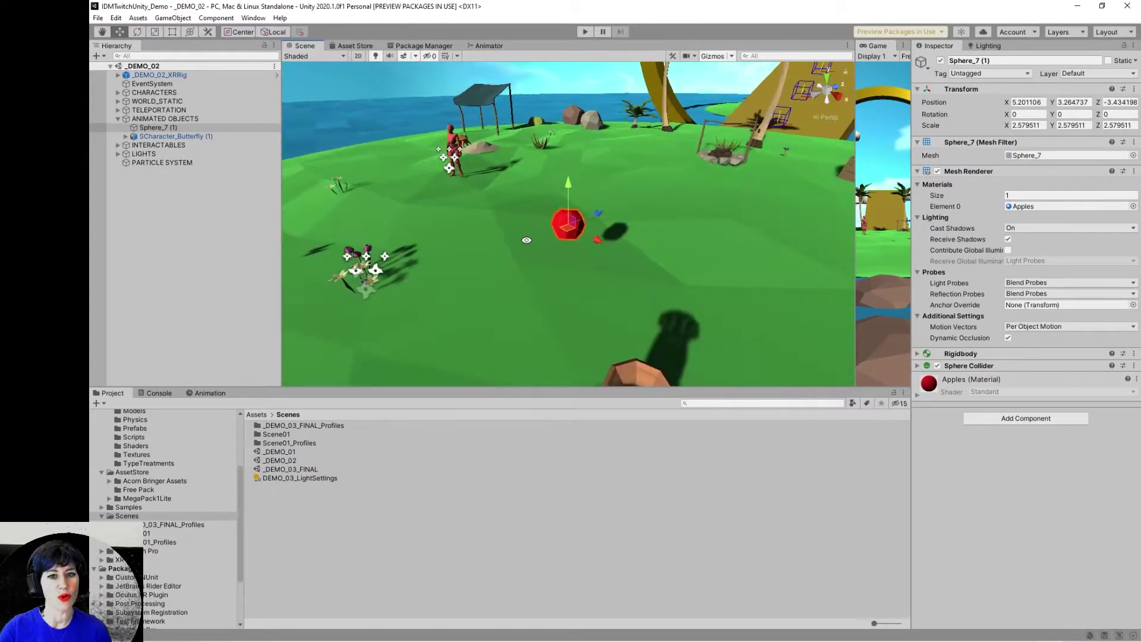
{"action": "left_click_drag", "start_coordinate": [526, 239], "coordinate": [605, 189], "text": "alt"}
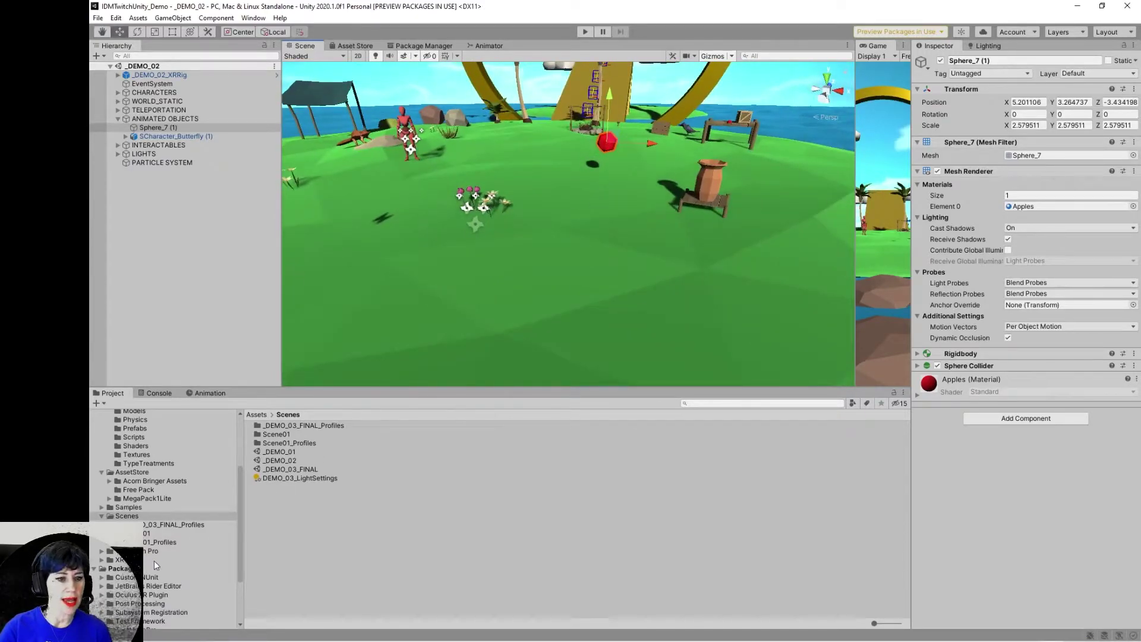
{"action": "scroll", "coordinate": [156, 566], "scroll_direction": "up", "scroll_amount": 3}
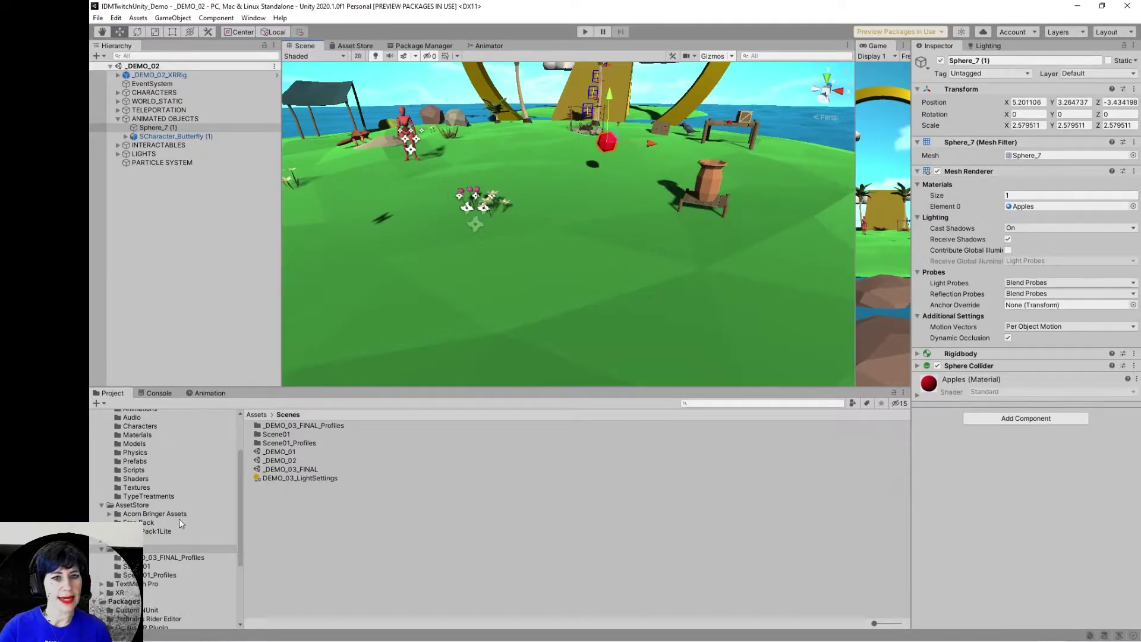
{"action": "scroll", "coordinate": [527, 335], "scroll_direction": "down", "scroll_amount": 5}
{"action": "right_click_drag", "start_coordinate": [528, 340], "coordinate": [534, 336]}
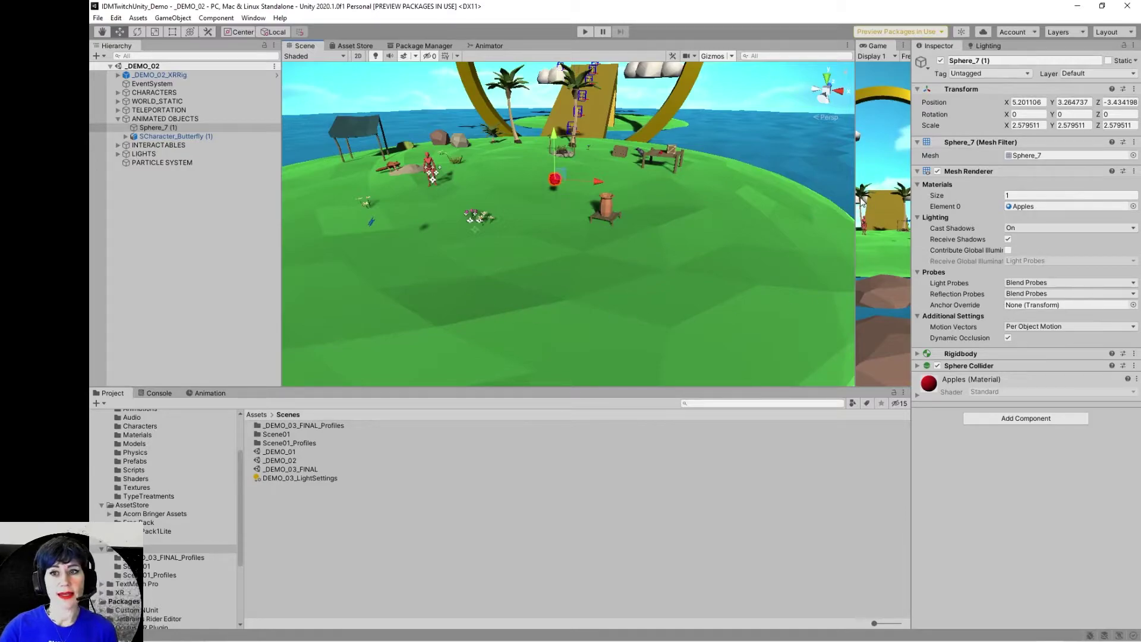
Step: Widen the Game view to play-test _DEMO_02, exit Play mode, and give the space back to the Scene view
{"action": "left_click_drag", "start_coordinate": [854, 197], "coordinate": [452, 196]}
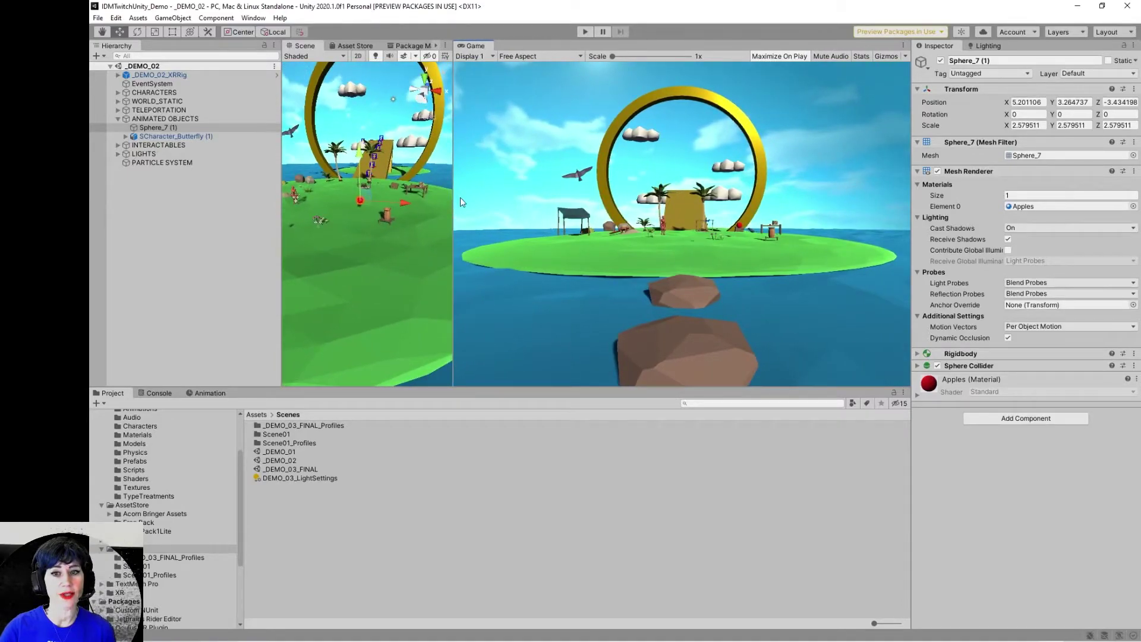
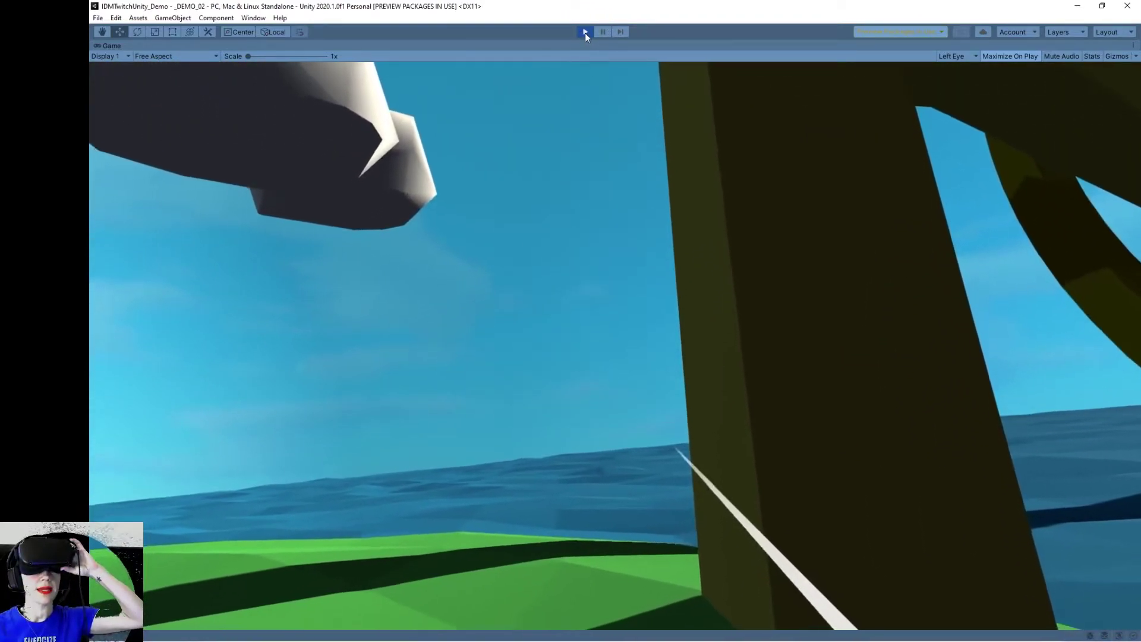
{"action": "left_click", "coordinate": [585, 33]}
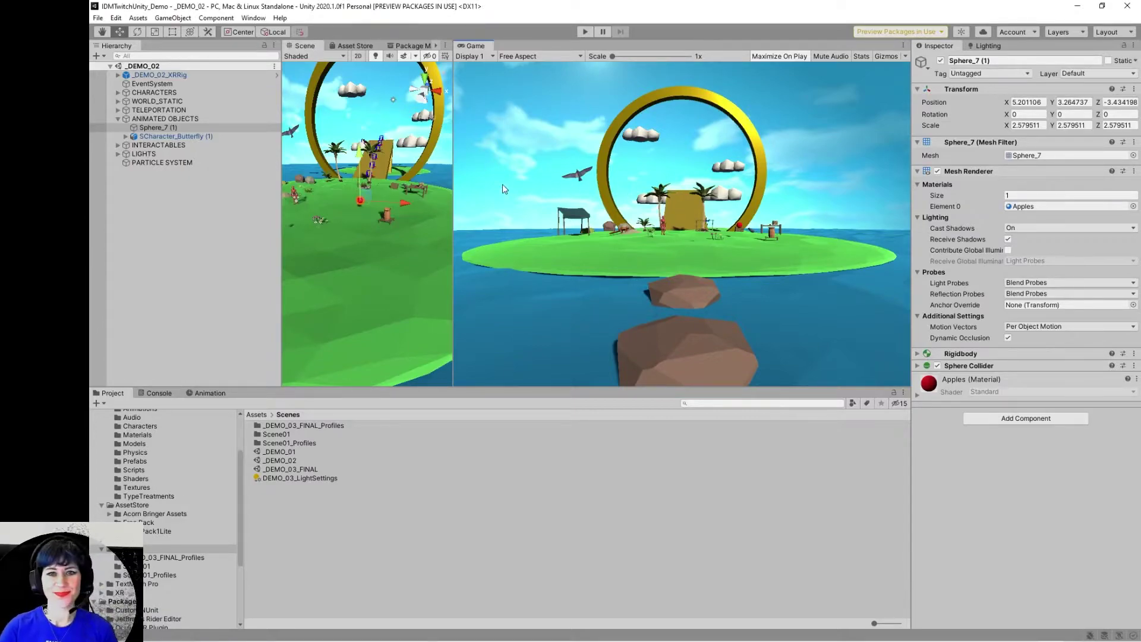
{"action": "left_click_drag", "start_coordinate": [451, 187], "coordinate": [625, 191]}
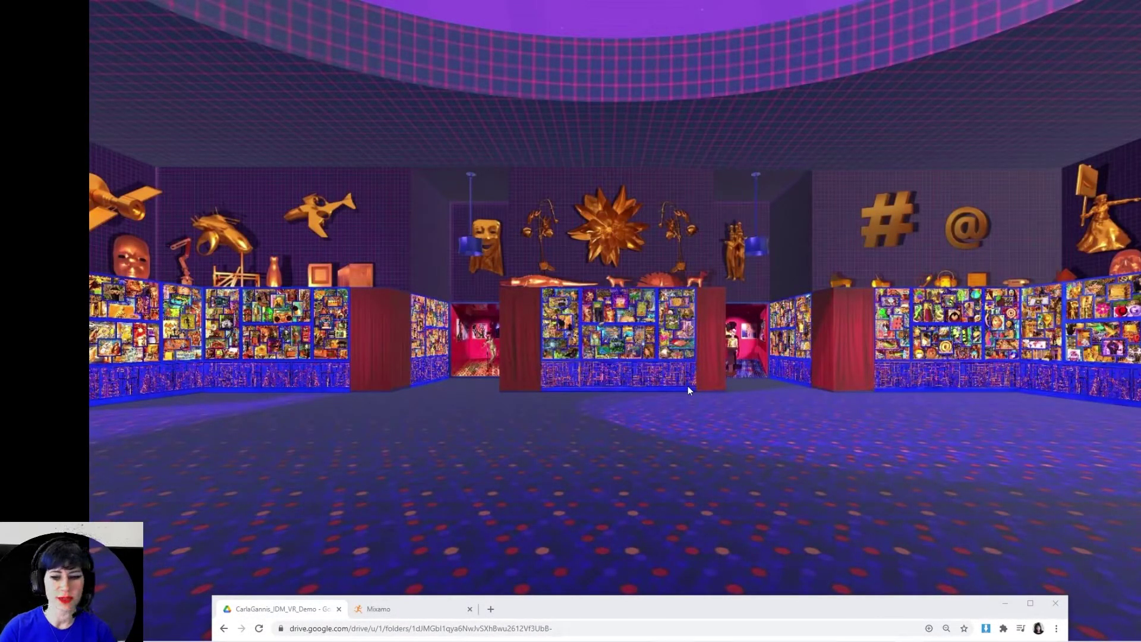
Step: Return from the browser to the Unity editor, clear the Console messages and show the Project assets
{"action": "left_click_drag", "start_coordinate": [914, 616], "coordinate": [864, 601]}
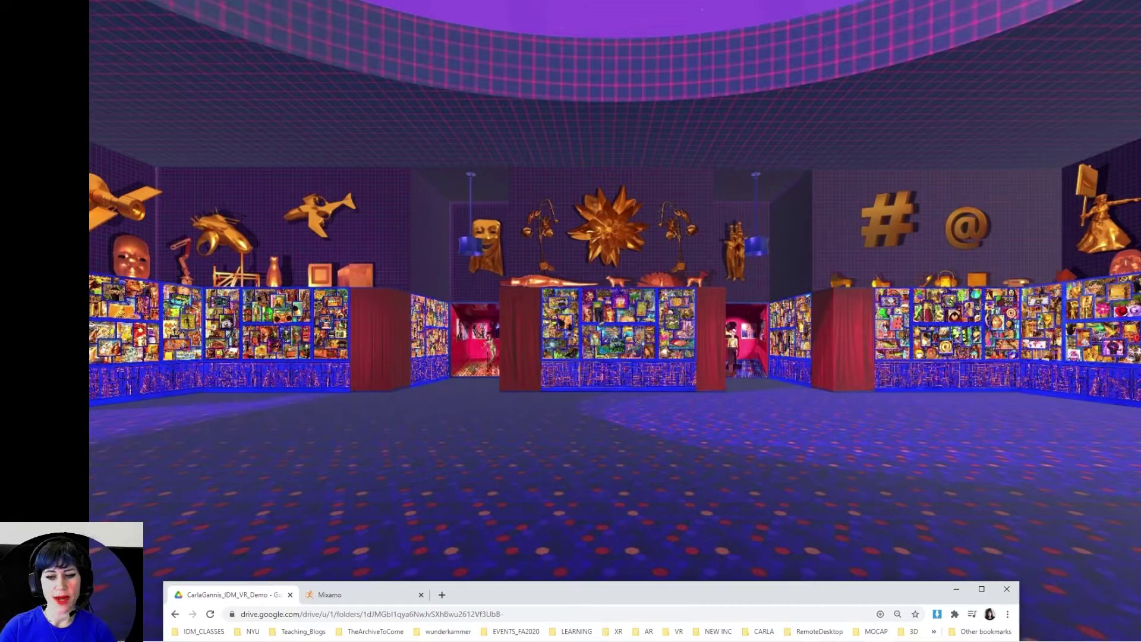
{"action": "left_click", "coordinate": [809, 641]}
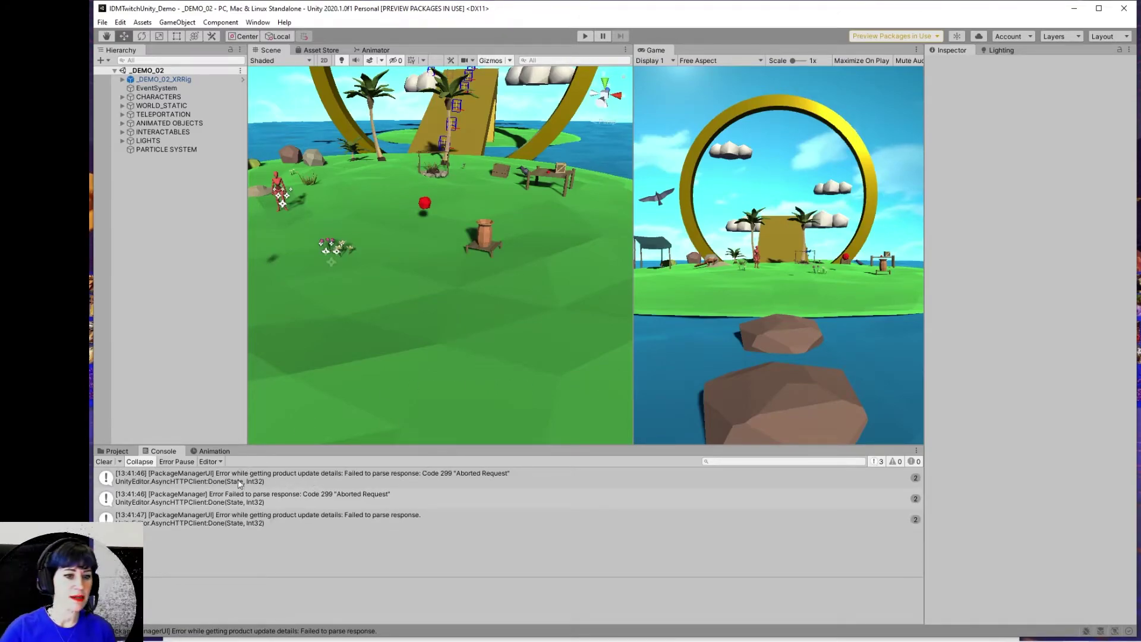
{"action": "left_click", "coordinate": [103, 462]}
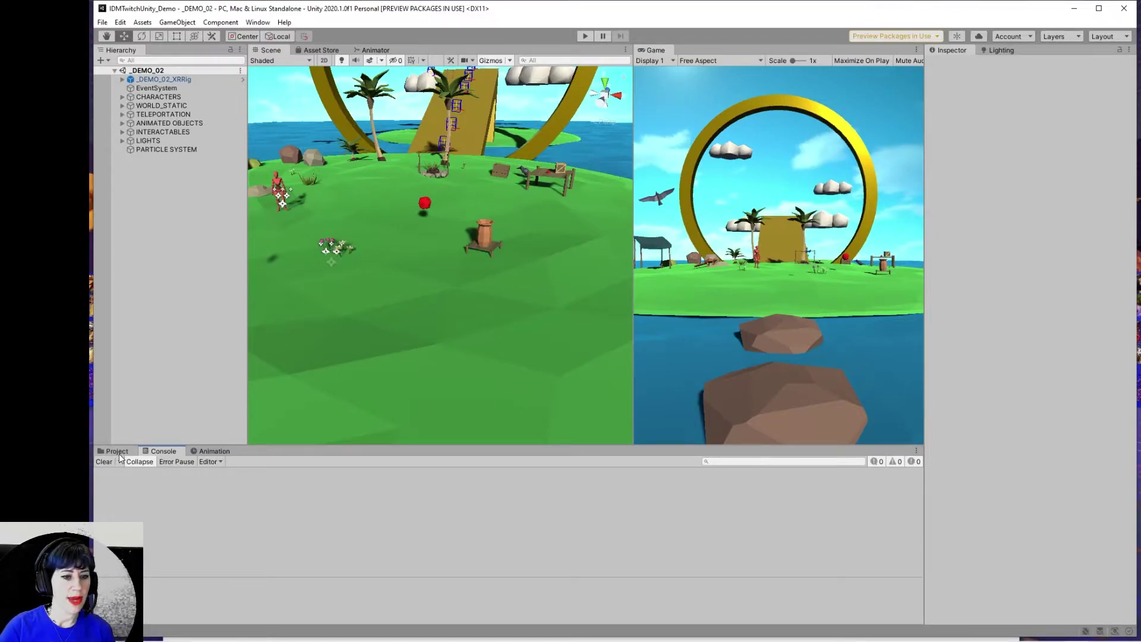
{"action": "left_click", "coordinate": [119, 454]}
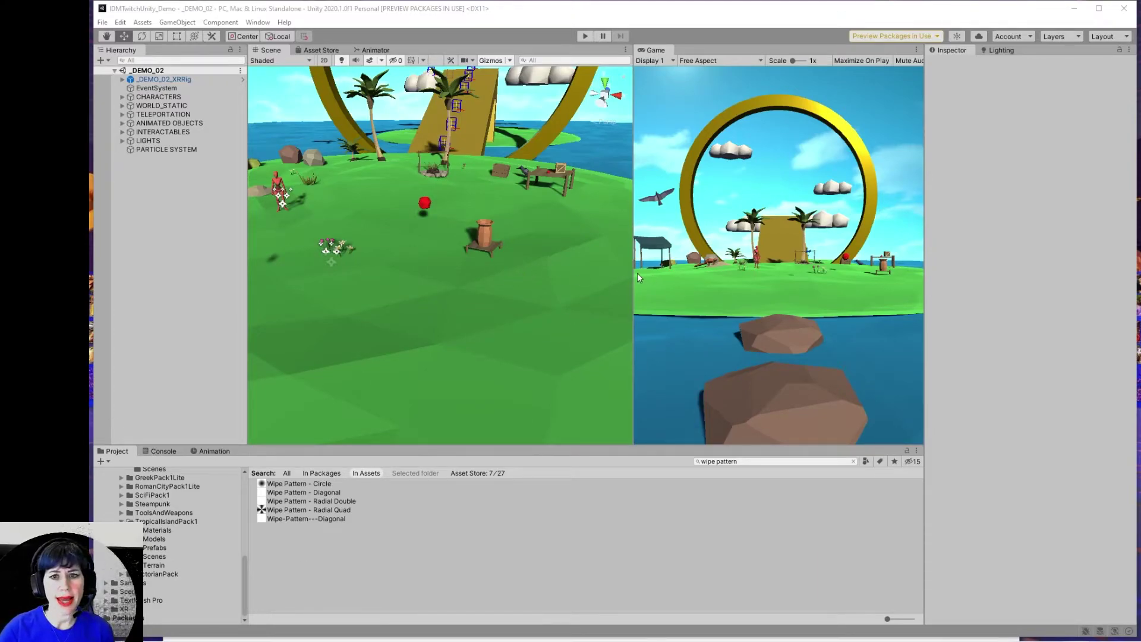
Step: Widen the Scene view against the Game view and take a closer look at the island objects
{"action": "left_click_drag", "start_coordinate": [634, 272], "coordinate": [868, 261]}
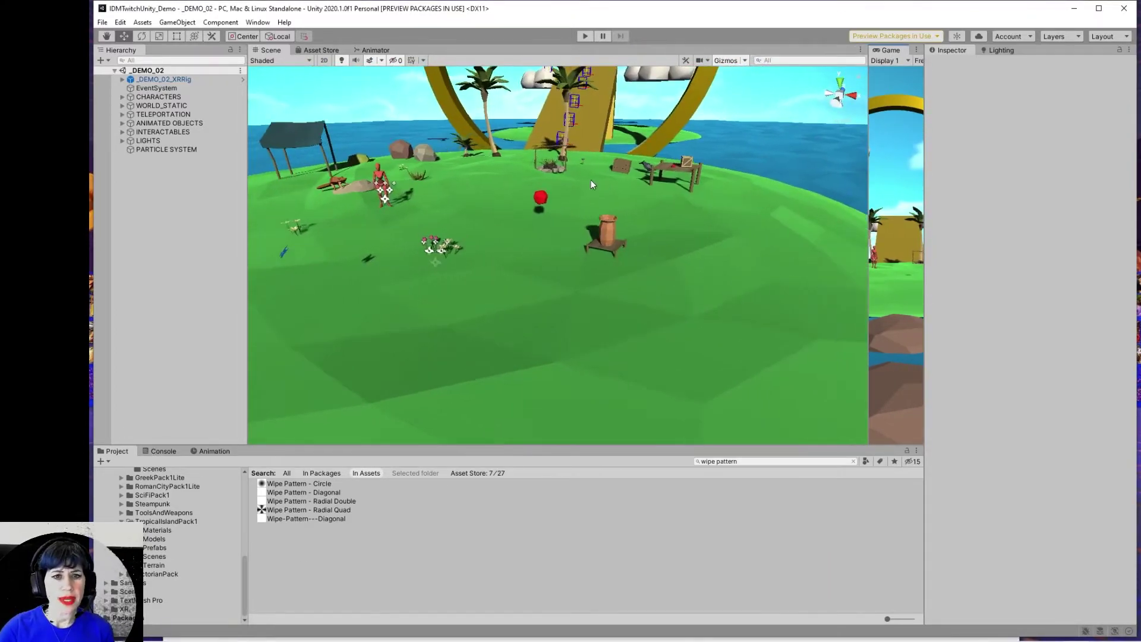
{"action": "scroll", "coordinate": [590, 179], "scroll_direction": "up", "scroll_amount": 3}
{"action": "middle_click_drag", "start_coordinate": [561, 176], "coordinate": [636, 323]}
{"action": "left_click_drag", "start_coordinate": [636, 323], "coordinate": [621, 96], "text": "alt"}
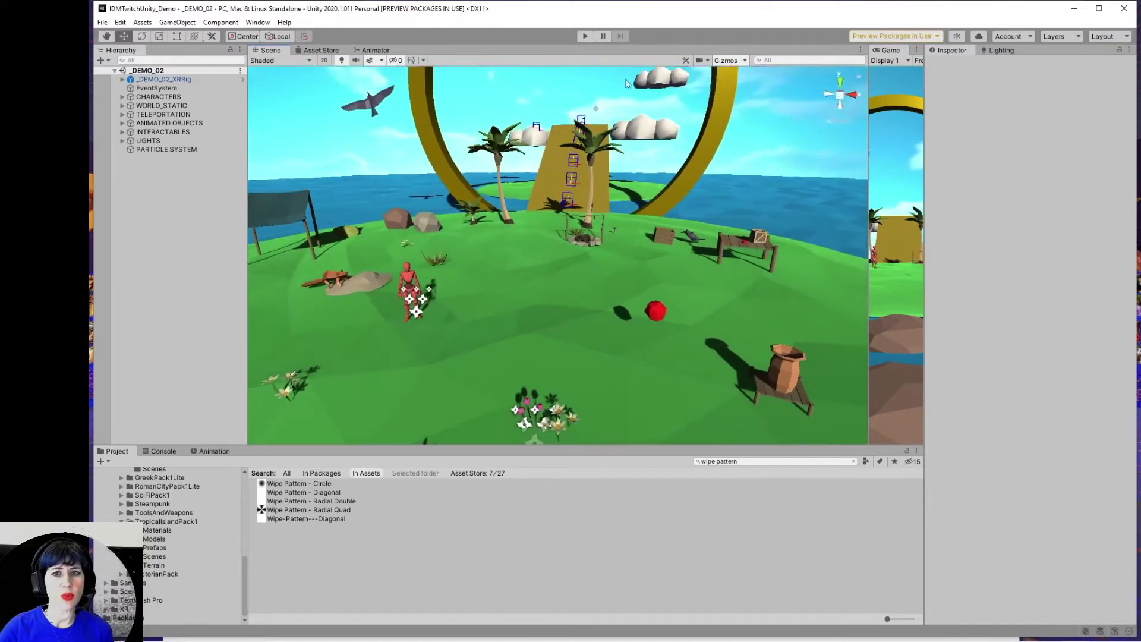
Step: Enlarge the 3D gizmo icons in the Scene view and view them across the whole island
{"action": "left_click", "coordinate": [744, 60]}
{"action": "mouse_move", "coordinate": [829, 74]}
{"action": "left_mouse_down"}
{"action": "mouse_move", "coordinate": [843, 76]}
{"action": "mouse_move", "coordinate": [824, 74]}
{"action": "mouse_move", "coordinate": [833, 77]}
{"action": "left_mouse_up"}
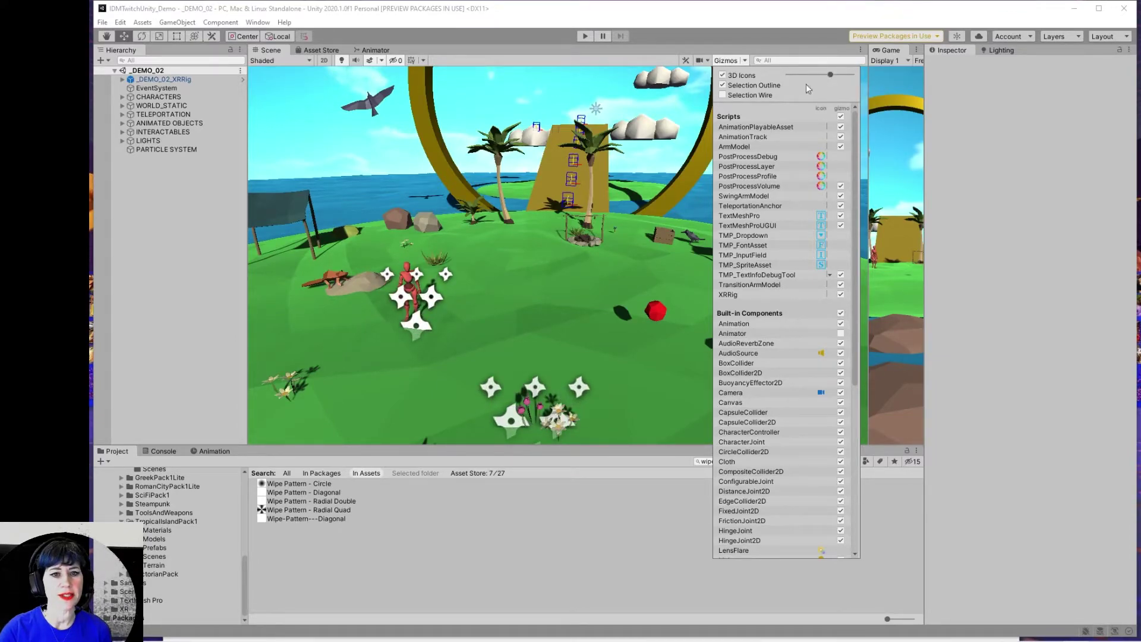
{"action": "scroll", "coordinate": [687, 214], "scroll_direction": "down", "scroll_amount": 1}
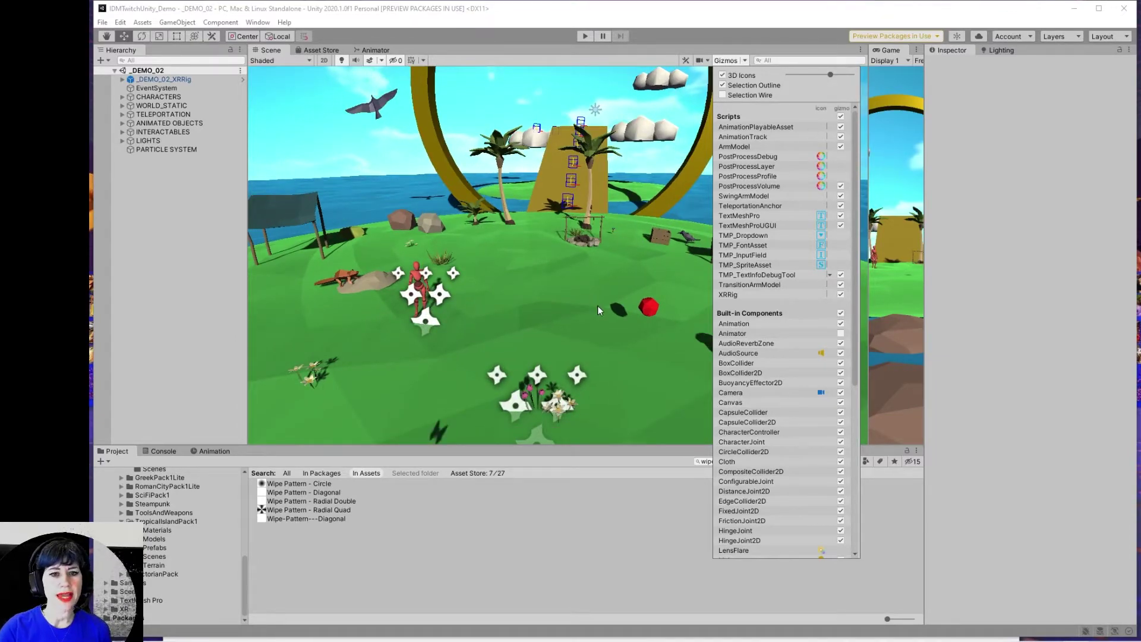
{"action": "scroll", "coordinate": [599, 309], "scroll_direction": "down", "scroll_amount": 3}
{"action": "right_click_drag", "start_coordinate": [595, 308], "coordinate": [490, 291]}
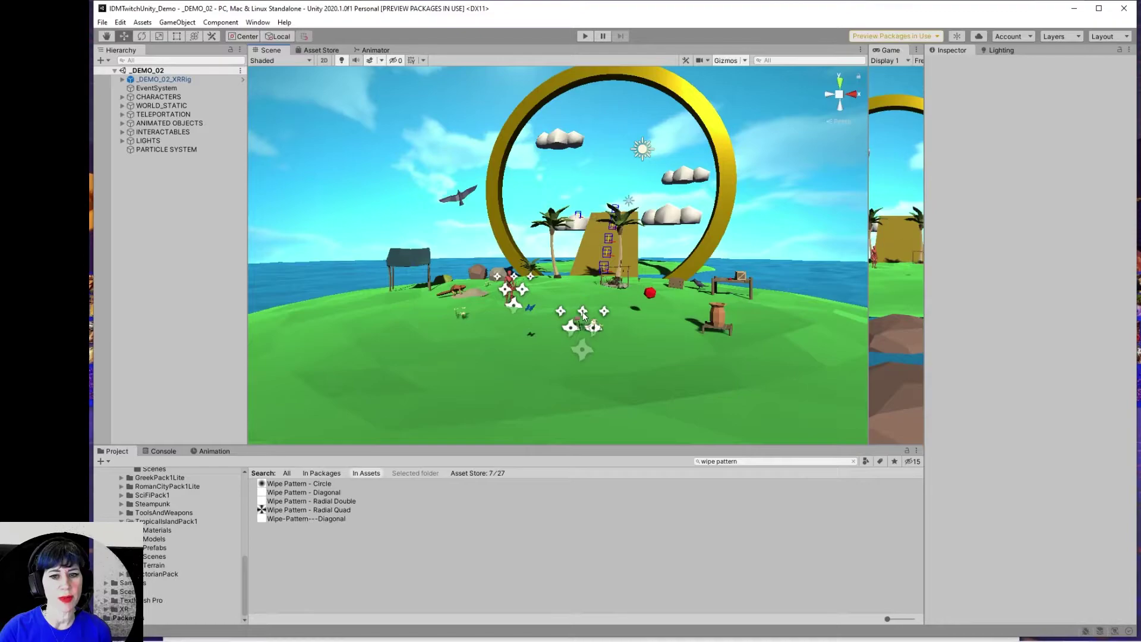
Step: Inspect the objects behind the enlarged icons, including enchantedforest_flower_5 and the Directional Light
{"action": "left_click", "coordinate": [581, 316]}
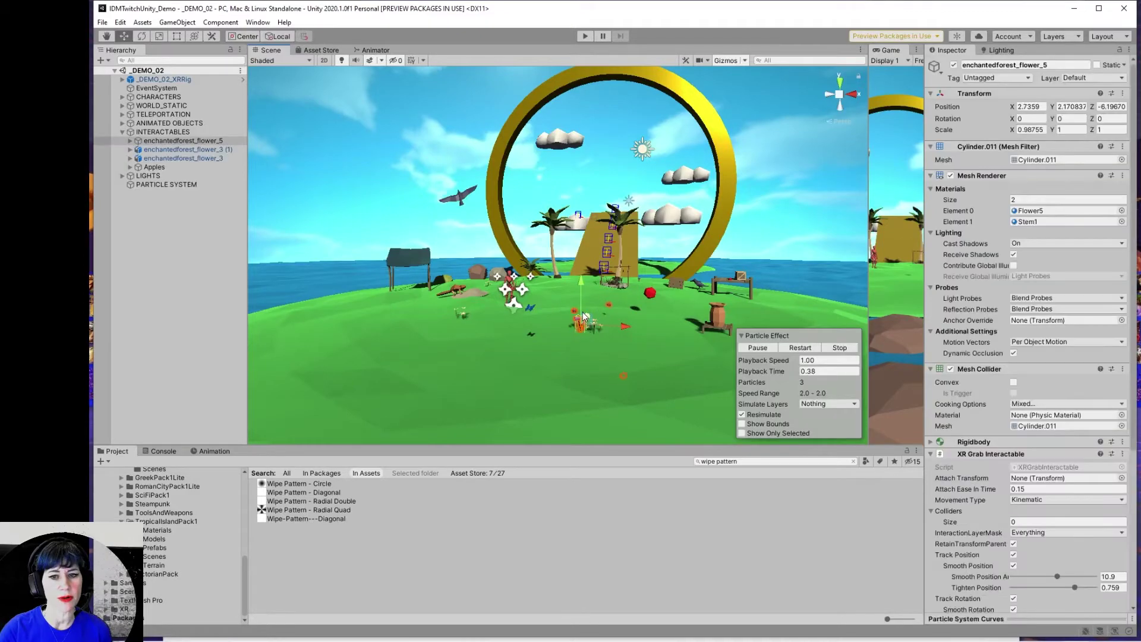
{"action": "left_click", "coordinate": [514, 304]}
{"action": "left_click", "coordinate": [642, 153]}
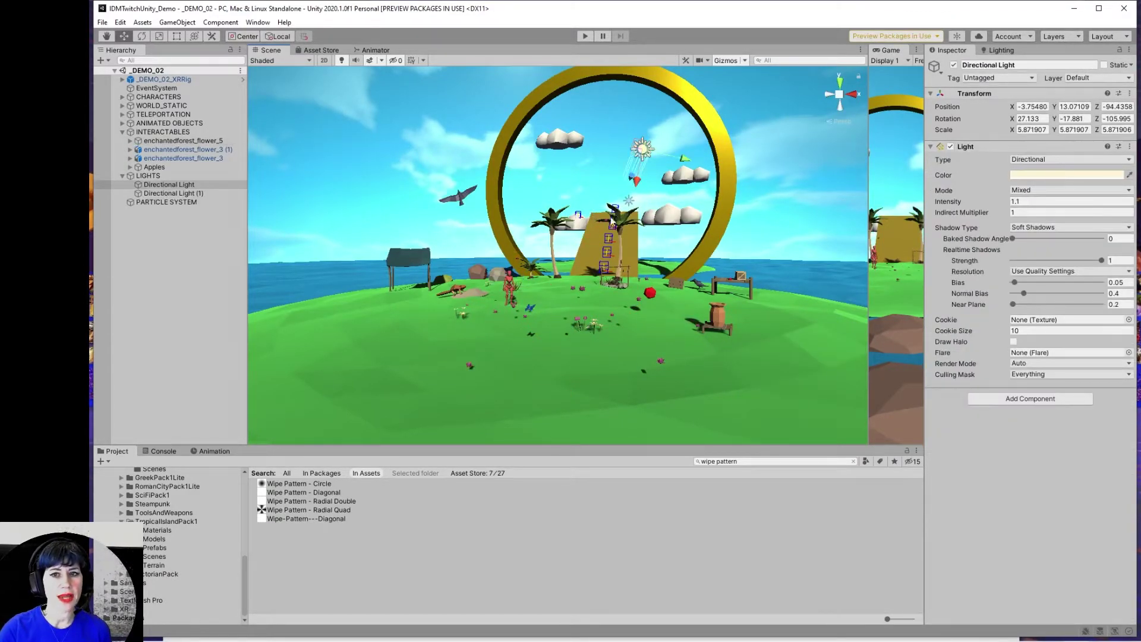
Step: Shrink the 3D gizmo icons so they no longer clutter the Scene view
{"action": "left_click", "coordinate": [744, 60]}
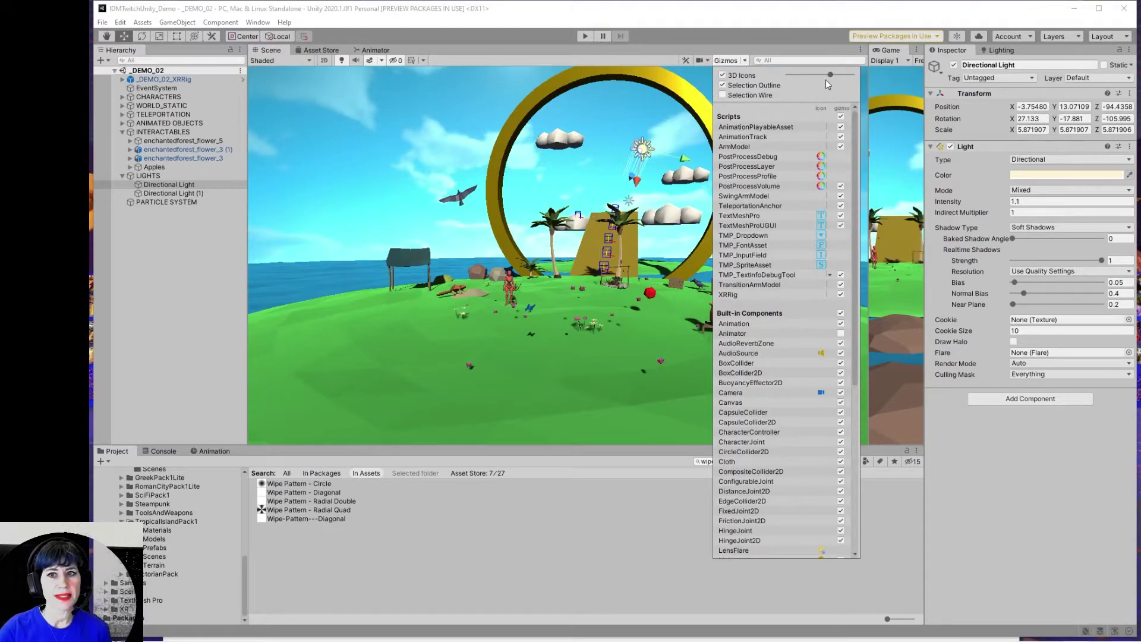
{"action": "left_click_drag", "start_coordinate": [829, 74], "coordinate": [801, 76]}
{"action": "left_click", "coordinate": [412, 65]}
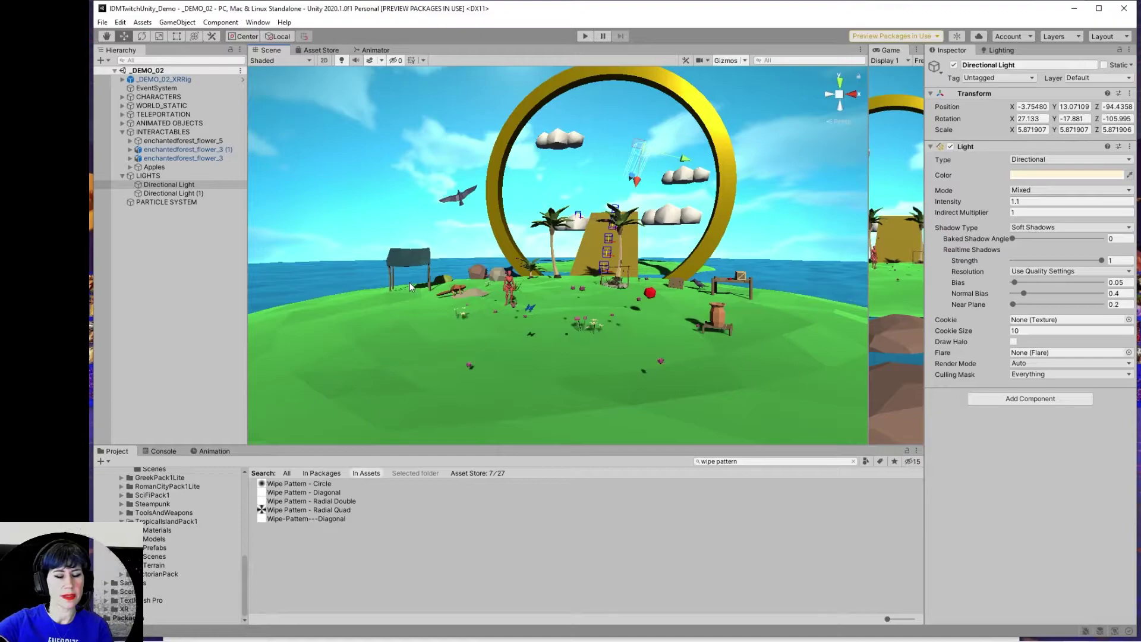
Step: Preview the Scene view in Wireframe mode and with scene lighting off, restoring Shaded mode and the lighting
{"action": "left_click", "coordinate": [304, 60]}
{"action": "left_click", "coordinate": [291, 88]}
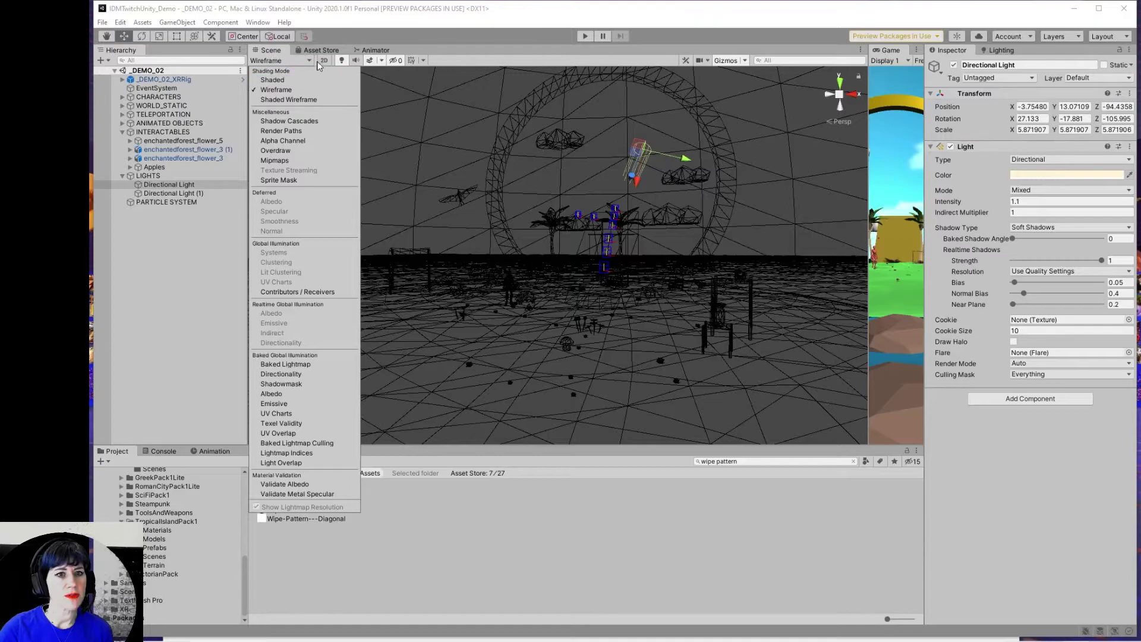
{"action": "left_click", "coordinate": [294, 80]}
{"action": "left_click", "coordinate": [309, 62]}
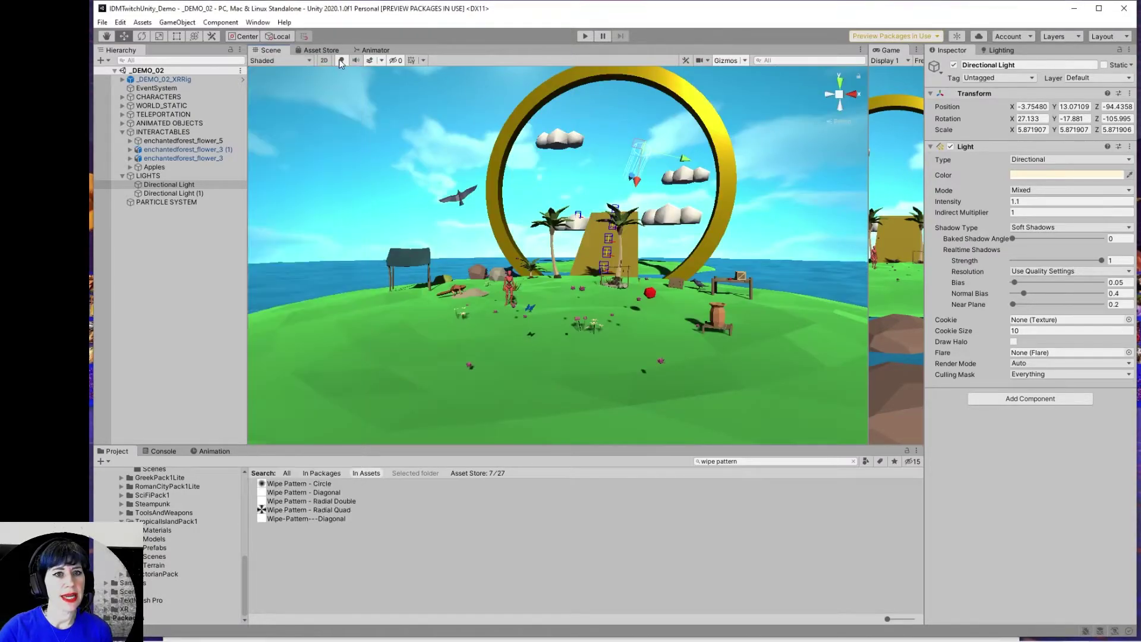
{"action": "left_click", "coordinate": [341, 60]}
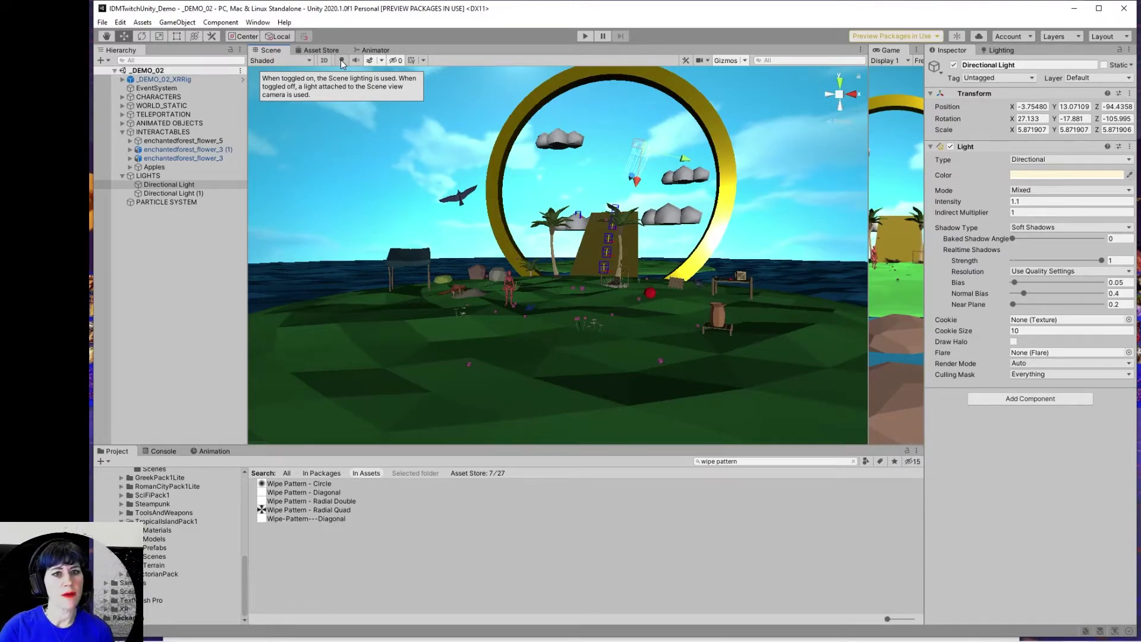
{"action": "left_click", "coordinate": [342, 60]}
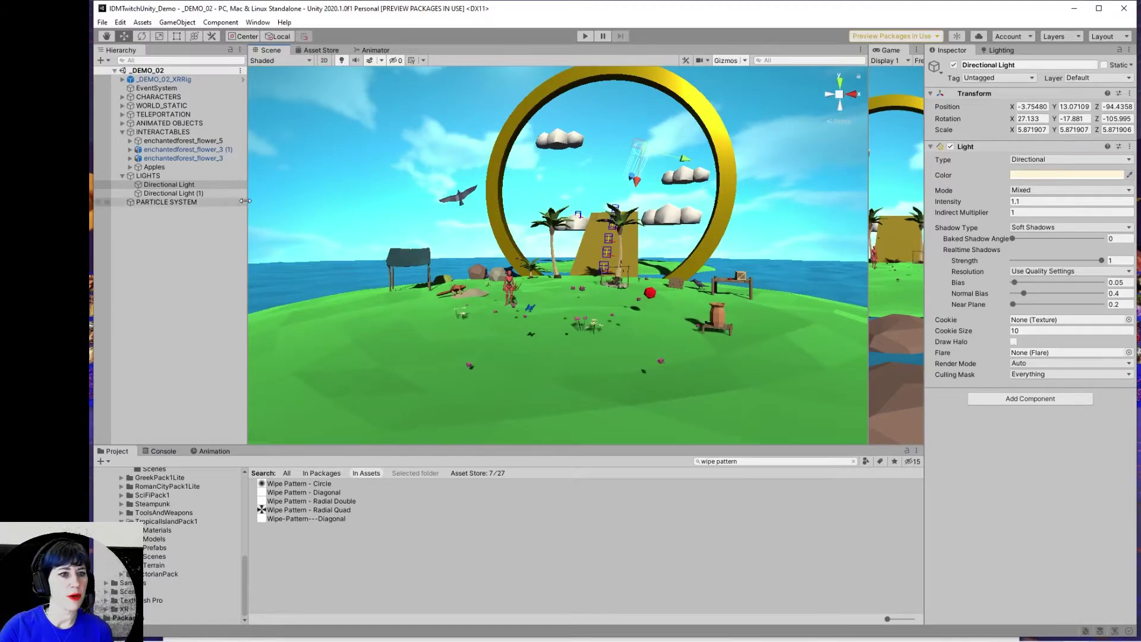
Step: Inspect the components of _DEMO_02_XRRig and its RightBaseController, and expand the four controllers under CameraOffset
{"action": "left_click", "coordinate": [152, 79]}
{"action": "left_click", "coordinate": [122, 79]}
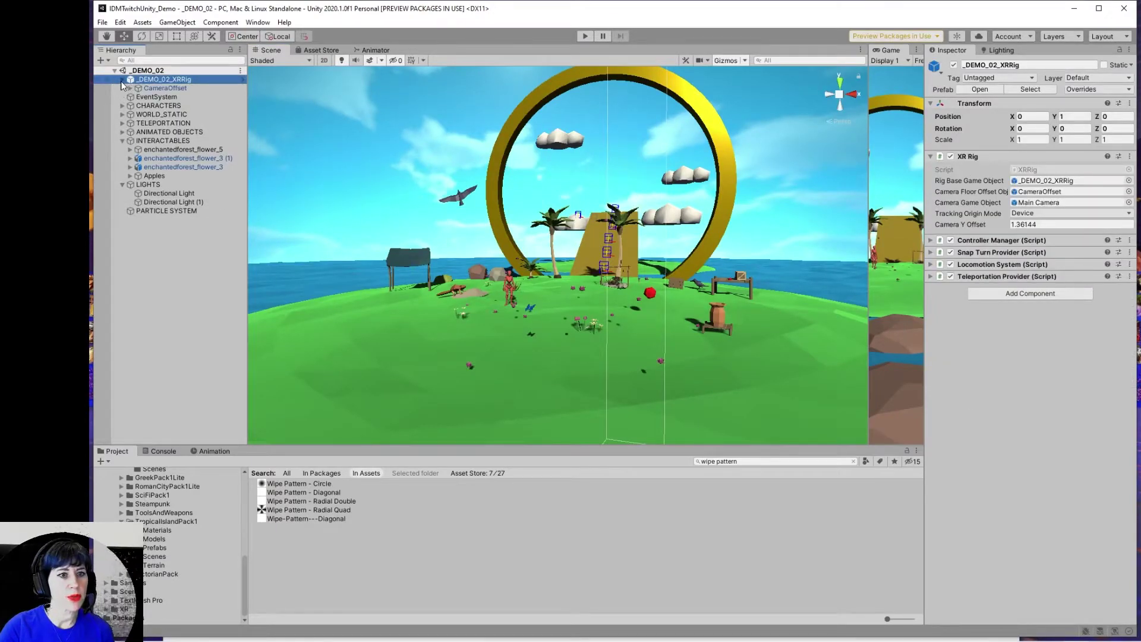
{"action": "left_click", "coordinate": [130, 88]}
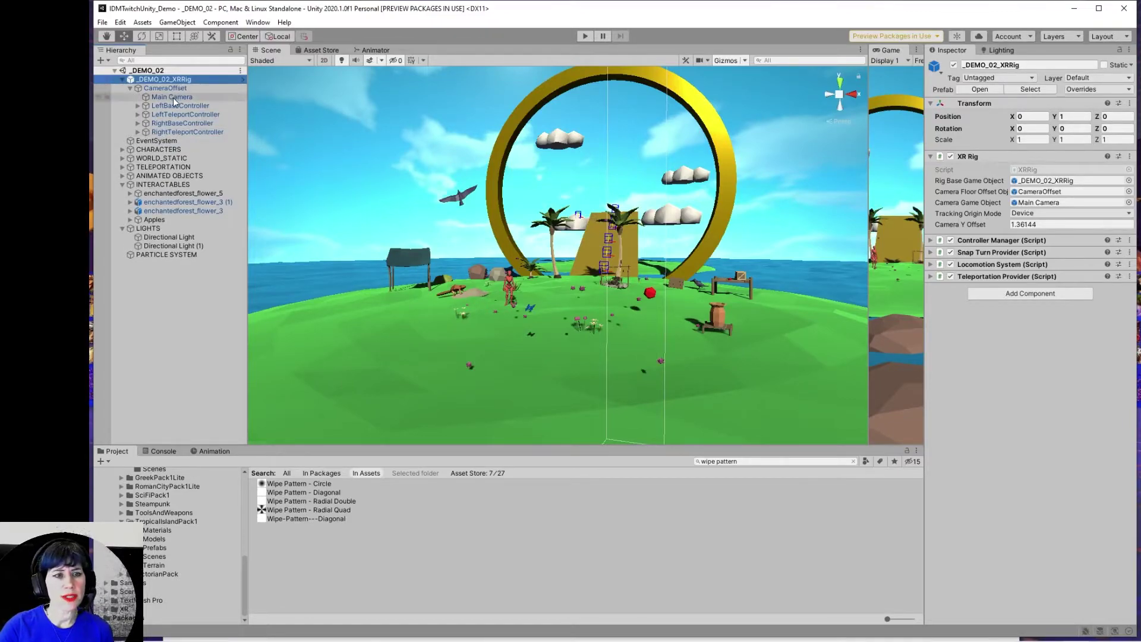
{"action": "left_click", "coordinate": [163, 122]}
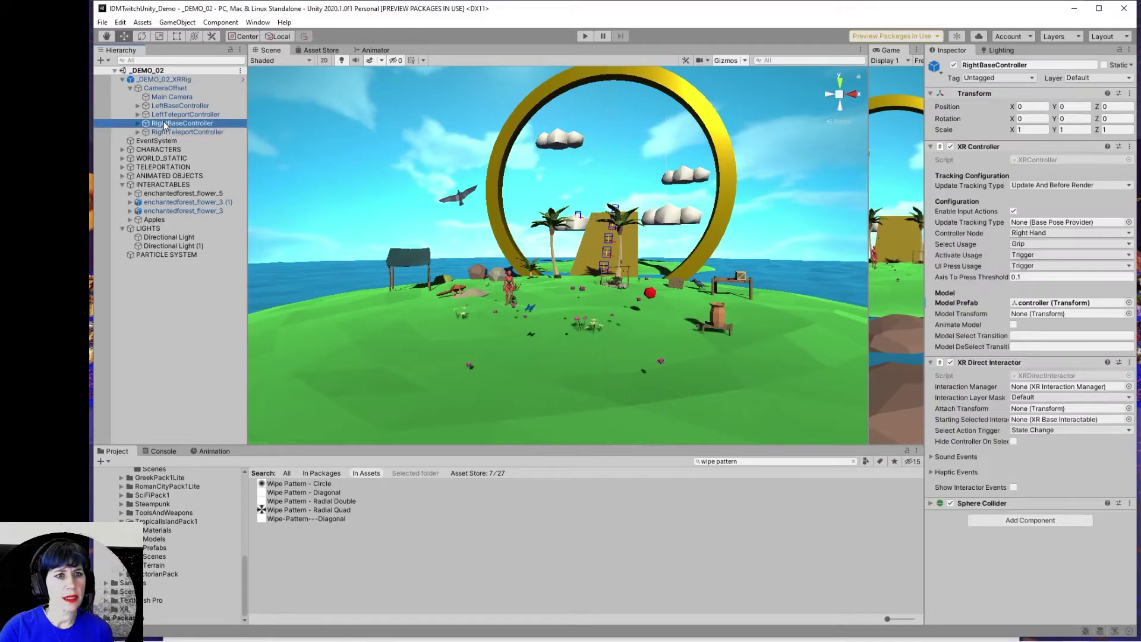
{"action": "left_click", "coordinate": [137, 123]}
{"action": "left_click", "coordinate": [138, 141]}
{"action": "left_click", "coordinate": [137, 115]}
{"action": "left_click", "coordinate": [137, 106]}
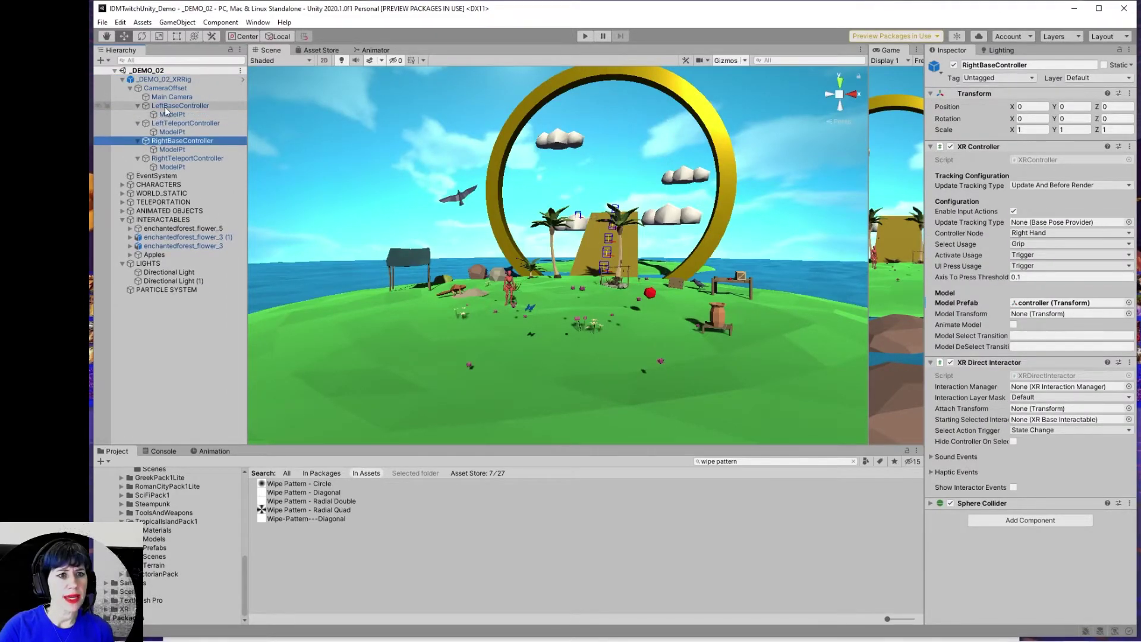
Step: Inspect the components of LeftBaseController and LeftTeleportController, including the teleport controller's line visual colors and Line Renderer positions
{"action": "left_click", "coordinate": [166, 109]}
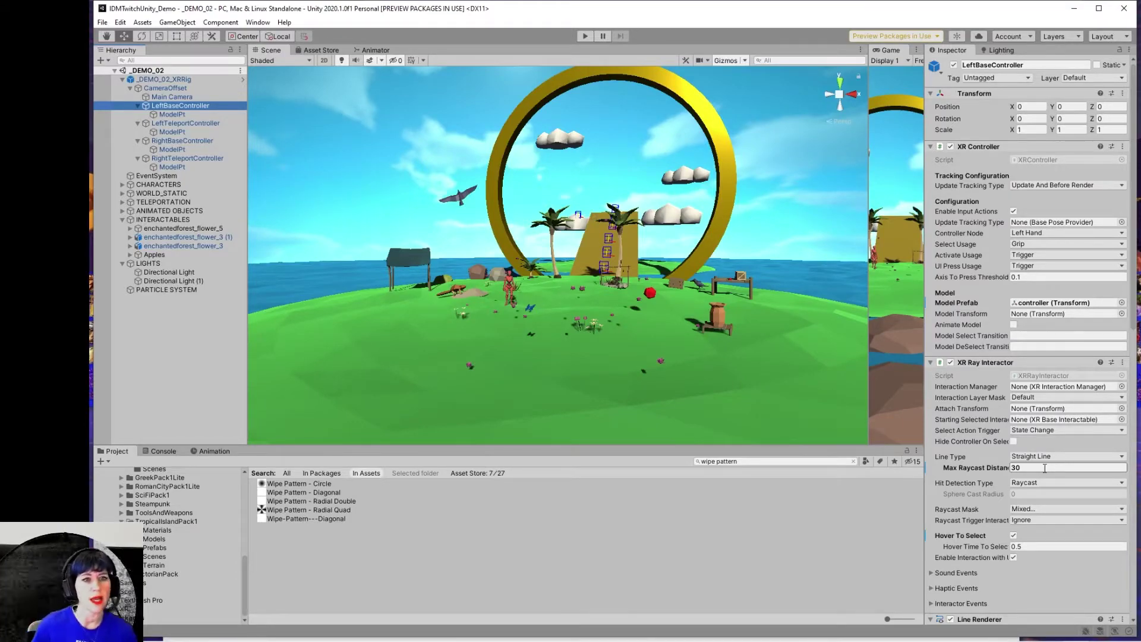
{"action": "left_click", "coordinate": [202, 124]}
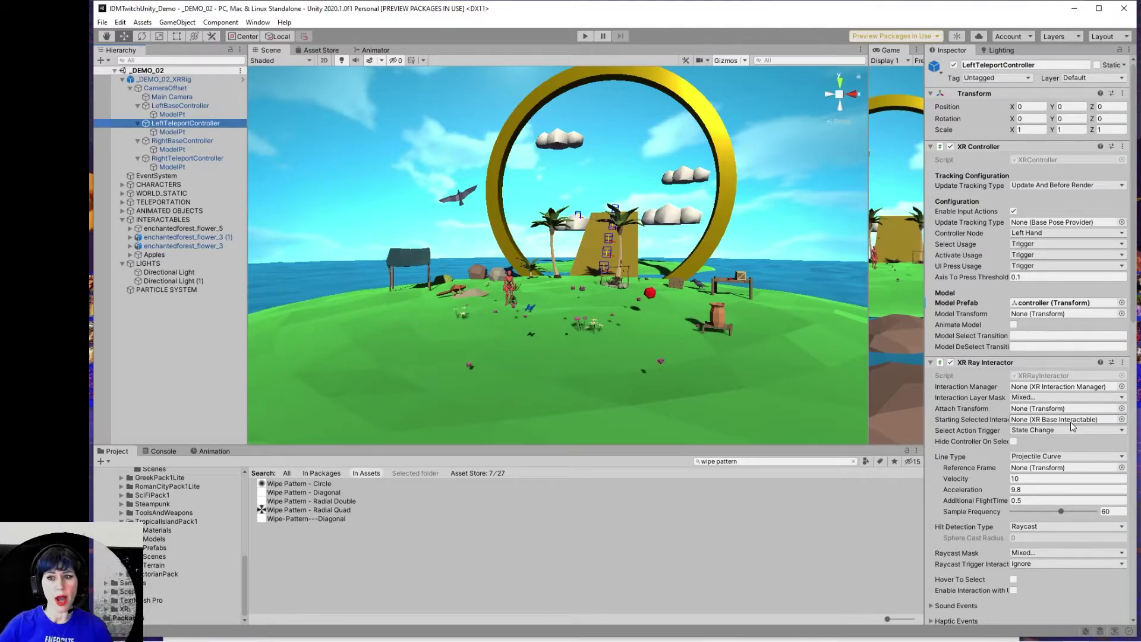
{"action": "scroll", "coordinate": [1100, 483], "scroll_direction": "down", "scroll_amount": 15}
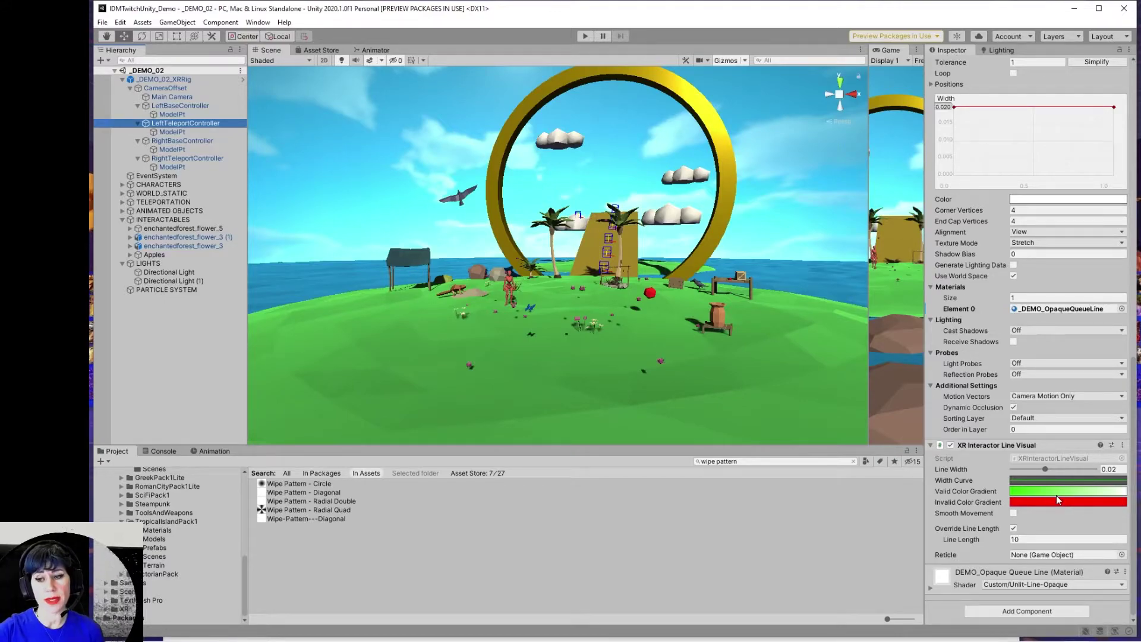
{"action": "scroll", "coordinate": [1057, 496], "scroll_direction": "up", "scroll_amount": 1}
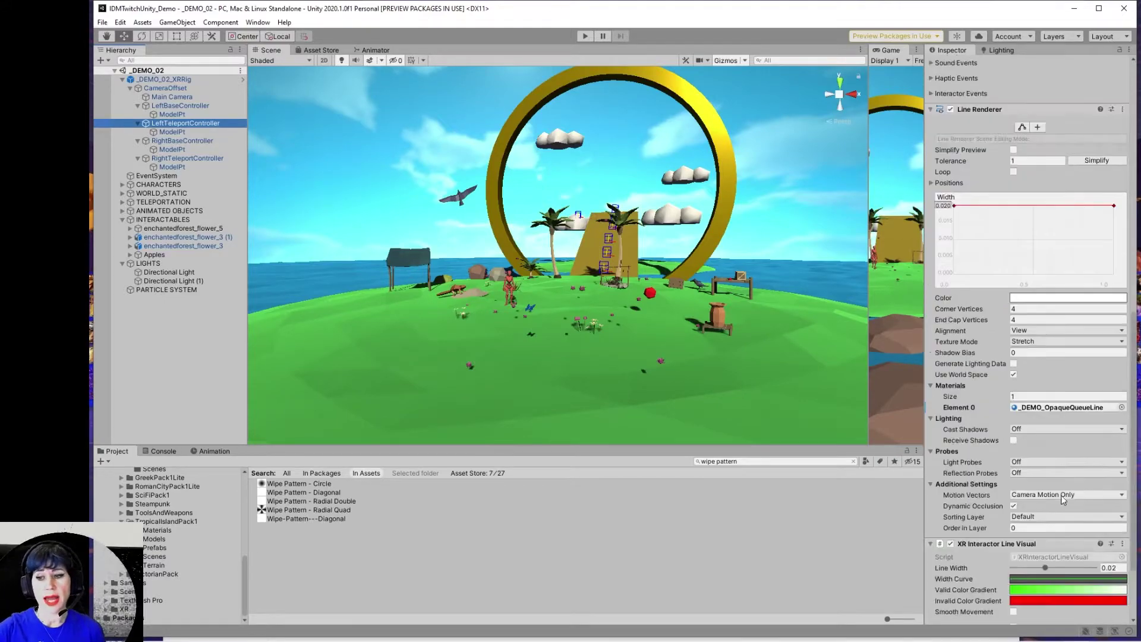
{"action": "scroll", "coordinate": [1076, 540], "scroll_direction": "down", "scroll_amount": 1}
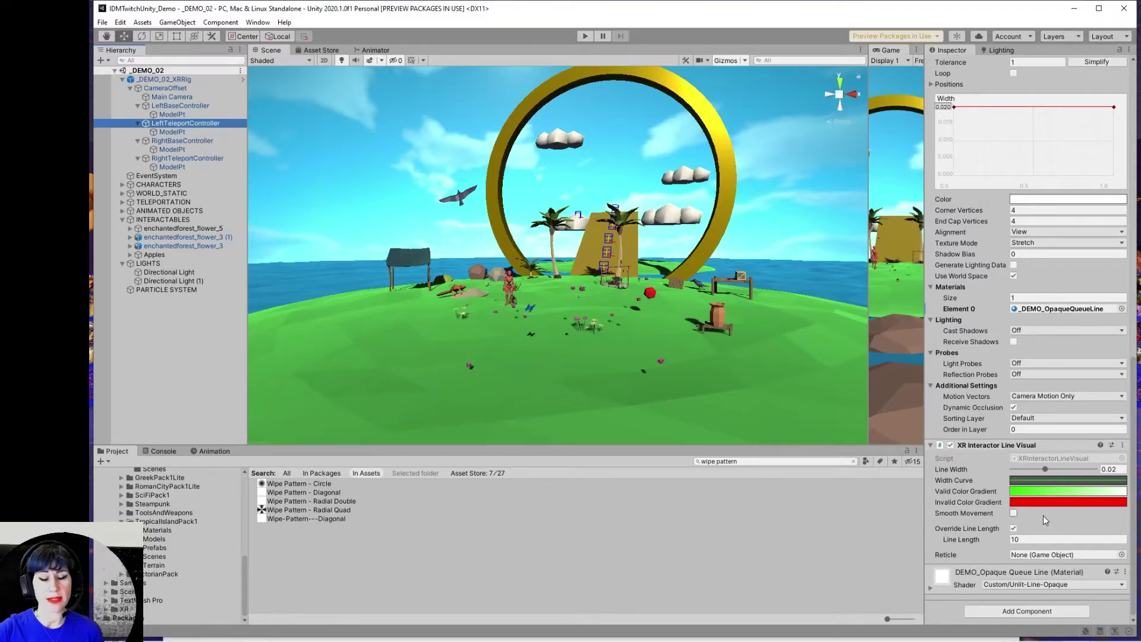
{"action": "left_click", "coordinate": [930, 445]}
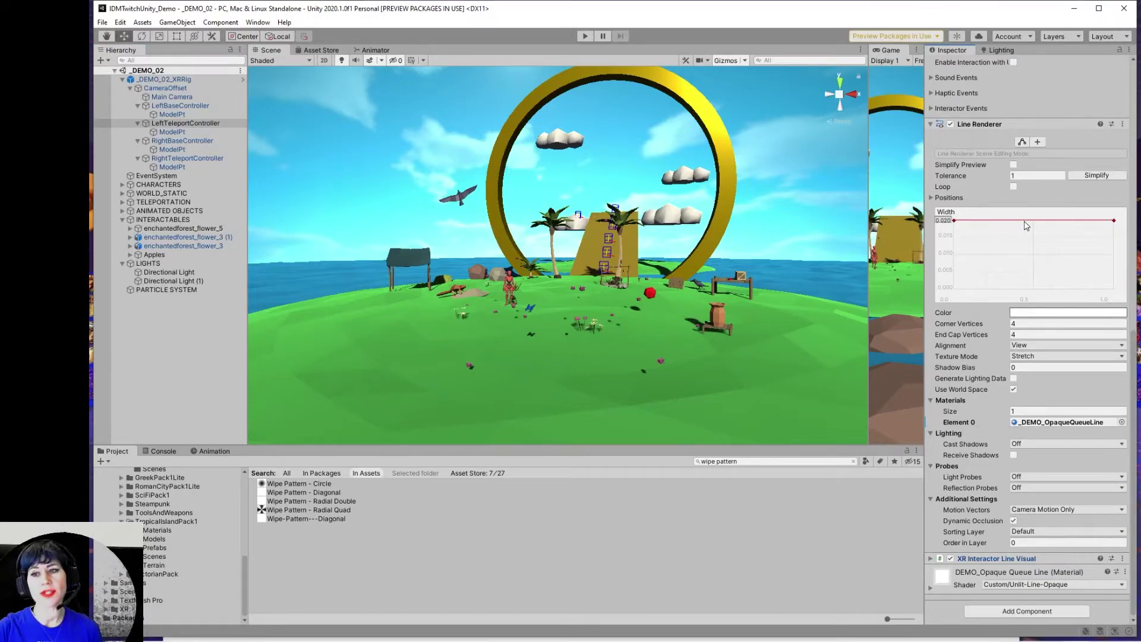
{"action": "left_click", "coordinate": [936, 199]}
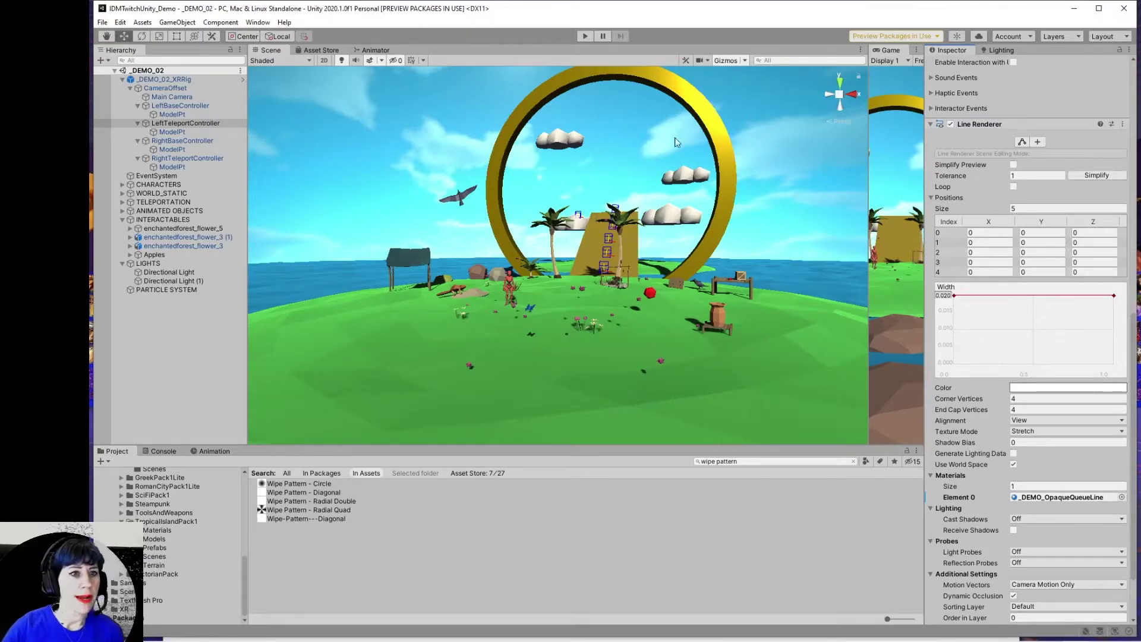
Step: Collapse _DEMO_02_XRRig, expand the CHARACTERS group and frame its Laughing character in the Scene view
{"action": "left_click", "coordinate": [127, 82]}
{"action": "left_click", "coordinate": [123, 80]}
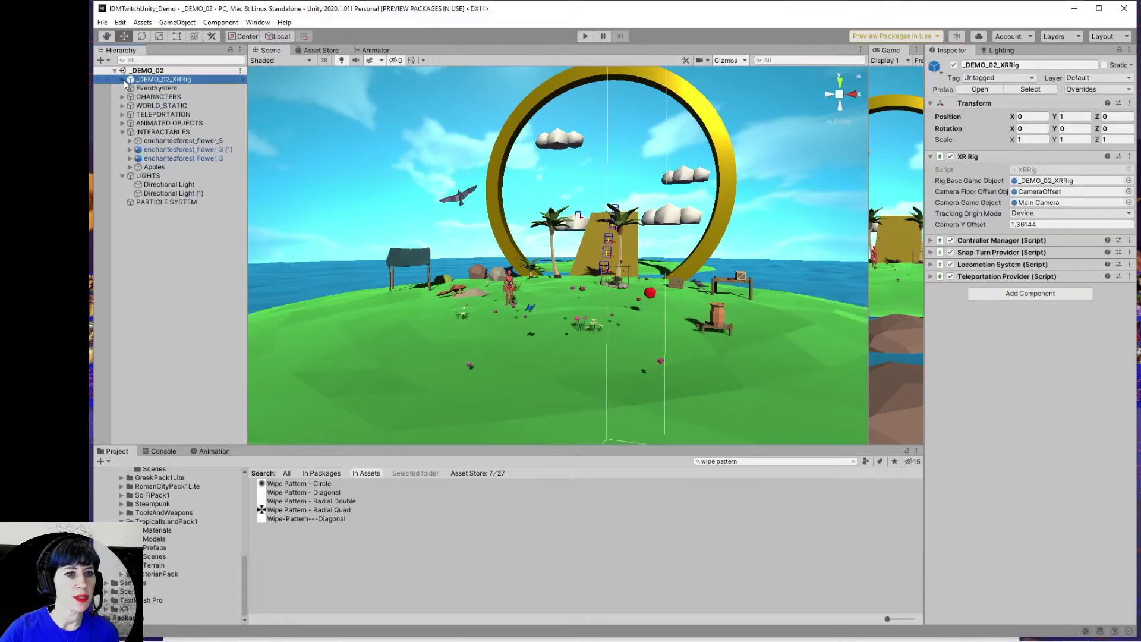
{"action": "left_click", "coordinate": [179, 88]}
{"action": "left_click", "coordinate": [221, 97]}
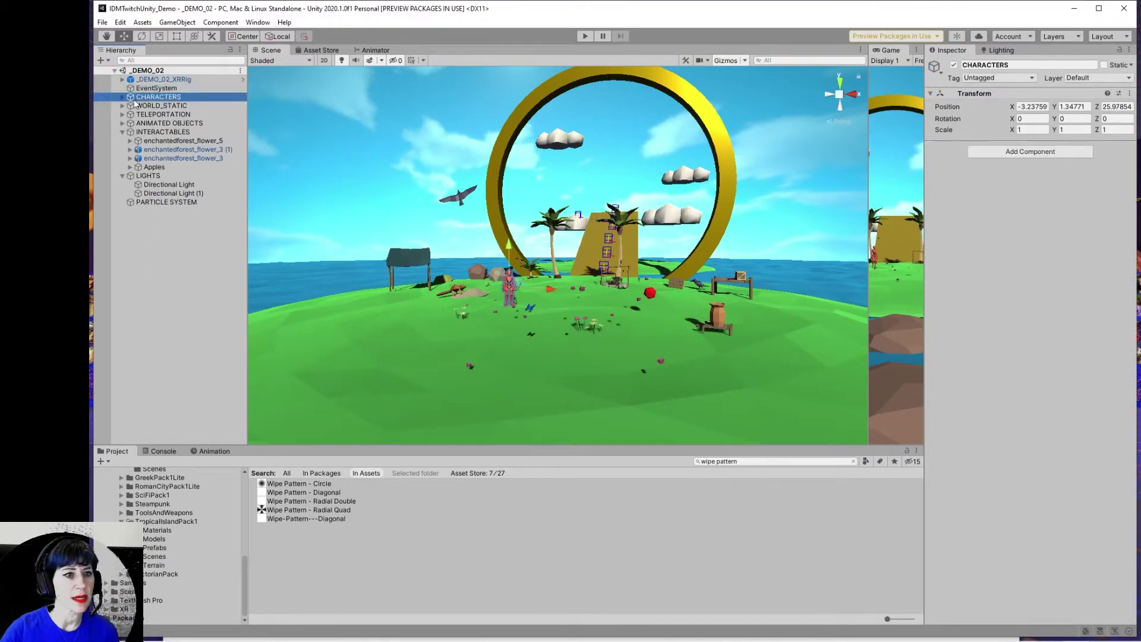
{"action": "left_click", "coordinate": [122, 98]}
{"action": "left_click", "coordinate": [154, 107]}
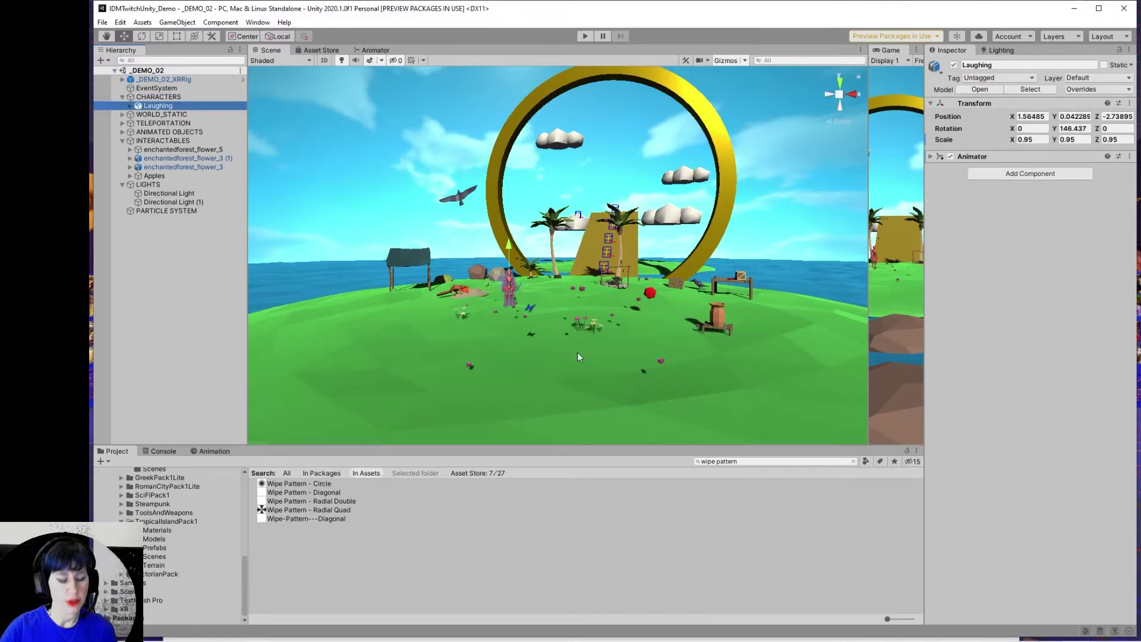
{"action": "key", "text": "f"}
{"action": "left_click_drag", "start_coordinate": [573, 348], "coordinate": [607, 346], "text": "alt"}
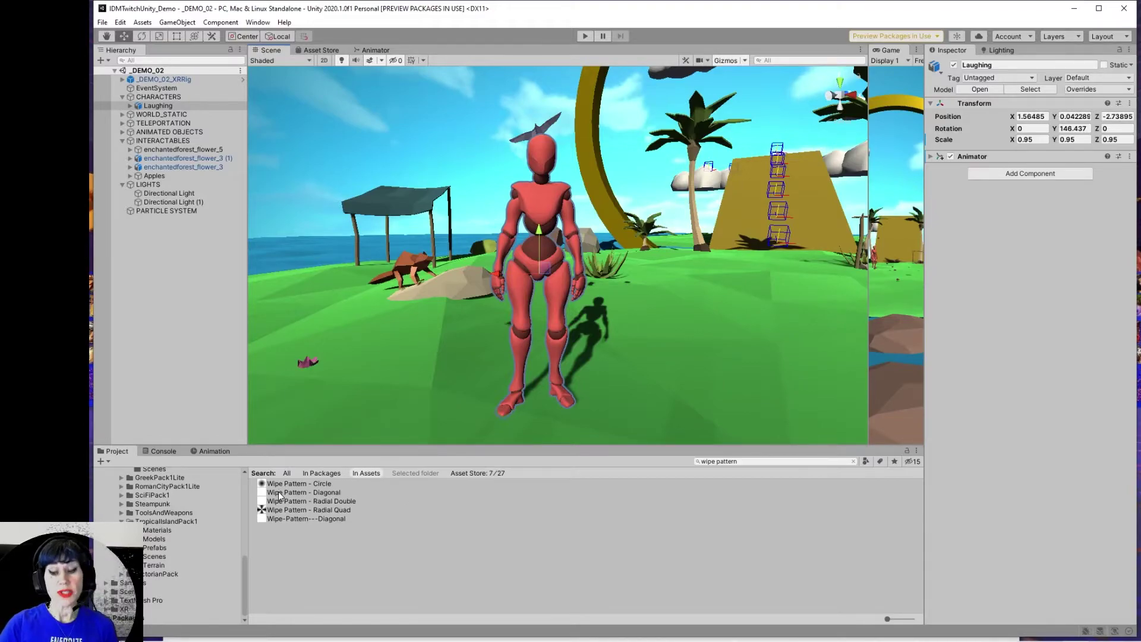
Step: Switch to the browser, open mixamo.com in the new tab and widen the browser window
{"action": "key", "text": "alt+Tab"}
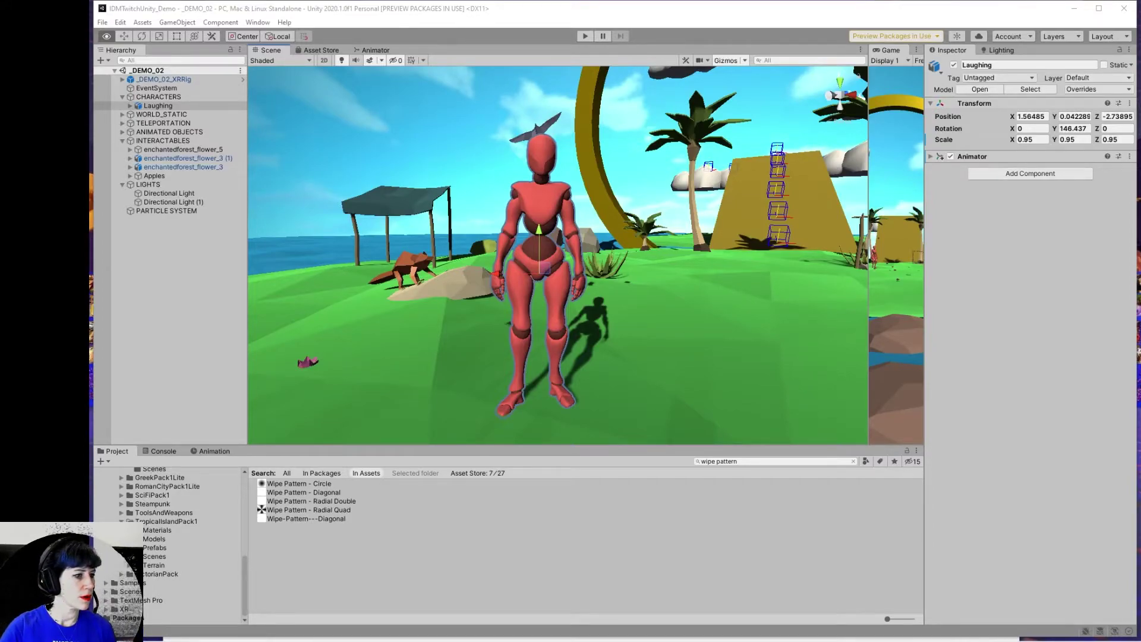
{"action": "key", "text": "alt+Tab"}
{"action": "left_click_drag", "start_coordinate": [305, 7], "coordinate": [370, 160]}
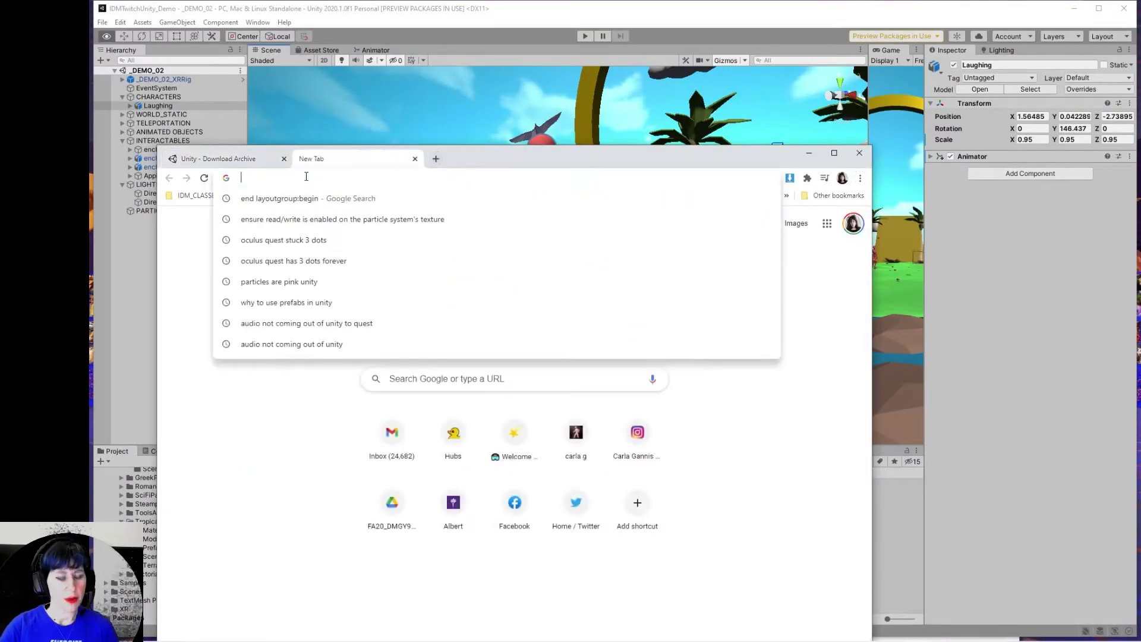
{"action": "type", "text": "mixamo"}
{"action": "key", "text": "BackSpace"}
{"action": "key", "text": "BackSpace"}
{"action": "type", "text": "amo.com"}
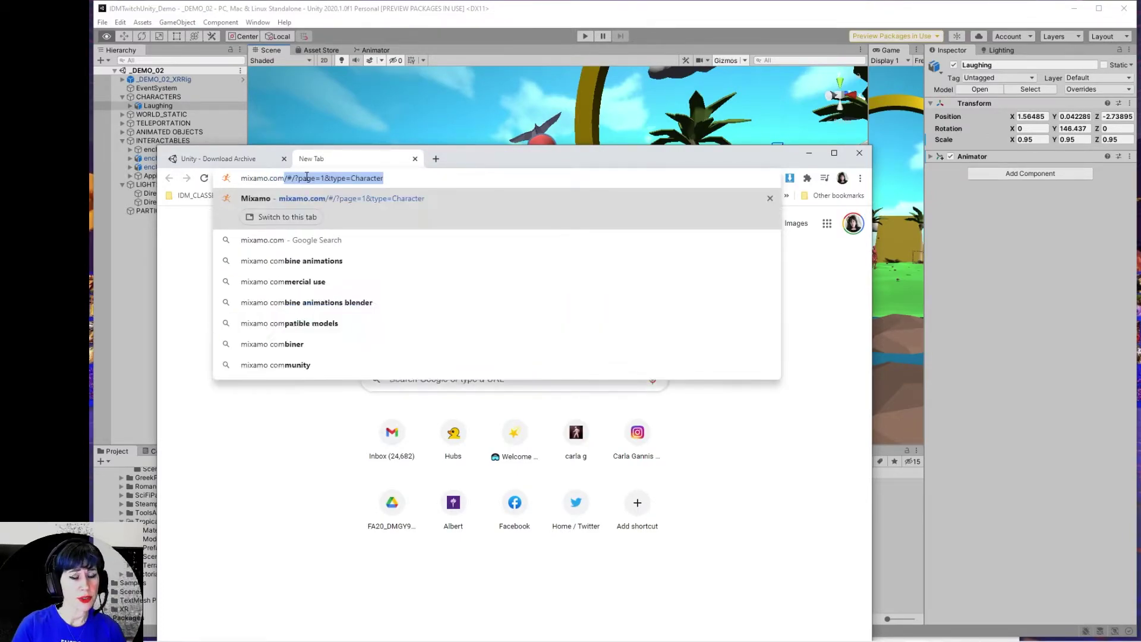
{"action": "key", "text": "Return"}
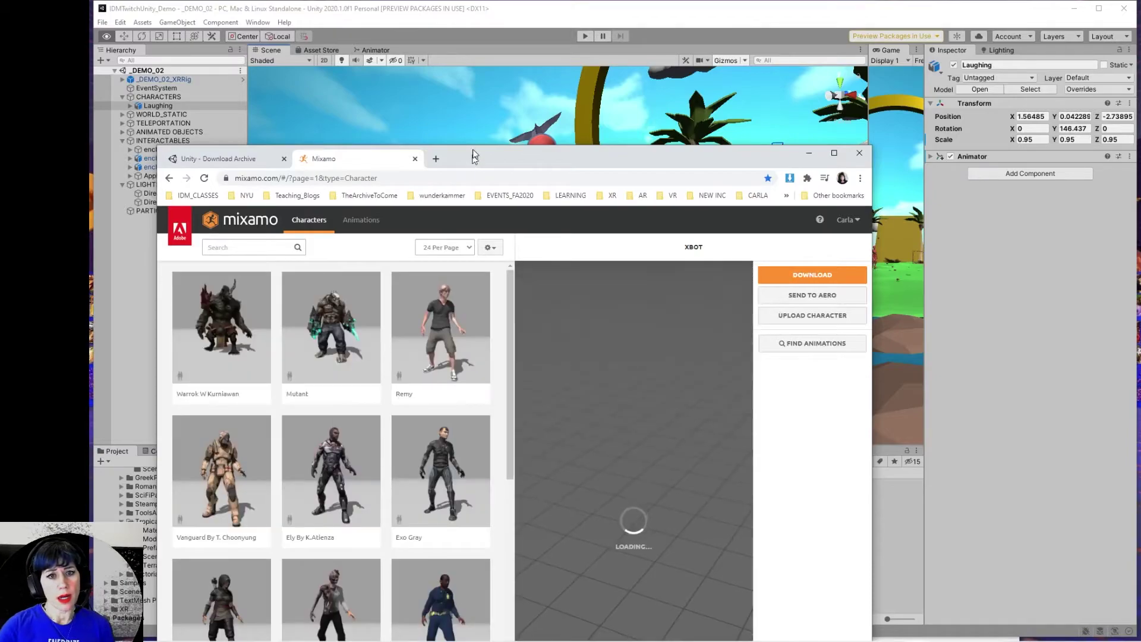
{"action": "left_click_drag", "start_coordinate": [461, 156], "coordinate": [525, 42]}
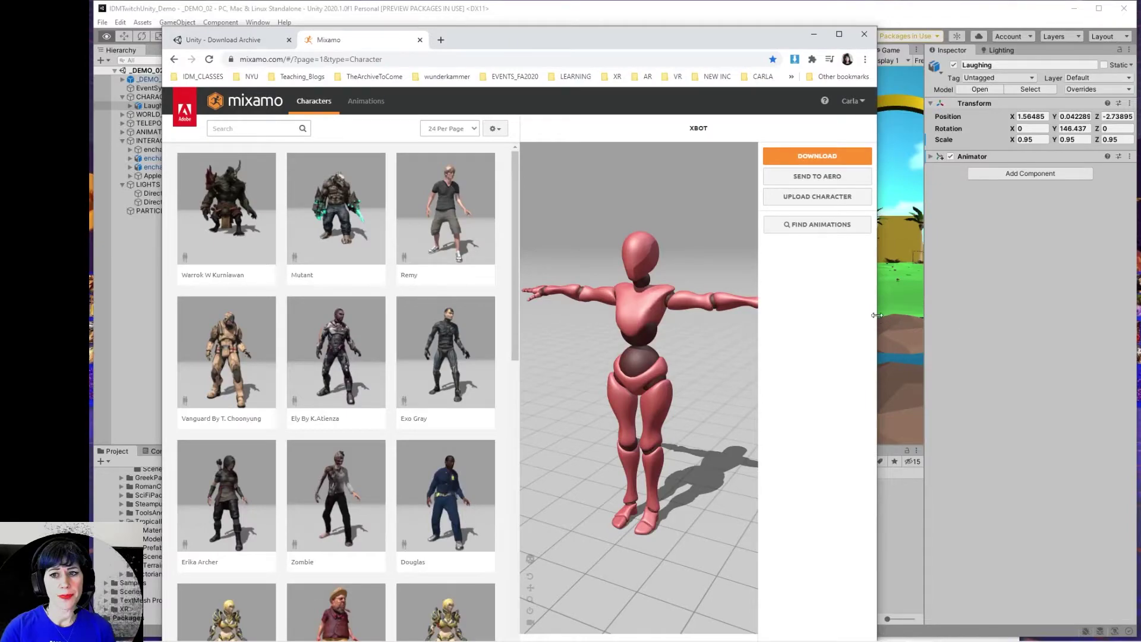
{"action": "left_click_drag", "start_coordinate": [876, 315], "coordinate": [1019, 316]}
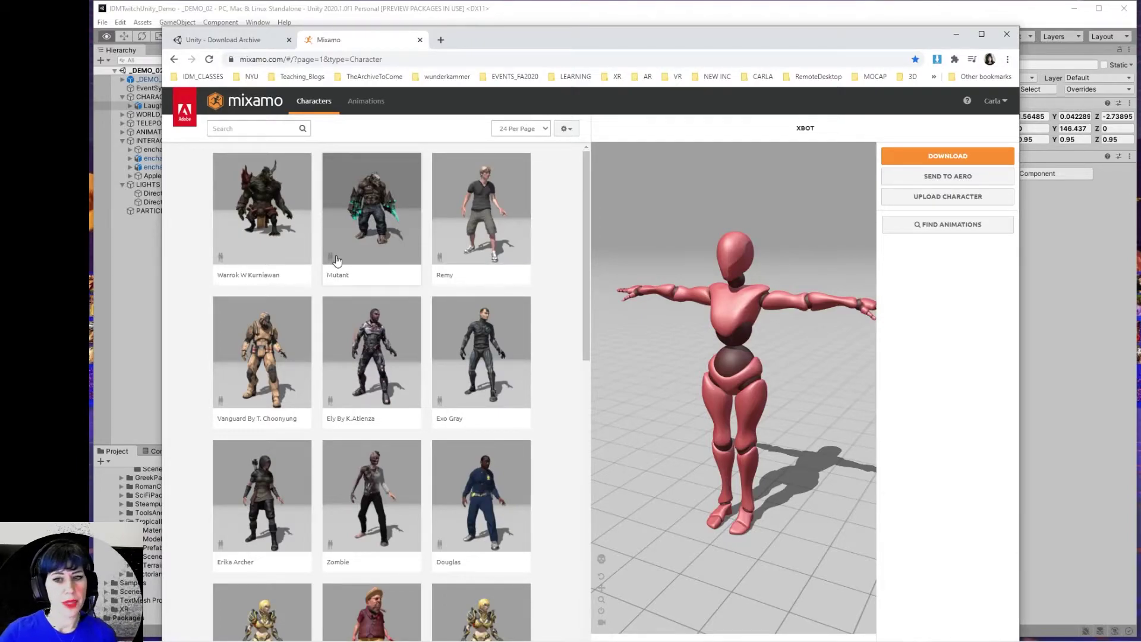
Step: Search the Mixamo characters for "laughing" and "laugh", and clear the search
{"action": "left_click", "coordinate": [254, 128]}
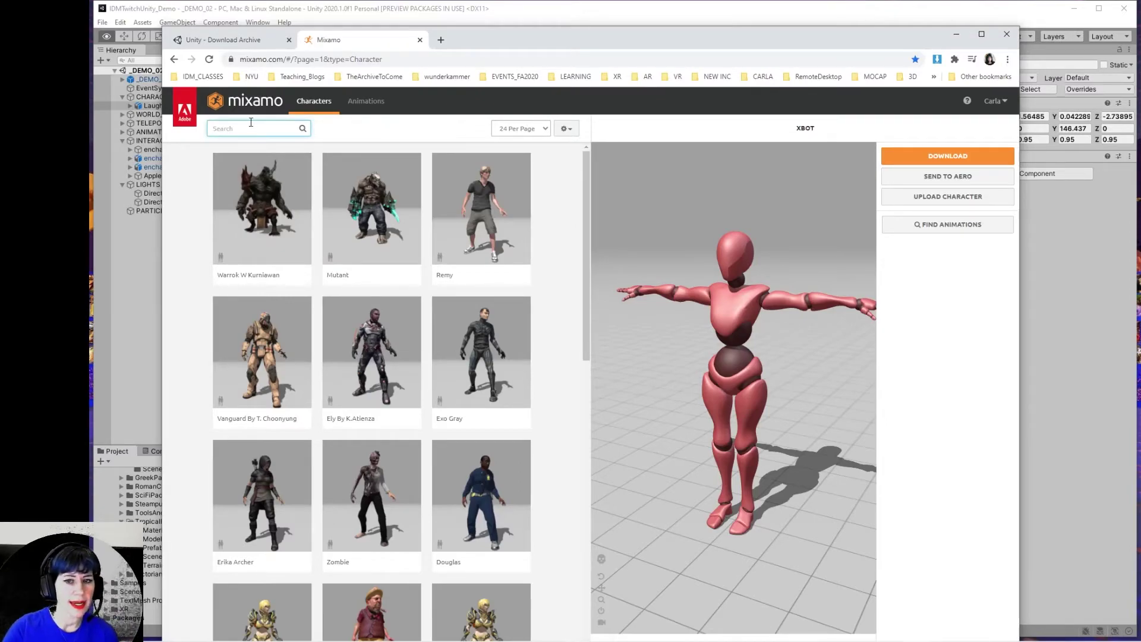
{"action": "type", "text": "laughing"}
{"action": "key", "text": "Return"}
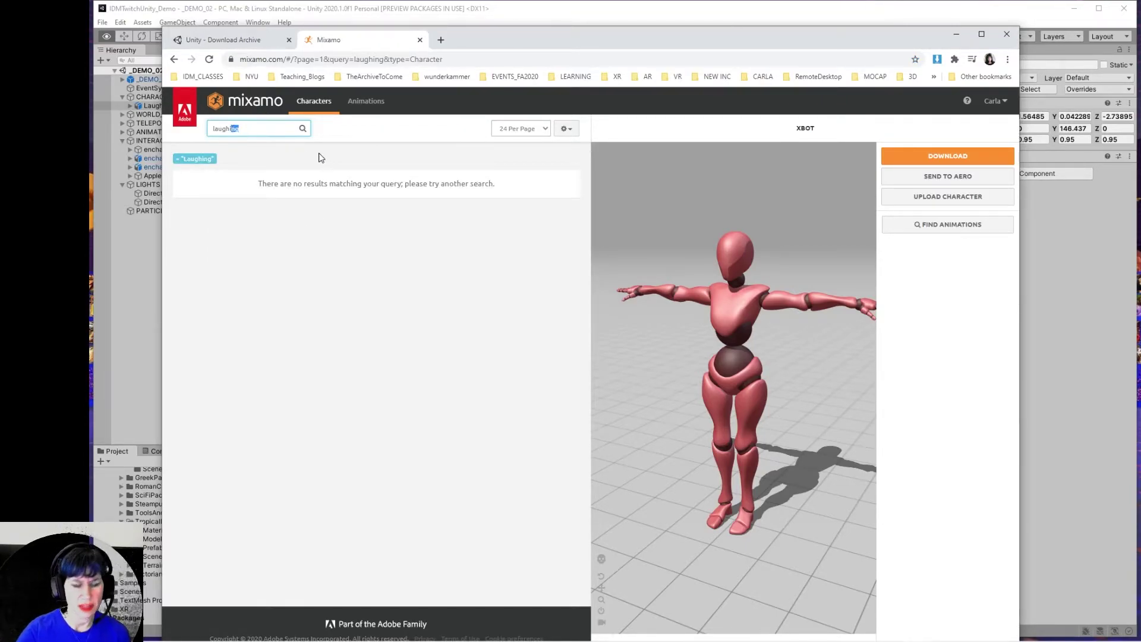
{"action": "key", "text": "BackSpace"}
{"action": "key", "text": "Return"}
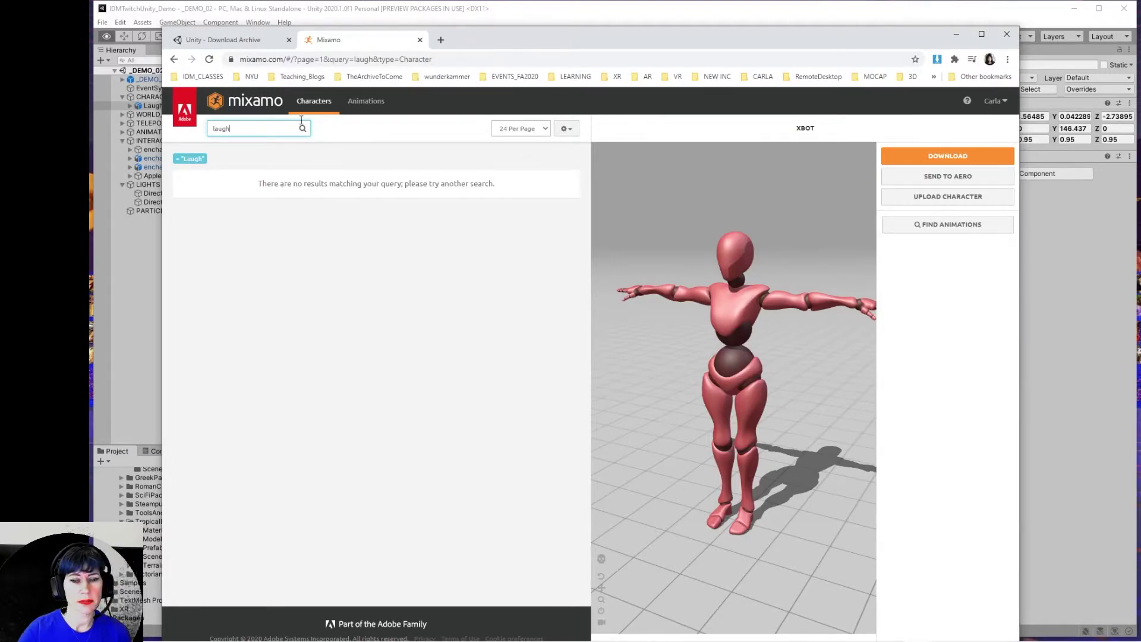
{"action": "left_click_drag", "start_coordinate": [266, 127], "coordinate": [211, 124]}
{"action": "key", "text": "BackSpace"}
{"action": "key", "text": "Return"}
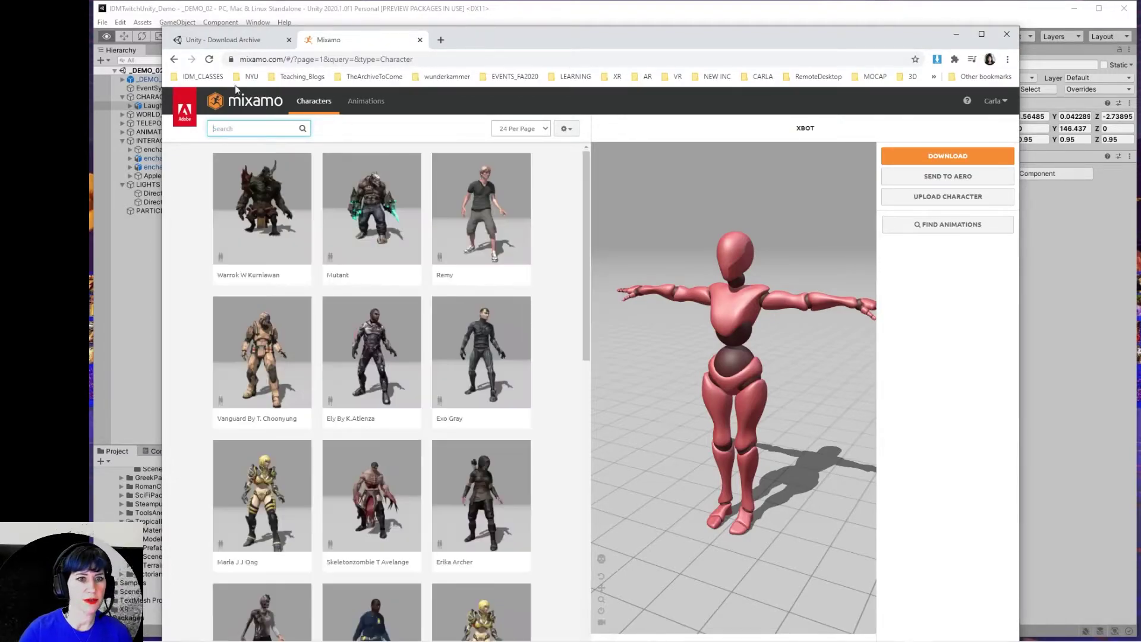
Step: Search the Mixamo animations for "laughing"
{"action": "left_click", "coordinate": [363, 105]}
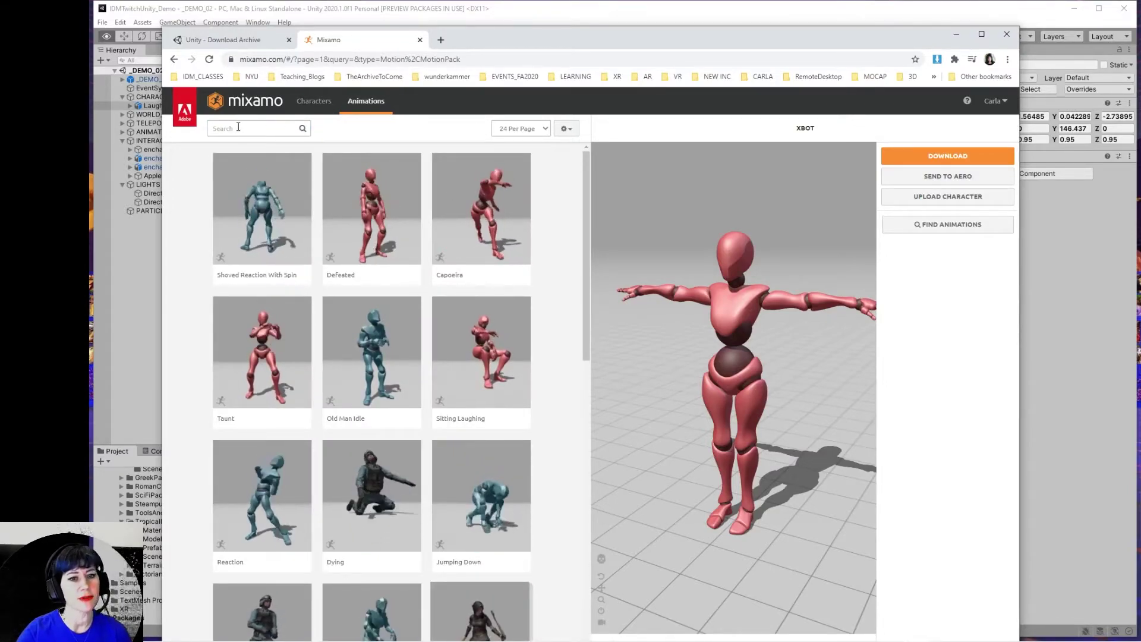
{"action": "left_click", "coordinate": [249, 126]}
{"action": "type", "text": "laughing"}
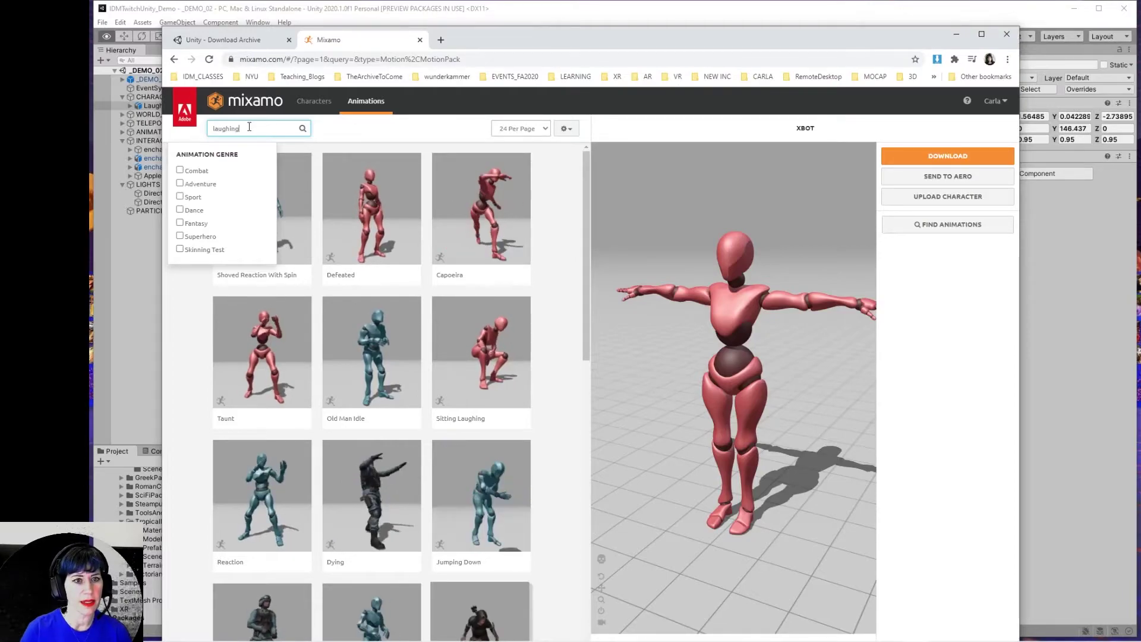
{"action": "key", "text": "Return"}
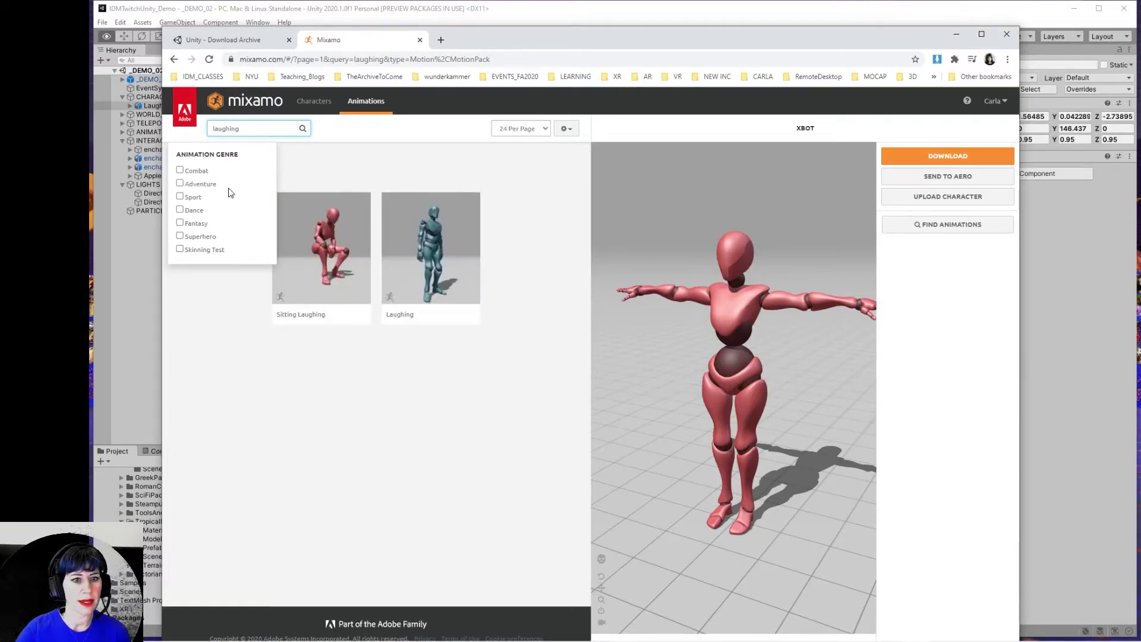
Step: Apply the Laughing animation to the XBot, set its Arm Movement to 61 and try different Funniness amounts
{"action": "left_click", "coordinate": [412, 285]}
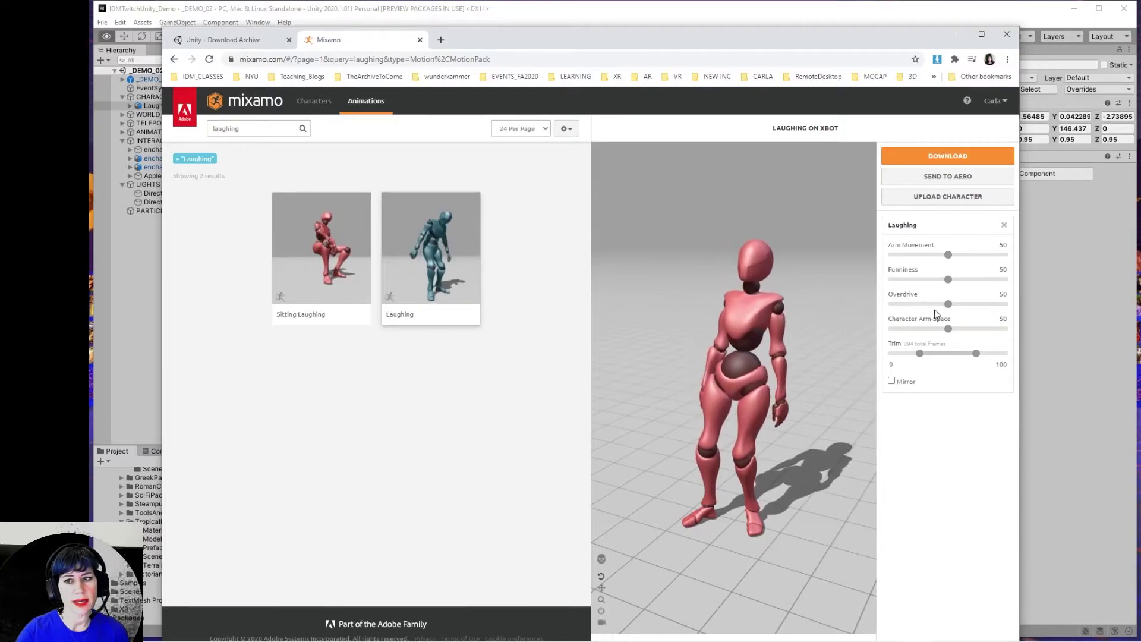
{"action": "left_click_drag", "start_coordinate": [948, 255], "coordinate": [931, 284]}
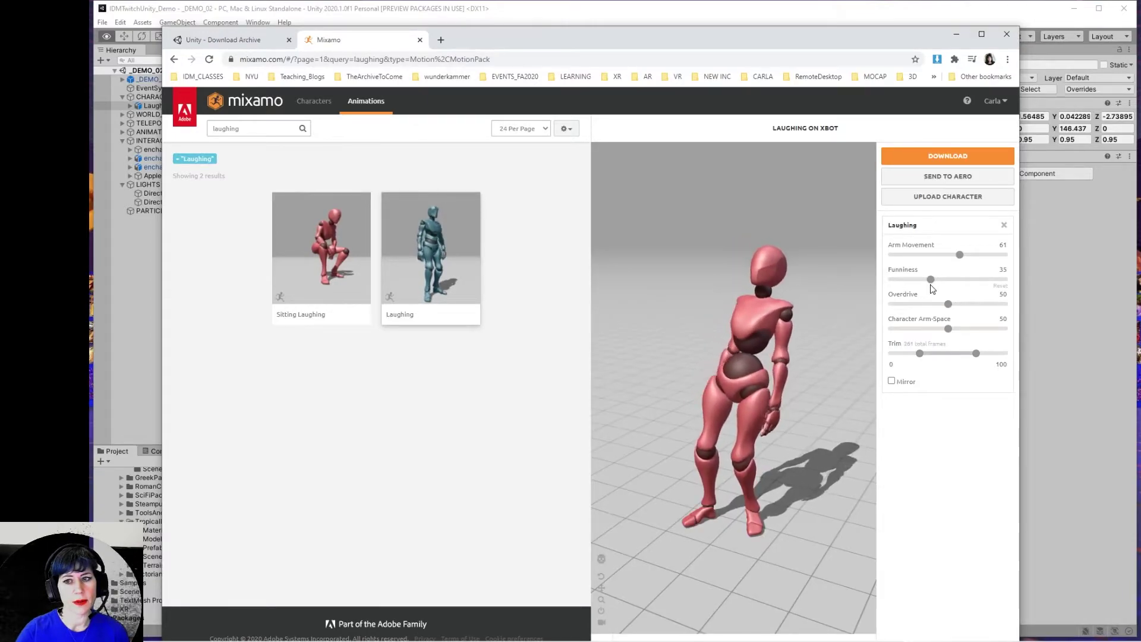
{"action": "left_click_drag", "start_coordinate": [931, 283], "coordinate": [973, 305]}
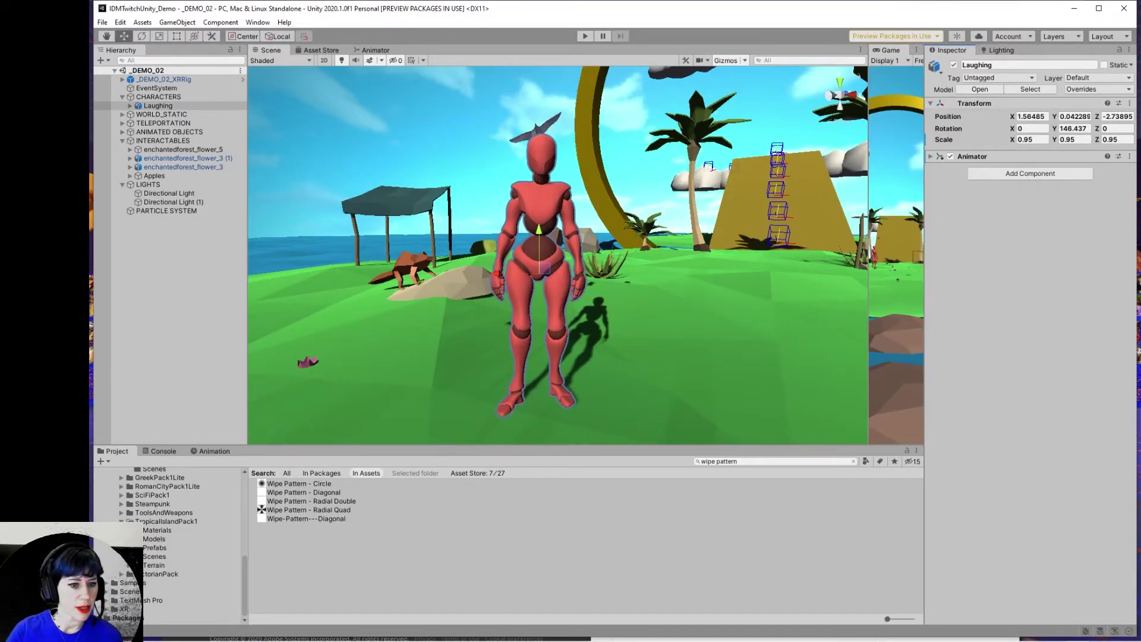
Step: Return to Unity, open the project's Characters folder and expand the Laughing model's contents
{"action": "scroll", "coordinate": [143, 565], "scroll_direction": "up", "scroll_amount": 10}
{"action": "left_click", "coordinate": [151, 532]}
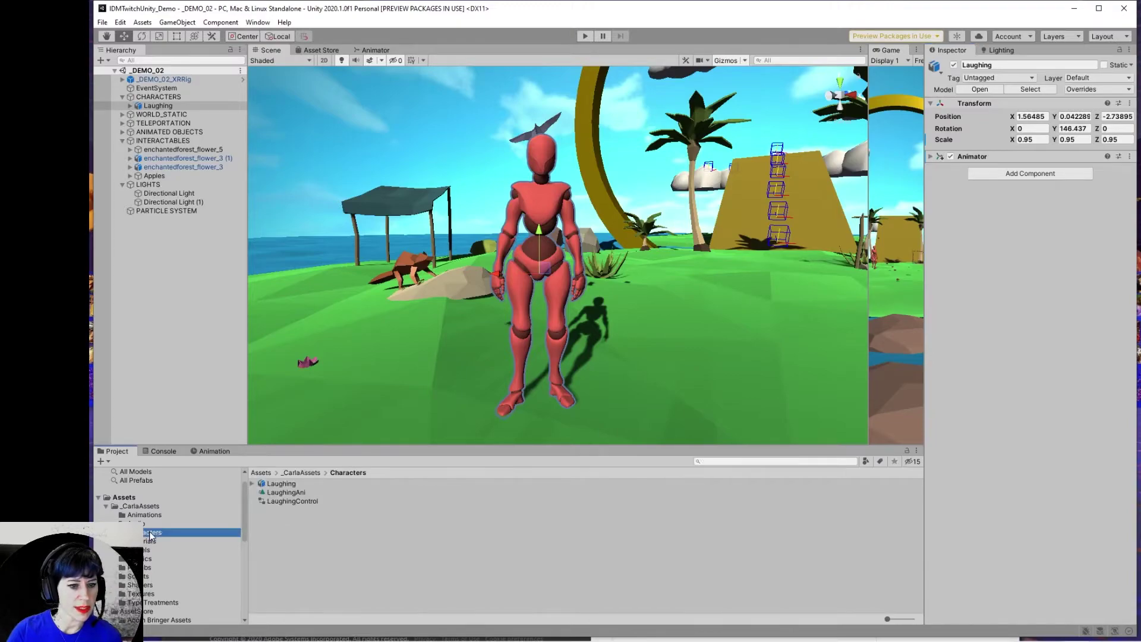
{"action": "left_click", "coordinate": [252, 484]}
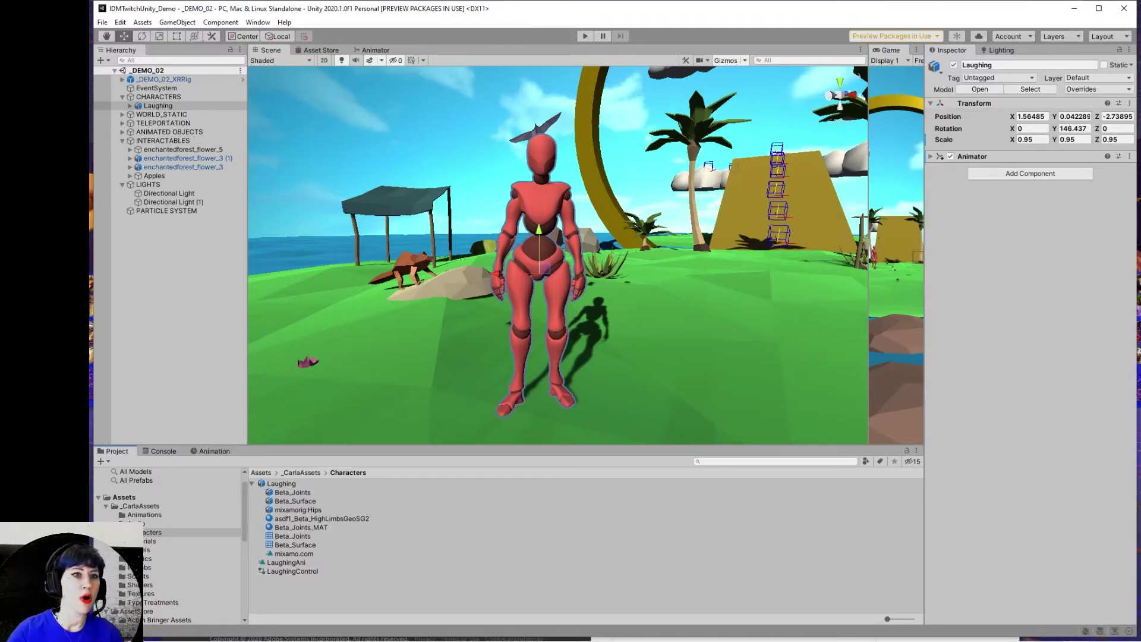
Step: Locate the Laughing model in the Downloads folder through Import New Asset, and cancel the import
{"action": "left_click", "coordinate": [142, 23]}
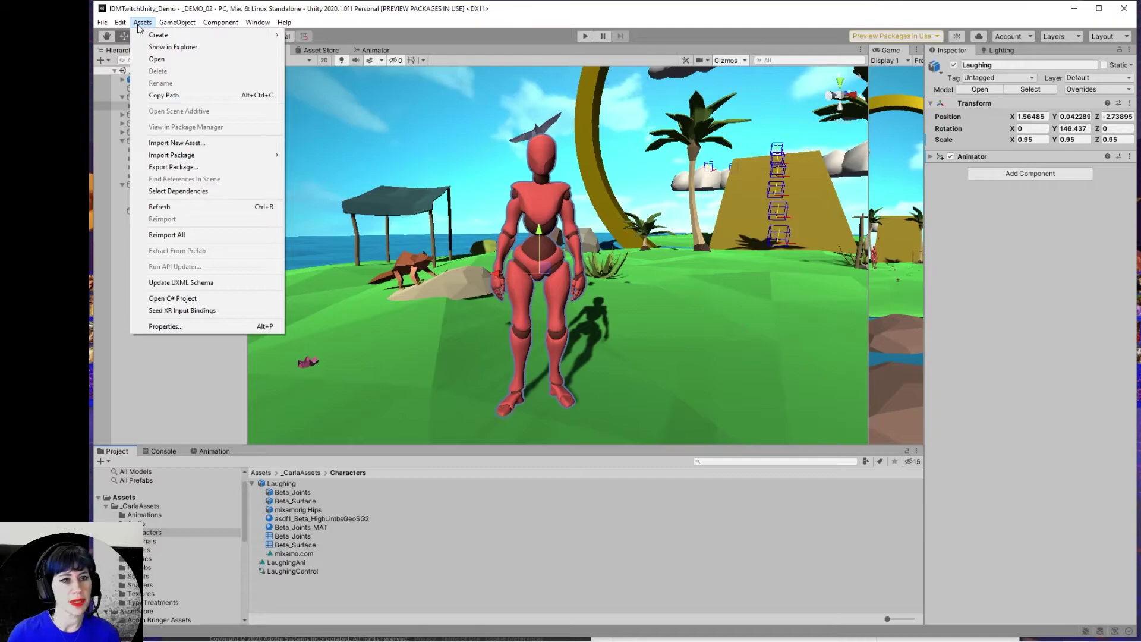
{"action": "left_click", "coordinate": [177, 143]}
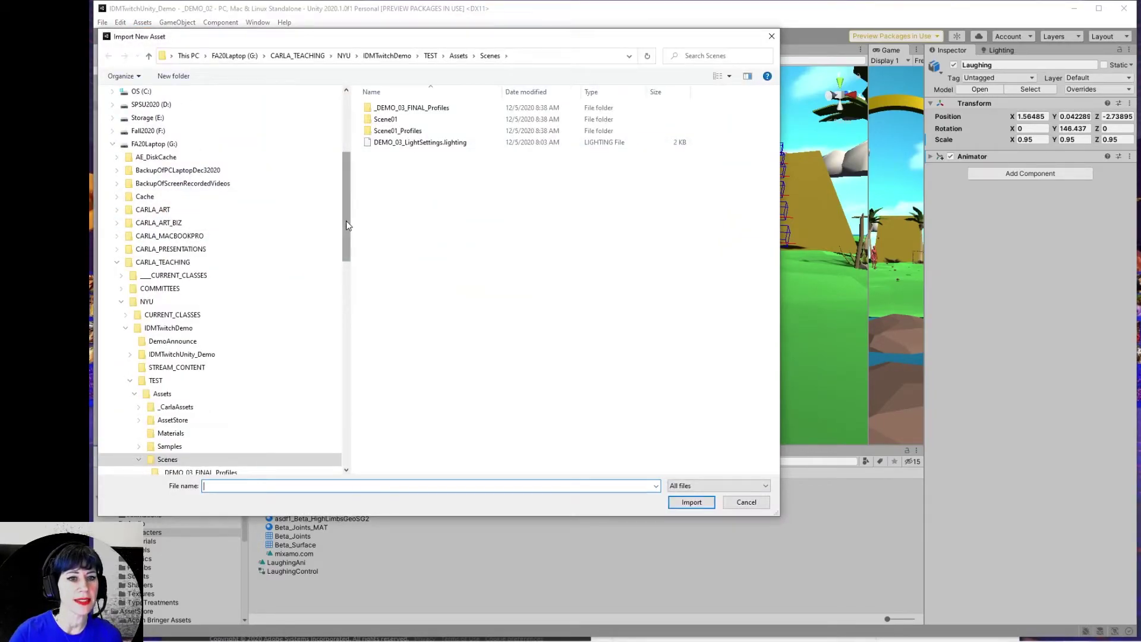
{"action": "scroll", "coordinate": [345, 220], "scroll_direction": "up", "scroll_amount": 5}
{"action": "left_click", "coordinate": [147, 232]}
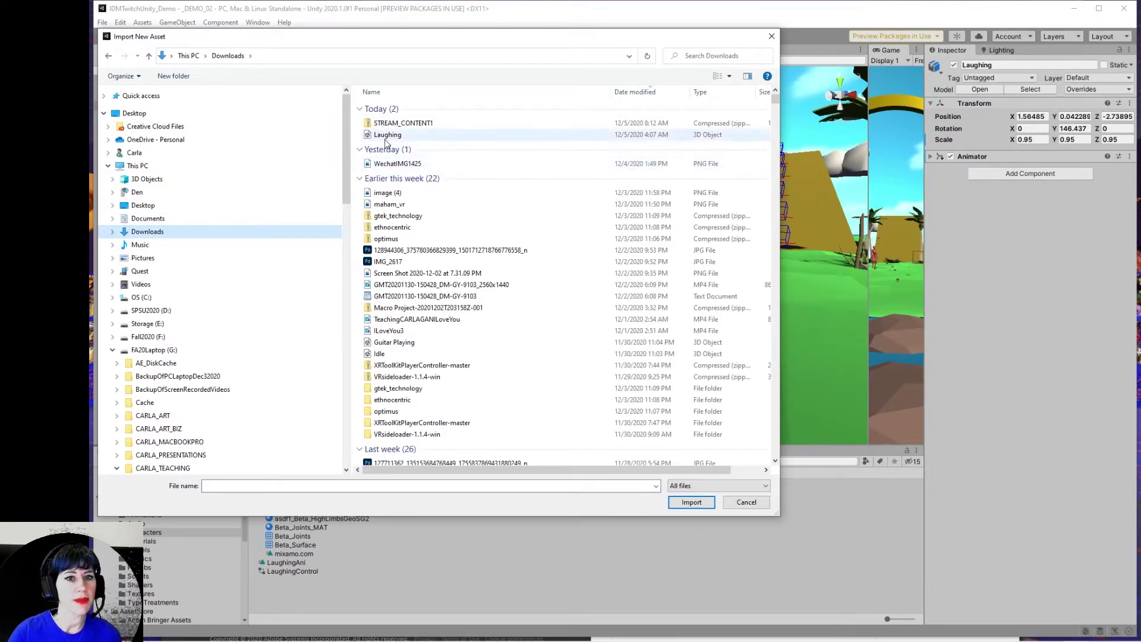
{"action": "left_click", "coordinate": [739, 507]}
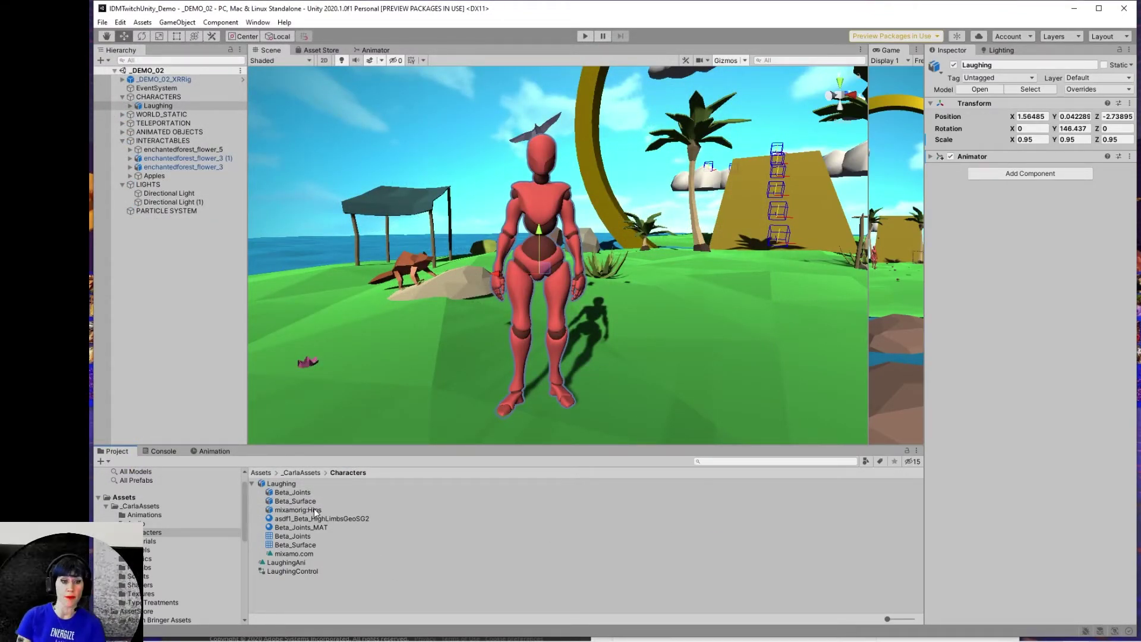
Step: Play the mixamo.com animation clip of the Laughing model in an enlarged Inspector preview
{"action": "left_click", "coordinate": [304, 555]}
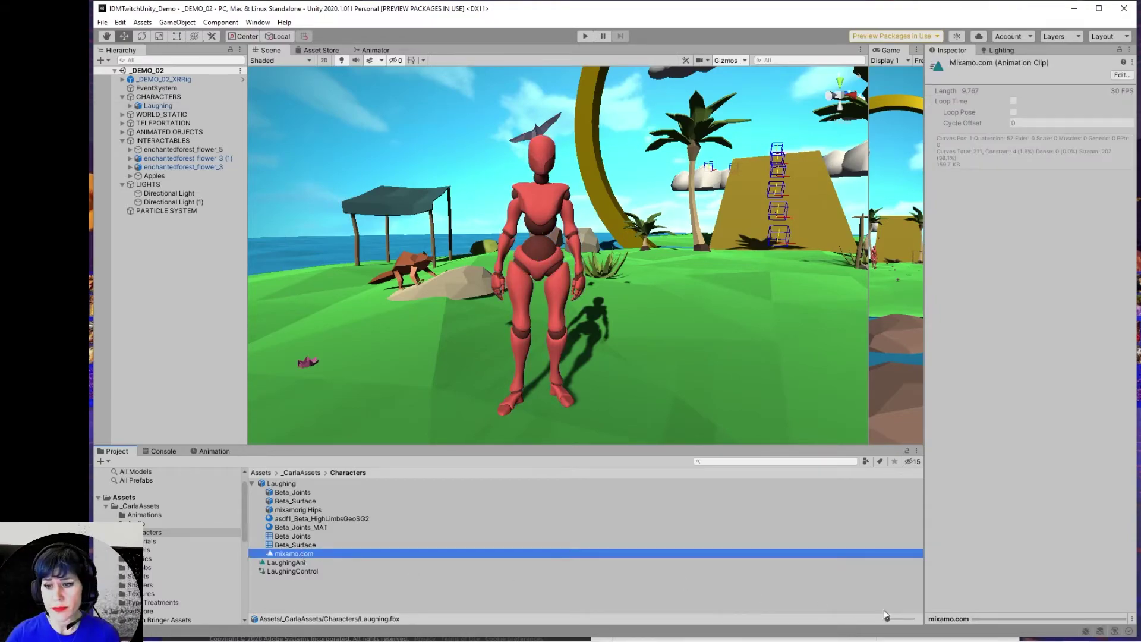
{"action": "left_click_drag", "start_coordinate": [982, 615], "coordinate": [968, 459]}
{"action": "left_click", "coordinate": [934, 471]}
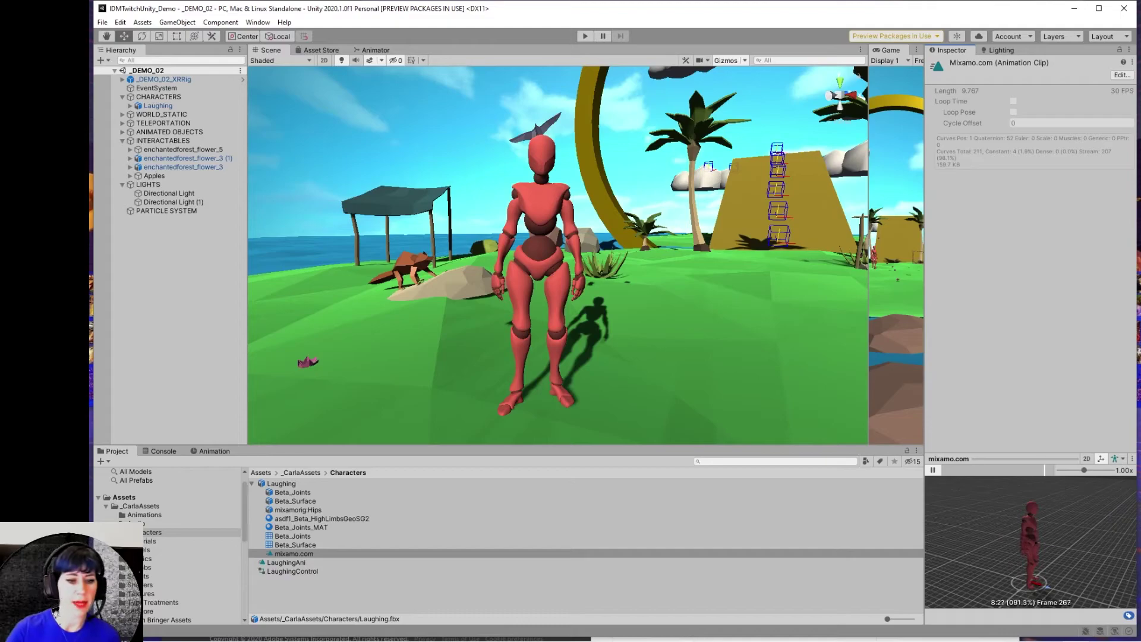
Step: Examine the LaughingAni clip's keyframes in the Animation window and compare its clip settings with those of the model's mixamo.com clip
{"action": "left_click", "coordinate": [337, 563]}
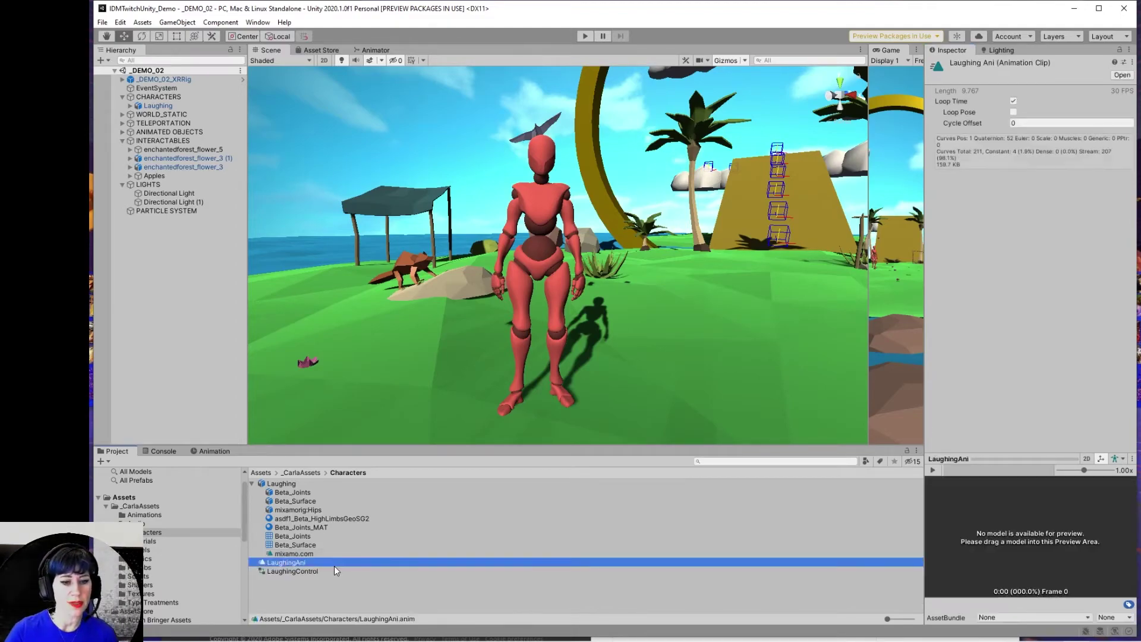
{"action": "left_click", "coordinate": [257, 23]}
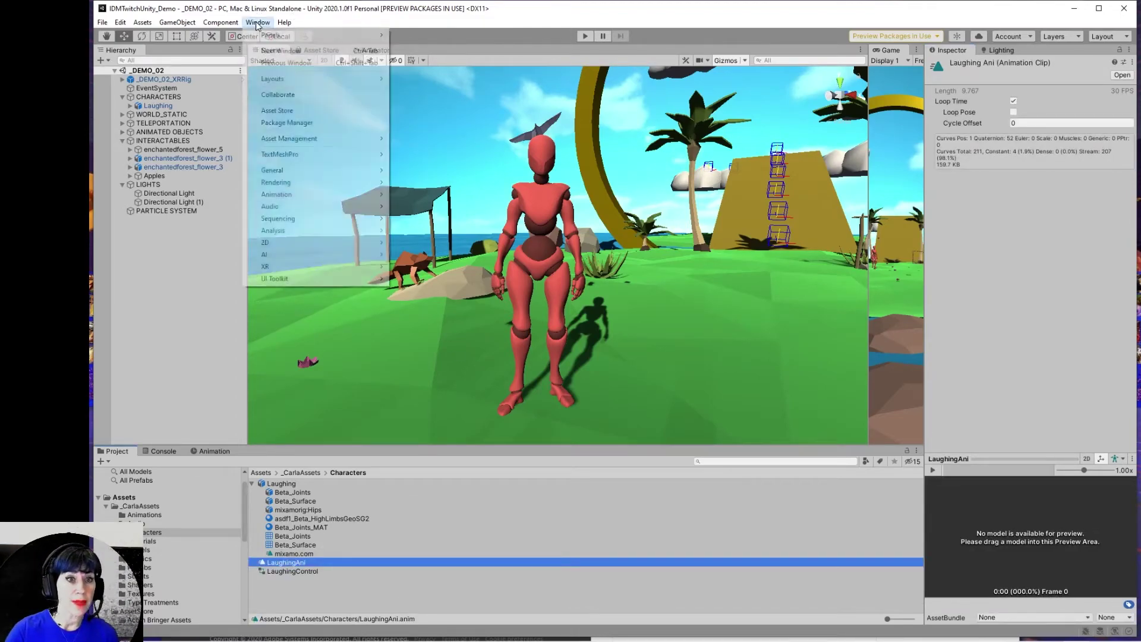
{"action": "mouse_move", "coordinate": [270, 35]}
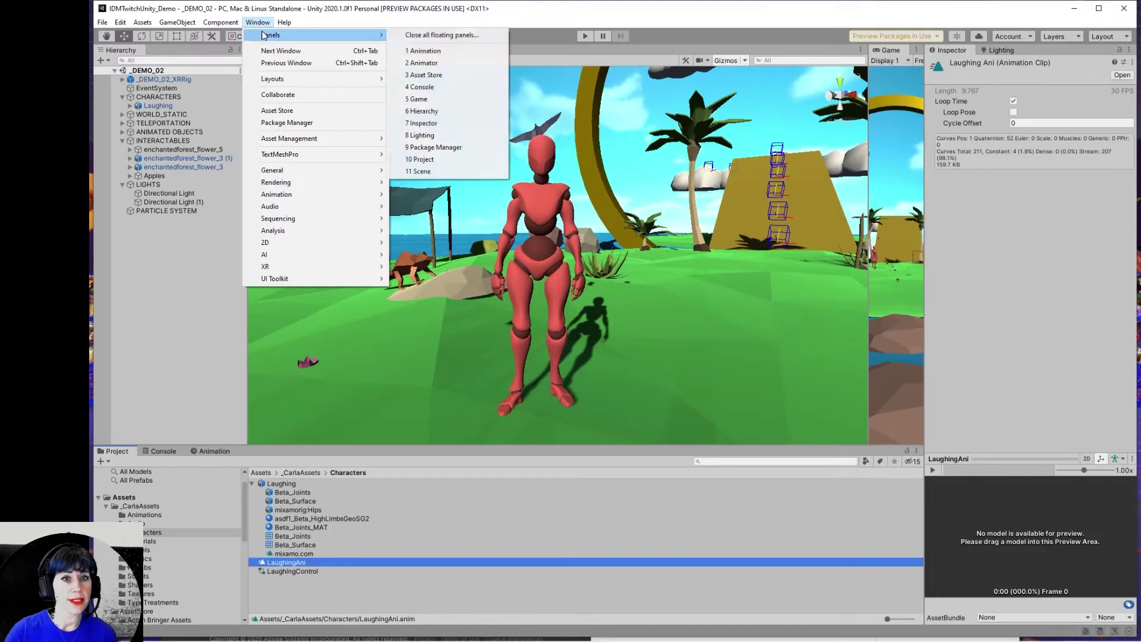
{"action": "left_click", "coordinate": [434, 52]}
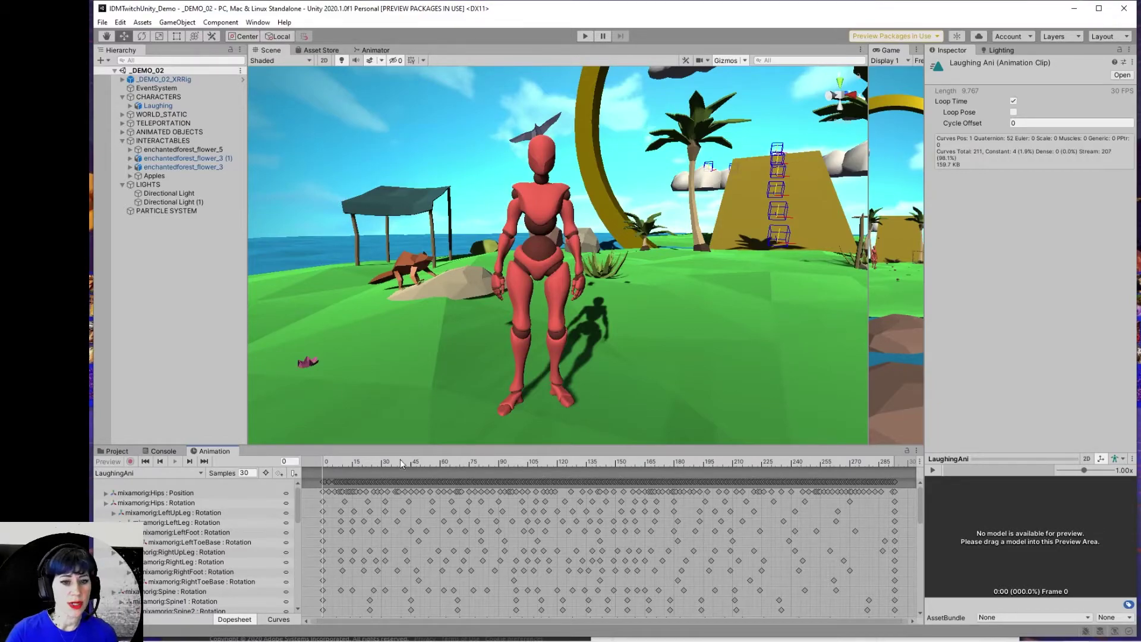
{"action": "left_click", "coordinate": [123, 452]}
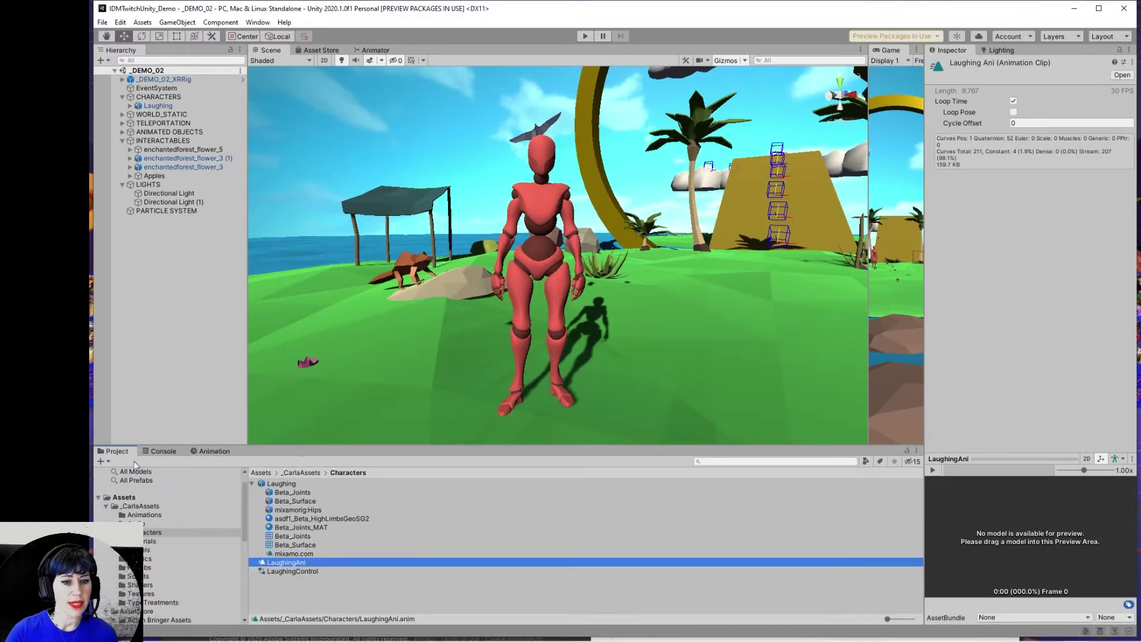
{"action": "left_click", "coordinate": [284, 555]}
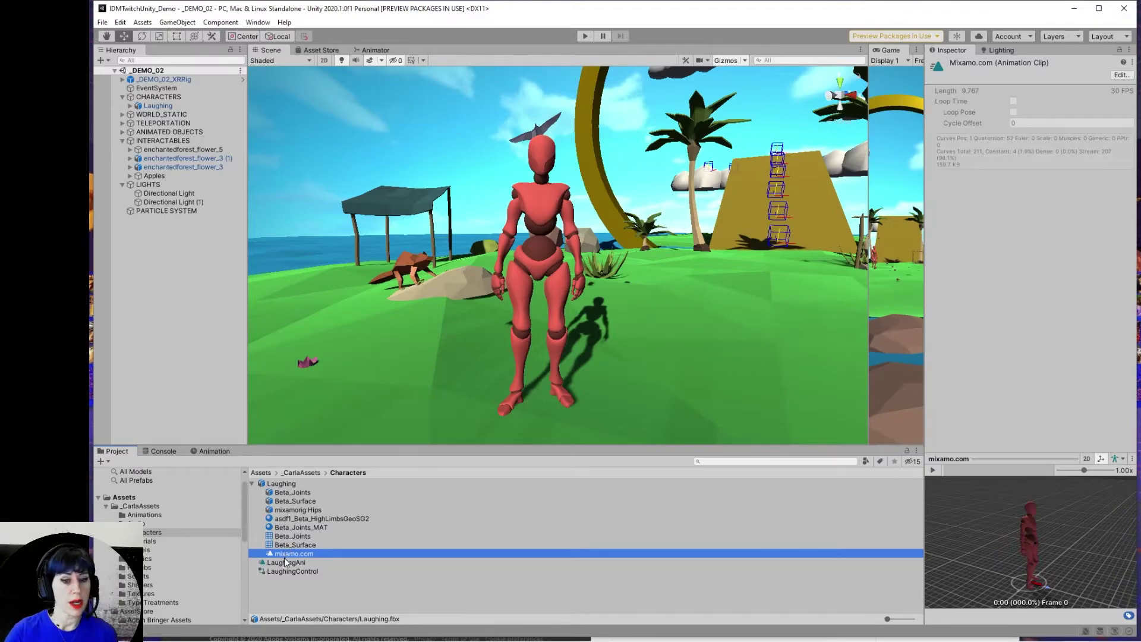
{"action": "left_click", "coordinate": [287, 563]}
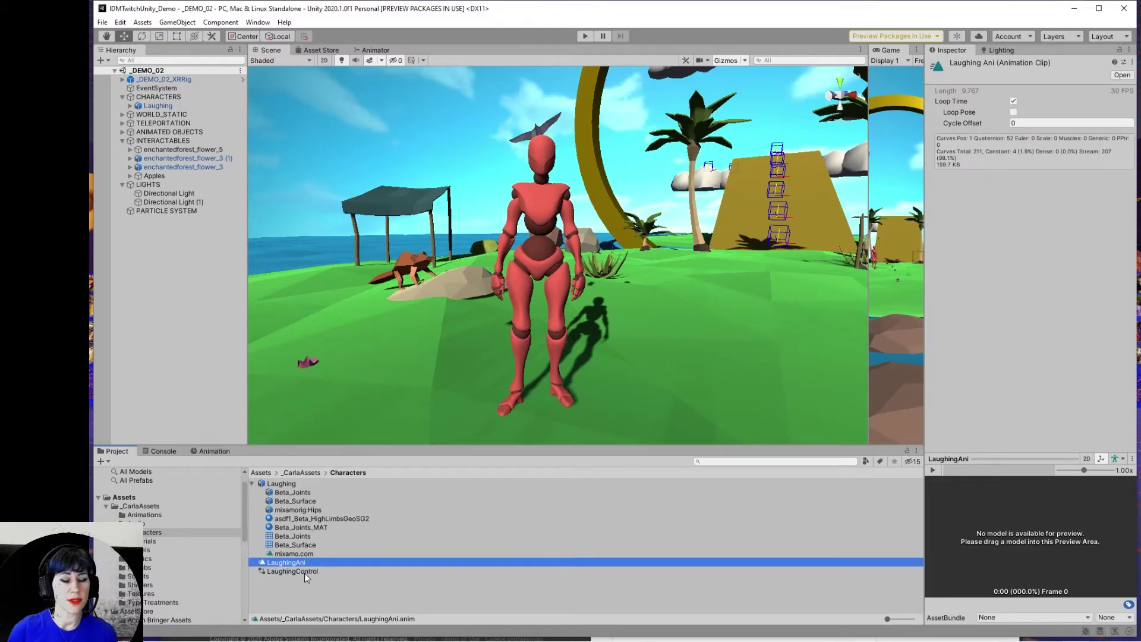
Step: Create an Animator Controller named New in the Characters folder
{"action": "right_click", "coordinate": [387, 597]}
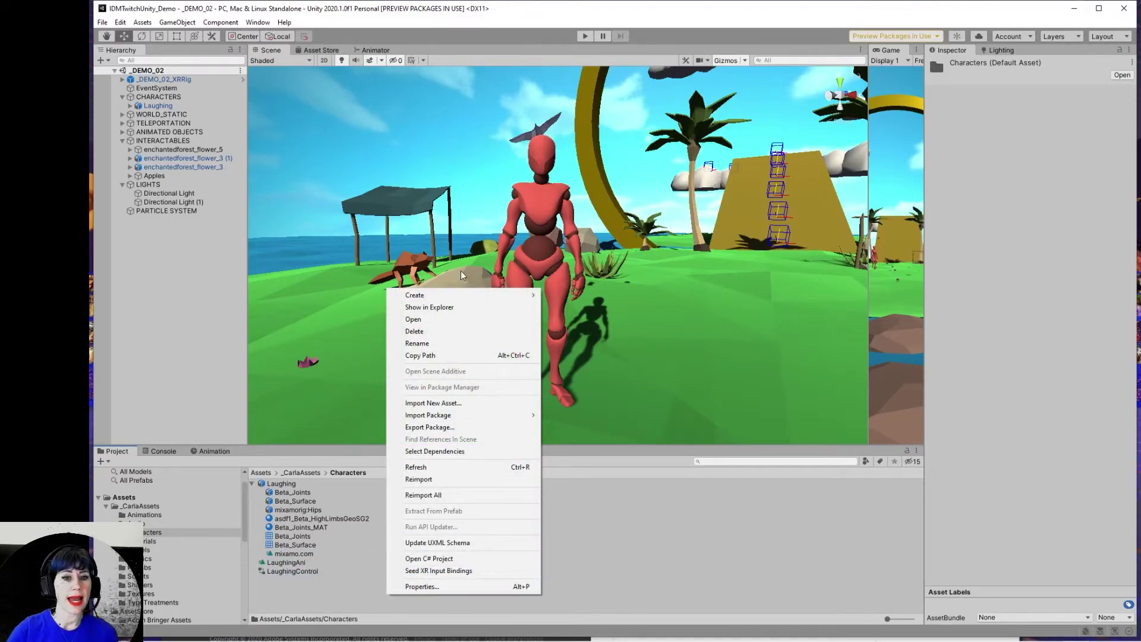
{"action": "mouse_move", "coordinate": [467, 295]}
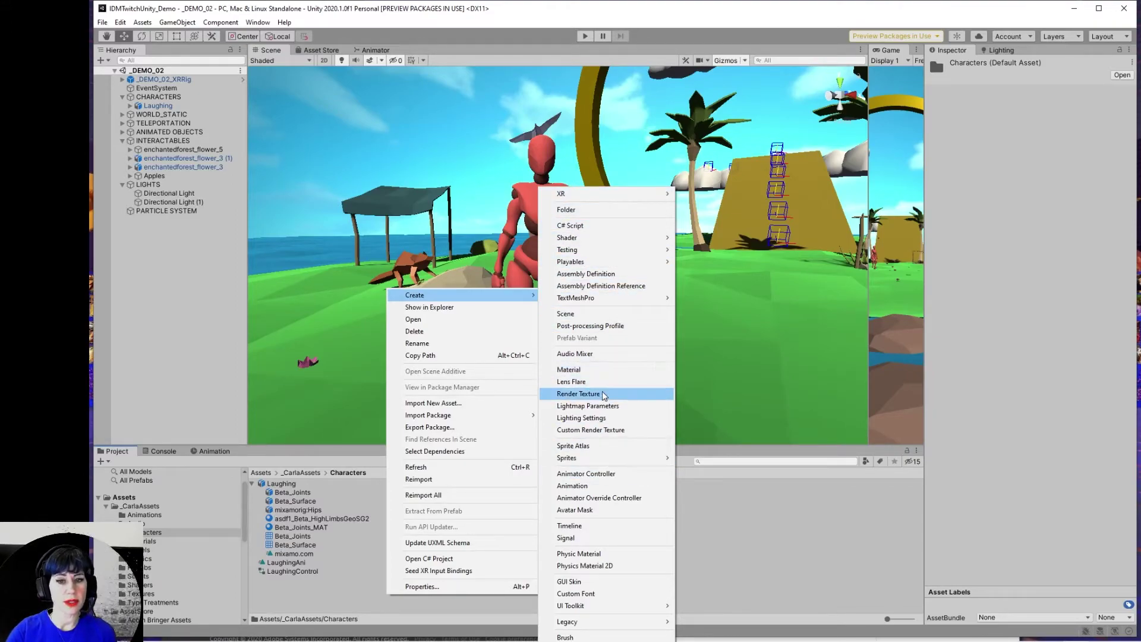
{"action": "left_click", "coordinate": [594, 474]}
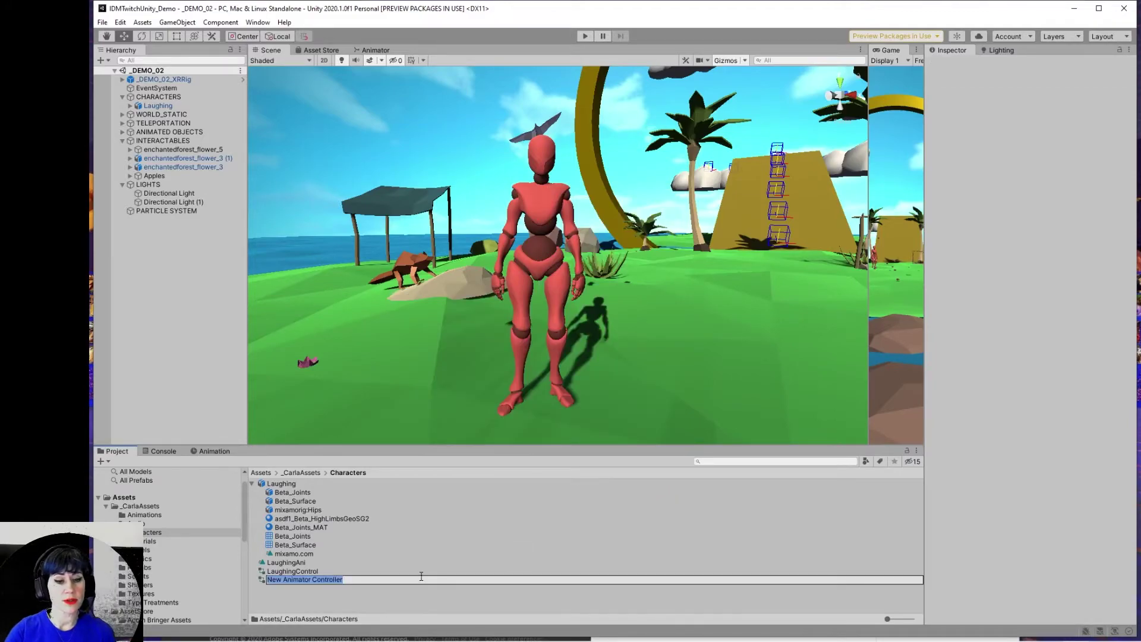
{"action": "type", "text": "New"}
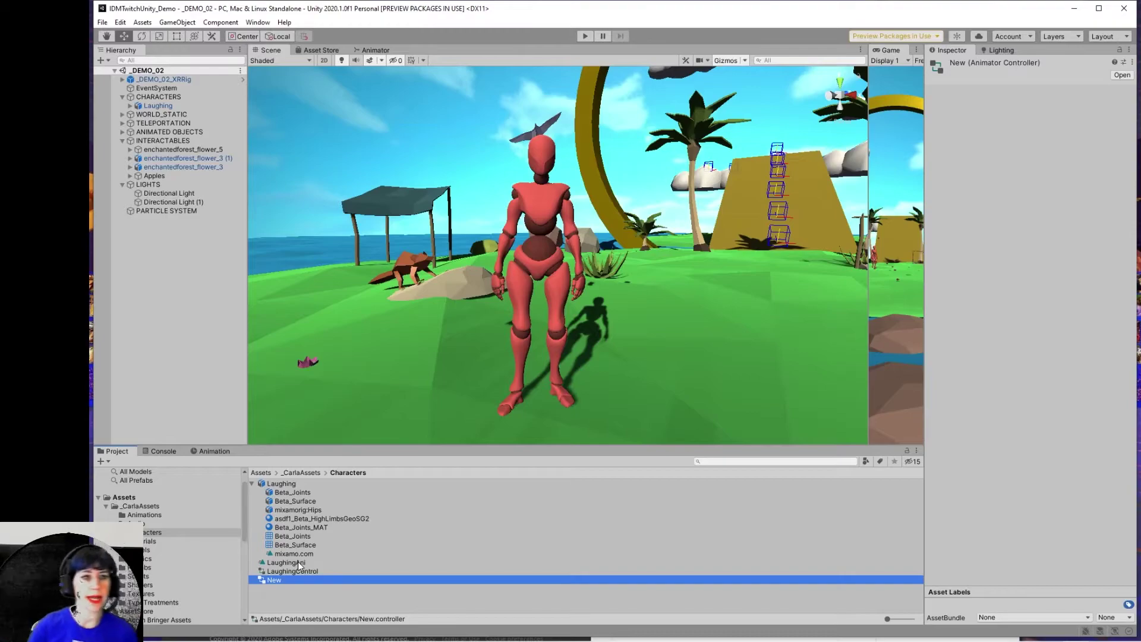
Step: Select the Laughing character in the scene and expand its hierarchy down to the children of the mixamorig:LeftUpLeg bone
{"action": "left_click", "coordinate": [185, 107]}
{"action": "scroll", "coordinate": [611, 256], "scroll_direction": "down", "scroll_amount": 5}
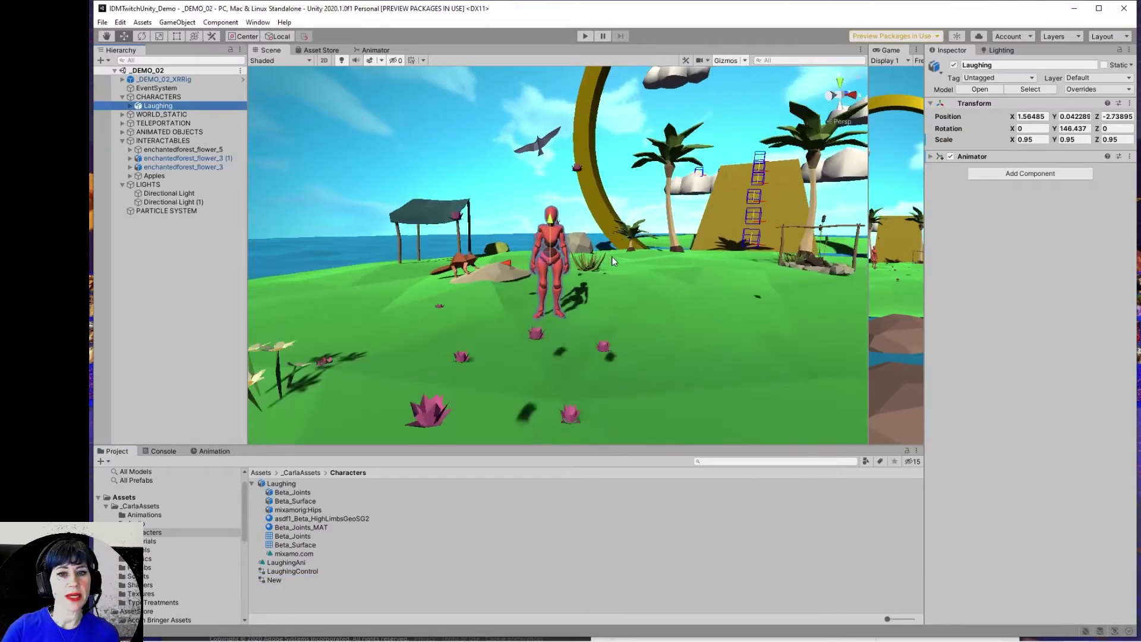
{"action": "left_click_drag", "start_coordinate": [611, 258], "coordinate": [545, 291], "text": "alt"}
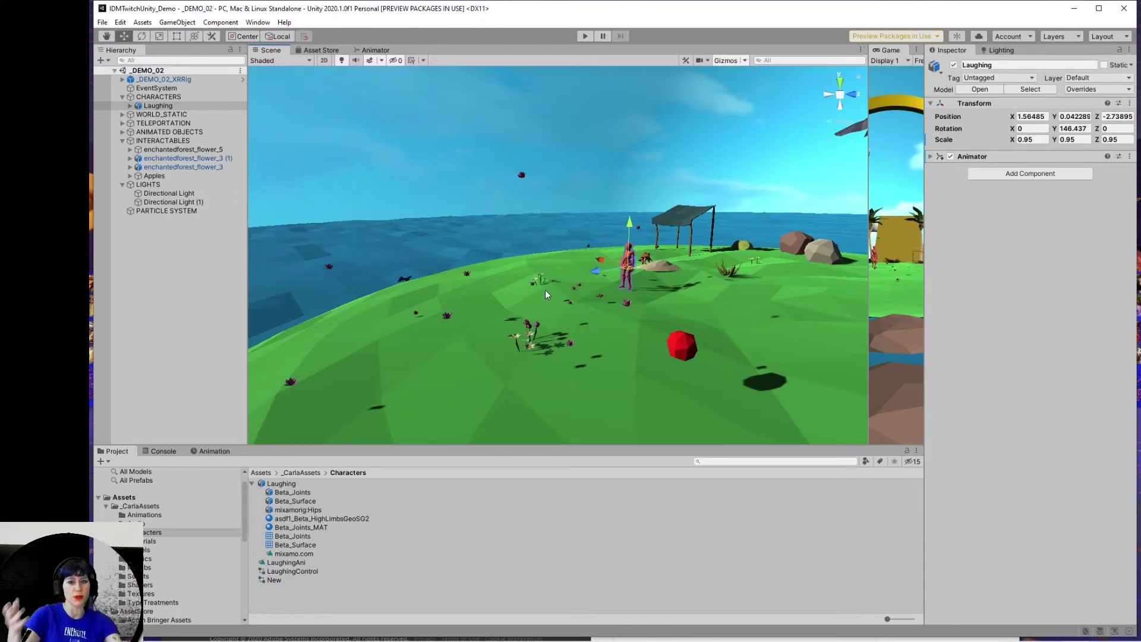
{"action": "left_click_drag", "start_coordinate": [584, 286], "coordinate": [648, 303], "text": "alt"}
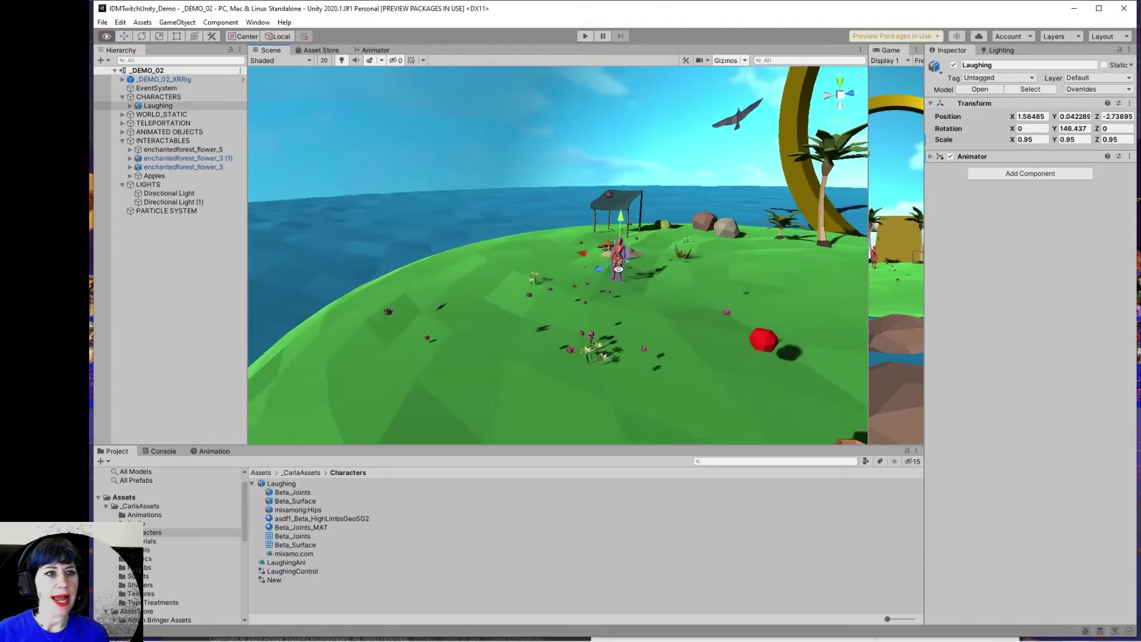
{"action": "left_click", "coordinate": [130, 105]}
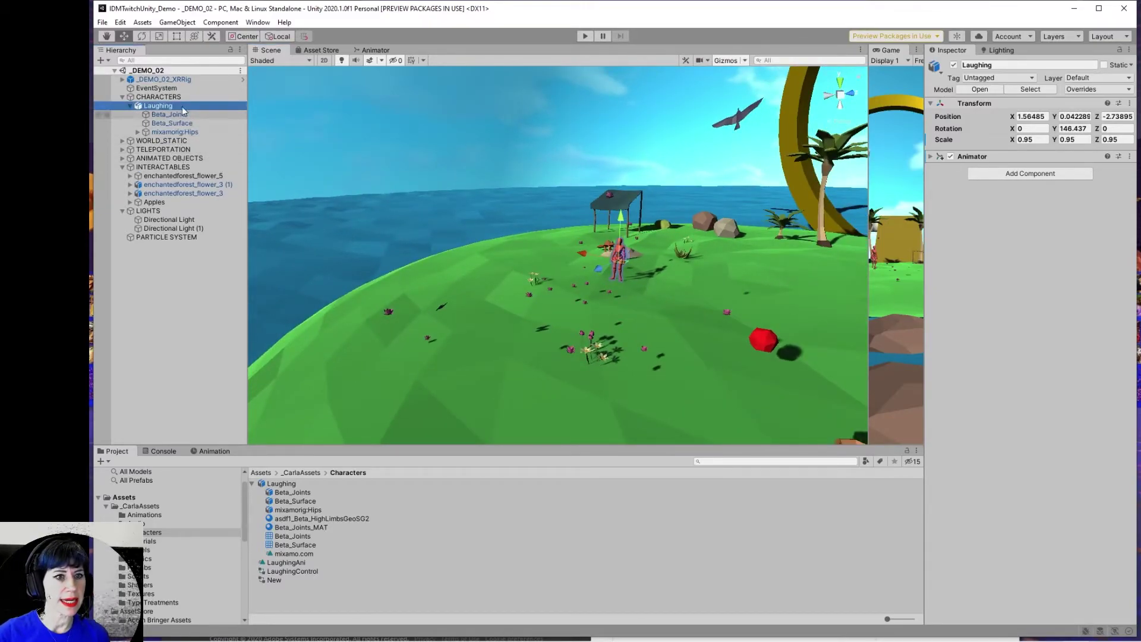
{"action": "left_click", "coordinate": [171, 123]}
{"action": "left_click", "coordinate": [162, 132]}
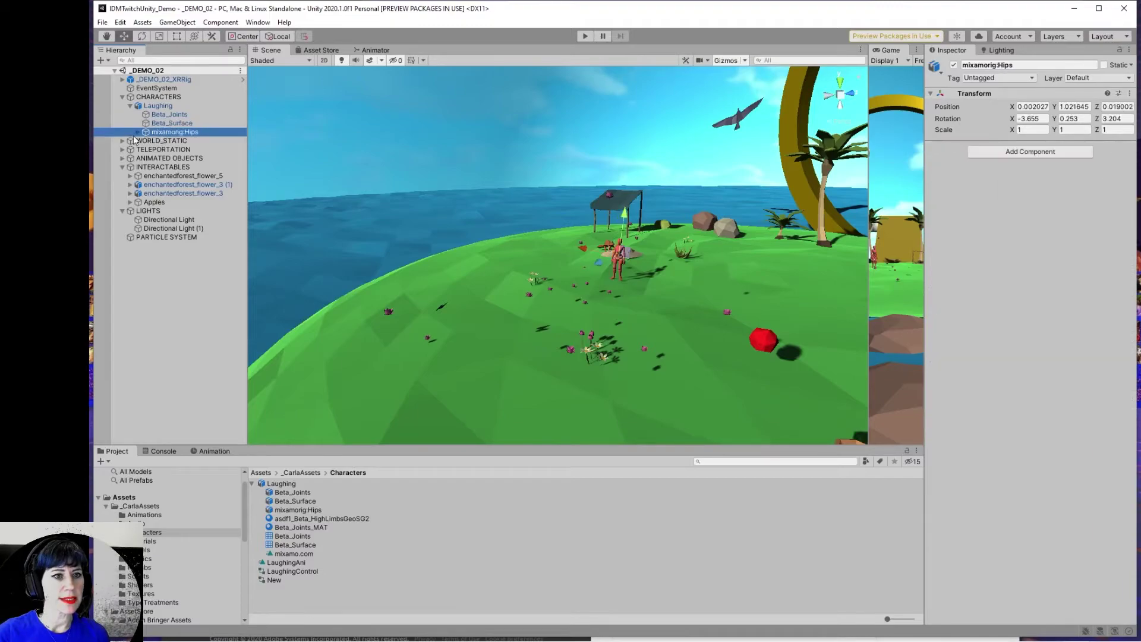
{"action": "left_click", "coordinate": [137, 132]}
{"action": "left_click", "coordinate": [160, 141]}
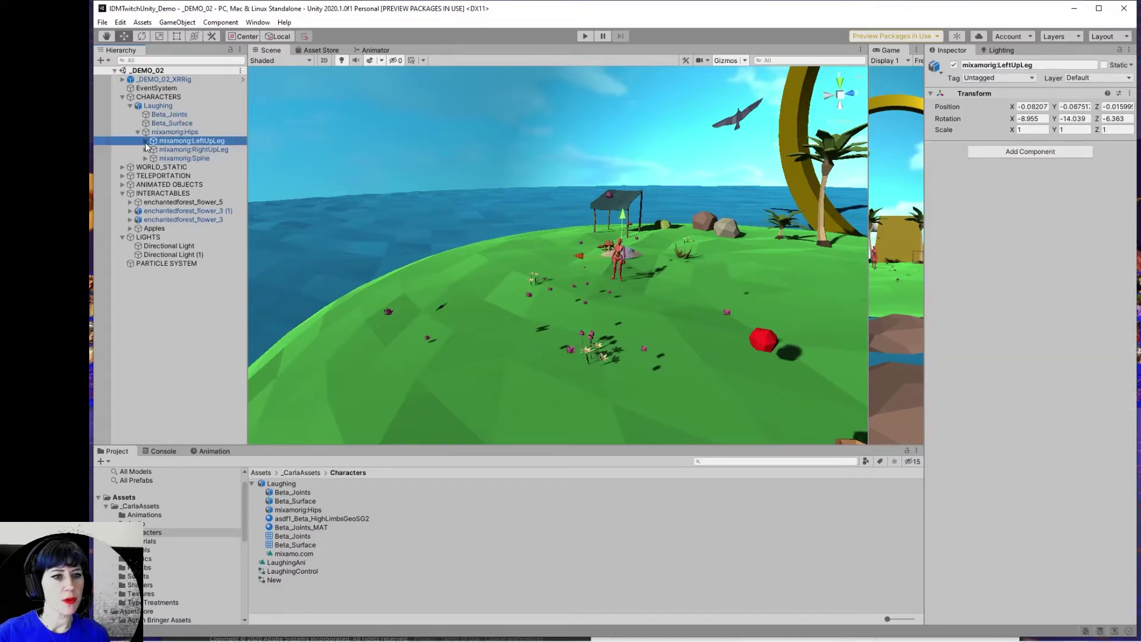
{"action": "left_click", "coordinate": [145, 140]}
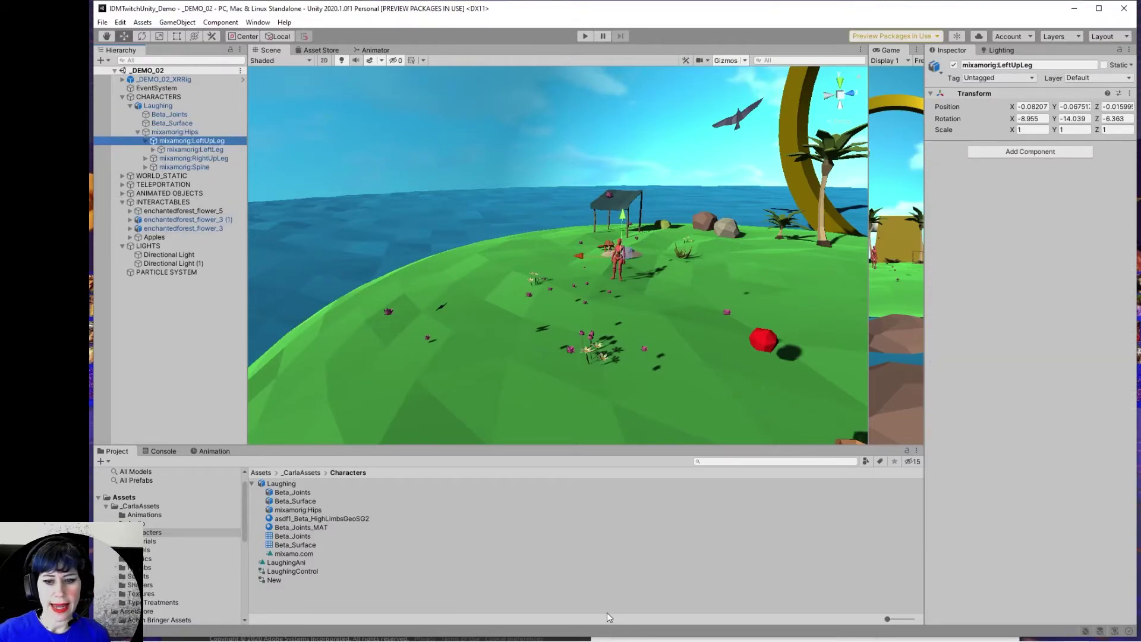
Step: Scrub the LaughingAni animation to frame 59 to see the Laughing character move, and return to the project's Characters folder
{"action": "left_click", "coordinate": [217, 455]}
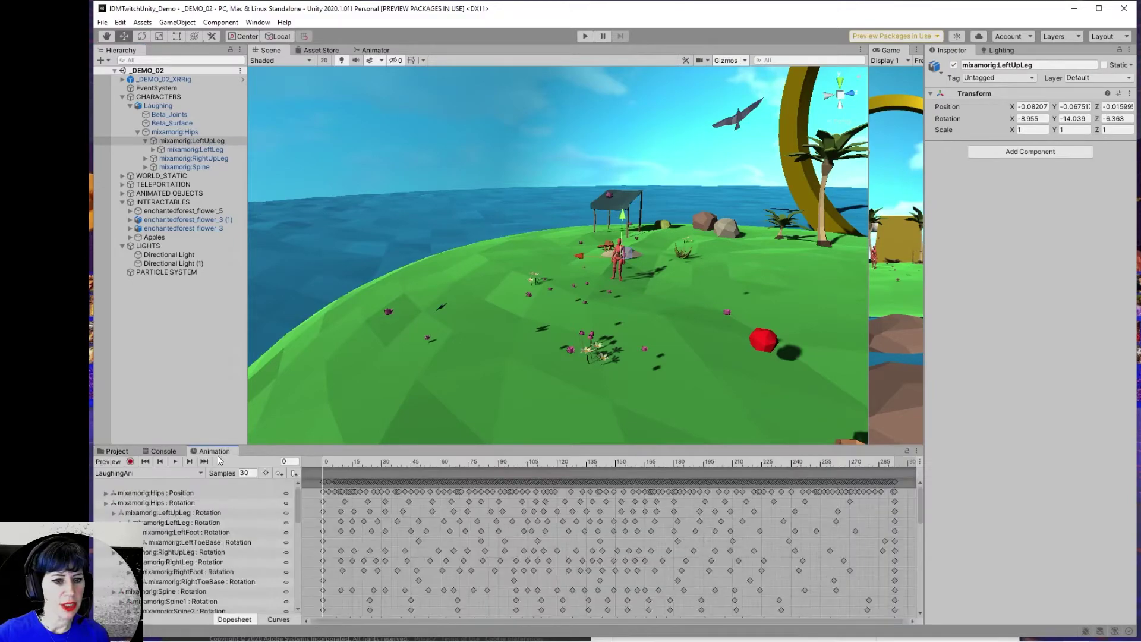
{"action": "left_click_drag", "start_coordinate": [330, 463], "coordinate": [439, 475]}
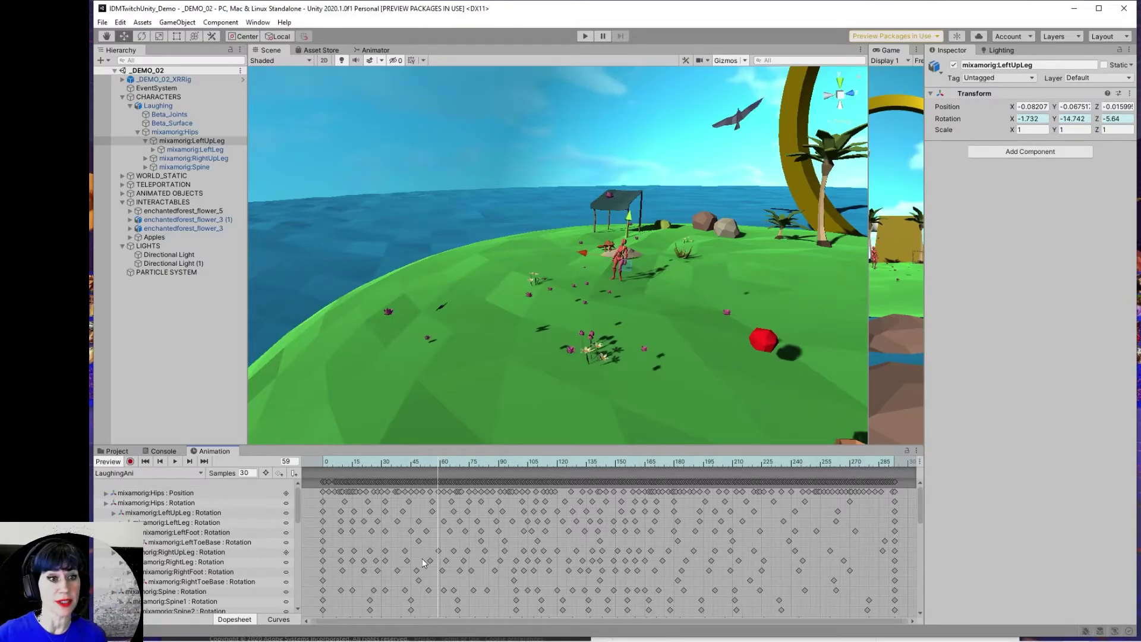
{"action": "left_click", "coordinate": [176, 105]}
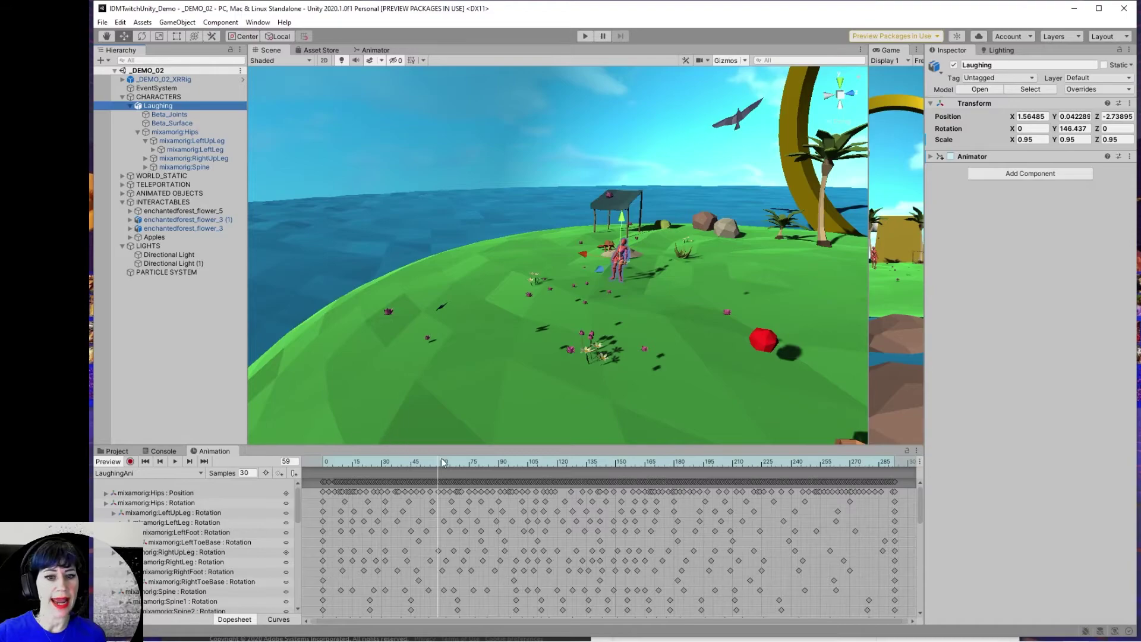
{"action": "left_click", "coordinate": [358, 458]}
{"action": "left_click", "coordinate": [116, 451]}
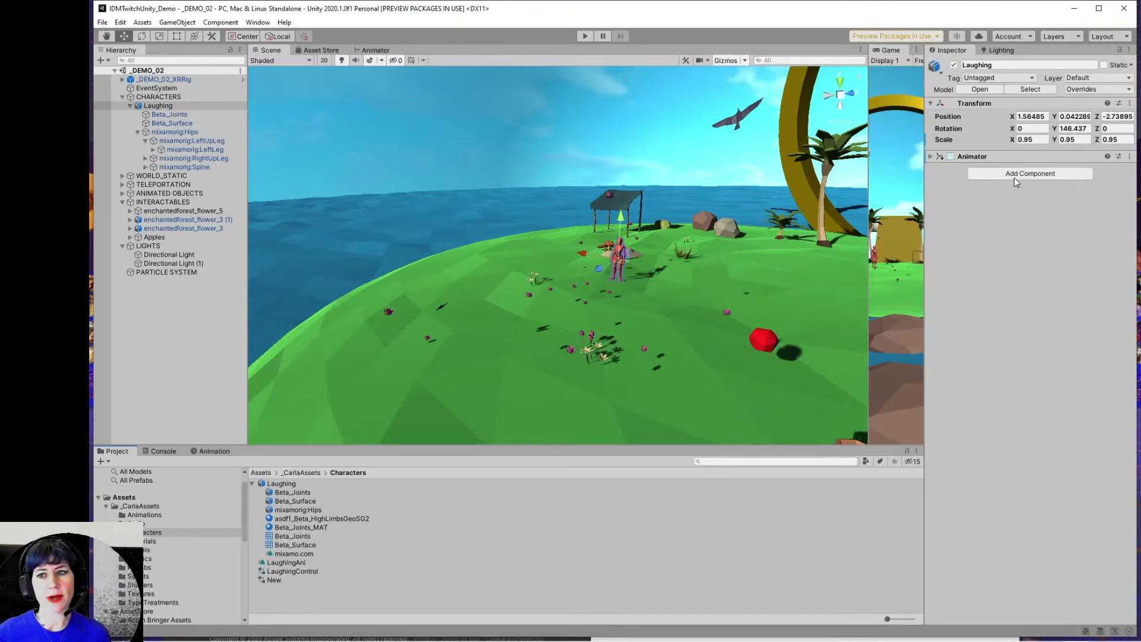
Step: Show the Laughing character's Animator component settings and search the addable components for Animator without adding one
{"action": "left_click", "coordinate": [933, 156]}
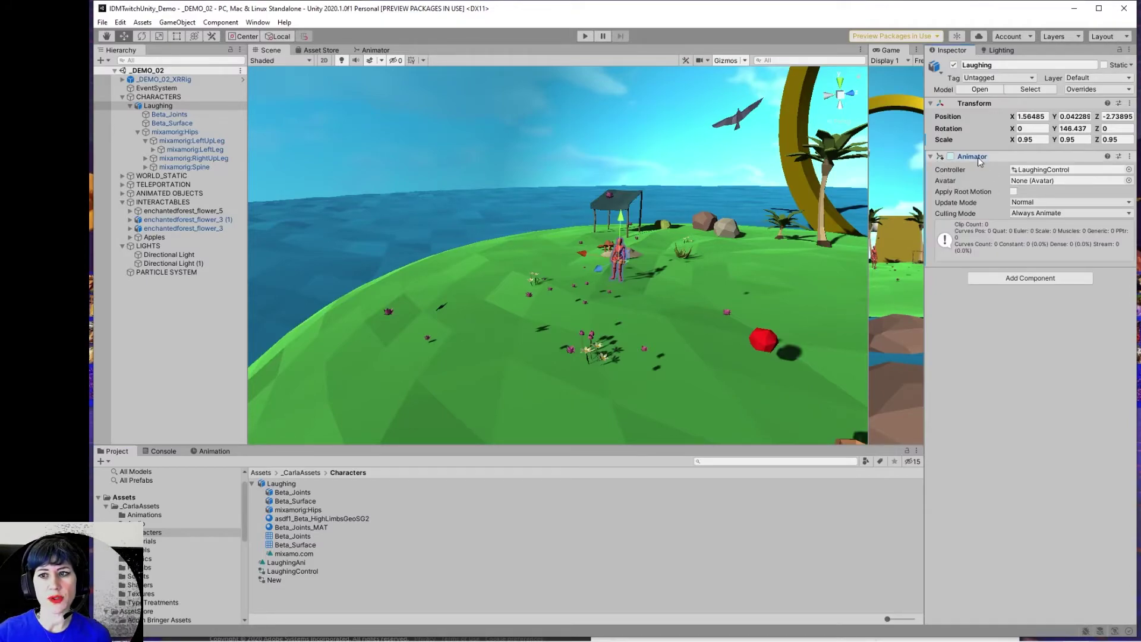
{"action": "left_click", "coordinate": [1005, 279]}
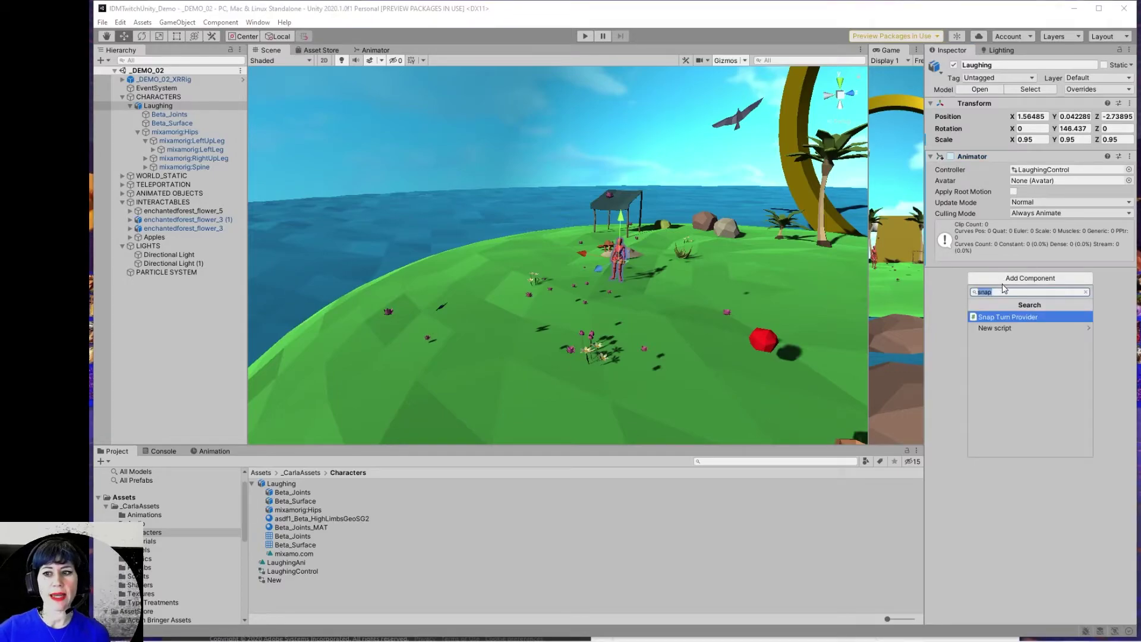
{"action": "type", "text": "Animator"}
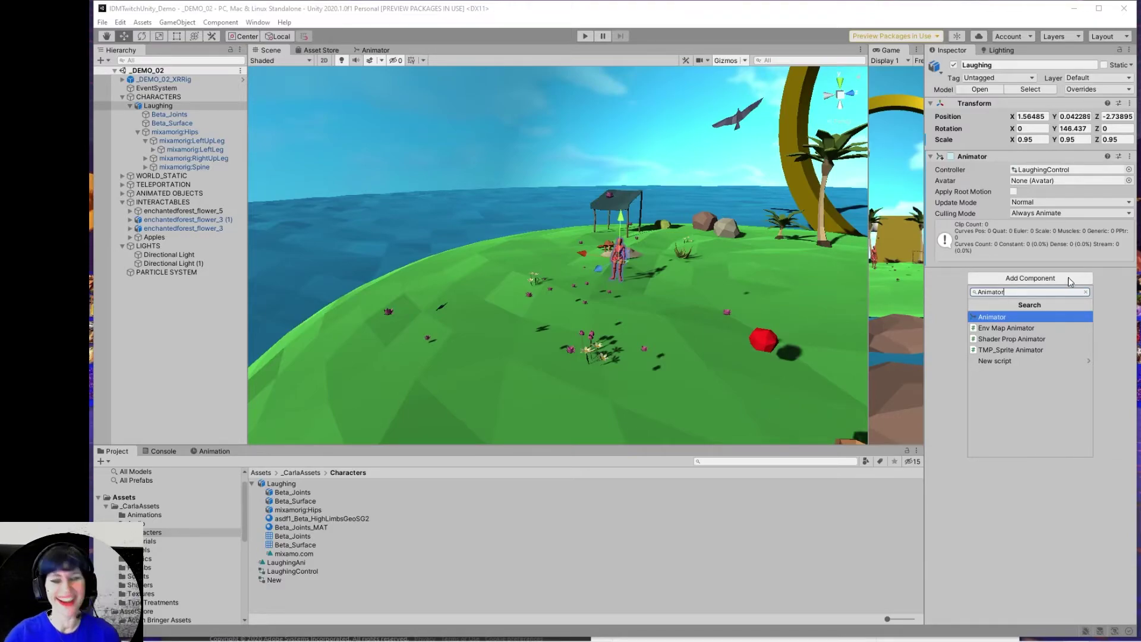
{"action": "double_click", "coordinate": [1002, 293]}
{"action": "key", "text": "BackSpace"}
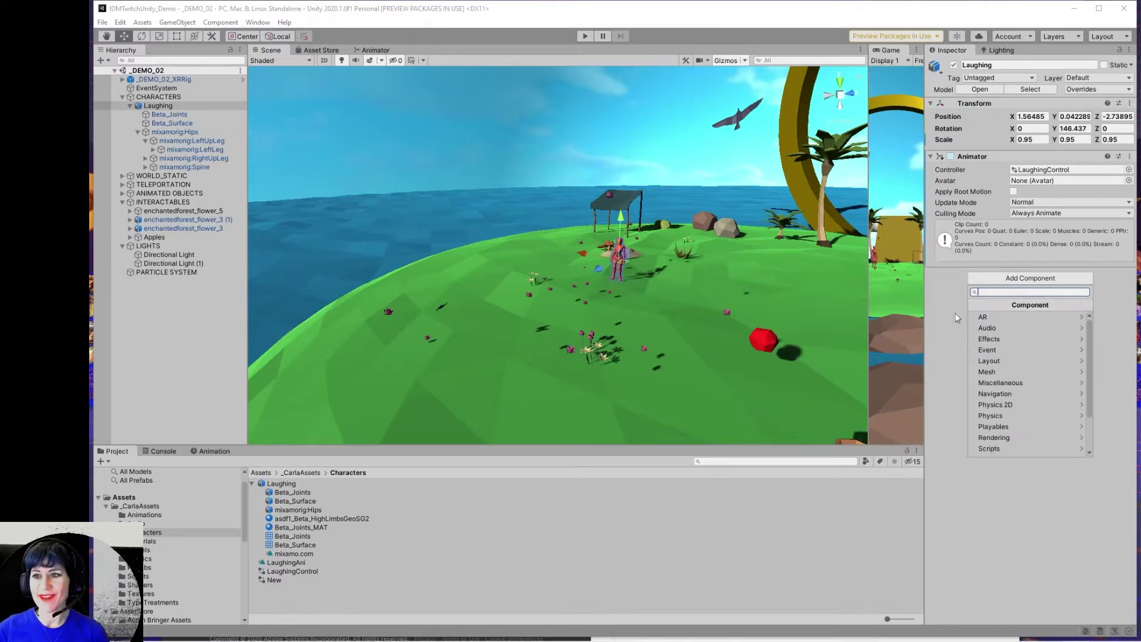
{"action": "left_click", "coordinate": [939, 313]}
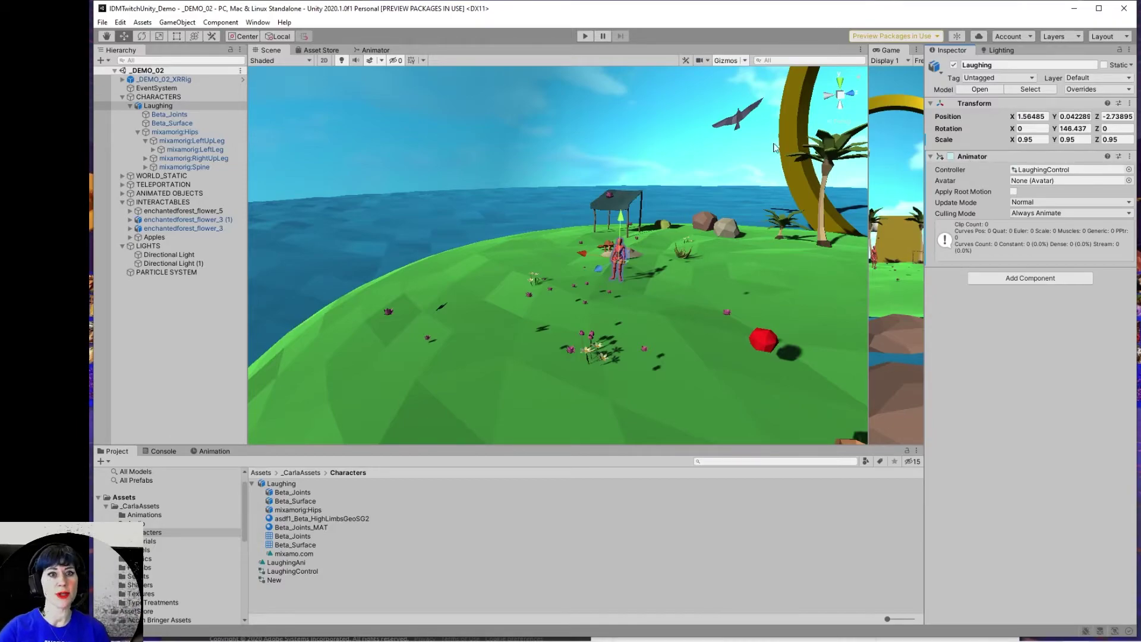
Step: In the Animator graph, make transitions in both directions between the LaughingAni and LaughingAni 0 states
{"action": "left_click", "coordinate": [383, 50]}
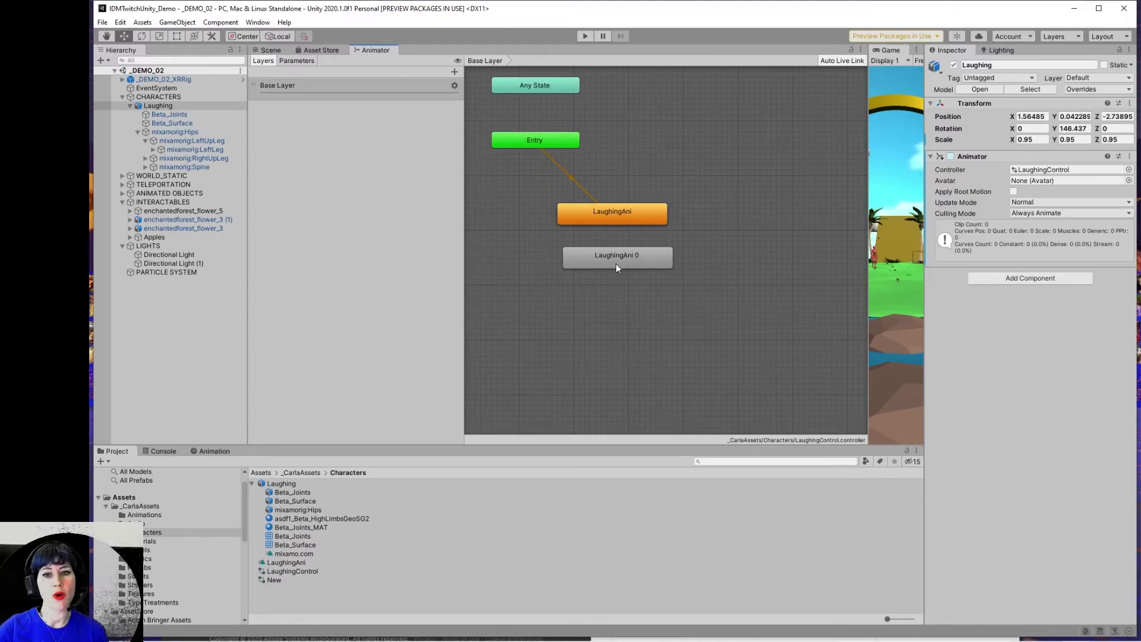
{"action": "right_click", "coordinate": [630, 215]}
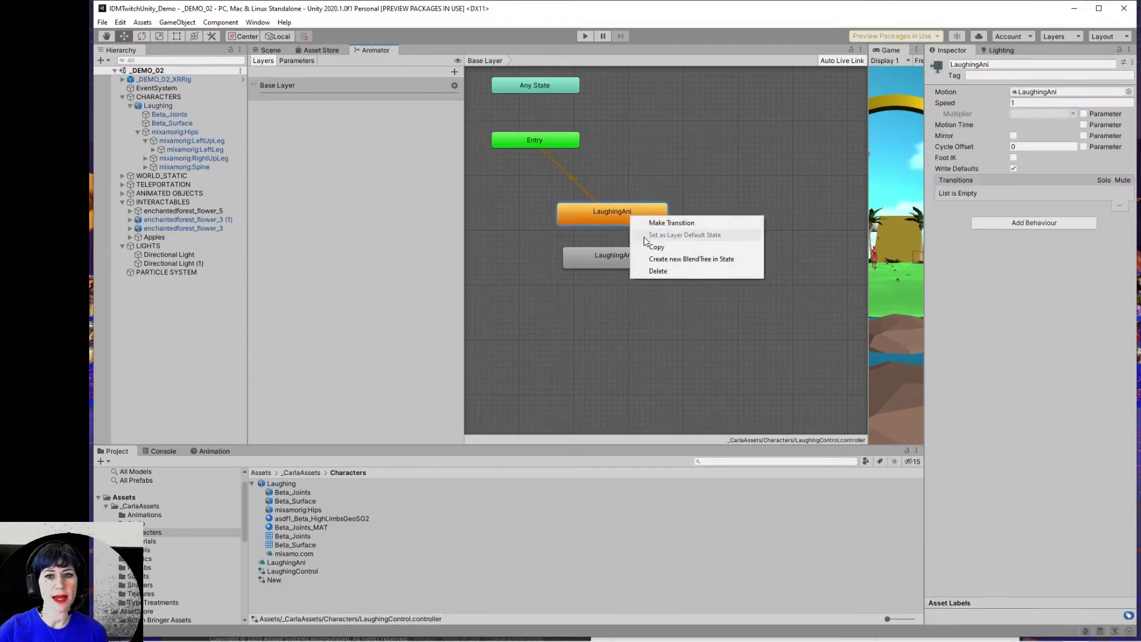
{"action": "left_click", "coordinate": [654, 224]}
{"action": "left_click", "coordinate": [609, 255]}
{"action": "right_click", "coordinate": [624, 252]}
{"action": "left_click", "coordinate": [635, 256]}
{"action": "left_click", "coordinate": [625, 222]}
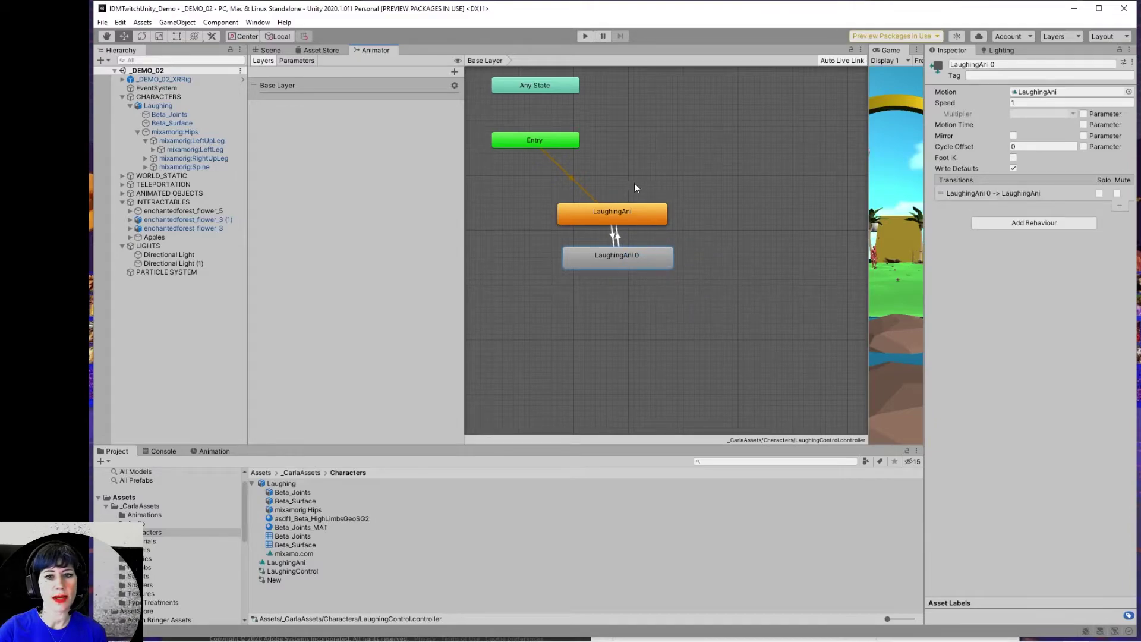
Step: Review the LaughingAni clip and its matching Animator state, look over the available editor panels, and return to the Scene view
{"action": "left_click", "coordinate": [287, 562]}
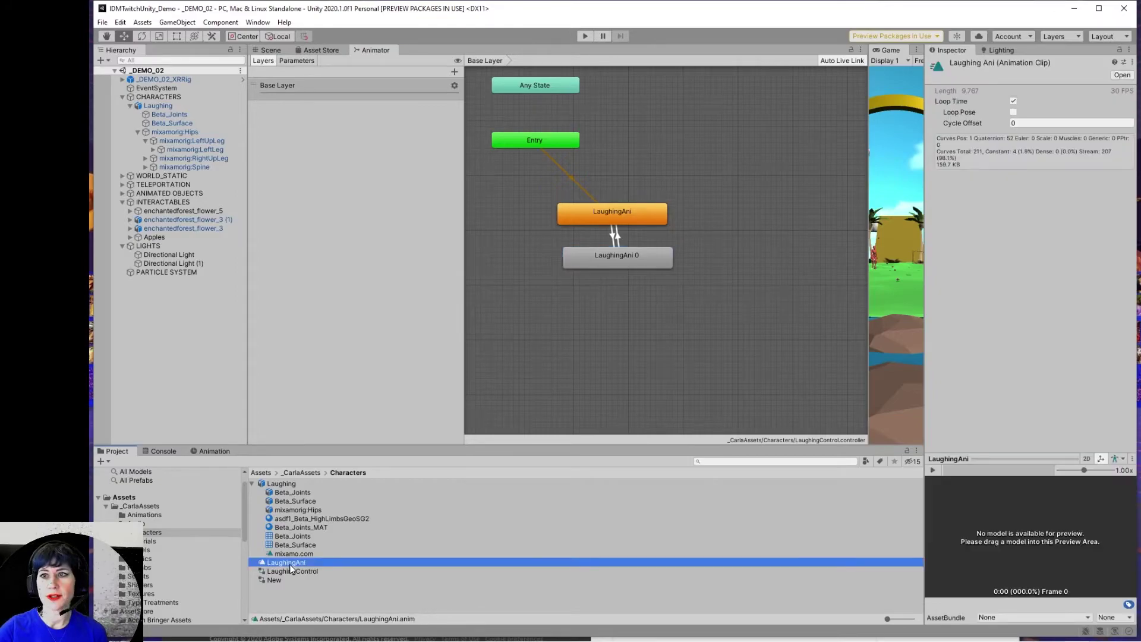
{"action": "left_click", "coordinate": [582, 212]}
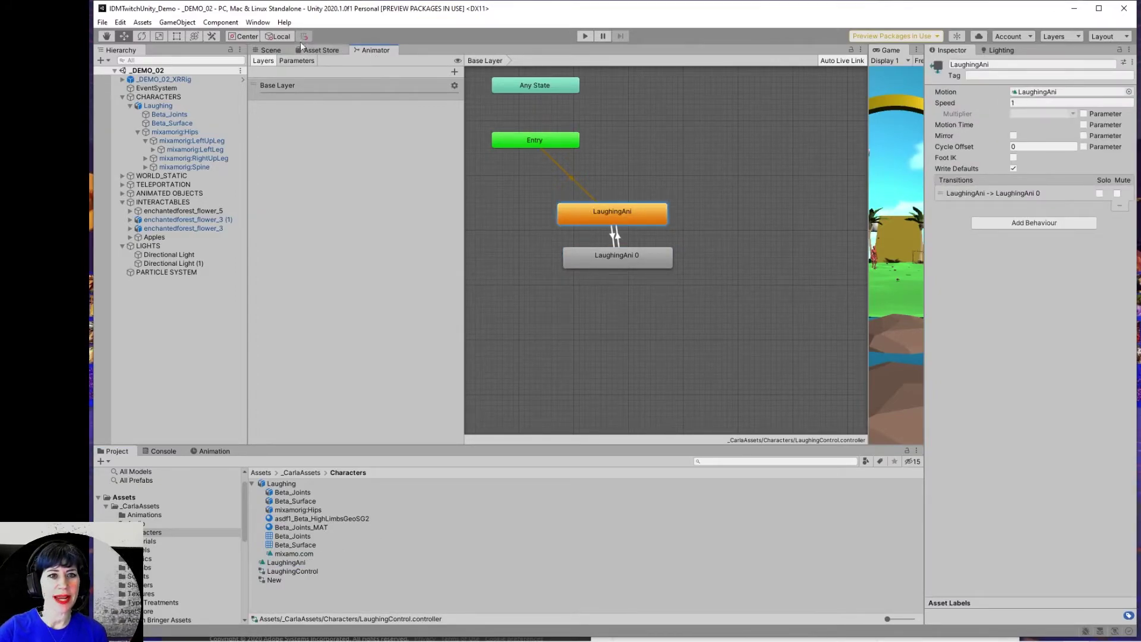
{"action": "left_click", "coordinate": [259, 23]}
{"action": "mouse_move", "coordinate": [269, 36]}
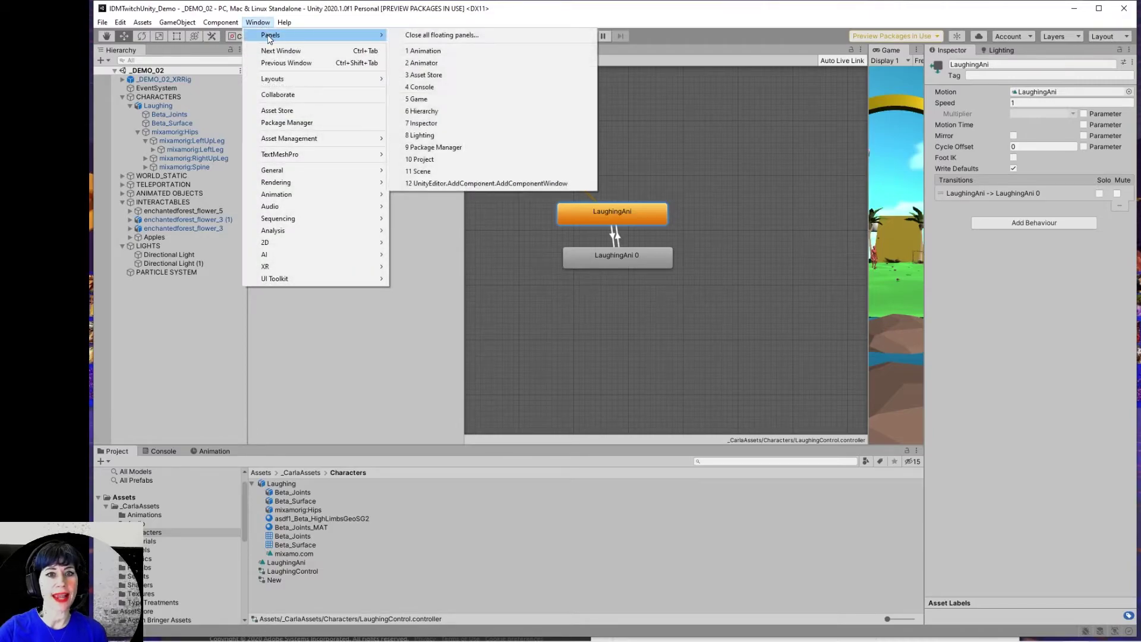
{"action": "left_click", "coordinate": [590, 135]}
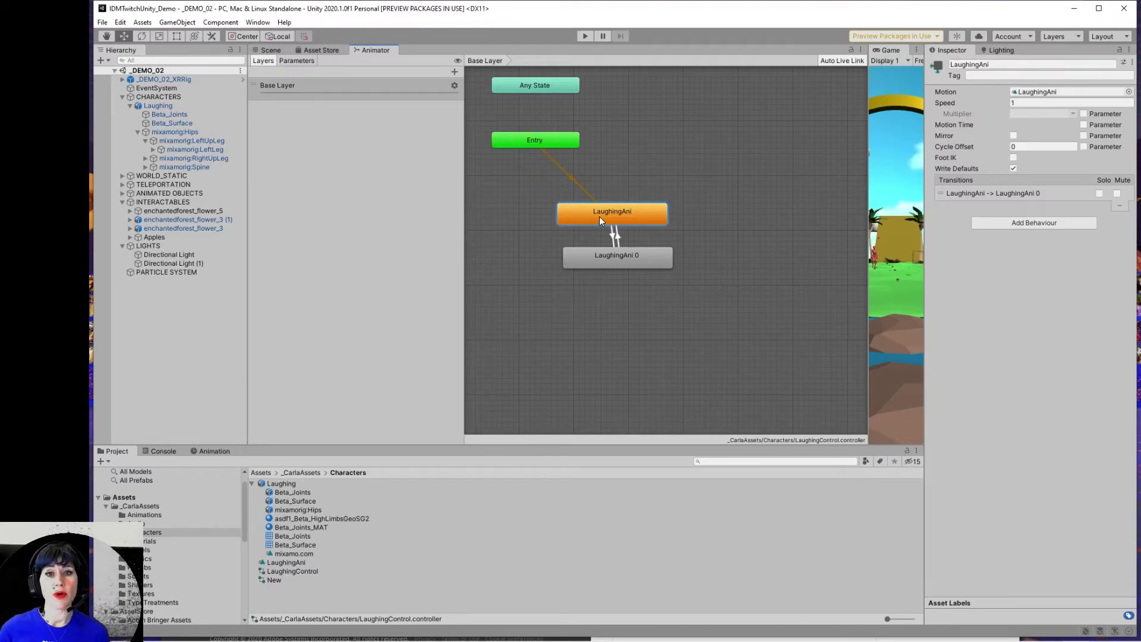
{"action": "left_click", "coordinate": [269, 51]}
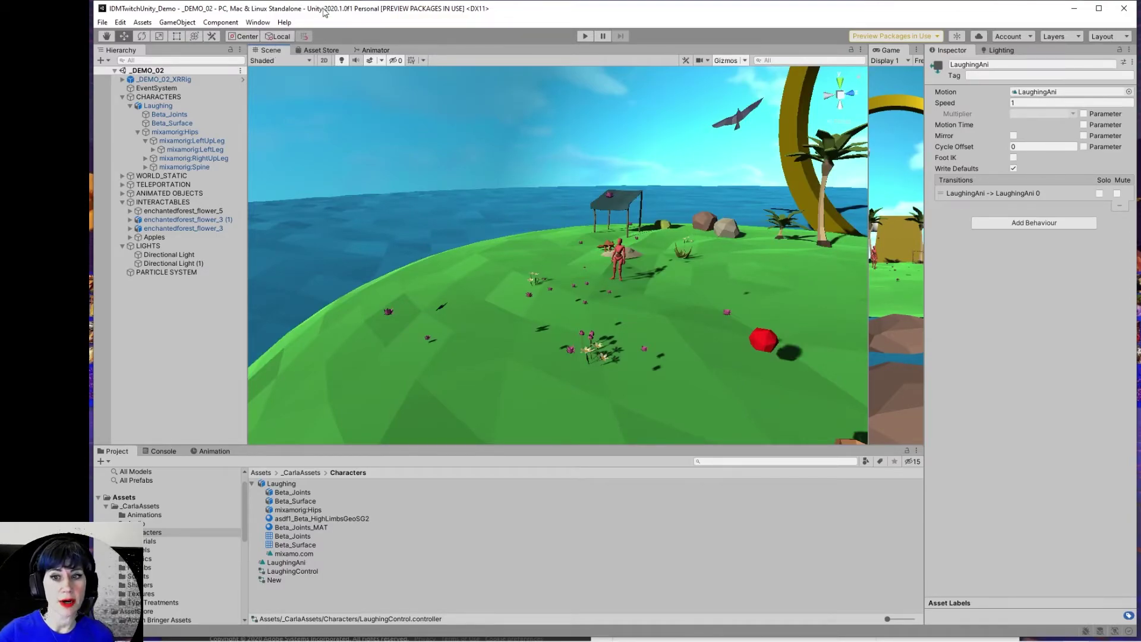
Step: Collapse the CHARACTERS group, select the red sphere on the island and show the project's Materials folder
{"action": "left_click", "coordinate": [130, 105]}
{"action": "left_click", "coordinate": [123, 96]}
{"action": "left_click_drag", "start_coordinate": [552, 300], "coordinate": [515, 238], "text": "alt"}
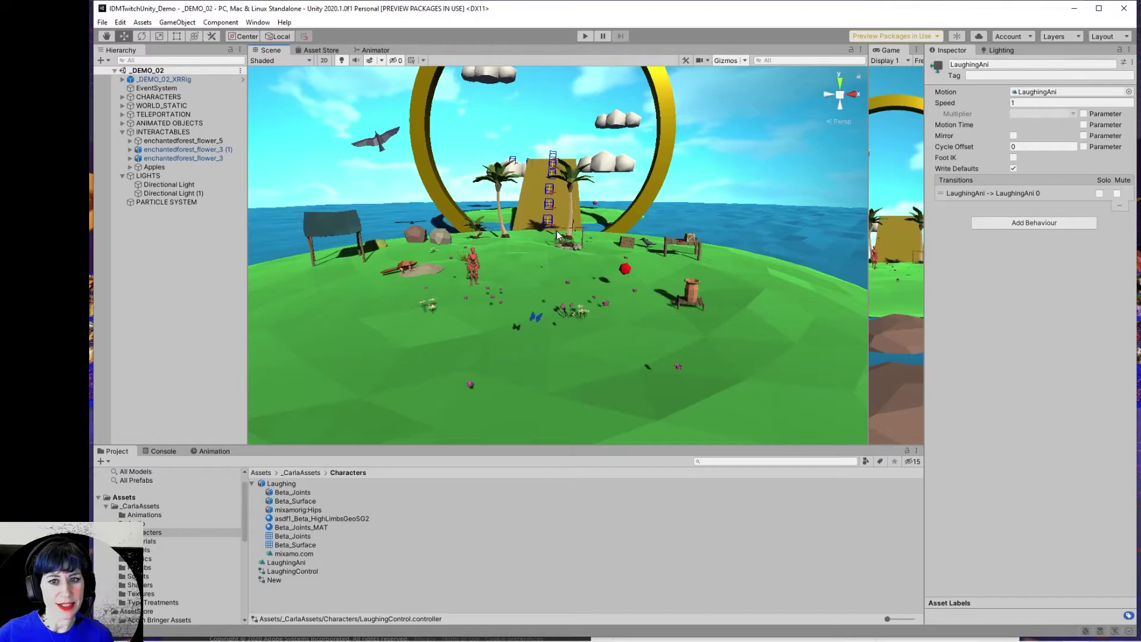
{"action": "left_click", "coordinate": [625, 268]}
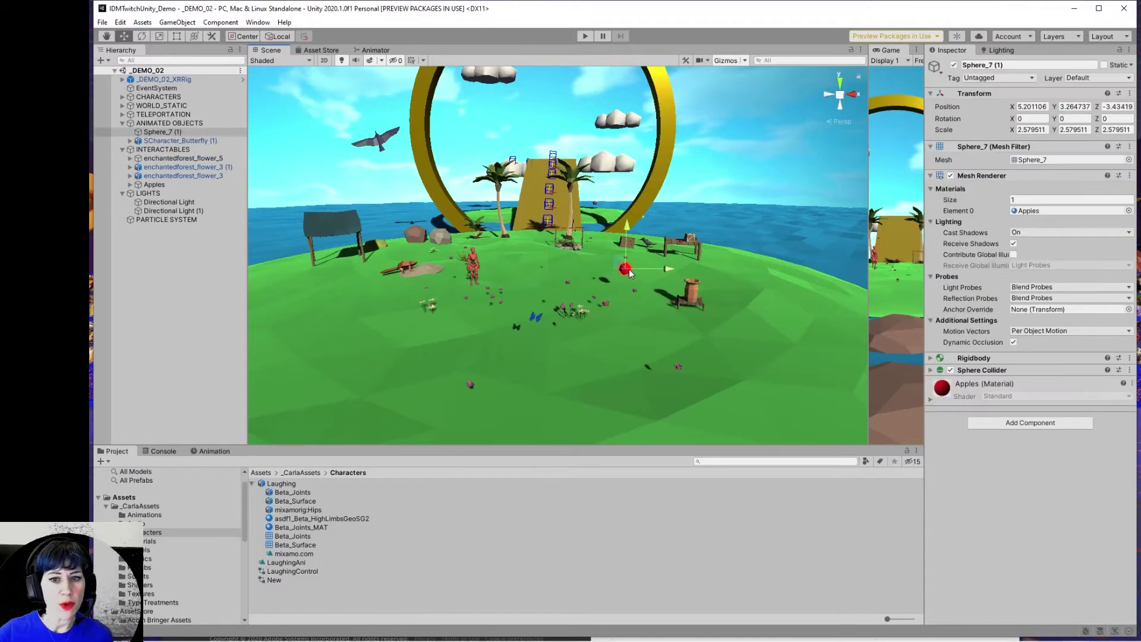
{"action": "left_click", "coordinate": [158, 540]}
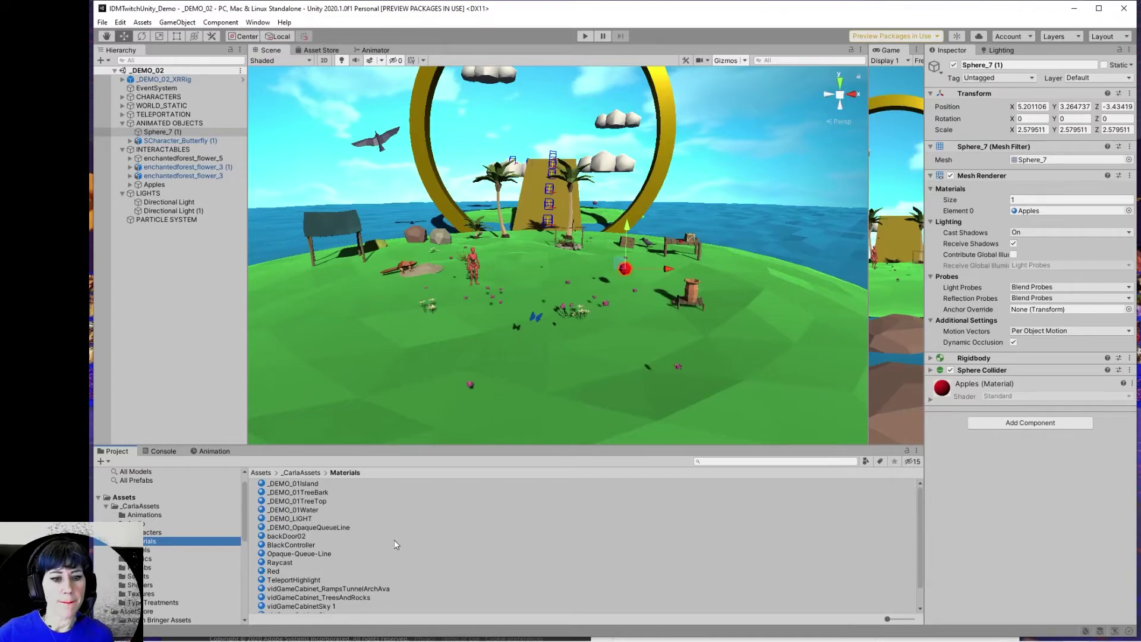
Step: Try the _DEMO_01TreeBark material on the red sphere, view it up close, and undo the material change
{"action": "scroll", "coordinate": [403, 543], "scroll_direction": "down", "scroll_amount": 1}
{"action": "key", "text": "d"}
{"action": "right_click_drag", "start_coordinate": [594, 345], "coordinate": [543, 346]}
{"action": "key", "text": "w"}
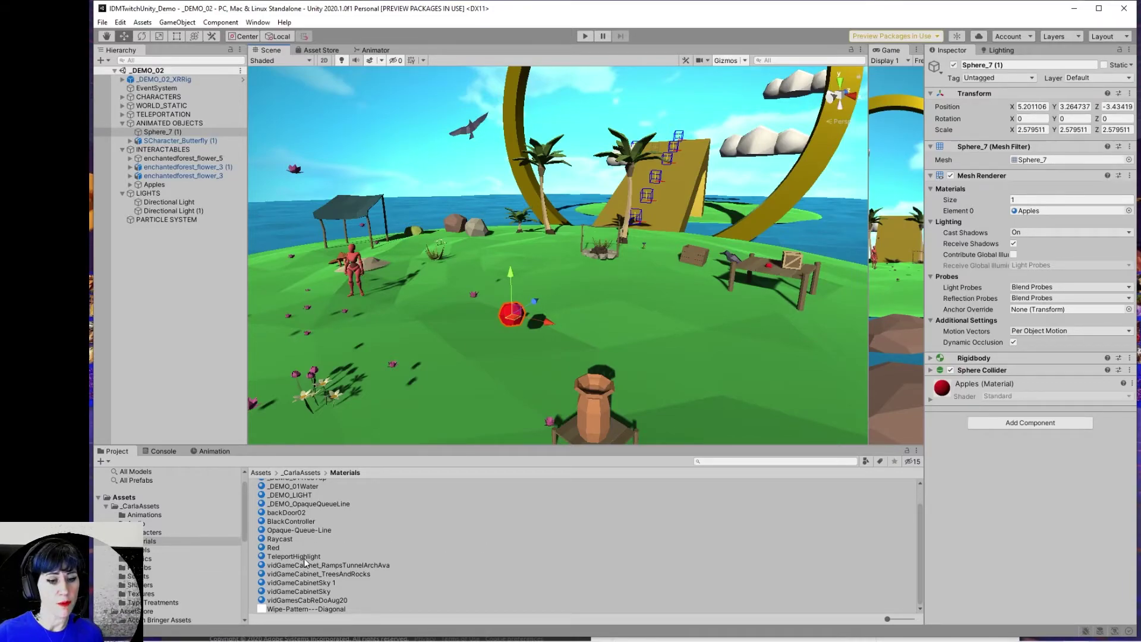
{"action": "scroll", "coordinate": [304, 558], "scroll_direction": "up", "scroll_amount": 3}
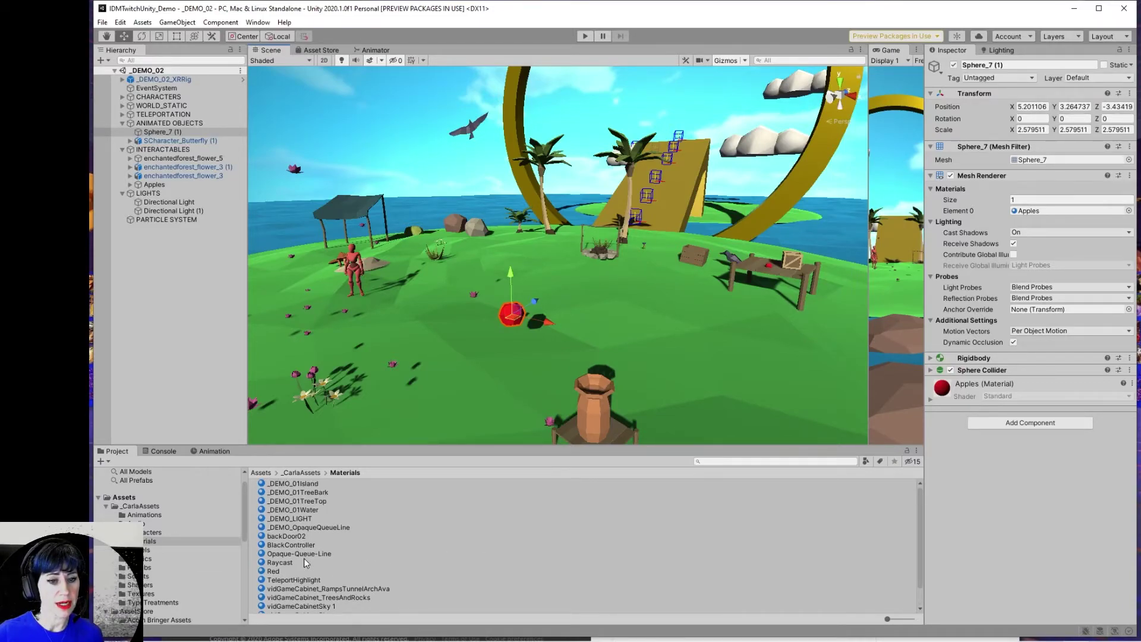
{"action": "left_click_drag", "start_coordinate": [312, 498], "coordinate": [511, 313]}
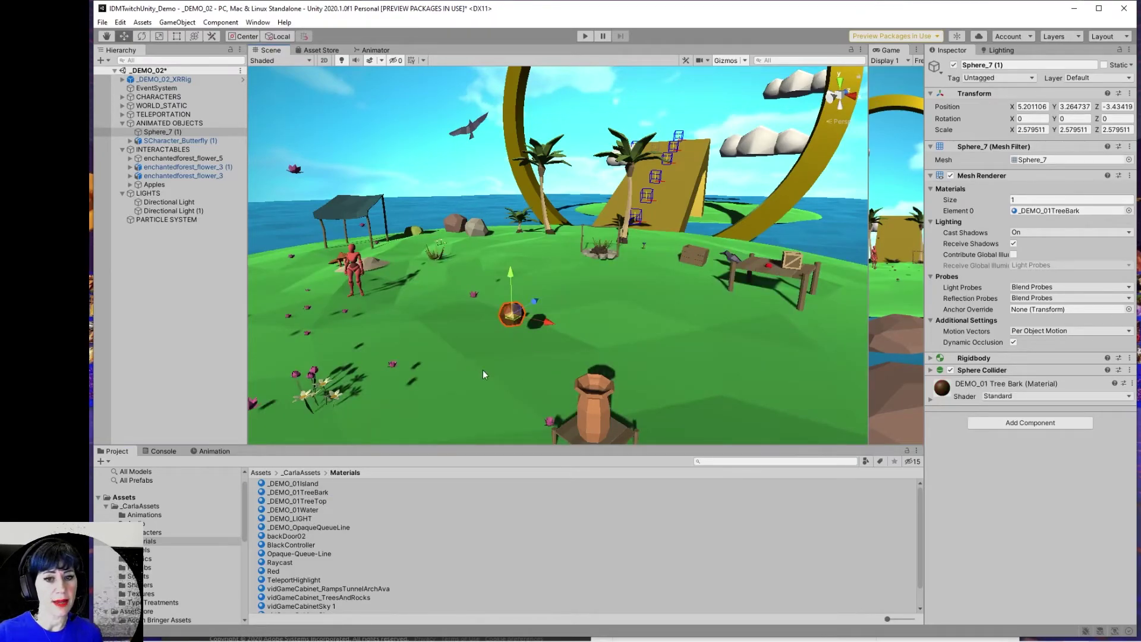
{"action": "scroll", "coordinate": [482, 369], "scroll_direction": "up", "scroll_amount": 3}
{"action": "left_click_drag", "start_coordinate": [427, 372], "coordinate": [491, 408], "text": "alt"}
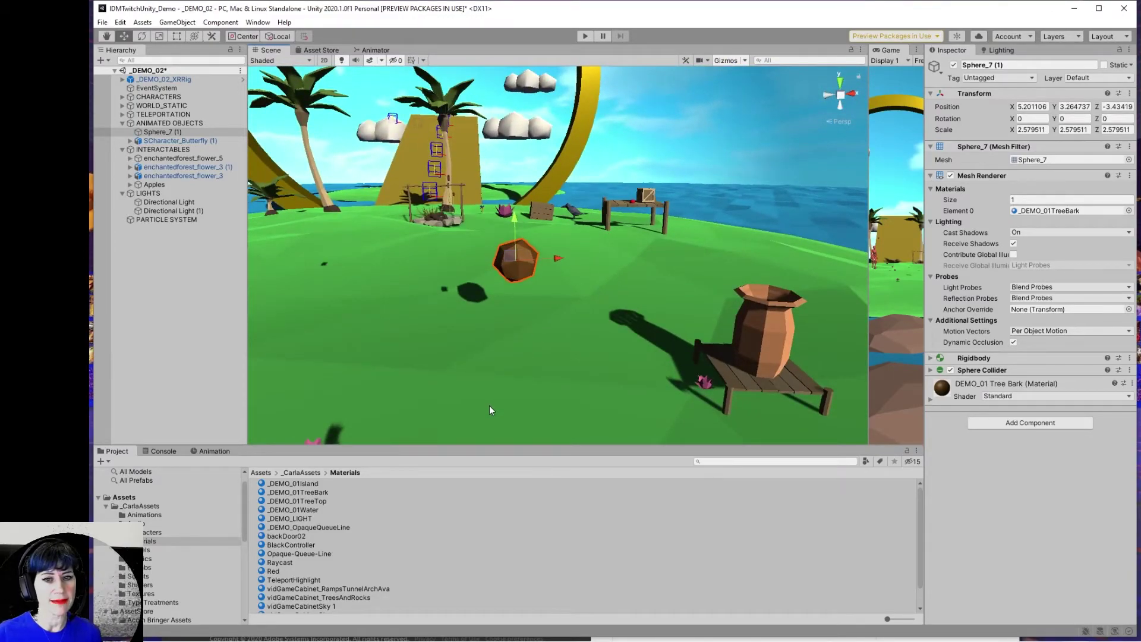
{"action": "key", "text": "ctrl+z"}
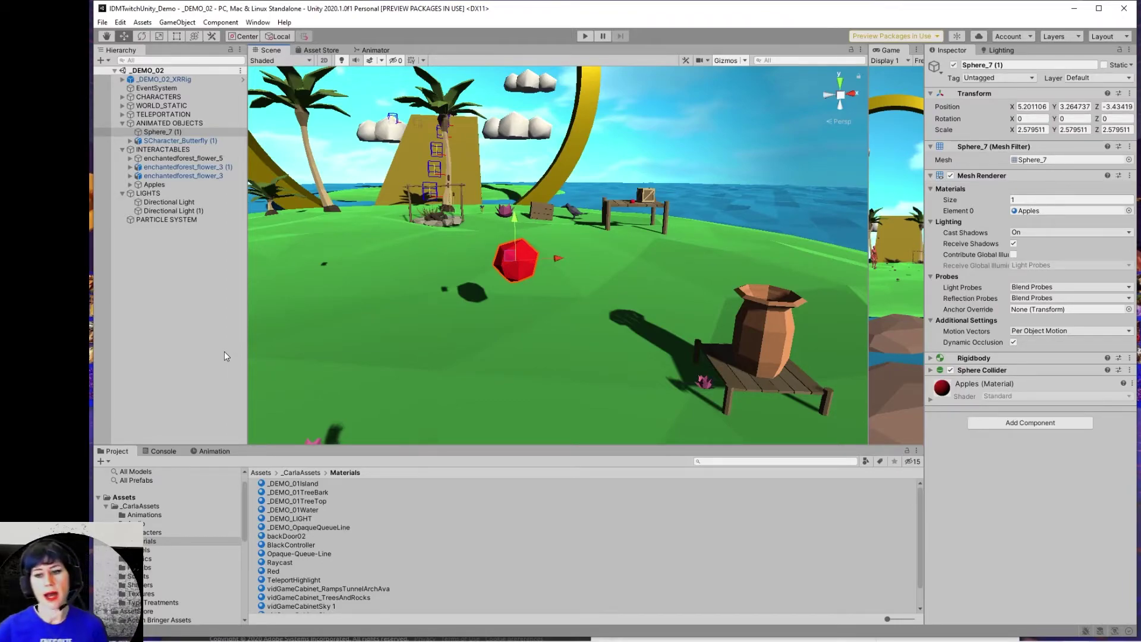
Step: Expand the red sphere's Apples material settings and review the Rendering Mode choices, keeping Opaque
{"action": "left_click", "coordinate": [931, 400]}
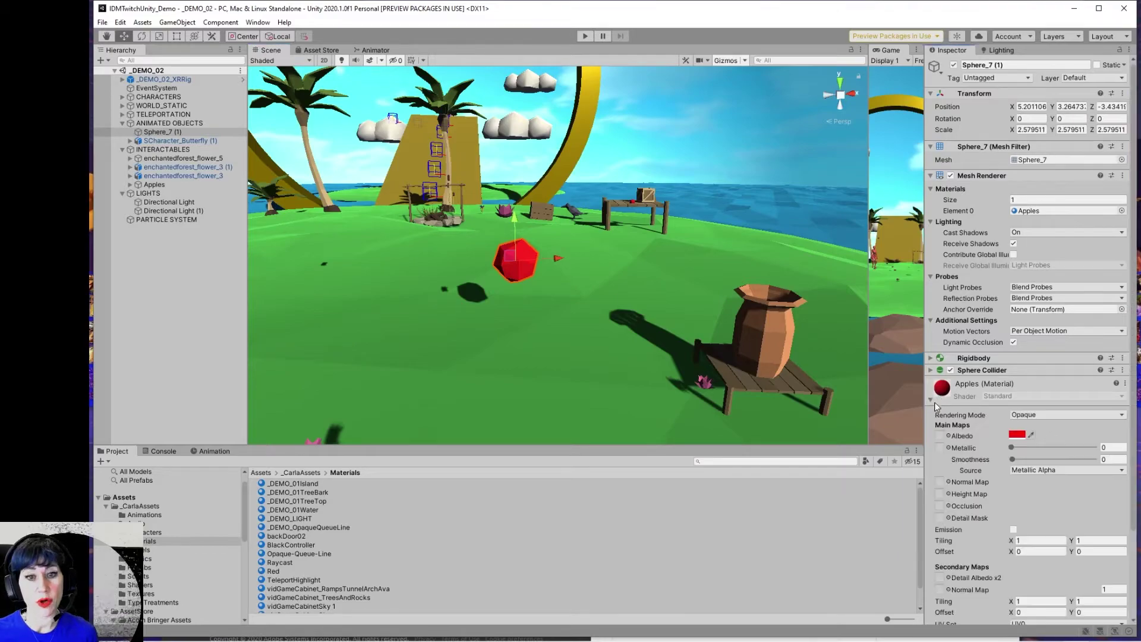
{"action": "left_click", "coordinate": [515, 268]}
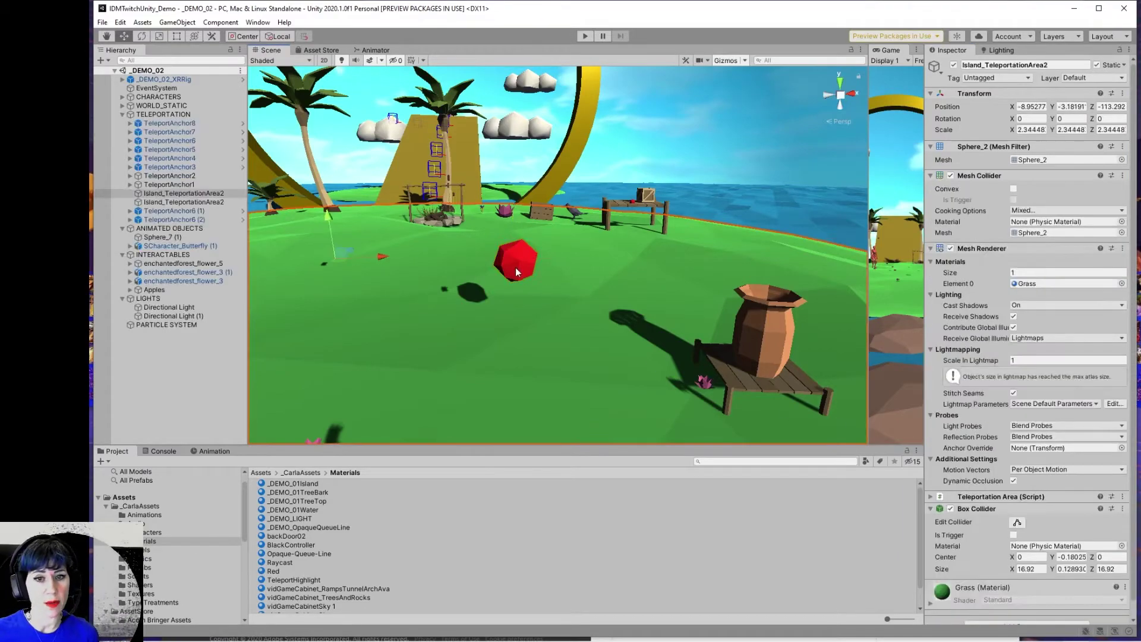
{"action": "left_click", "coordinate": [515, 267]}
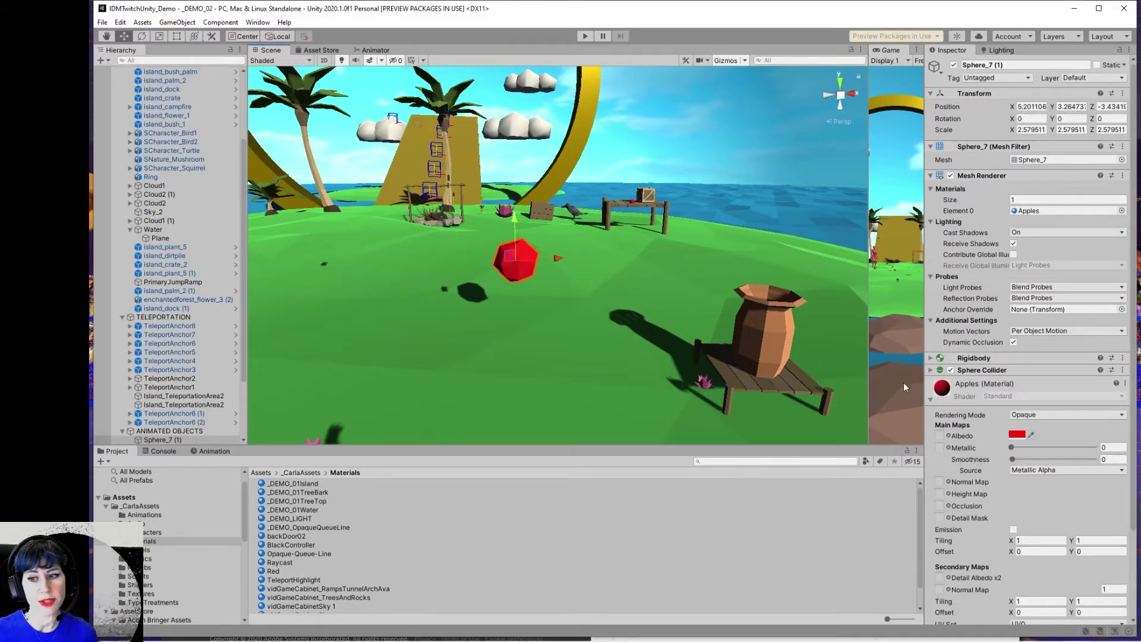
{"action": "left_click", "coordinate": [1032, 415]}
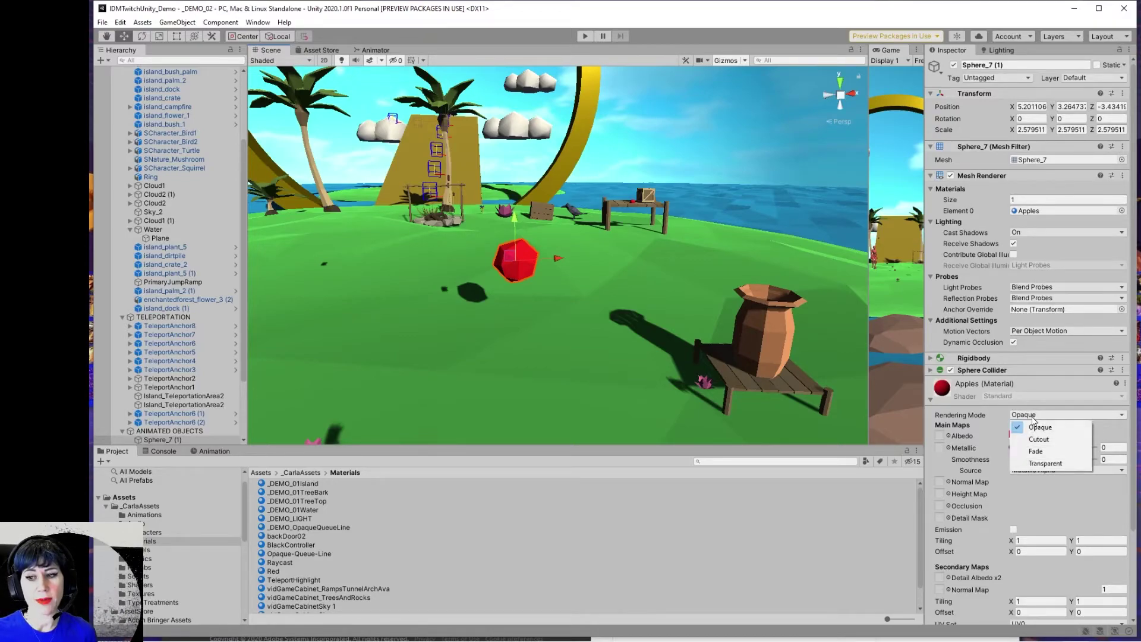
{"action": "left_click", "coordinate": [1040, 427]}
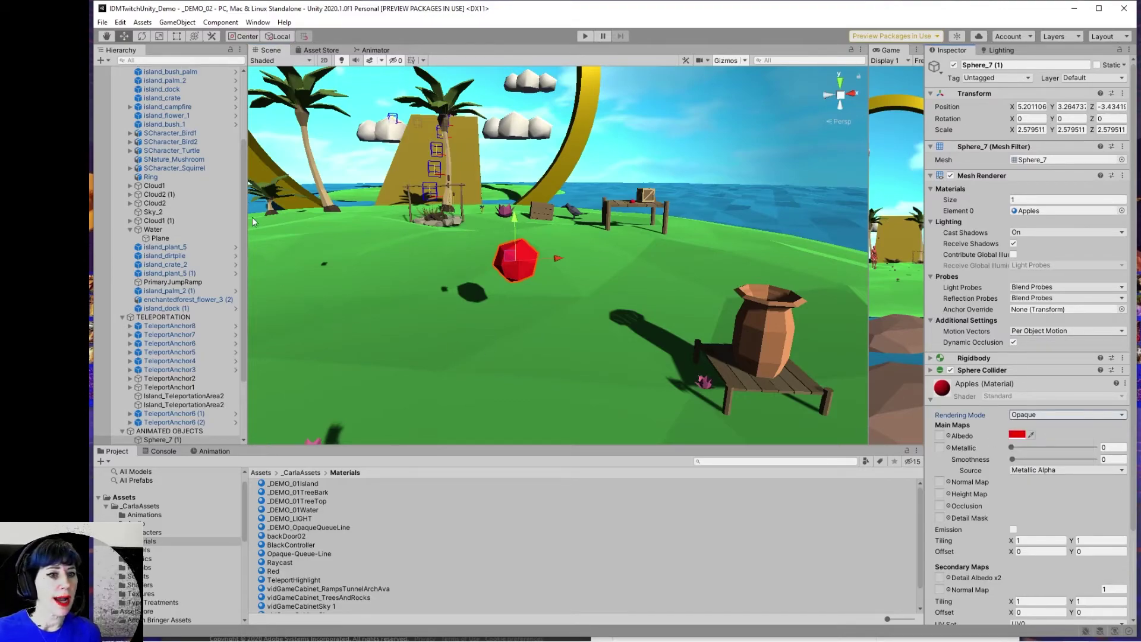
Step: Review the objects in the WORLD_STATIC group, leaving the WORLD_STATIC and TELEPORTATION groups collapsed
{"action": "left_click_drag", "start_coordinate": [241, 163], "coordinate": [244, 95]}
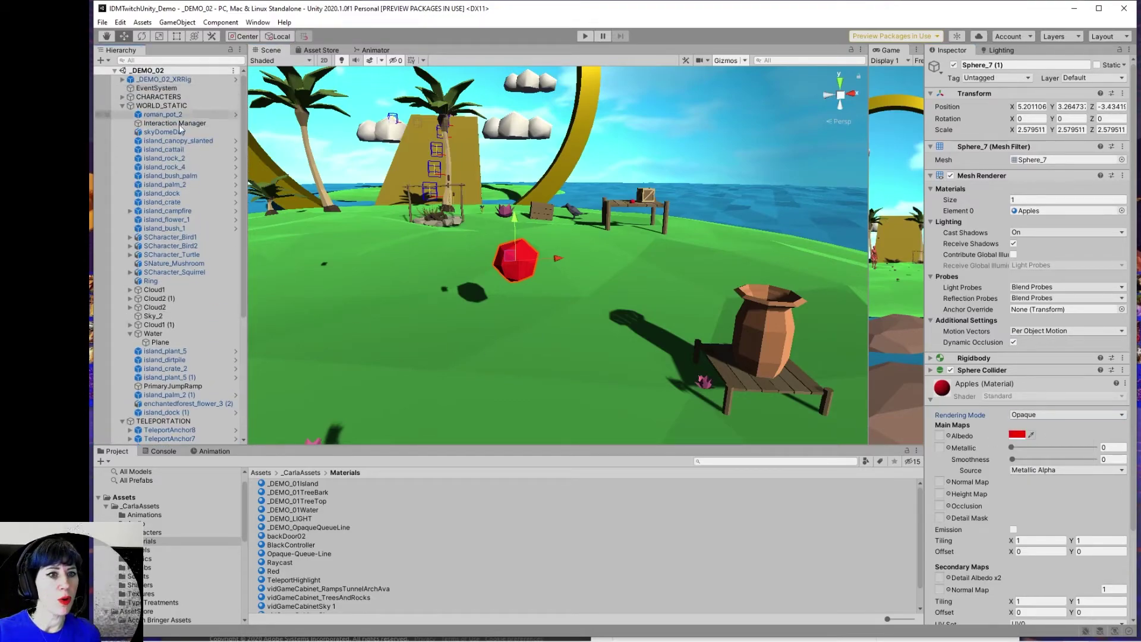
{"action": "left_click", "coordinate": [122, 105]}
{"action": "left_click", "coordinate": [161, 97]}
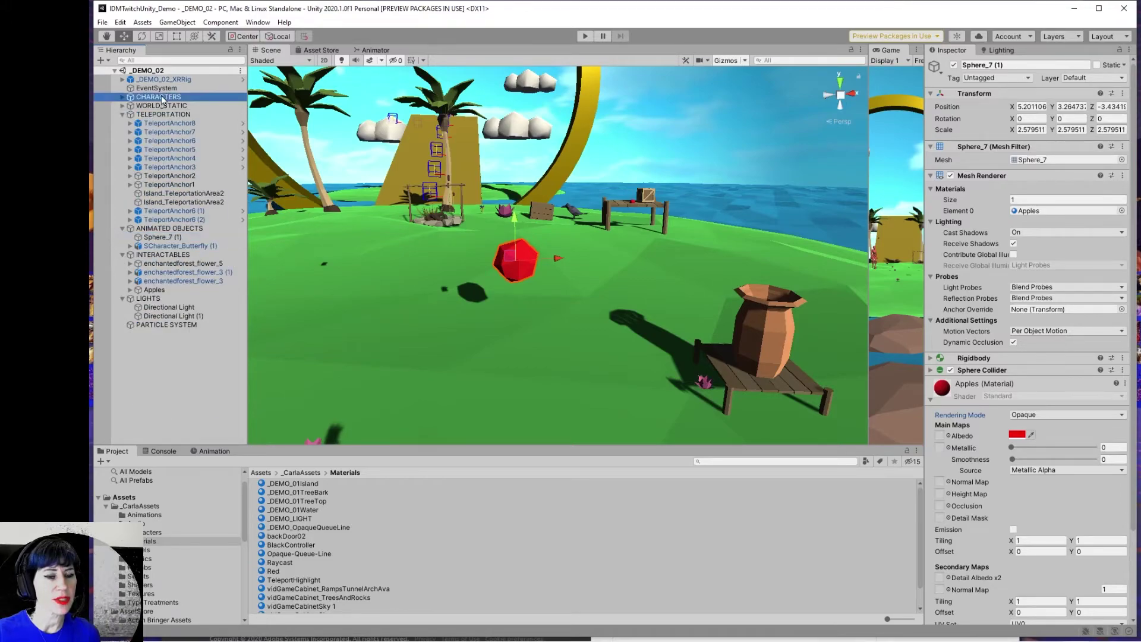
{"action": "left_click", "coordinate": [159, 106]}
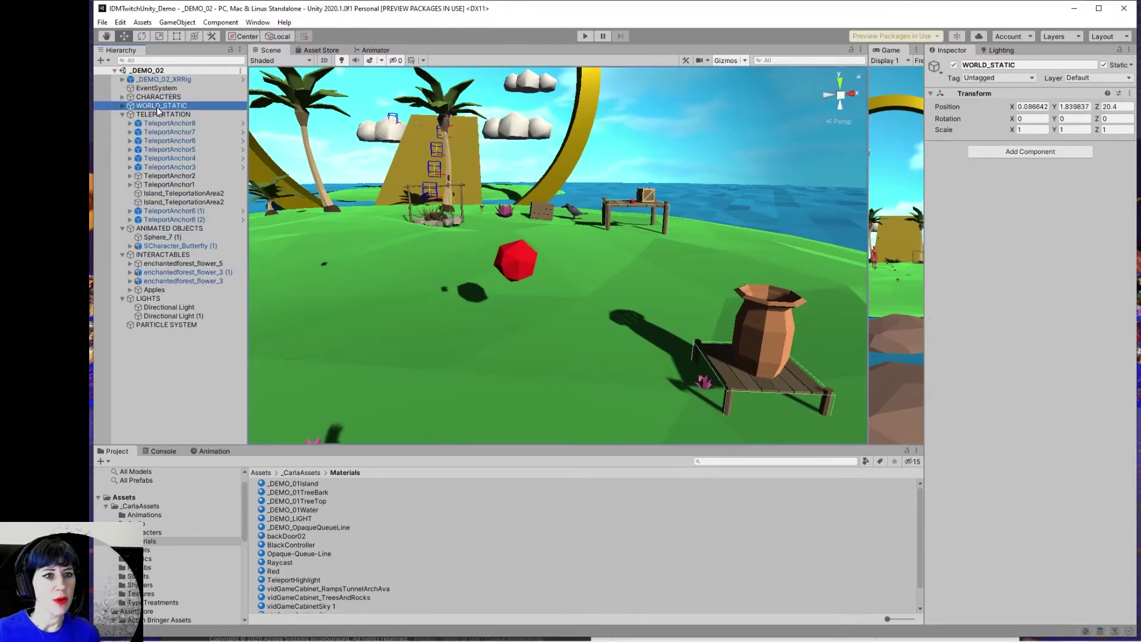
{"action": "left_click", "coordinate": [123, 106]}
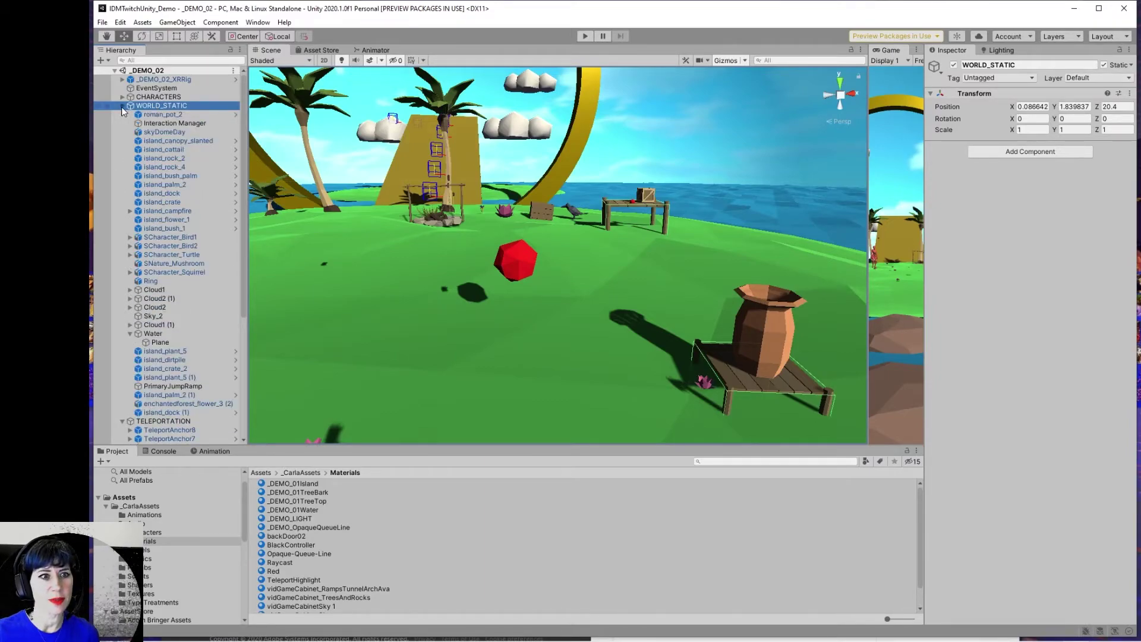
{"action": "left_click", "coordinate": [122, 107]}
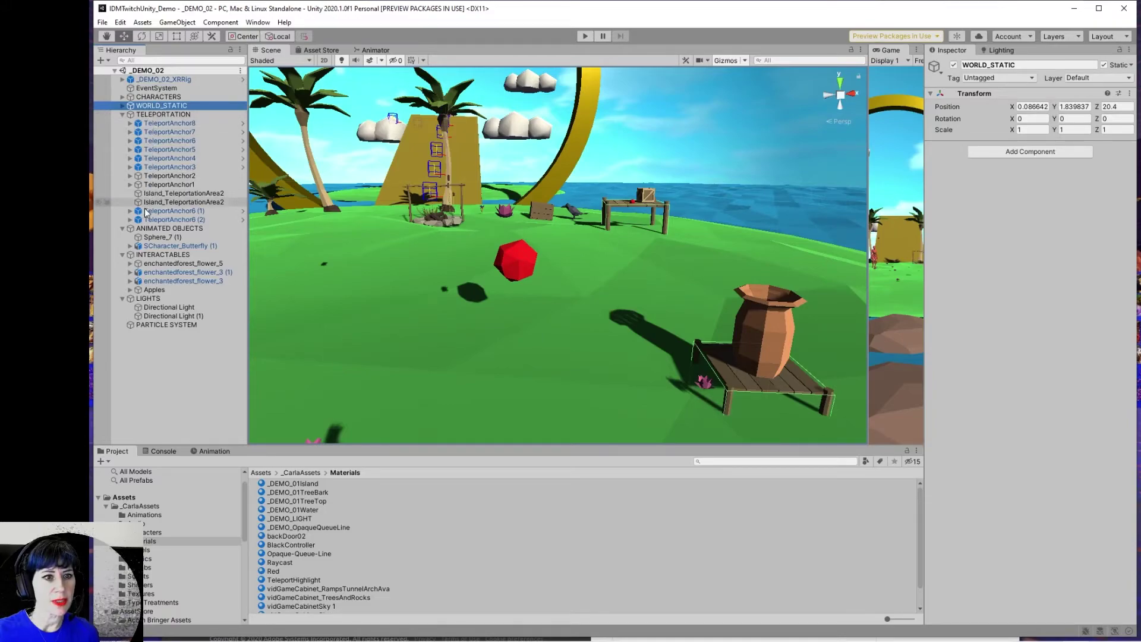
{"action": "left_click", "coordinate": [123, 115]}
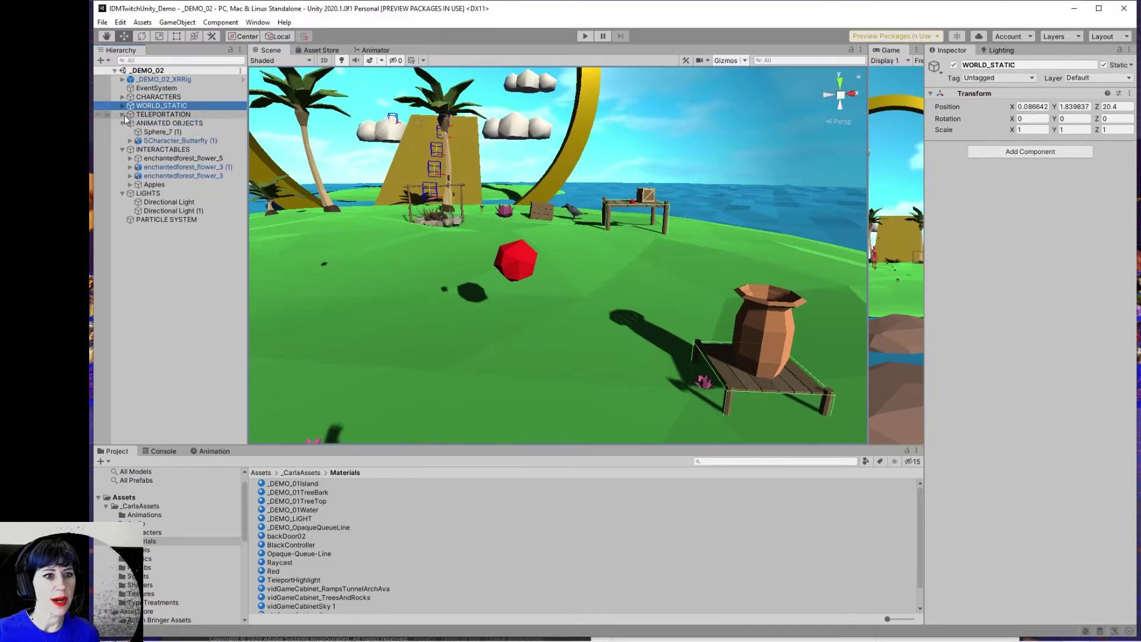
Step: Select Sphere_7 (1), enlarge the Game view and play the scene, watching it in both the Scene and Game views
{"action": "left_click", "coordinate": [161, 134]}
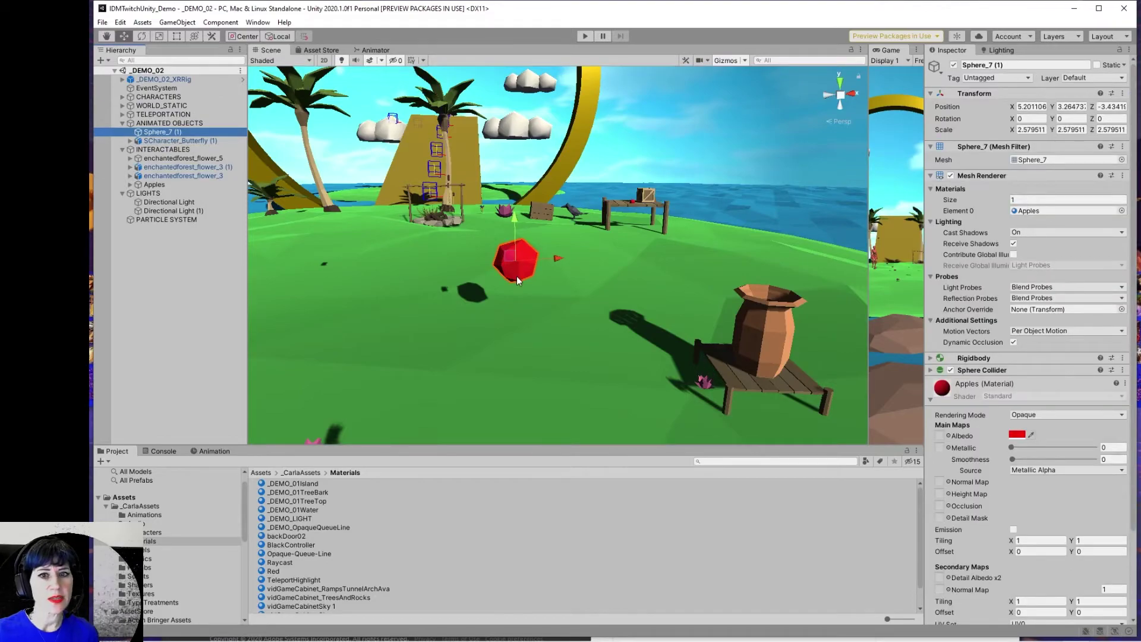
{"action": "scroll", "coordinate": [516, 276], "scroll_direction": "down", "scroll_amount": 5}
{"action": "scroll", "coordinate": [515, 283], "scroll_direction": "down", "scroll_amount": 4}
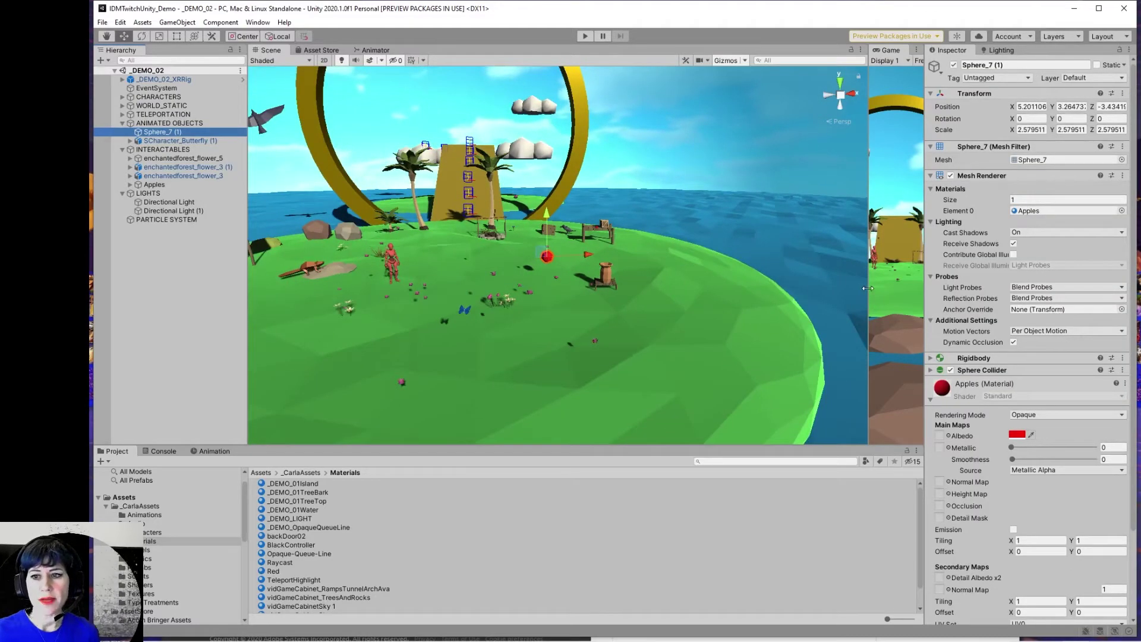
{"action": "left_click_drag", "start_coordinate": [868, 291], "coordinate": [393, 292]}
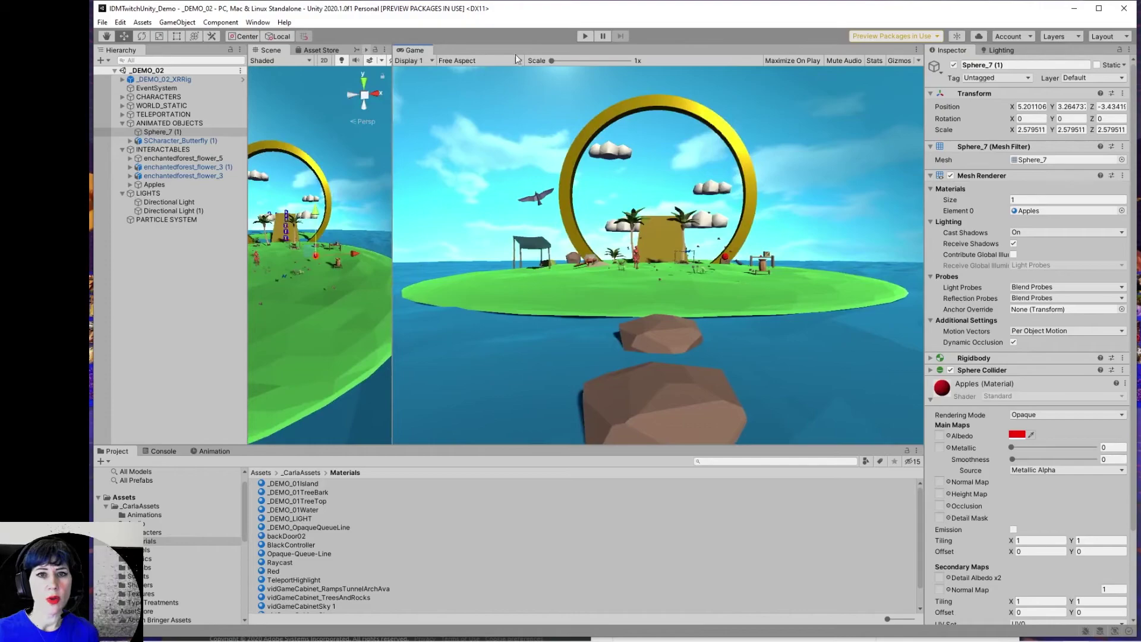
{"action": "left_click", "coordinate": [582, 36]}
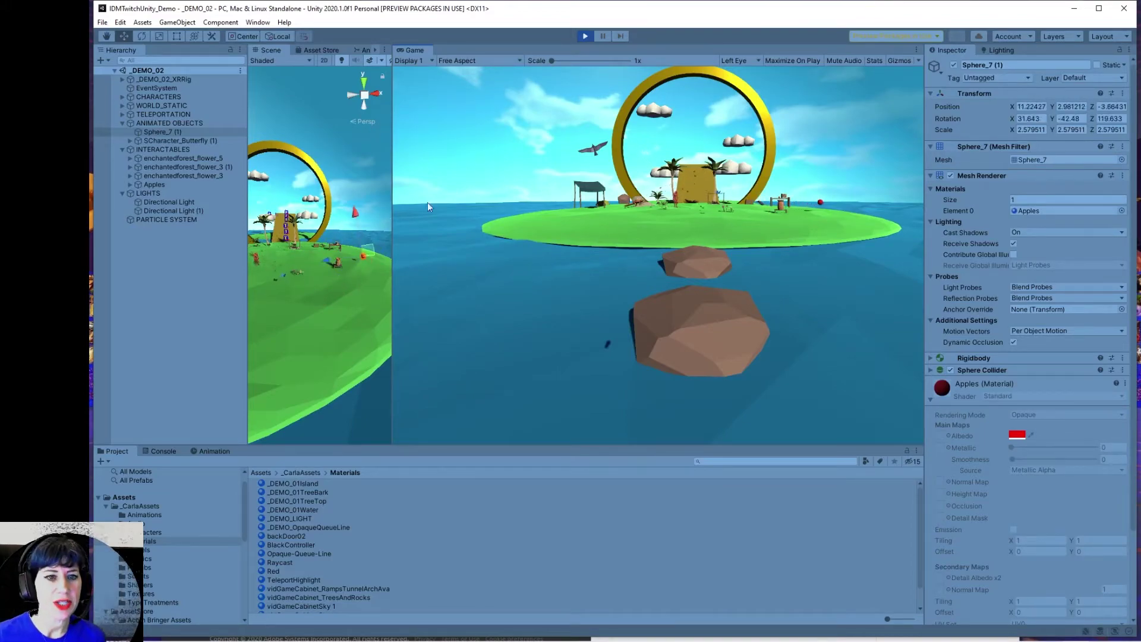
{"action": "left_click_drag", "start_coordinate": [392, 233], "coordinate": [672, 266]}
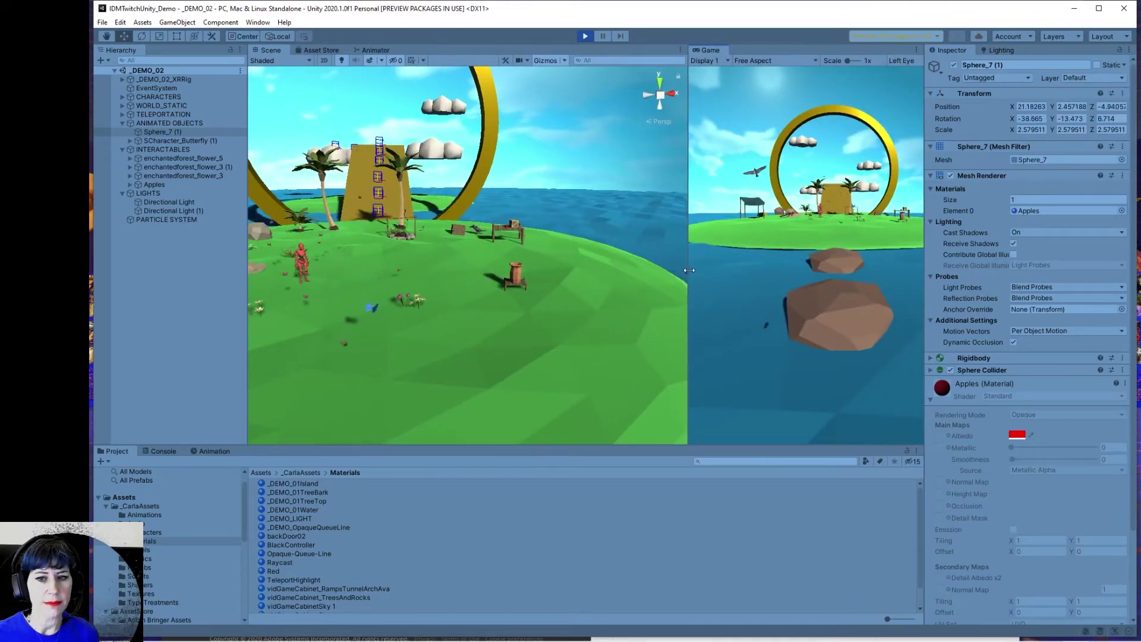
{"action": "left_click_drag", "start_coordinate": [688, 272], "coordinate": [474, 267]}
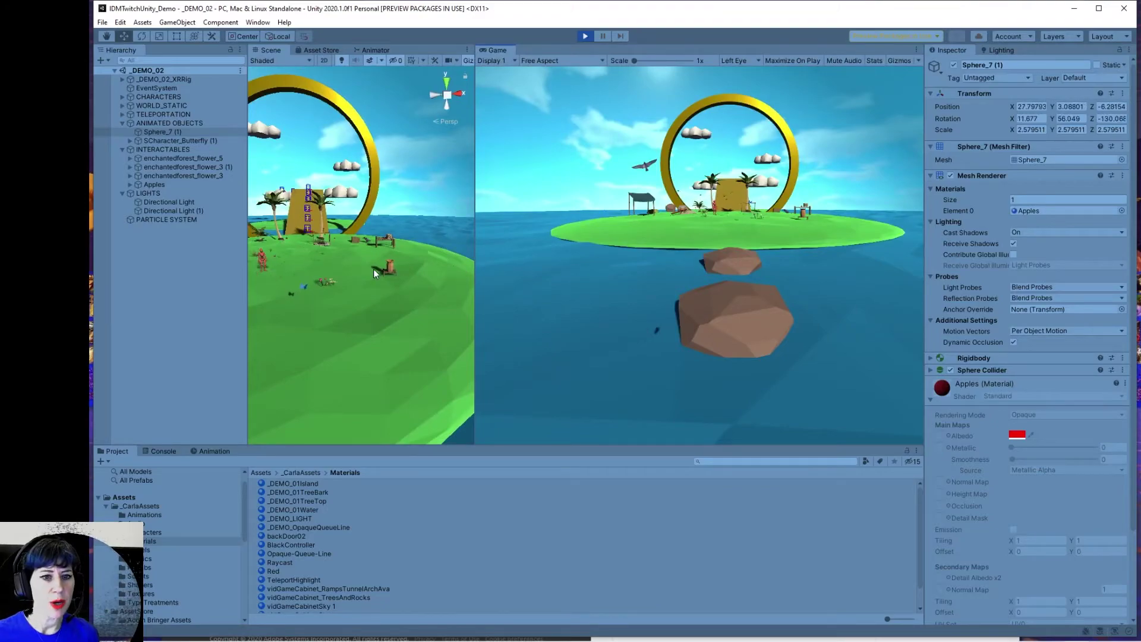
Step: While the scene plays, select the roman pot and then set the Laughing character's Beta_Surface X scale to 2
{"action": "left_click", "coordinate": [389, 266]}
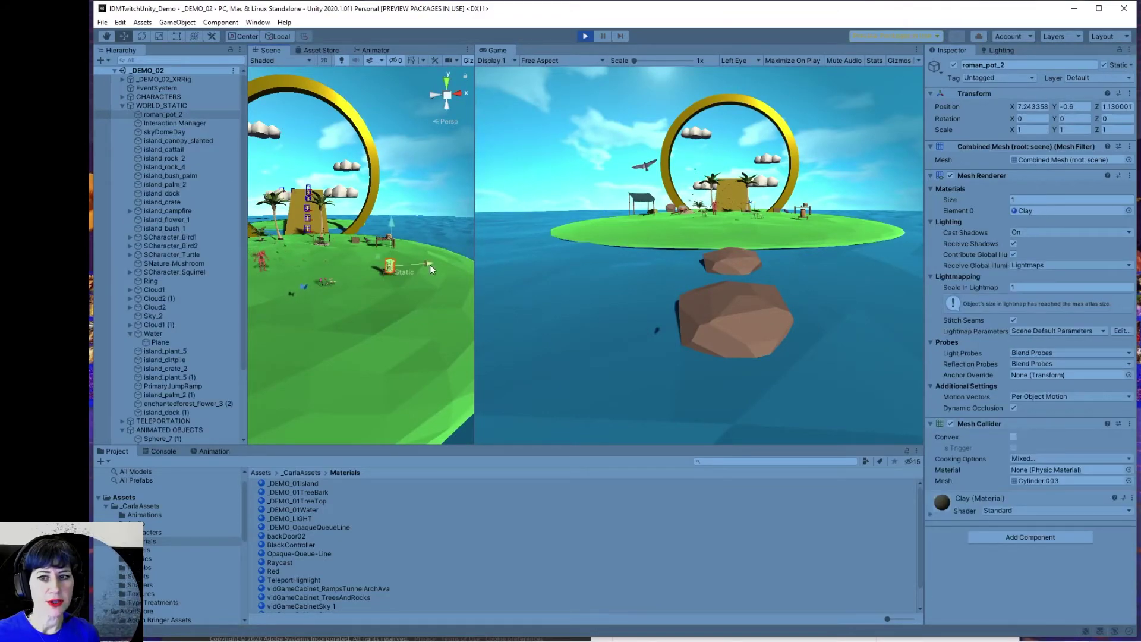
{"action": "left_click", "coordinate": [269, 265]}
{"action": "left_click", "coordinate": [273, 267]}
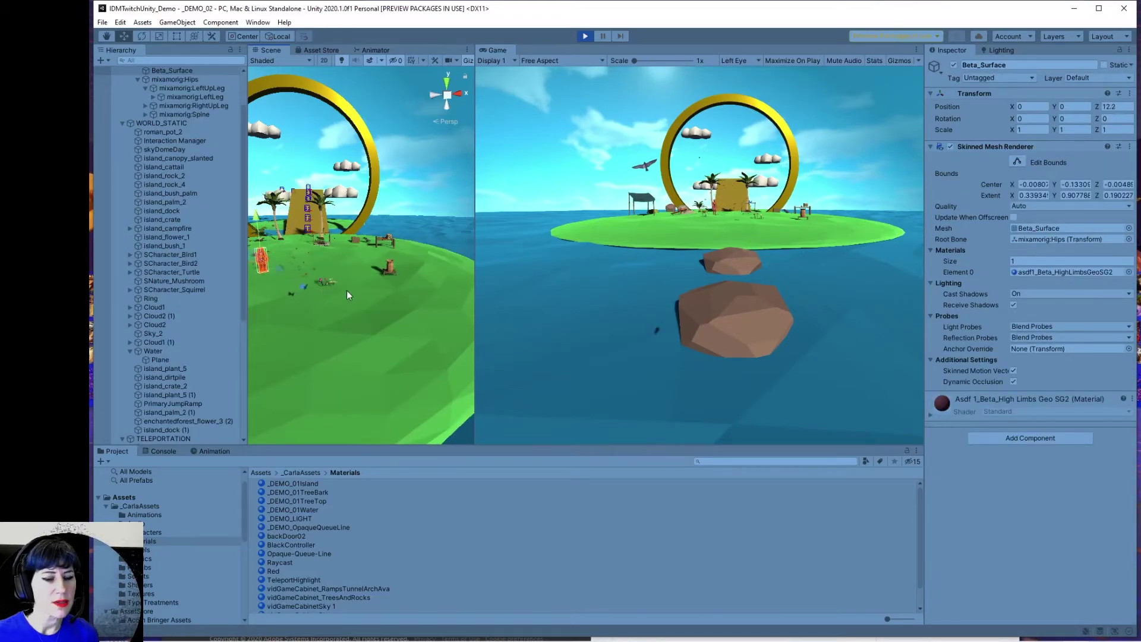
{"action": "left_click", "coordinate": [1020, 130]}
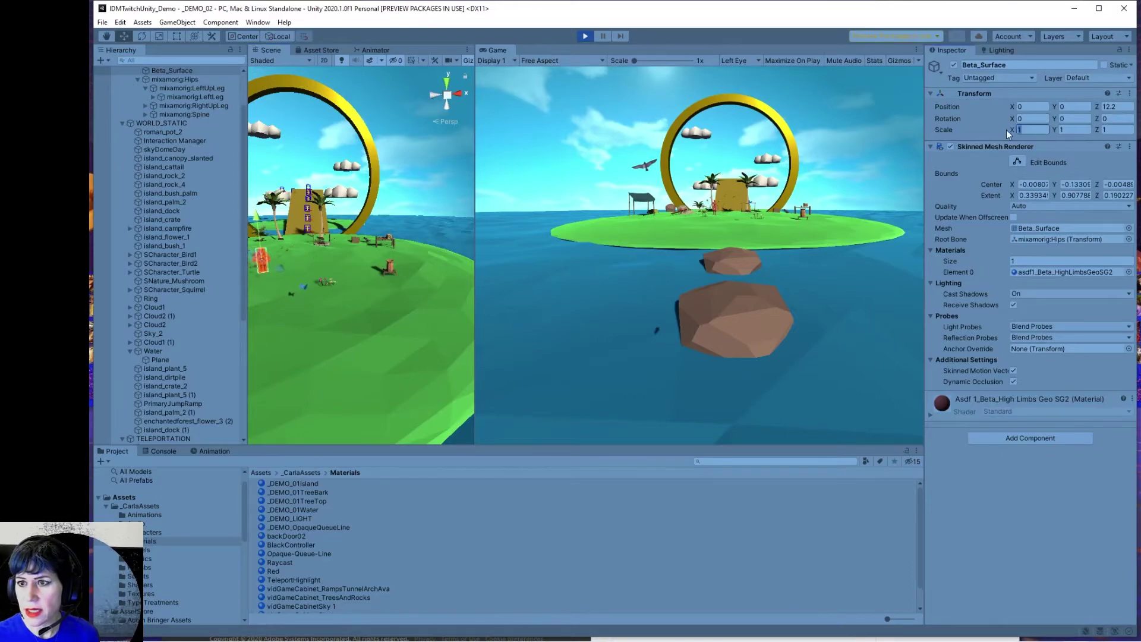
{"action": "type", "text": "2"}
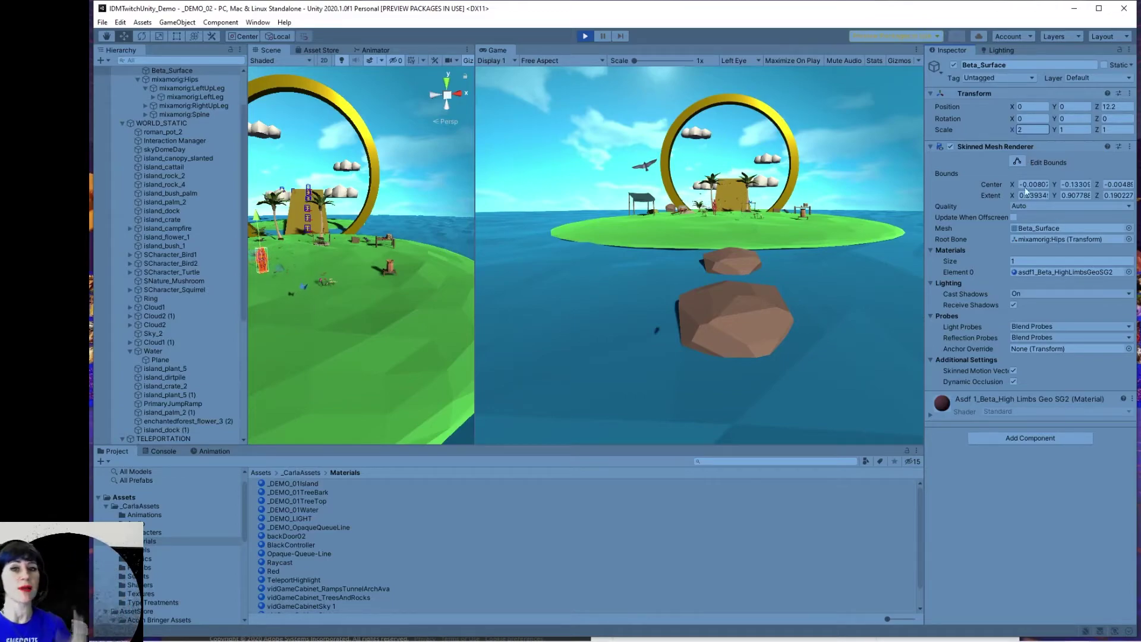
Step: Stop playing the scene and enlarge the Scene view to show the island
{"action": "left_click", "coordinate": [586, 36]}
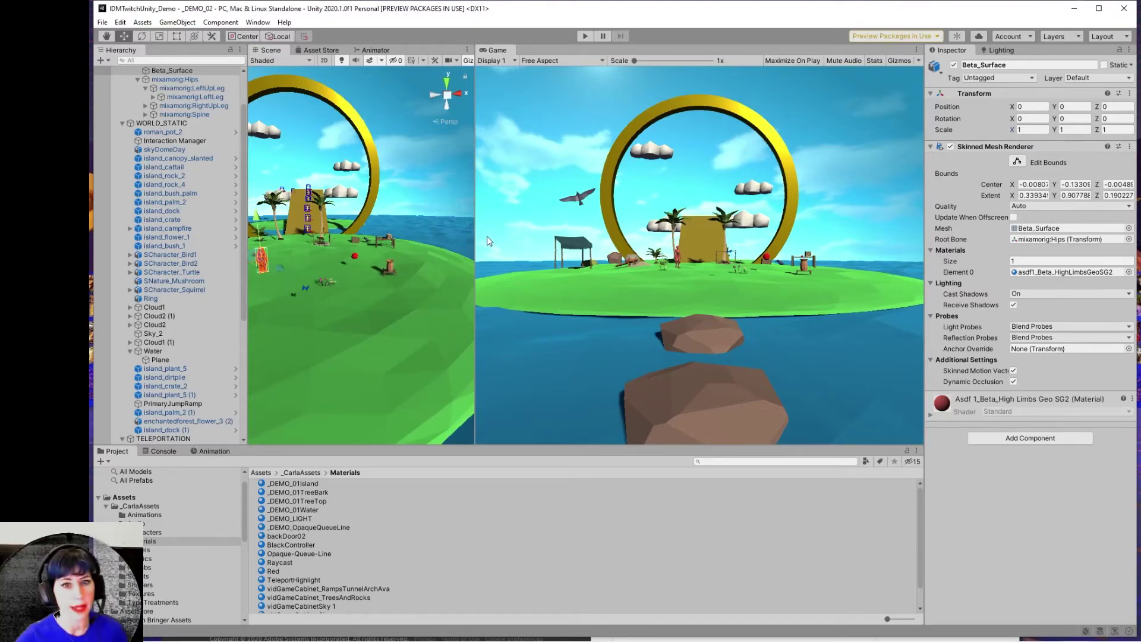
{"action": "left_click_drag", "start_coordinate": [474, 238], "coordinate": [759, 237]}
{"action": "left_click_drag", "start_coordinate": [533, 347], "coordinate": [587, 347], "text": "alt"}
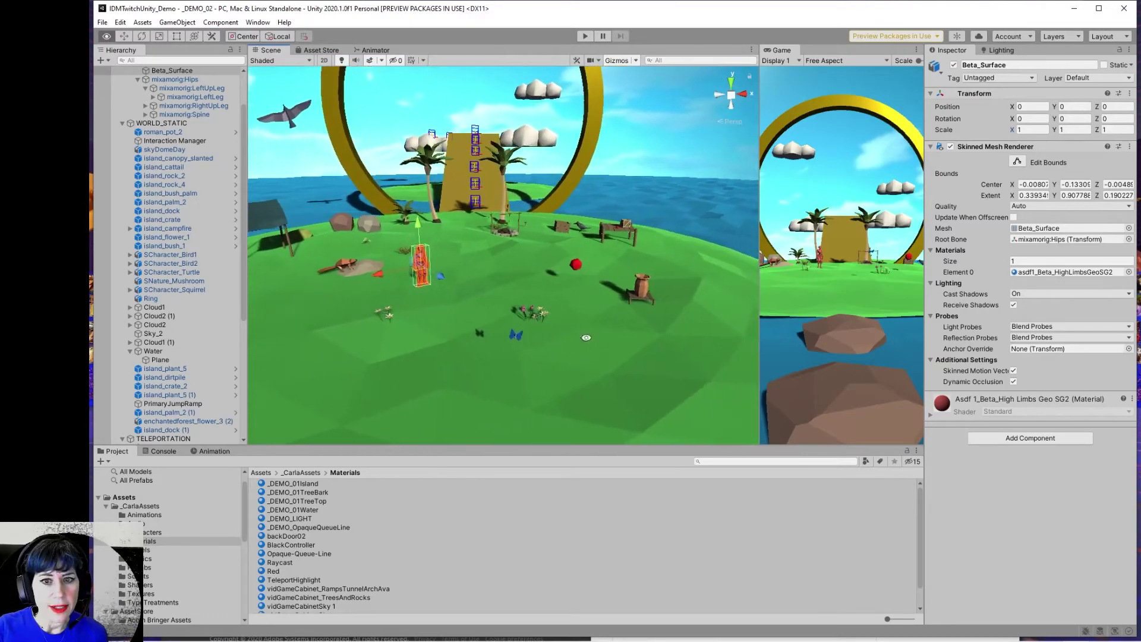
Step: Inspect the red sphere's Sphere Collider and Rigidbody settings, leaving the Rigidbody section collapsed
{"action": "left_click", "coordinate": [575, 265]}
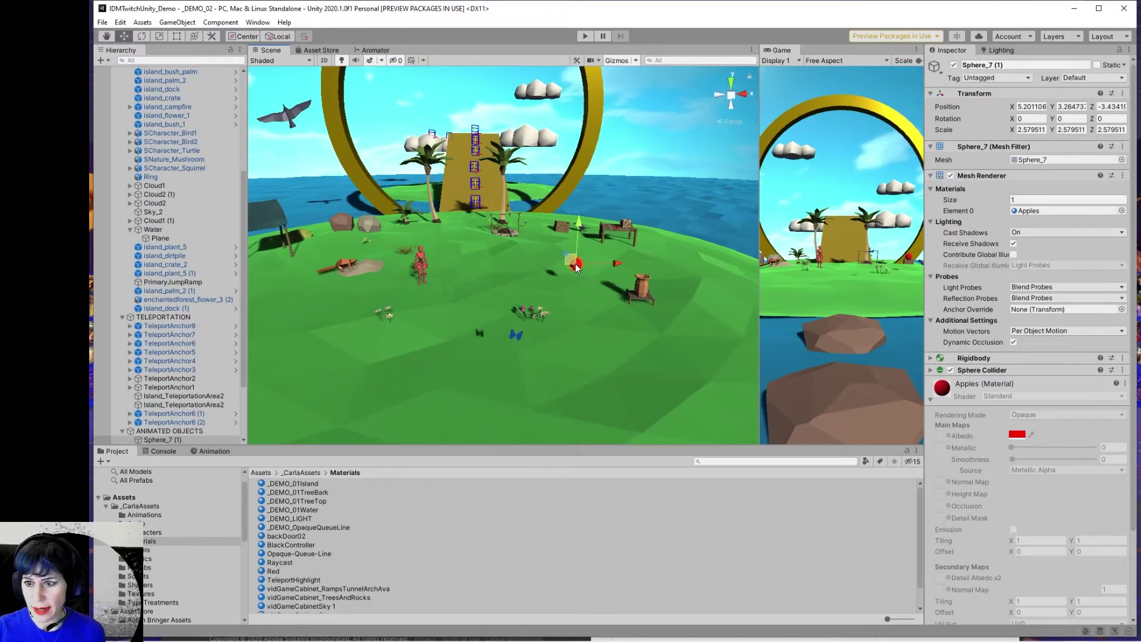
{"action": "left_click", "coordinate": [932, 369]}
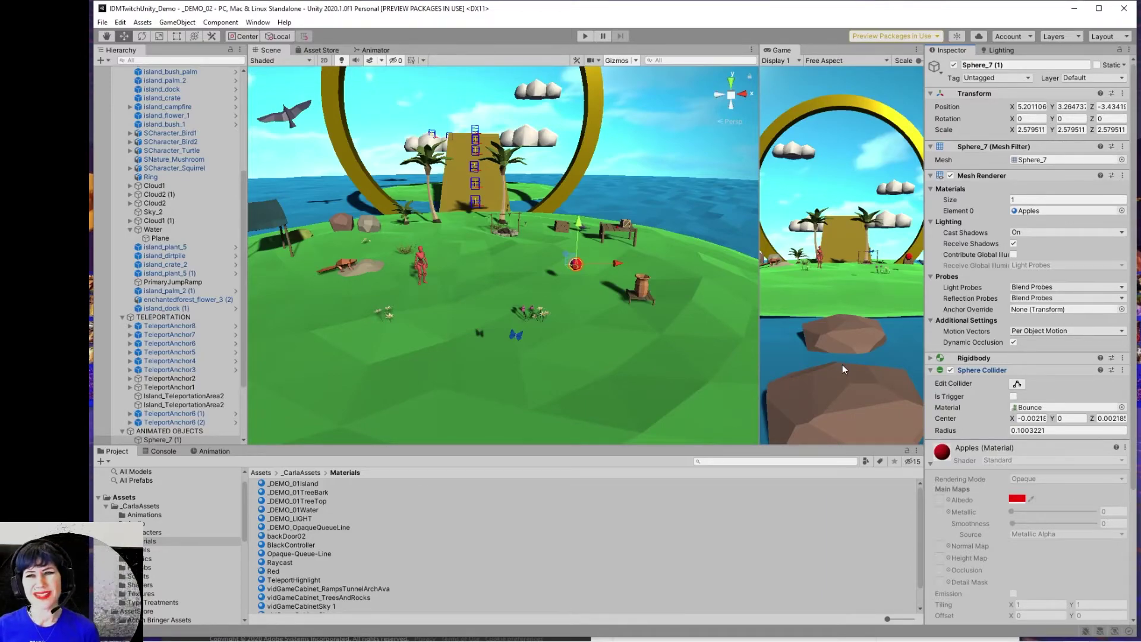
{"action": "left_click", "coordinate": [957, 357]}
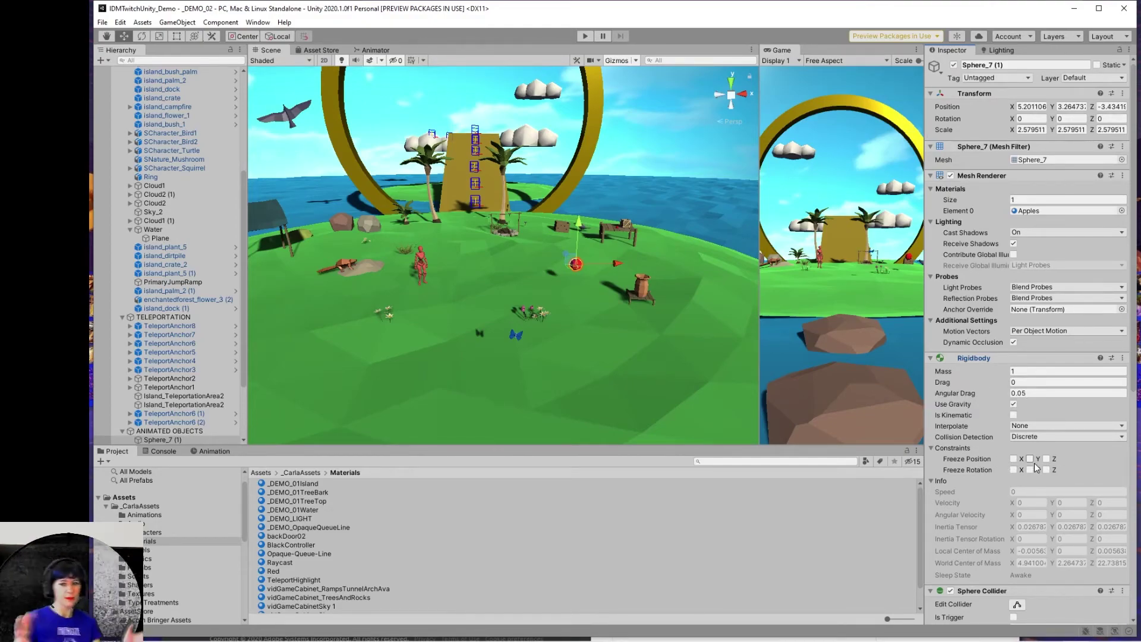
{"action": "left_click", "coordinate": [935, 358]}
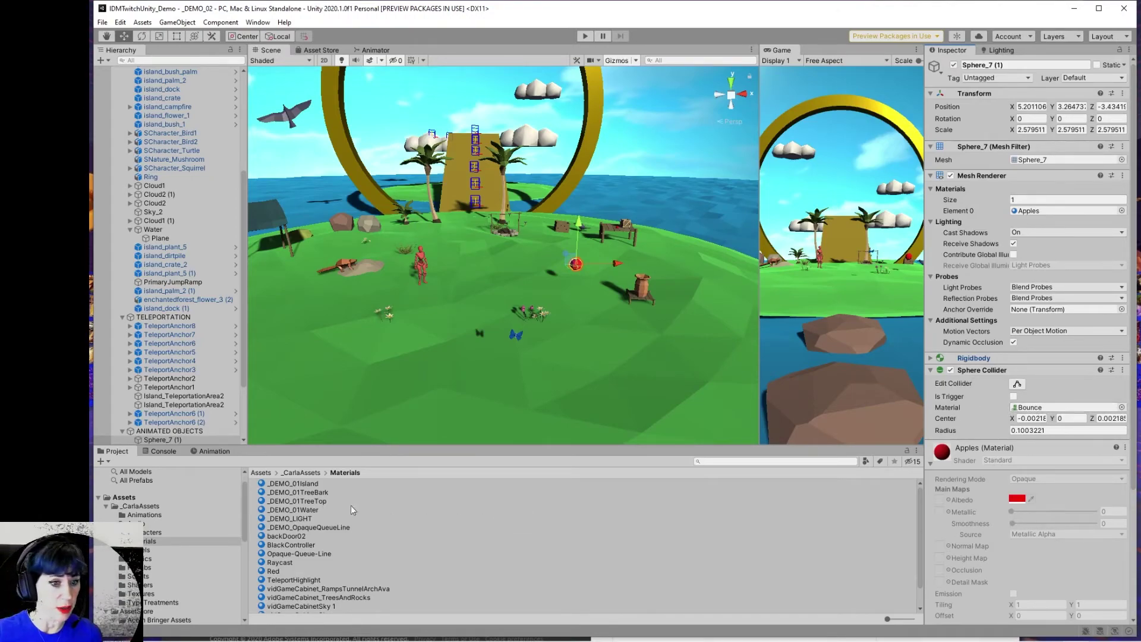
Step: Create a physic material named new in the _CarlaAssets Physics folder
{"action": "left_click", "coordinate": [208, 559]}
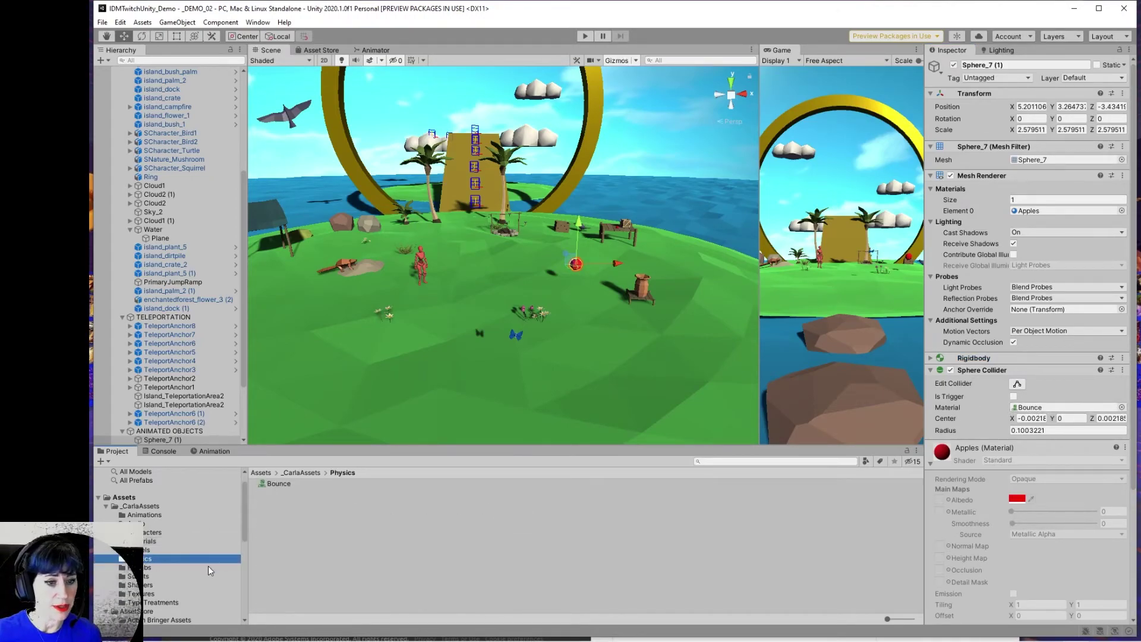
{"action": "right_click", "coordinate": [324, 551]}
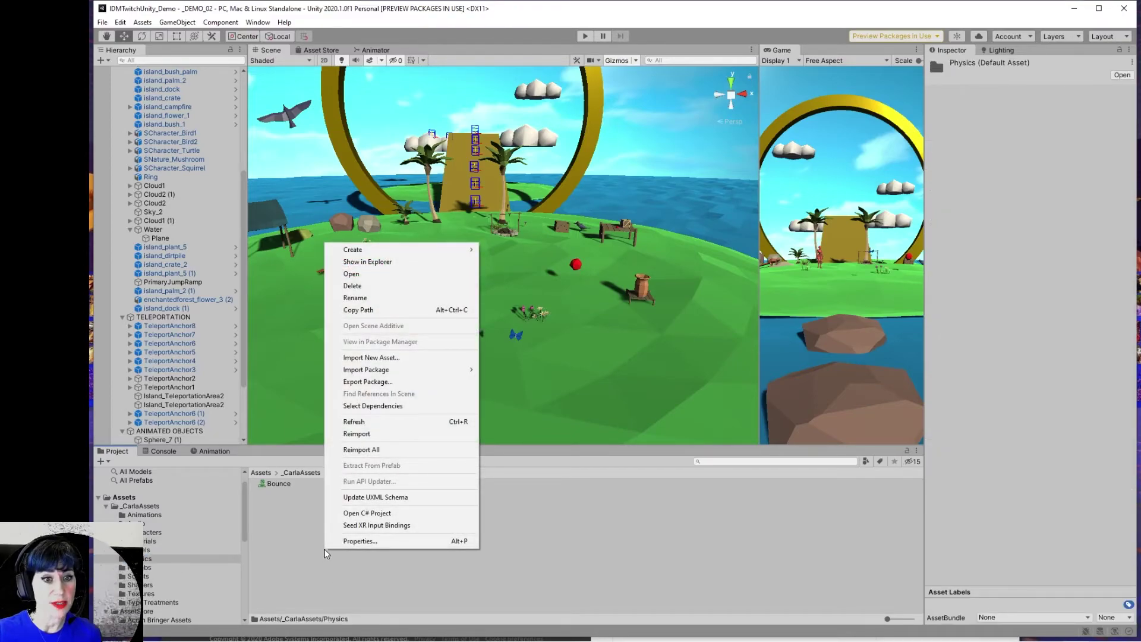
{"action": "mouse_move", "coordinate": [368, 252]}
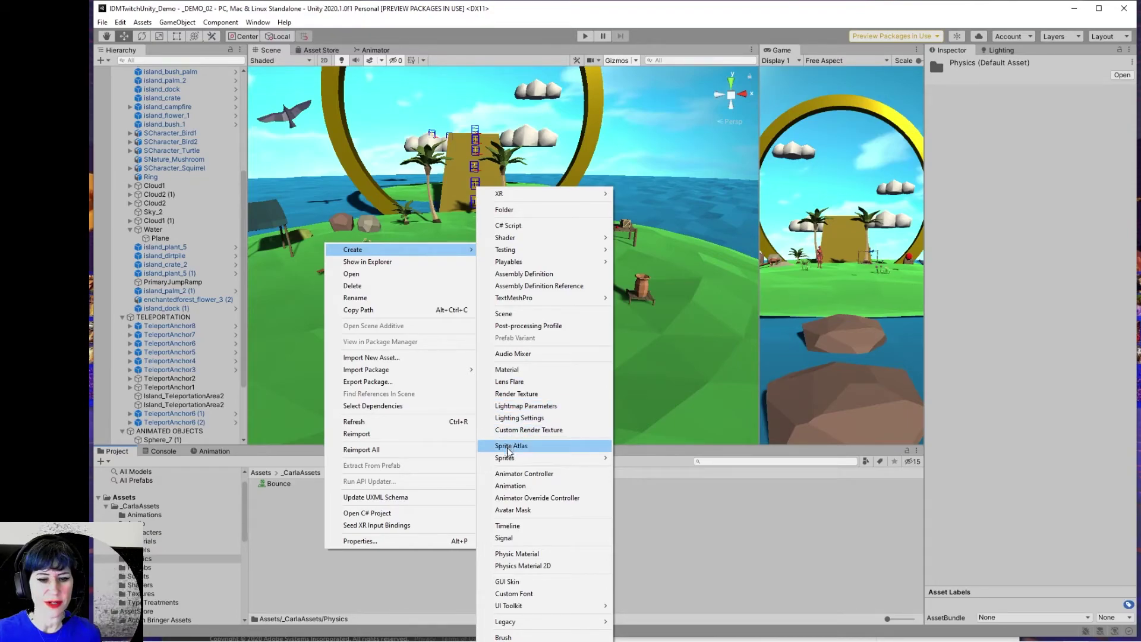
{"action": "left_click", "coordinate": [518, 555]}
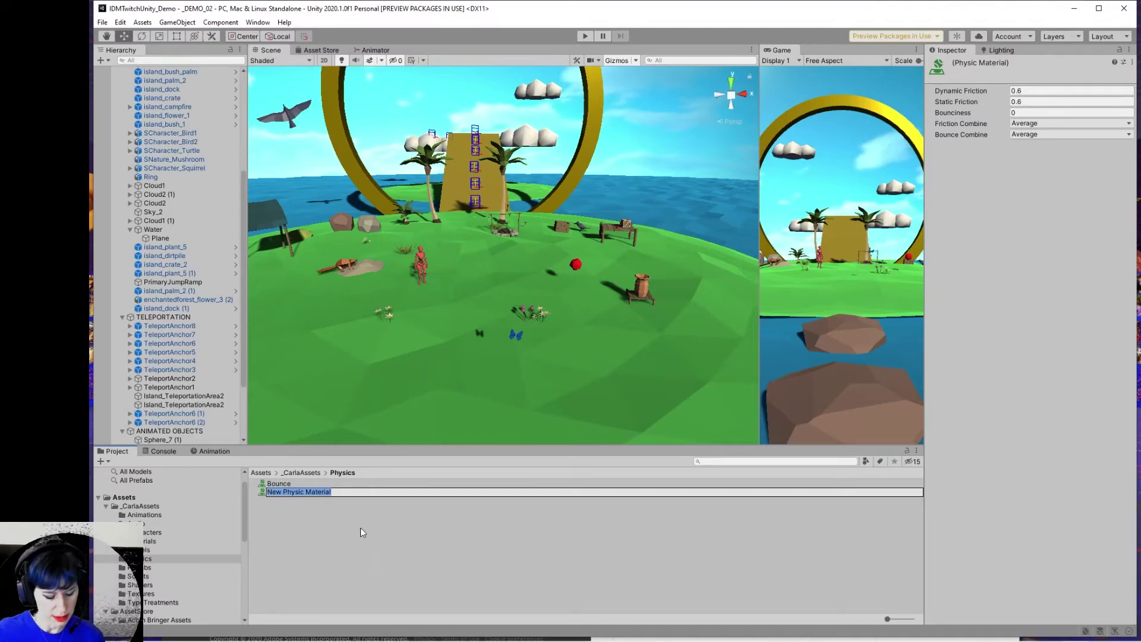
{"action": "type", "text": "new"}
{"action": "key", "text": "Return"}
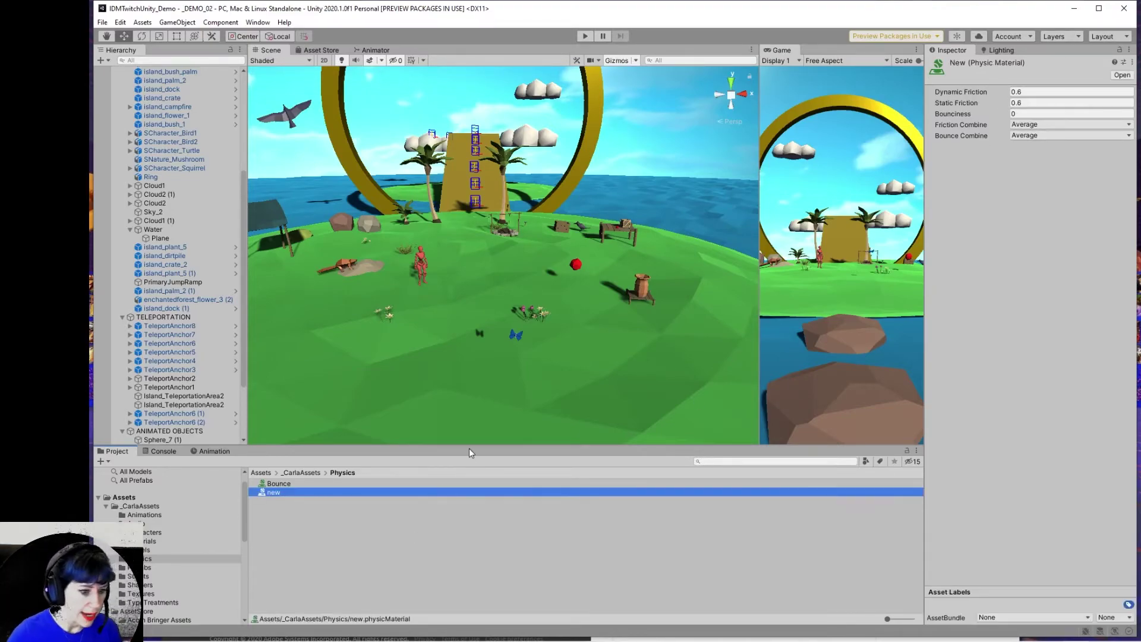
{"action": "left_click", "coordinate": [498, 526]}
Step: Widen the Game view, collapse the WORLD_STATIC group and select the PARTICLE SYSTEM object
{"action": "scroll", "coordinate": [619, 359], "scroll_direction": "down", "scroll_amount": 1}
{"action": "left_click_drag", "start_coordinate": [574, 347], "coordinate": [612, 357], "text": "alt"}
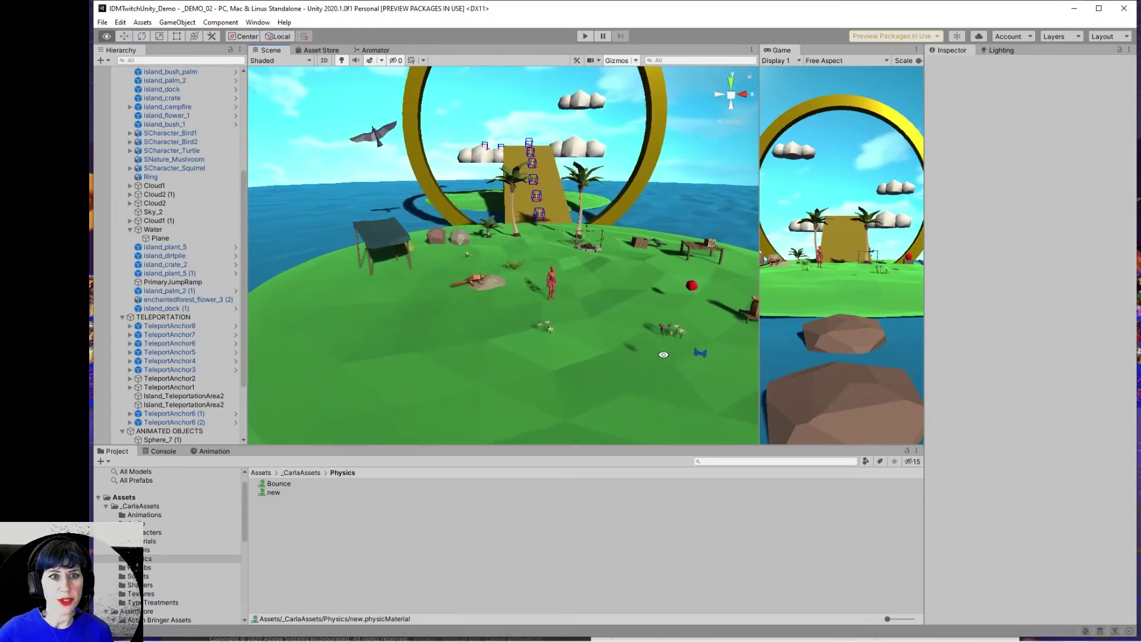
{"action": "left_click", "coordinate": [549, 288]}
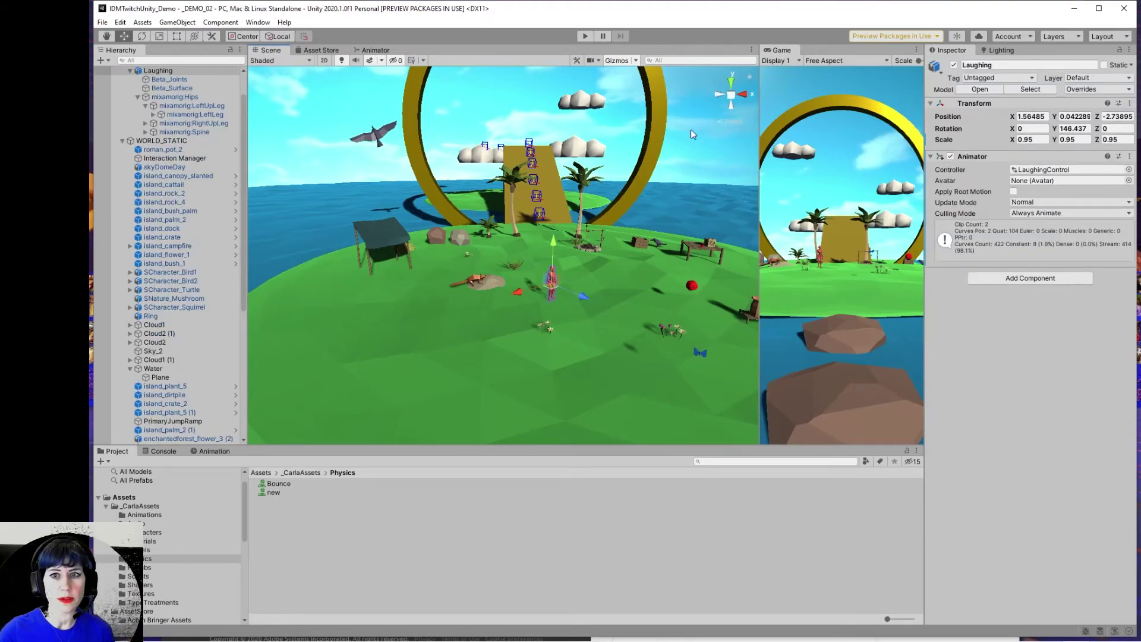
{"action": "left_click_drag", "start_coordinate": [760, 145], "coordinate": [666, 144]}
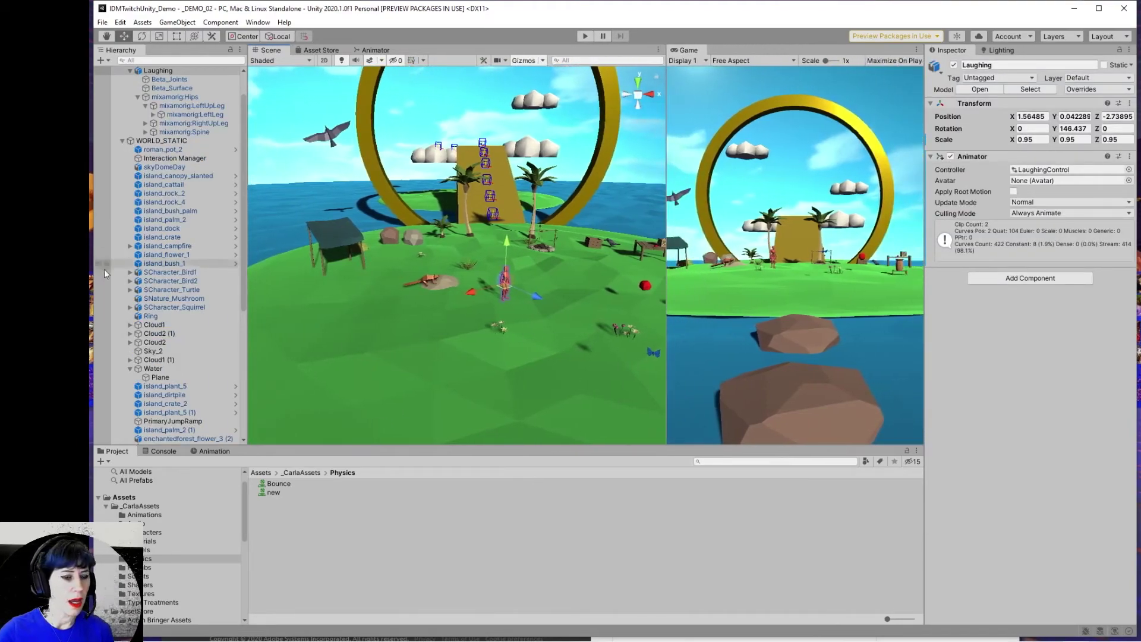
{"action": "left_click", "coordinate": [124, 141]}
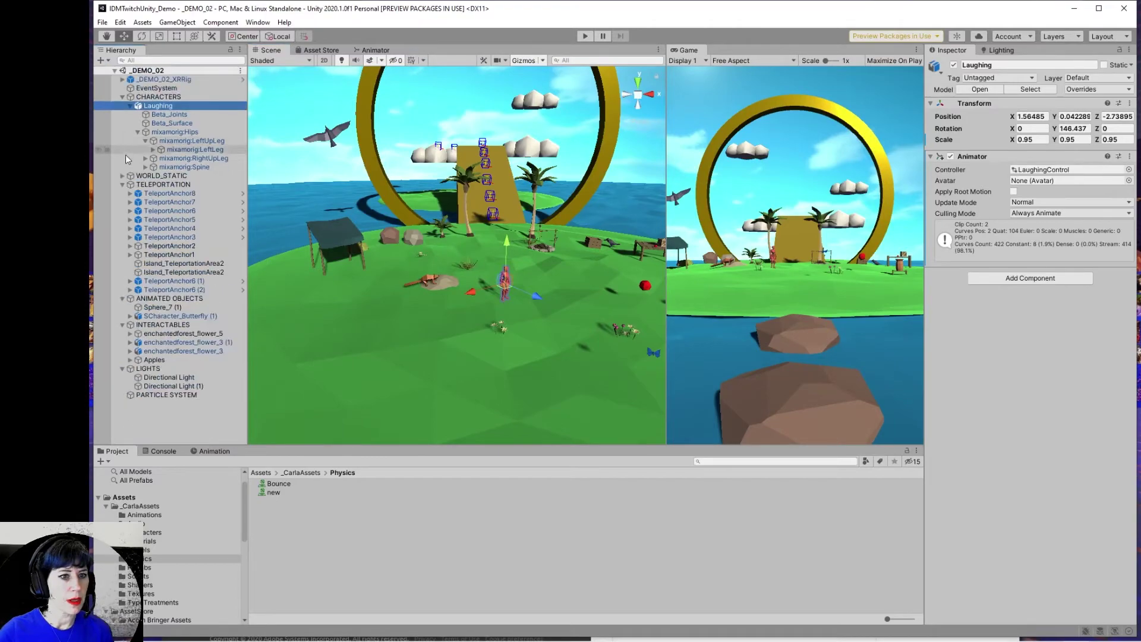
{"action": "left_click", "coordinate": [217, 393]}
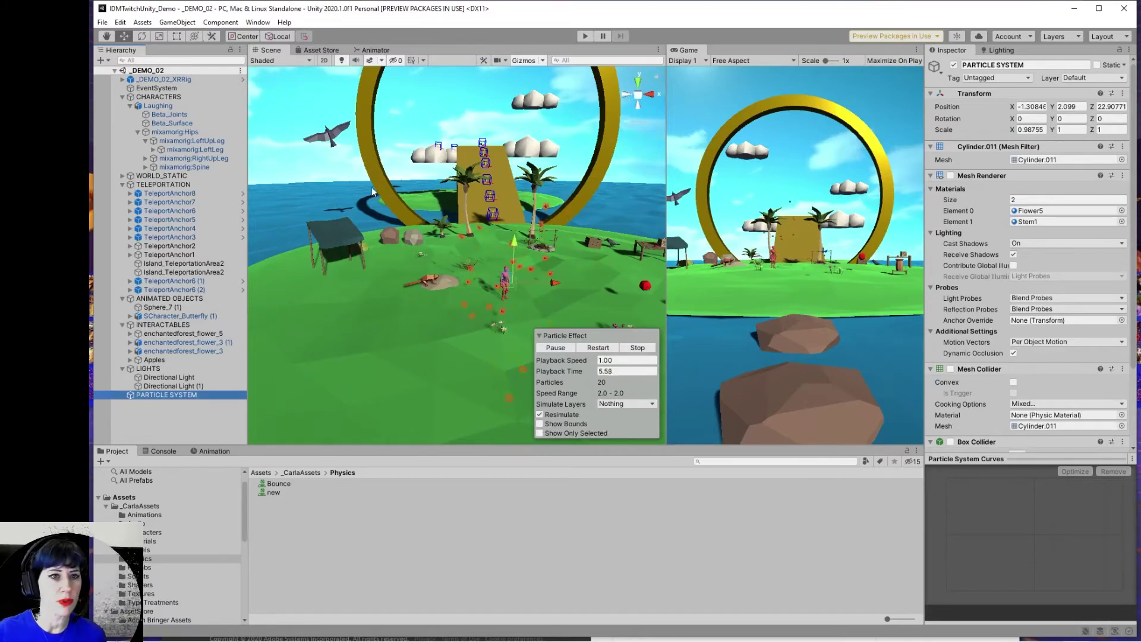
Step: Try to add a Particle System component to the PARTICLE SYSTEM object
{"action": "left_click", "coordinate": [209, 24]}
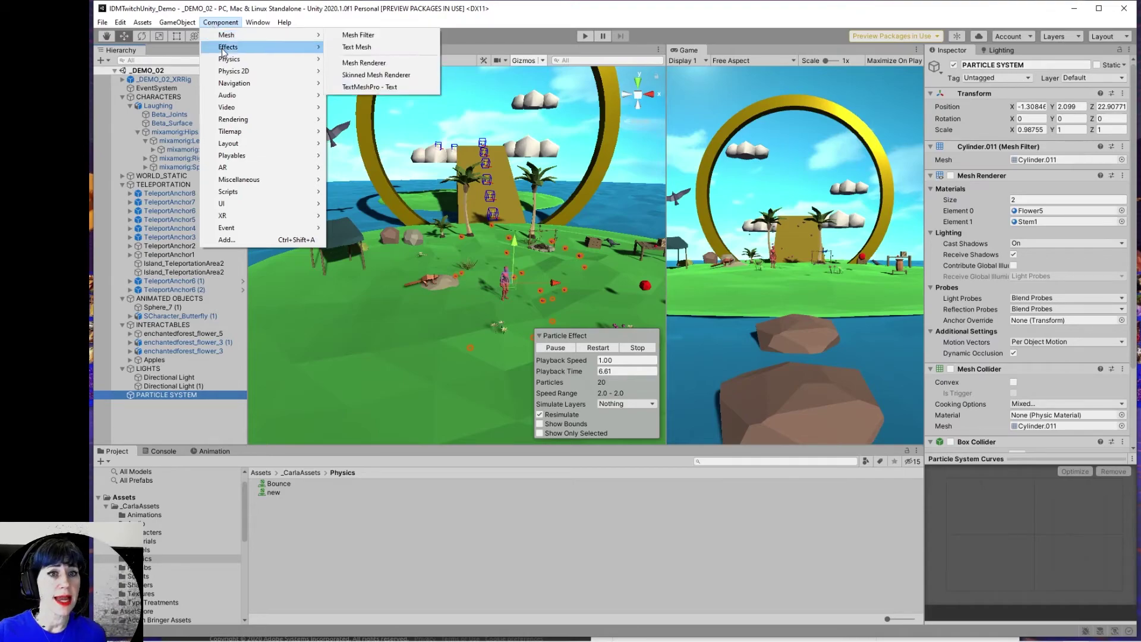
{"action": "mouse_move", "coordinate": [225, 47]}
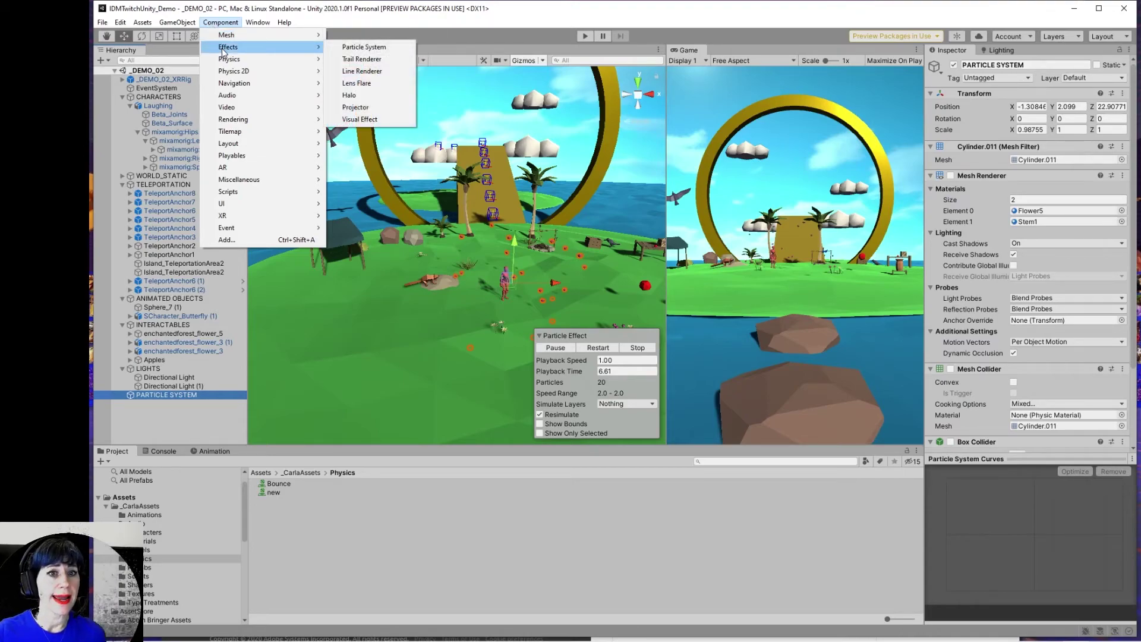
{"action": "left_click", "coordinate": [359, 51]}
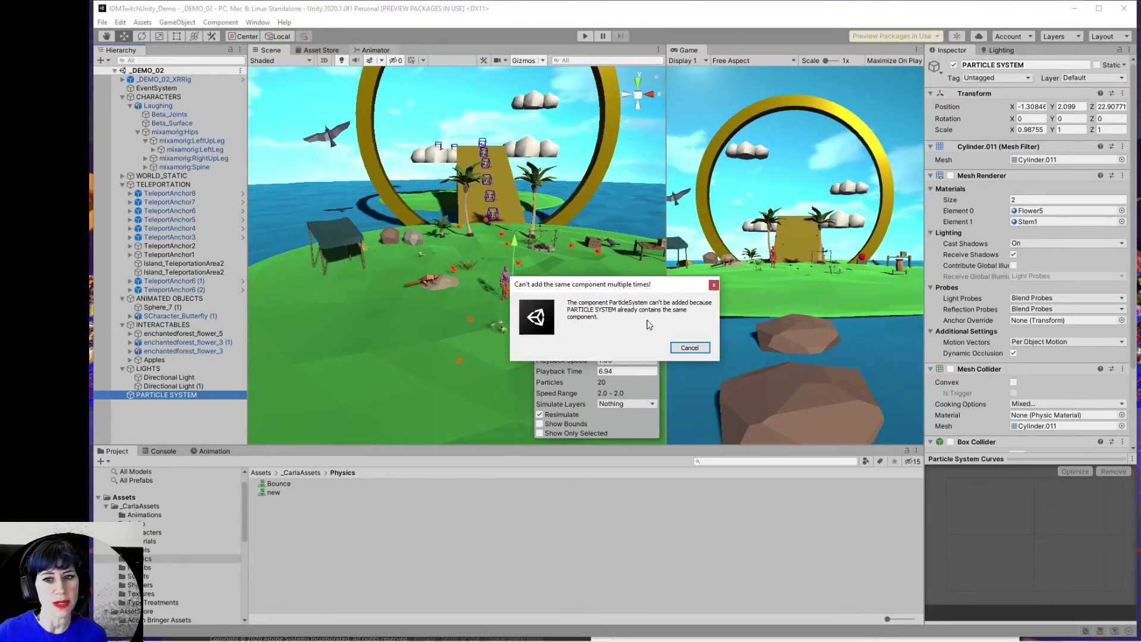
{"action": "key", "text": "Escape"}
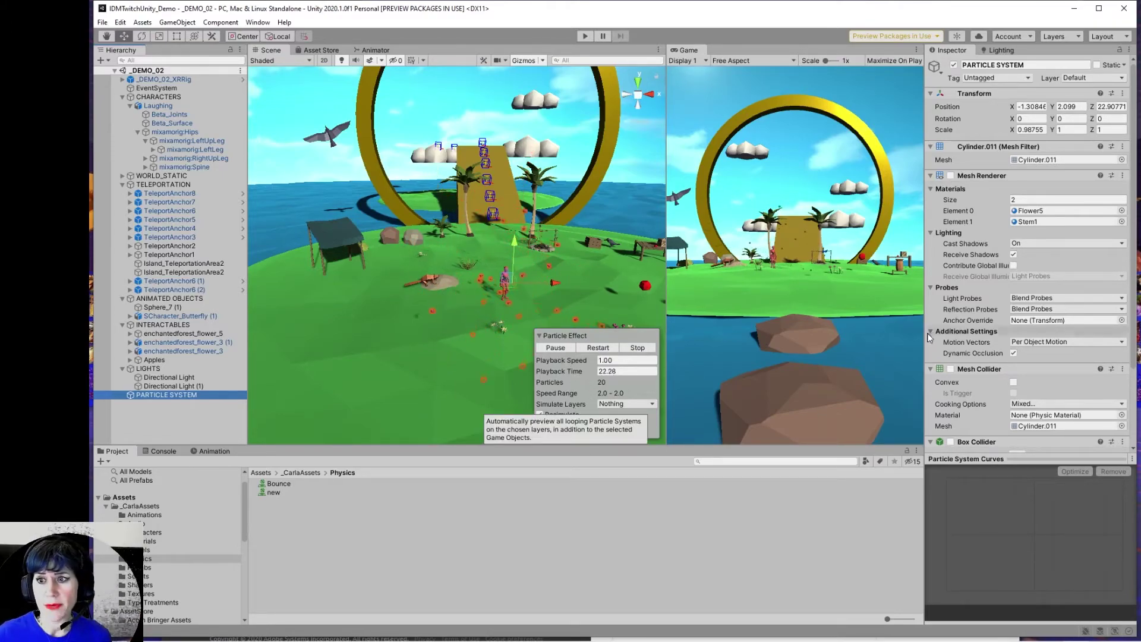
Step: Open the PARTICLE SYSTEM object's particle settings in a separate Particle Effect editor window
{"action": "scroll", "coordinate": [944, 347], "scroll_direction": "down", "scroll_amount": 3}
{"action": "left_click", "coordinate": [930, 422]}
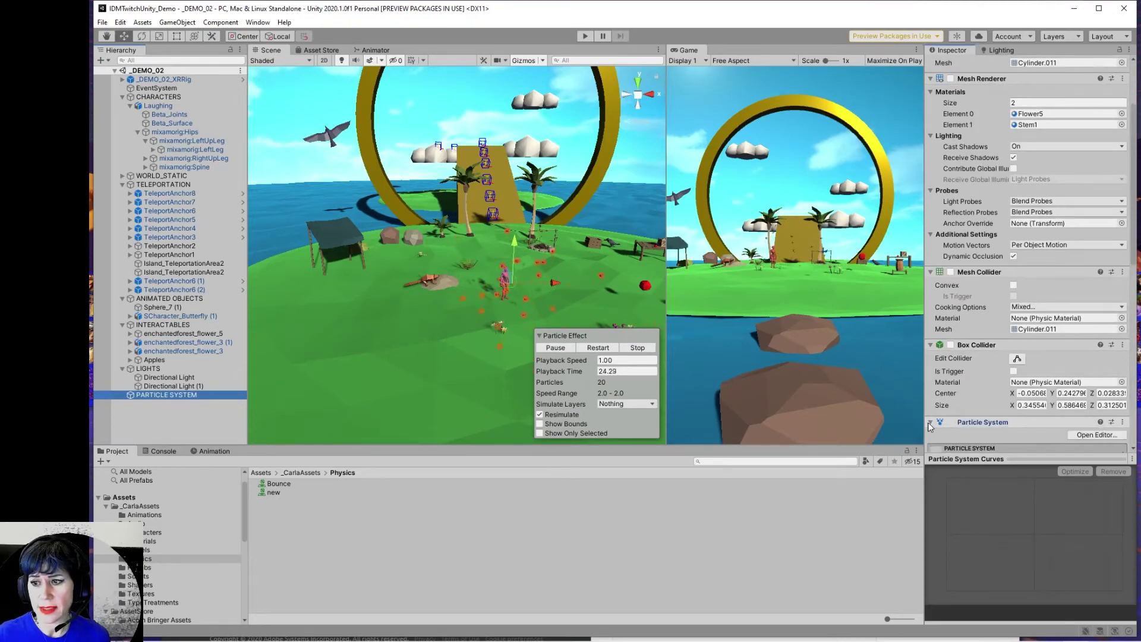
{"action": "left_click", "coordinate": [1102, 441]}
{"action": "left_click_drag", "start_coordinate": [468, 215], "coordinate": [700, 99]}
{"action": "scroll", "coordinate": [506, 373], "scroll_direction": "down", "scroll_amount": 1}
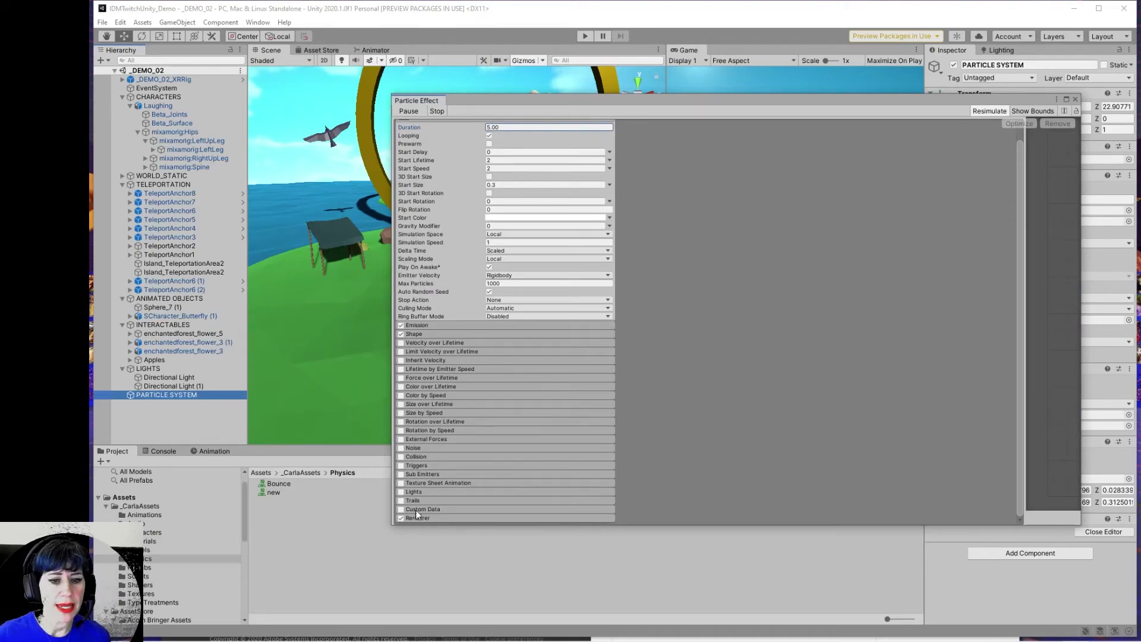
Step: Expand the Renderer module to examine the particle mesh and material settings, then close the particle editor
{"action": "left_click", "coordinate": [466, 517]}
{"action": "scroll", "coordinate": [466, 475], "scroll_direction": "down", "scroll_amount": 5}
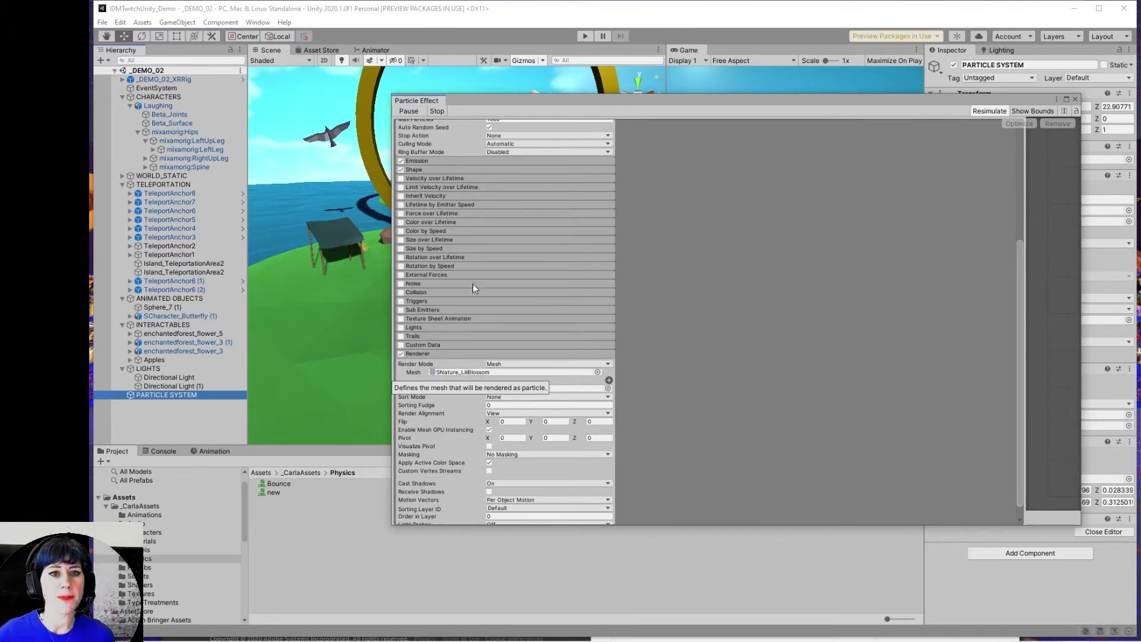
{"action": "scroll", "coordinate": [469, 291], "scroll_direction": "up", "scroll_amount": 5}
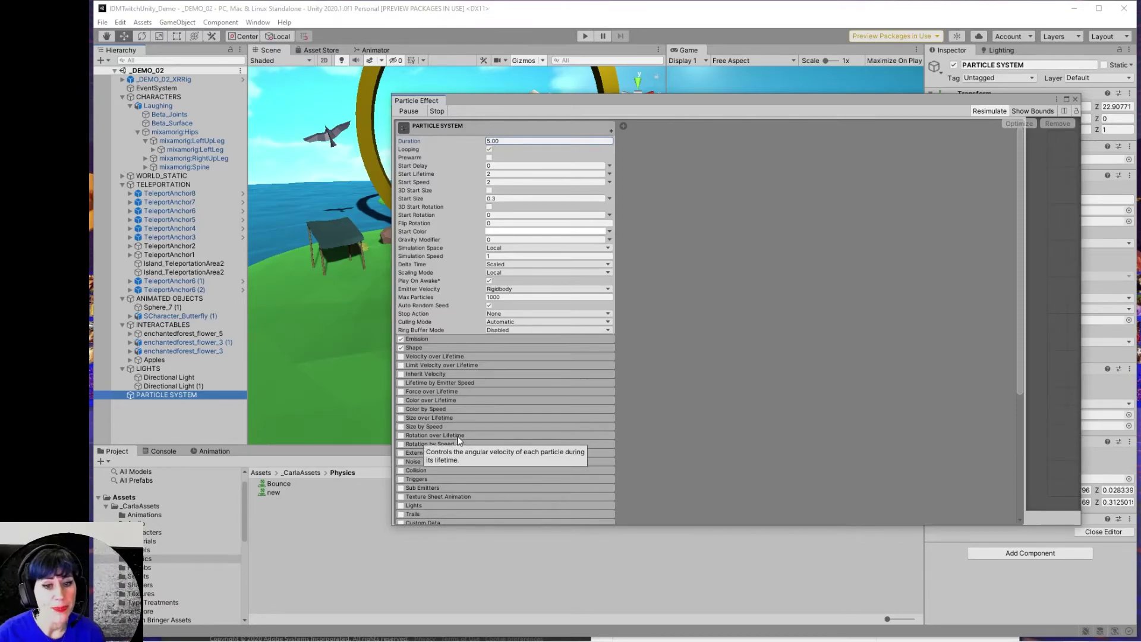
{"action": "scroll", "coordinate": [458, 430], "scroll_direction": "down", "scroll_amount": 5}
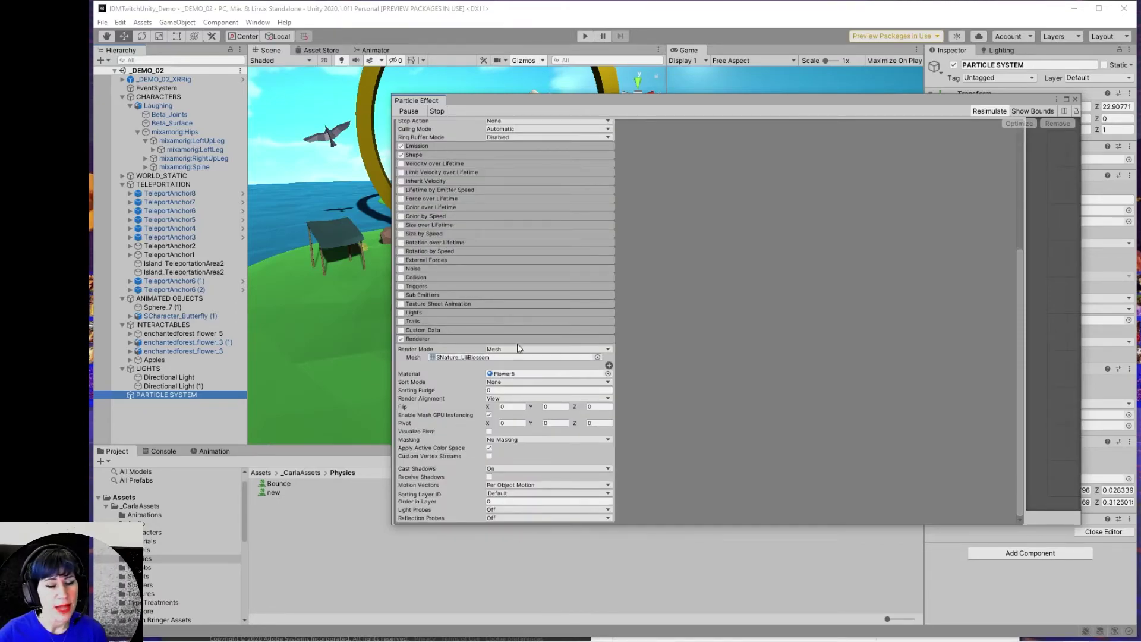
{"action": "left_click_drag", "start_coordinate": [522, 99], "coordinate": [503, 80]}
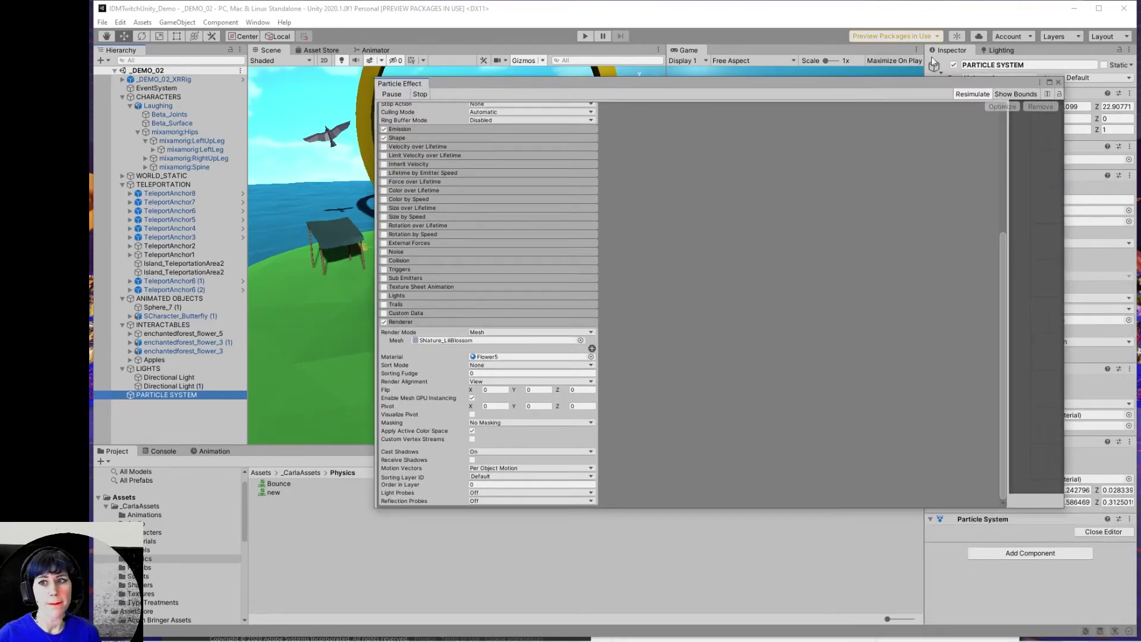
{"action": "left_click", "coordinate": [1057, 82]}
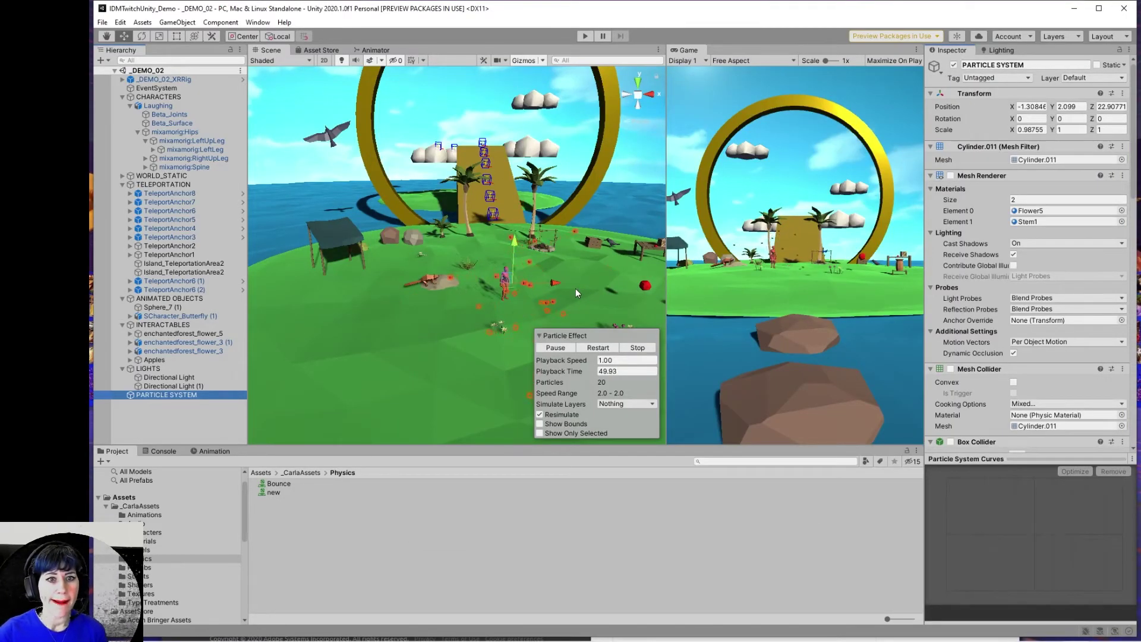
Step: Select and frame SCharacter_Butterfly (1), and preview its butterfly animation clip before stopping the playback
{"action": "scroll", "coordinate": [574, 288], "scroll_direction": "down", "scroll_amount": 3}
{"action": "middle_click_drag", "start_coordinate": [573, 288], "coordinate": [454, 269]}
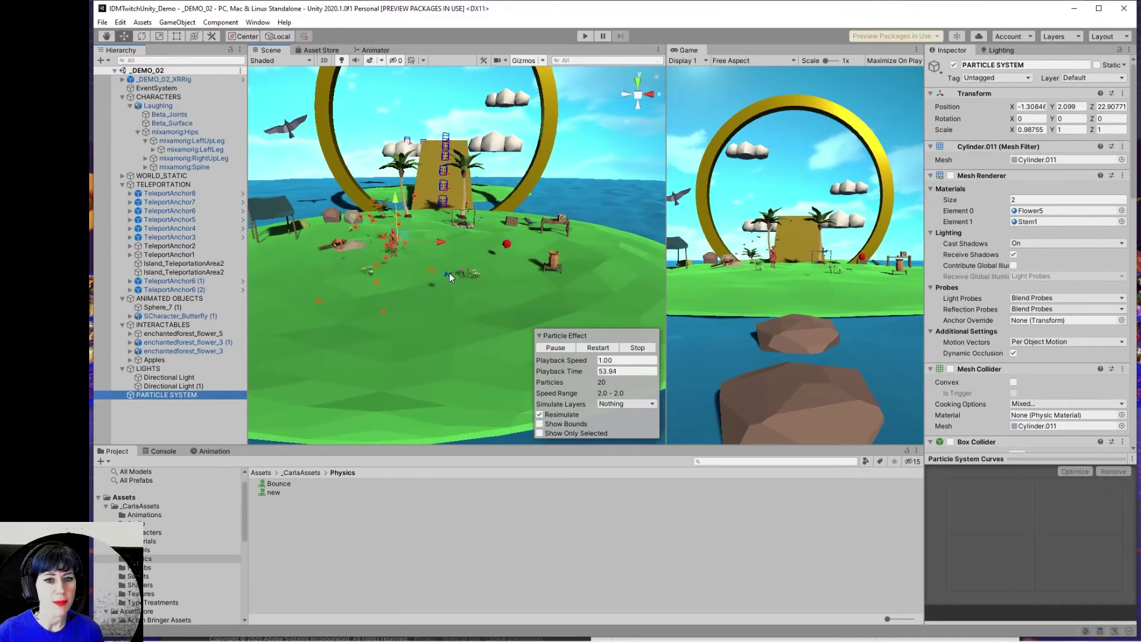
{"action": "left_click", "coordinate": [450, 274]}
{"action": "key", "text": "f"}
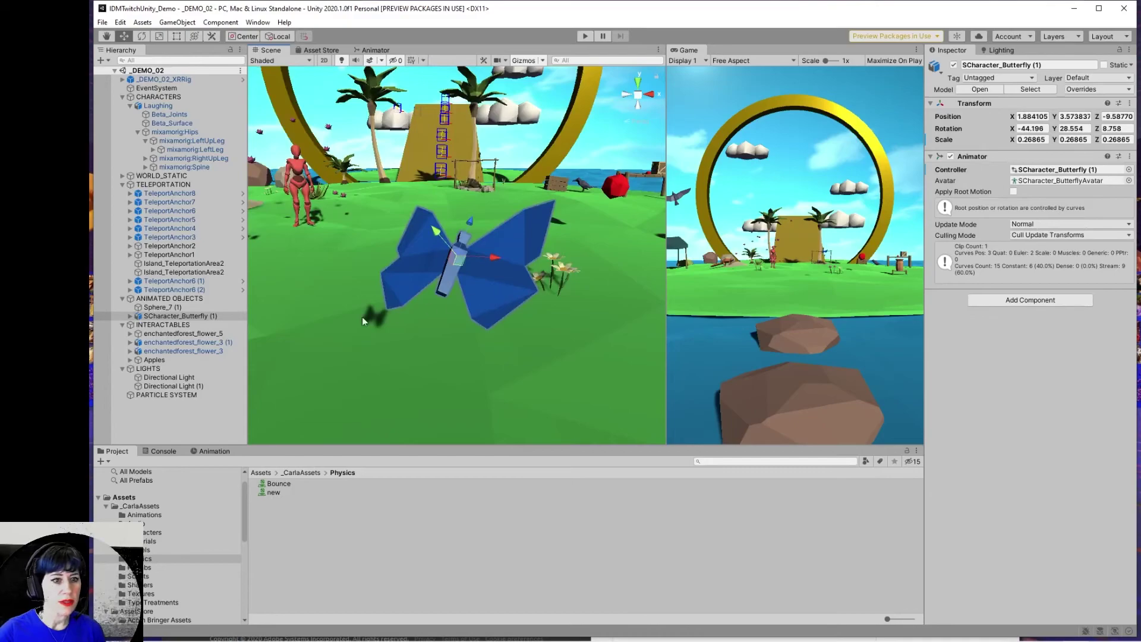
{"action": "left_click", "coordinate": [211, 452]}
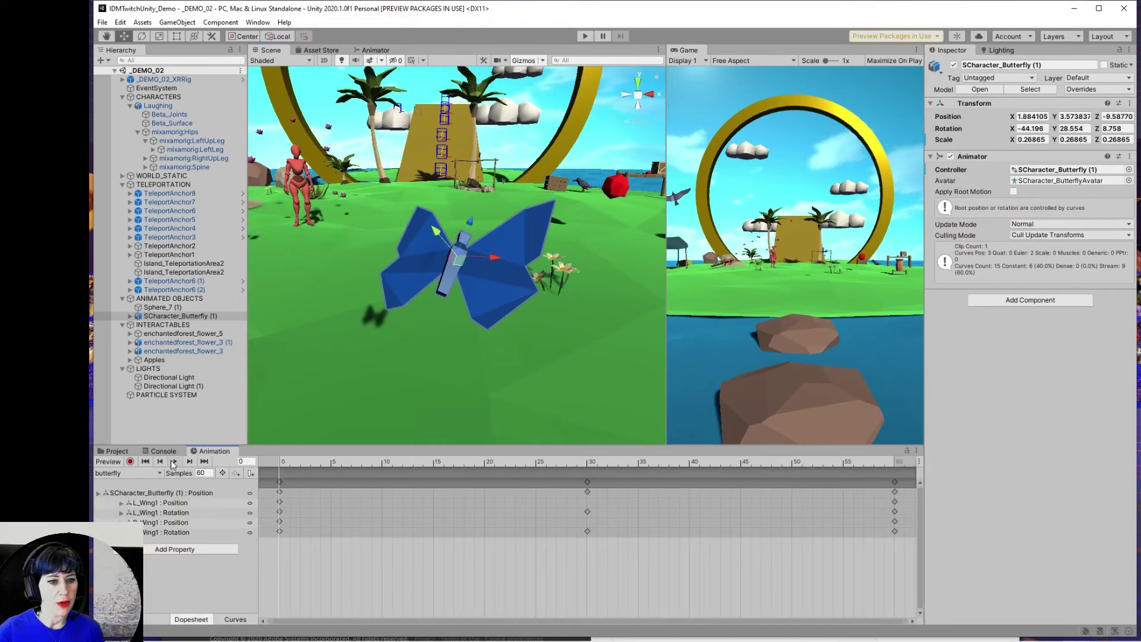
{"action": "left_click", "coordinate": [174, 462]}
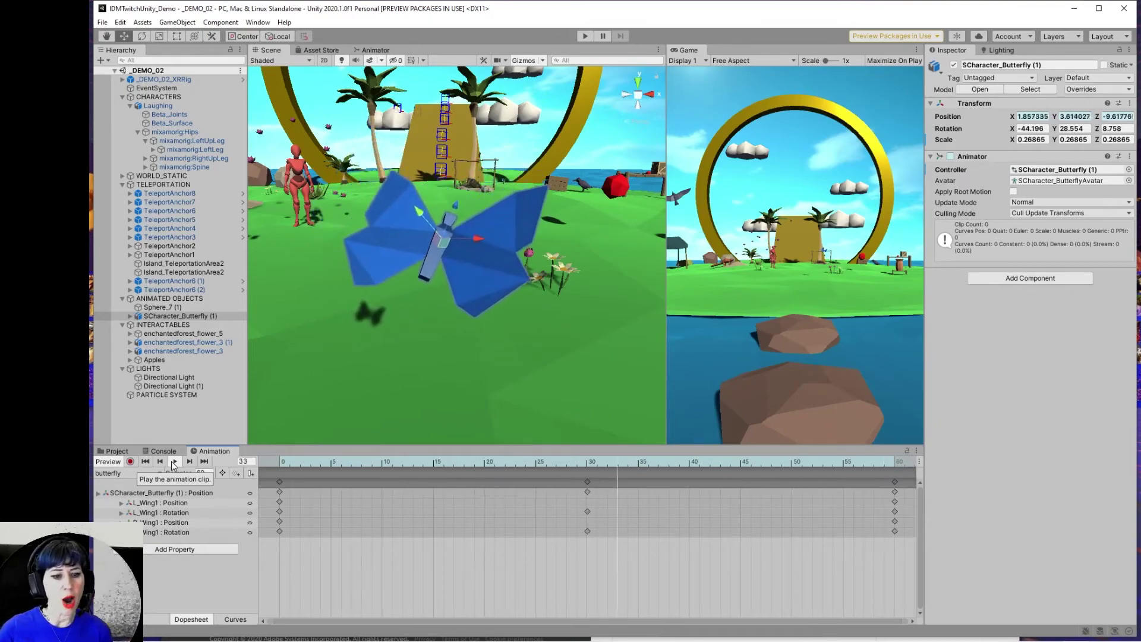
{"action": "left_click", "coordinate": [174, 461]}
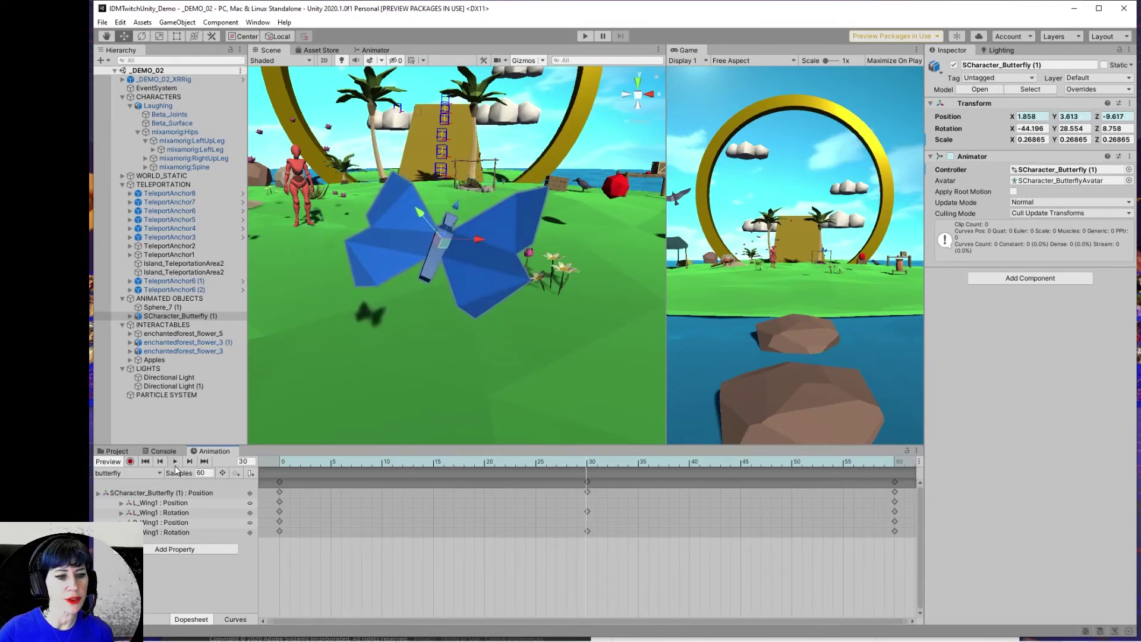
Step: Record a moved butterfly position as a keyframe at frame 10, stop recording and delete that keyframe
{"action": "left_click", "coordinate": [383, 463]}
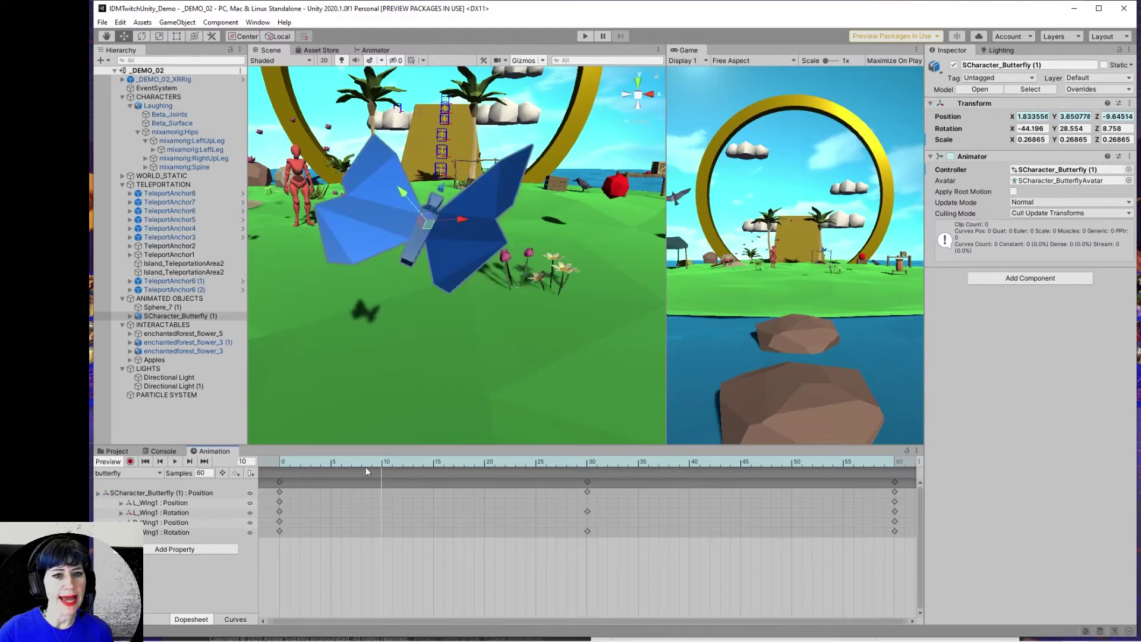
{"action": "left_click", "coordinate": [131, 462]}
{"action": "left_click_drag", "start_coordinate": [402, 193], "coordinate": [376, 180]}
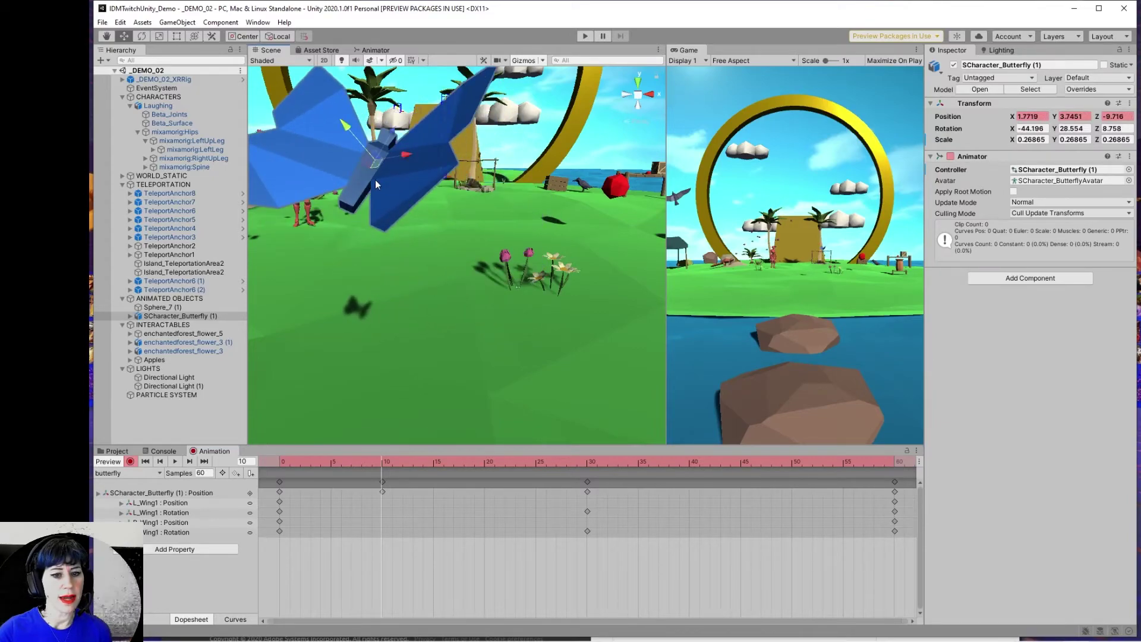
{"action": "left_click", "coordinate": [131, 462]}
{"action": "left_click", "coordinate": [383, 492]}
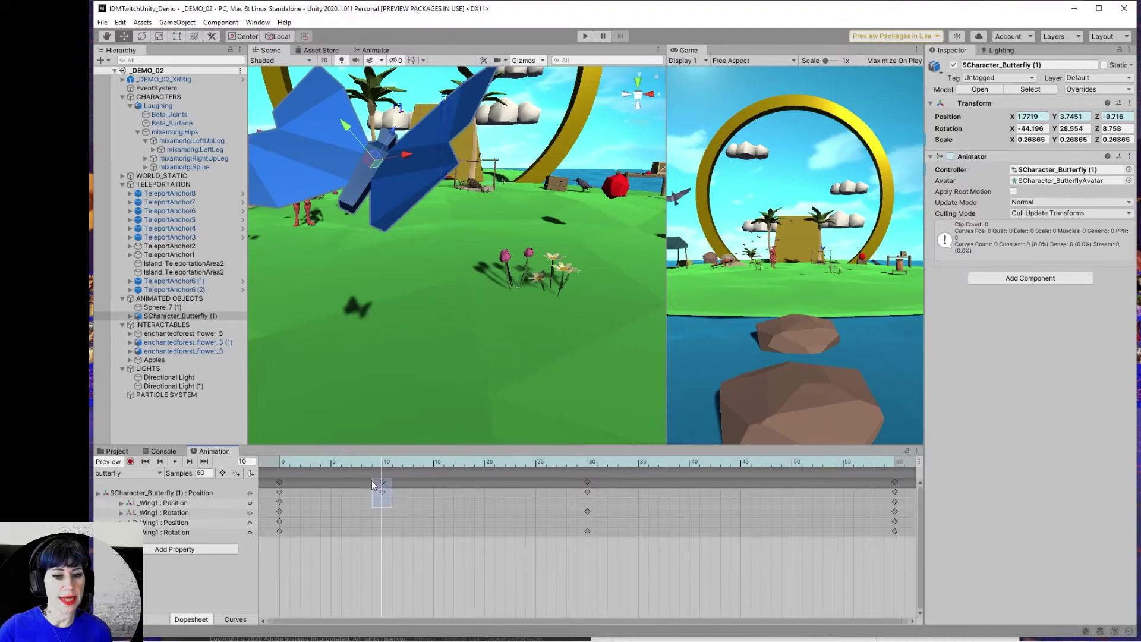
{"action": "key", "text": "Delete"}
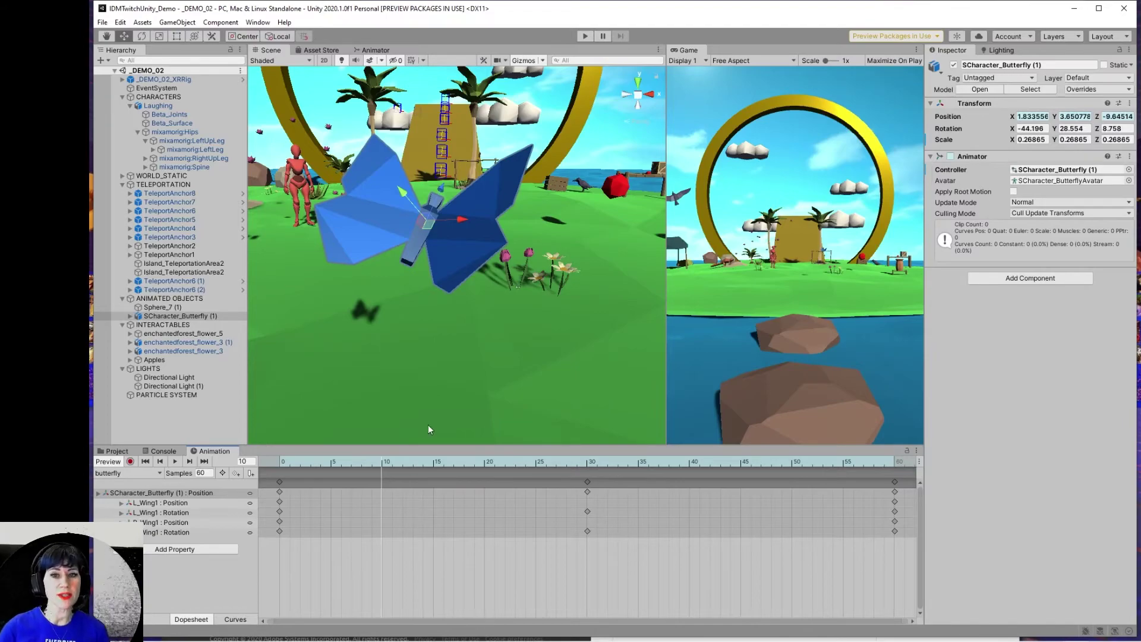
Step: Enlarge the Game view and open the _DEMO_03_FINAL scene from the Scenes folder
{"action": "left_click_drag", "start_coordinate": [666, 285], "coordinate": [468, 284]}
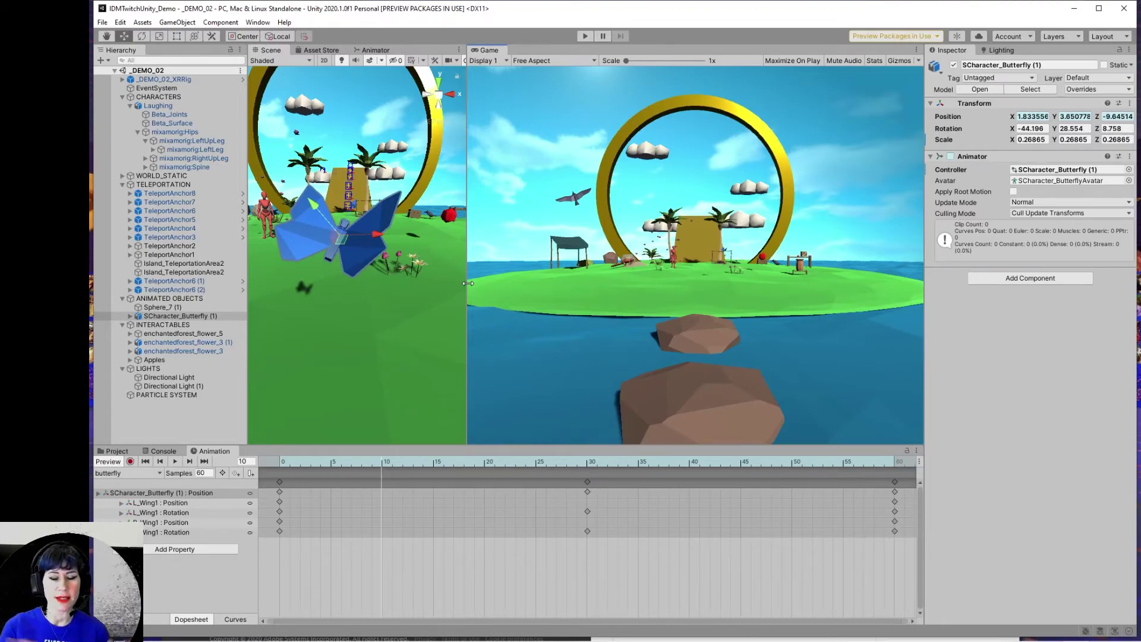
{"action": "left_click", "coordinate": [112, 451]}
{"action": "scroll", "coordinate": [163, 582], "scroll_direction": "down", "scroll_amount": 10}
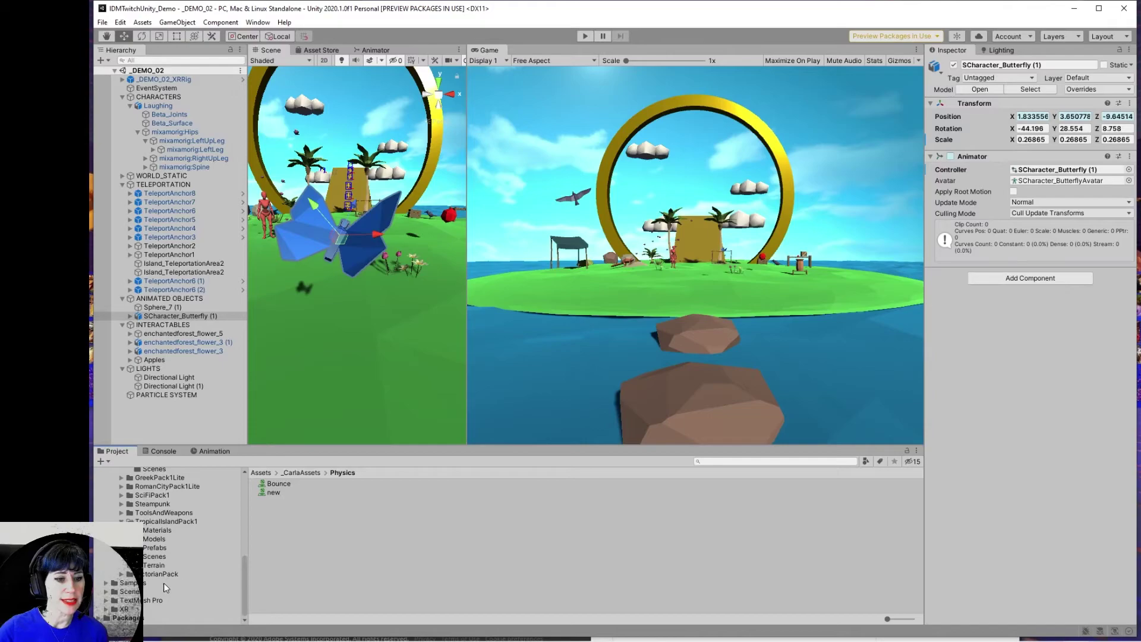
{"action": "left_click", "coordinate": [155, 590]}
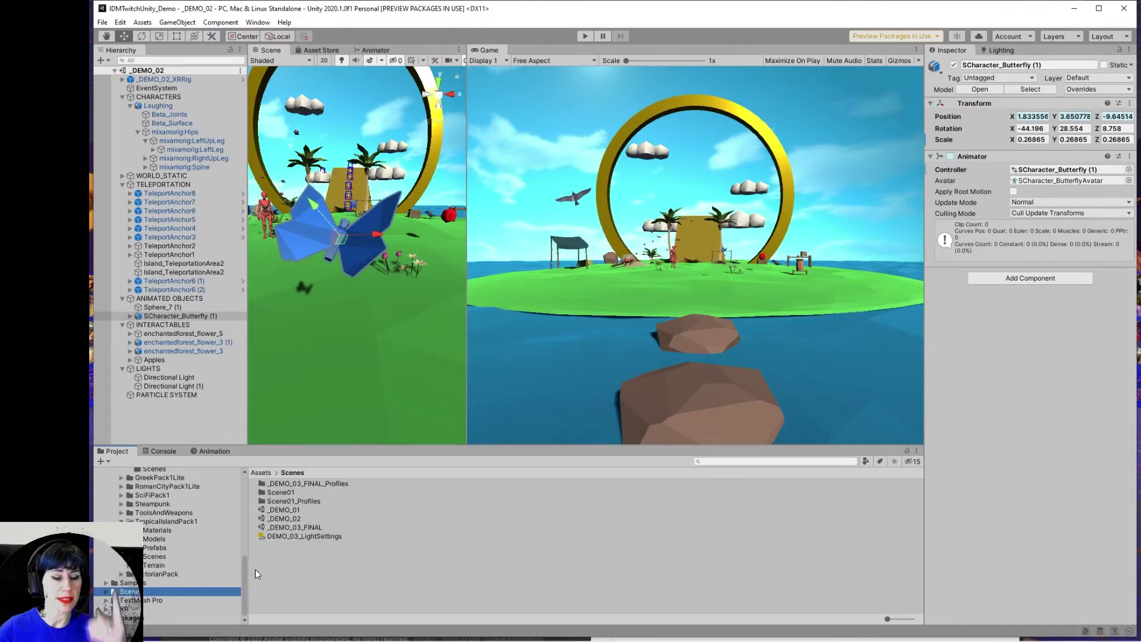
{"action": "left_click", "coordinate": [302, 529]}
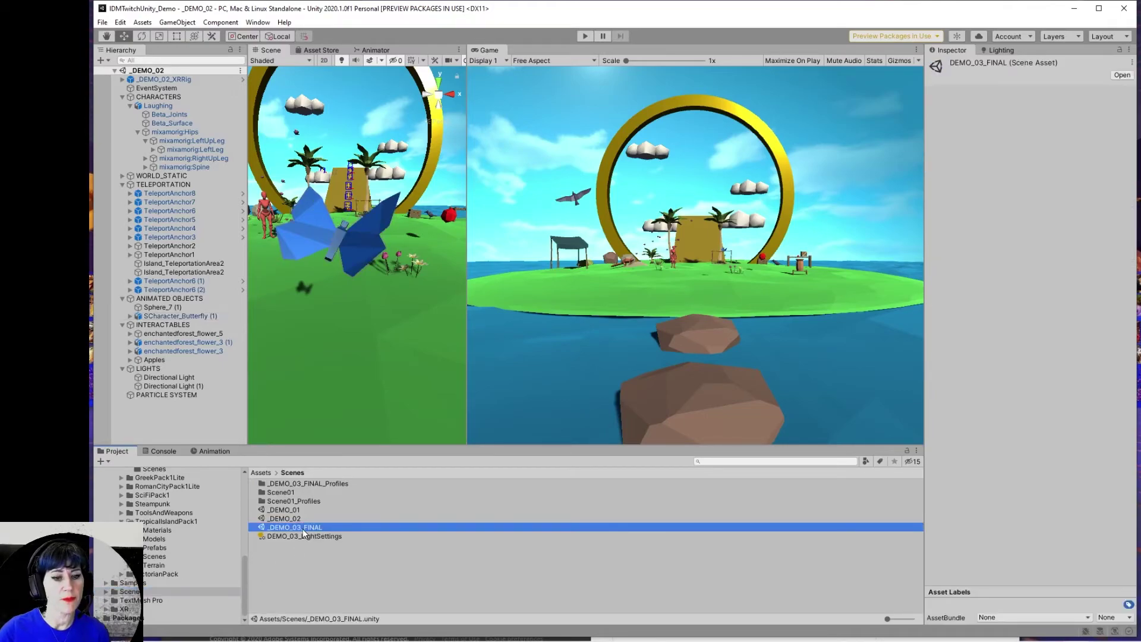
{"action": "double_click", "coordinate": [303, 528]}
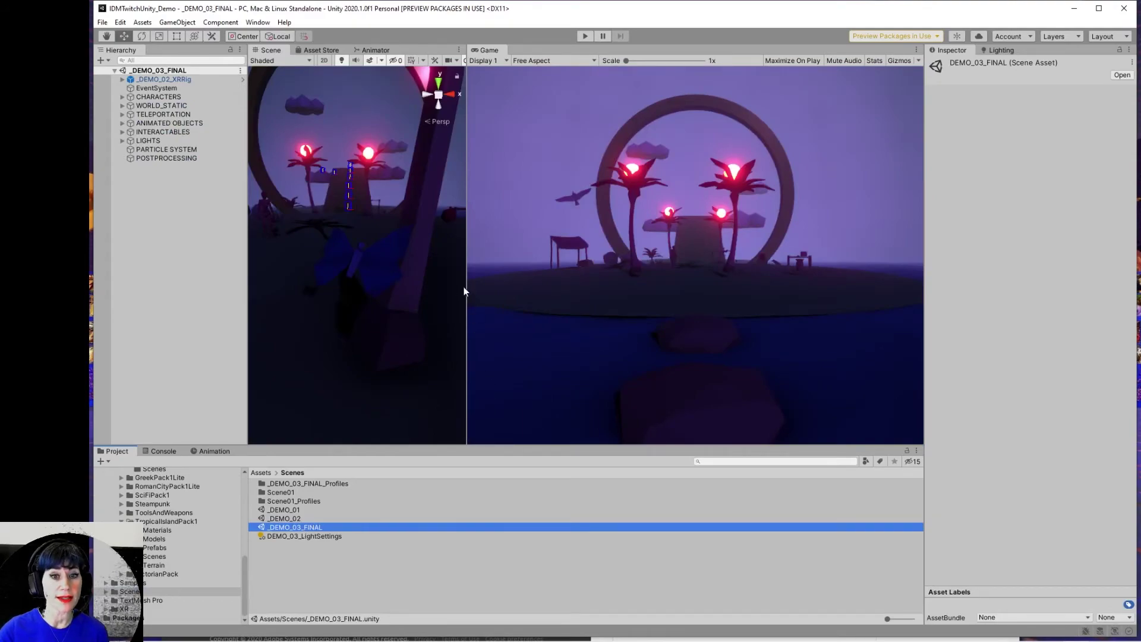
Step: Enlarge the Scene view and frame the WORLD_STATIC group to show the whole island
{"action": "left_click_drag", "start_coordinate": [466, 289], "coordinate": [648, 342]}
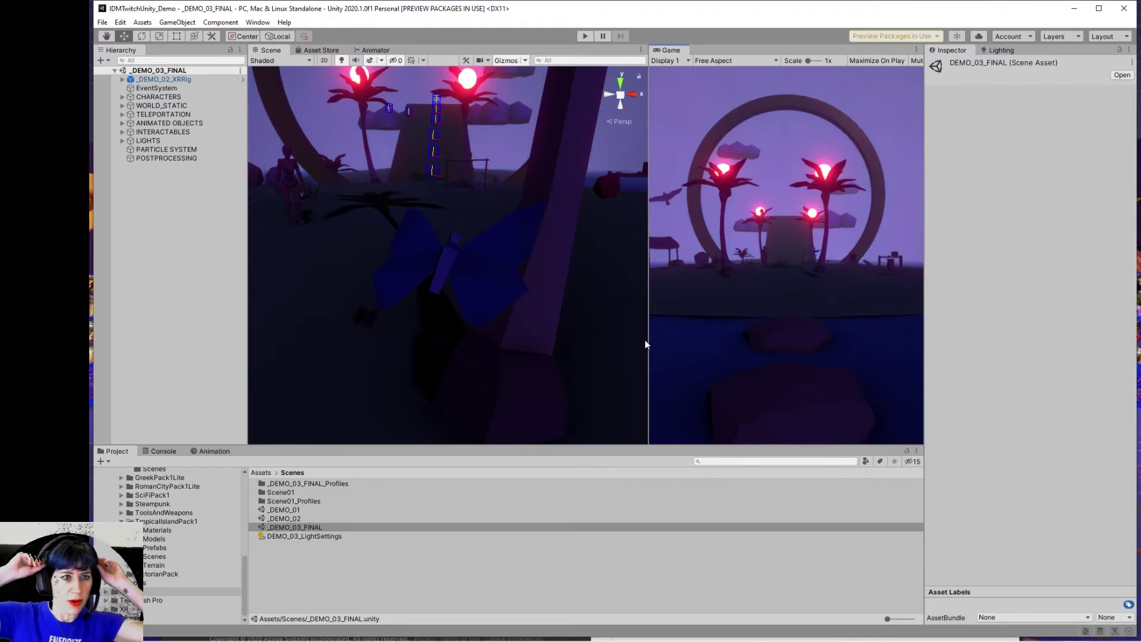
{"action": "left_click_drag", "start_coordinate": [647, 341], "coordinate": [868, 341]}
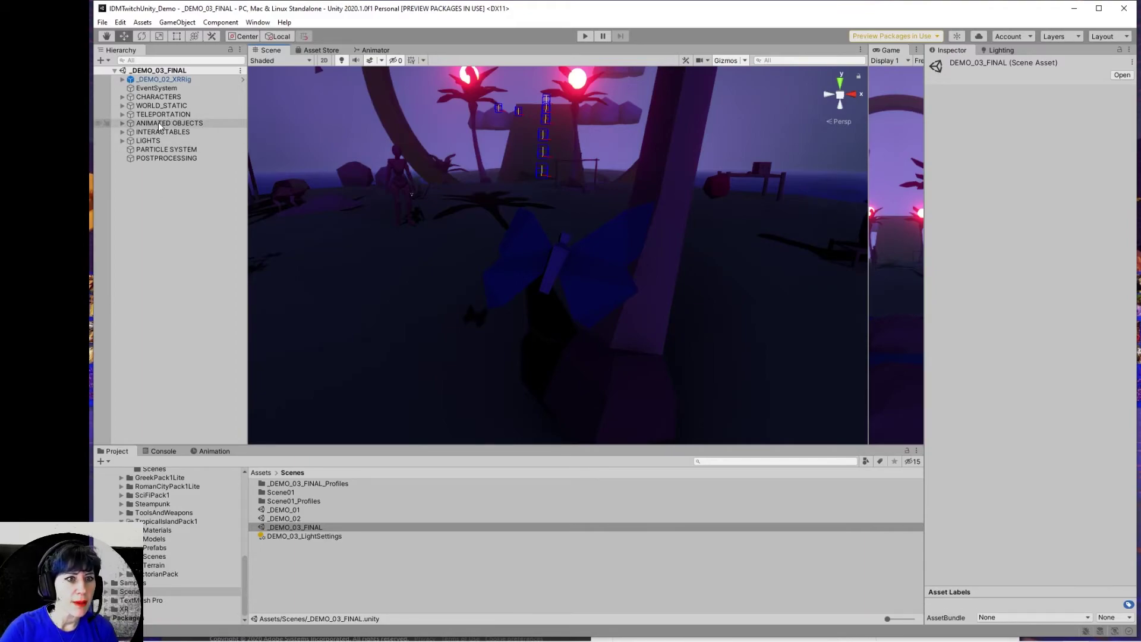
{"action": "left_click", "coordinate": [162, 105]}
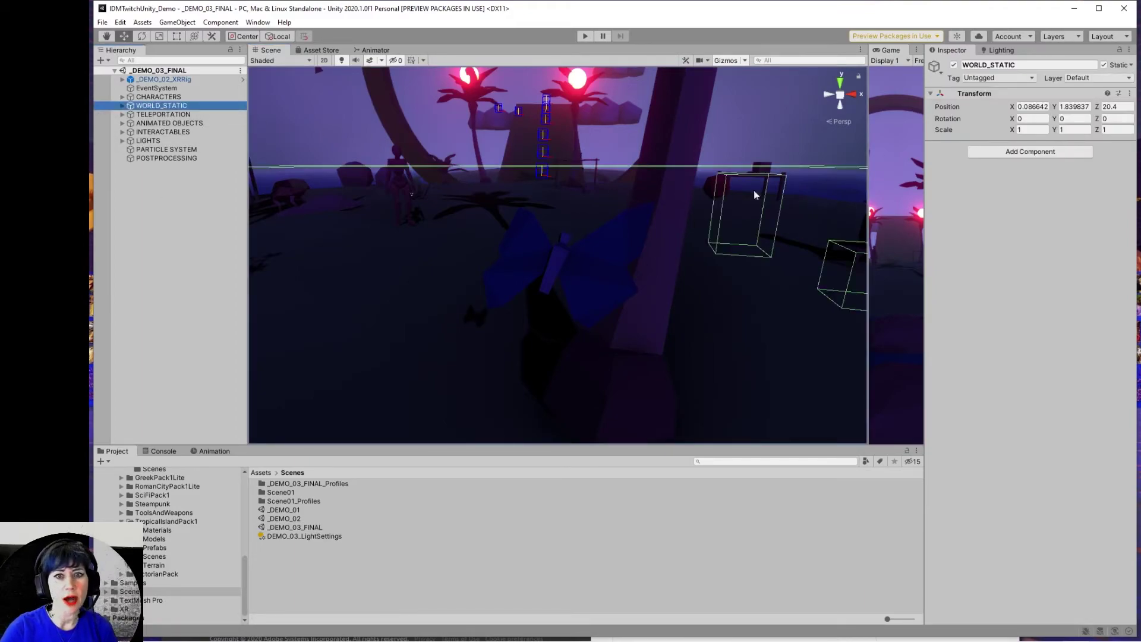
{"action": "key", "text": "f"}
{"action": "scroll", "coordinate": [750, 222], "scroll_direction": "up", "scroll_amount": 3}
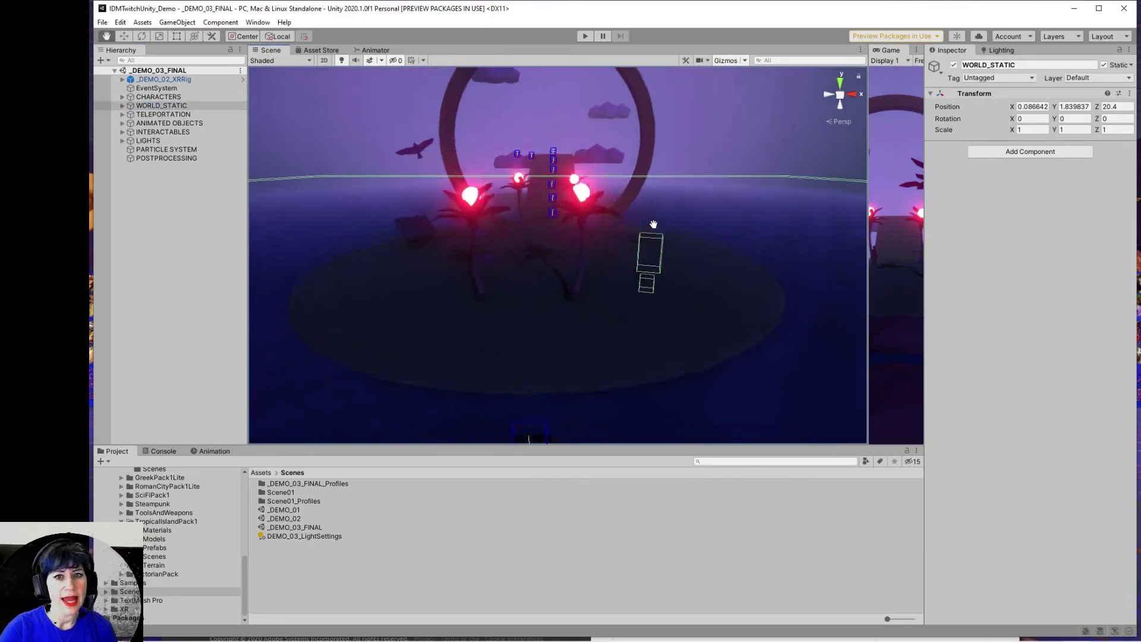
Step: Select the glowing Sphere (2) on the palm tree and expand its DEMO_LIGHT material to examine the emission settings
{"action": "left_click", "coordinate": [597, 208]}
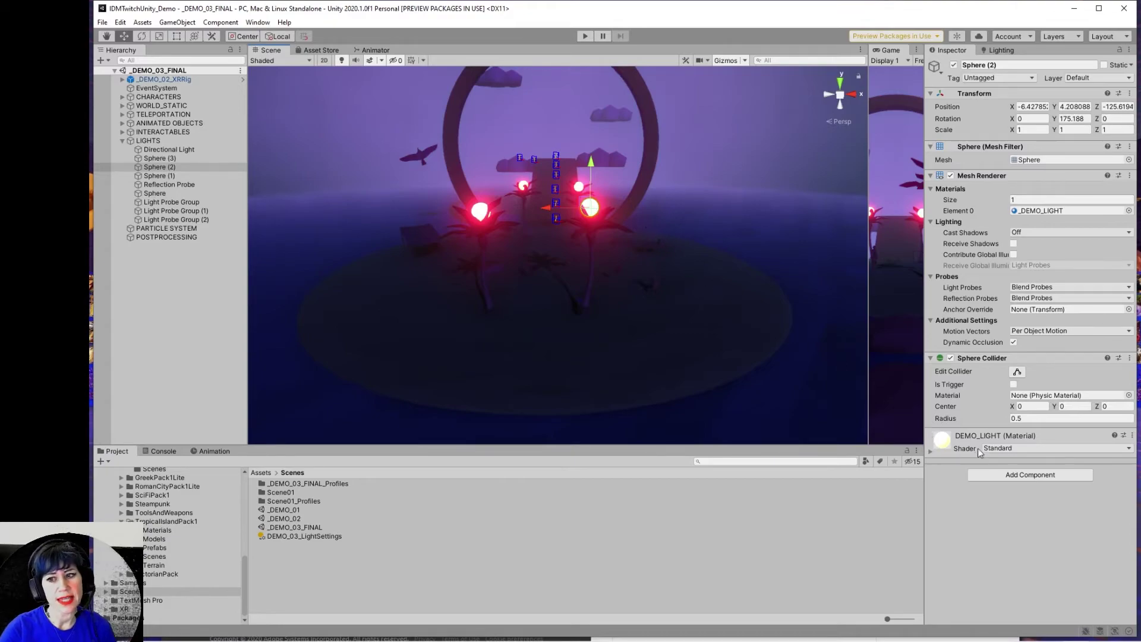
{"action": "left_click", "coordinate": [929, 451]}
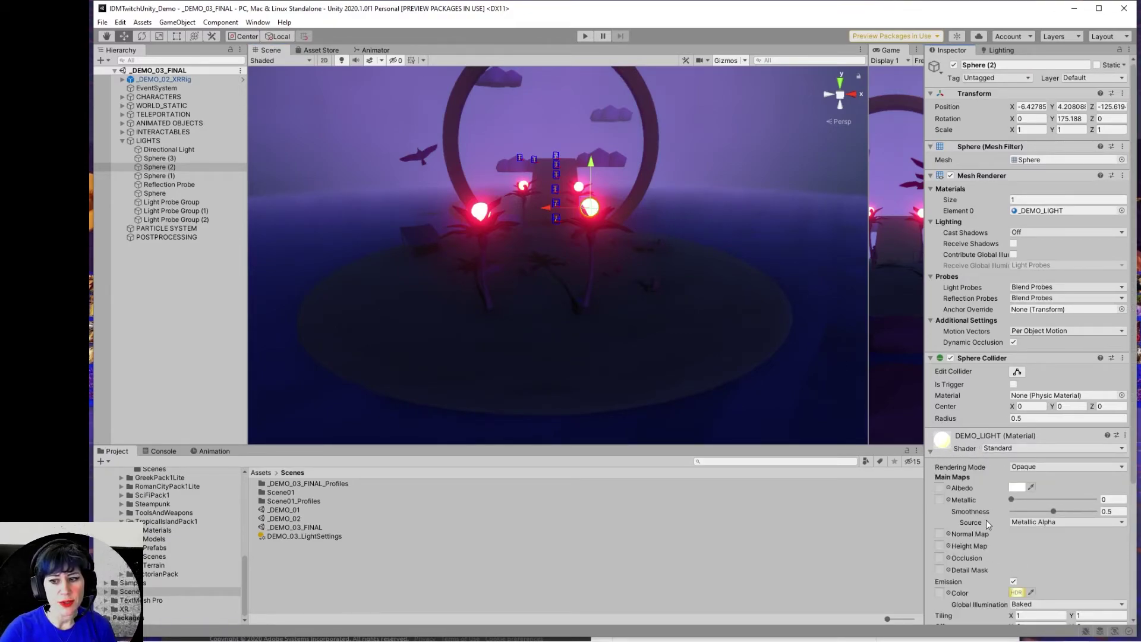
{"action": "scroll", "coordinate": [985, 519], "scroll_direction": "down", "scroll_amount": 3}
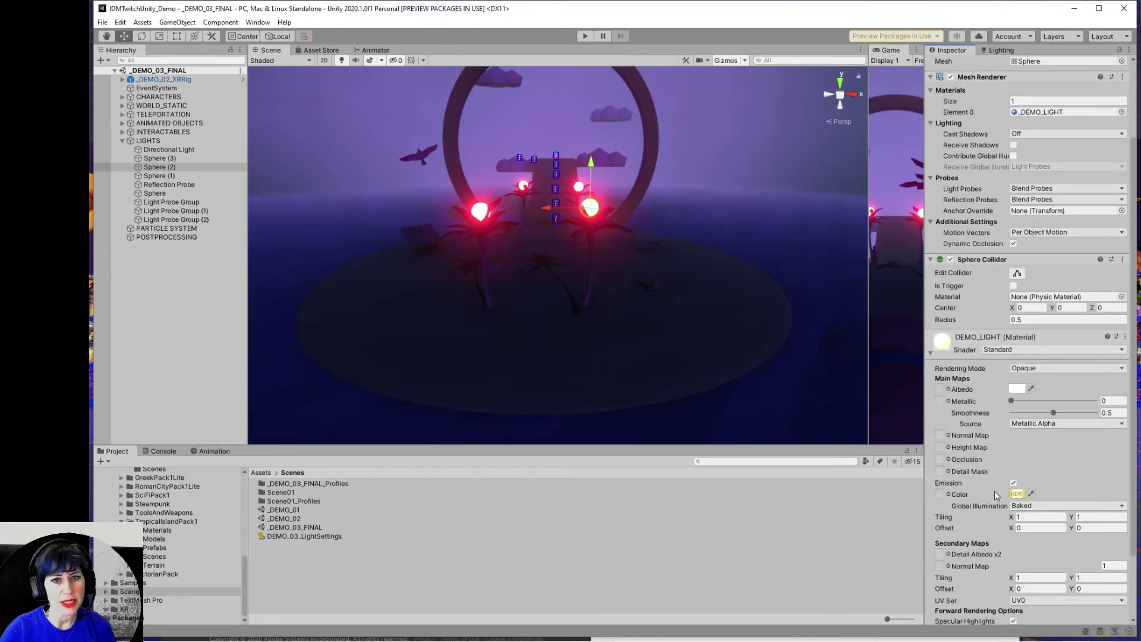
{"action": "left_click_drag", "start_coordinate": [711, 279], "coordinate": [648, 299], "text": "alt"}
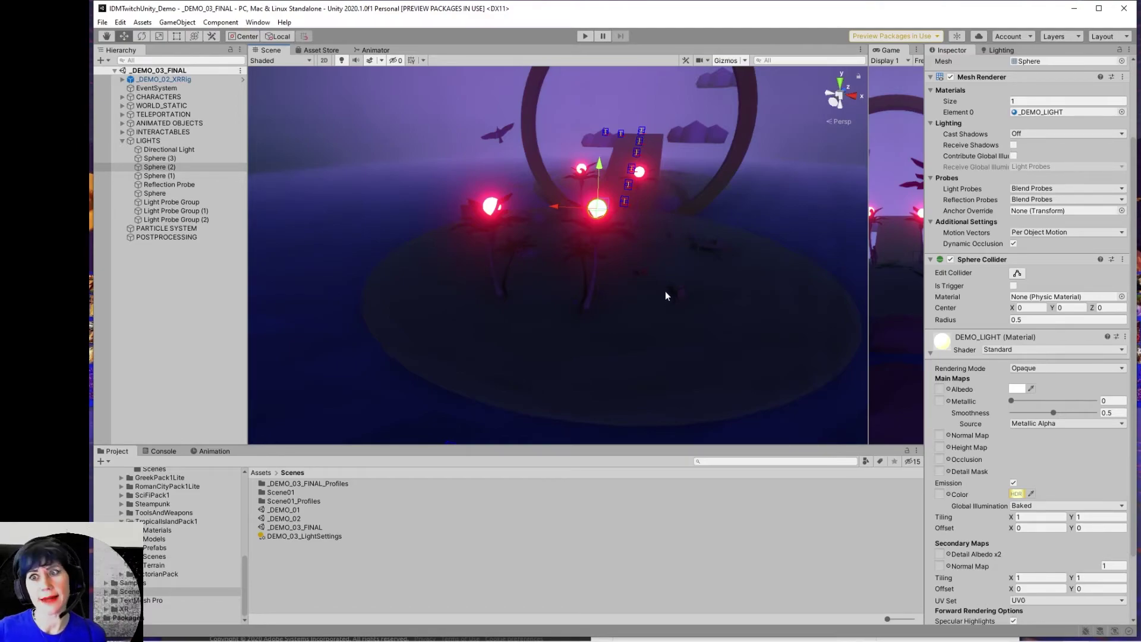
Step: Open the scene's Environment lighting settings and select skyDomeDay to examine the sky dome alongside the fog options
{"action": "left_click", "coordinate": [1002, 50]}
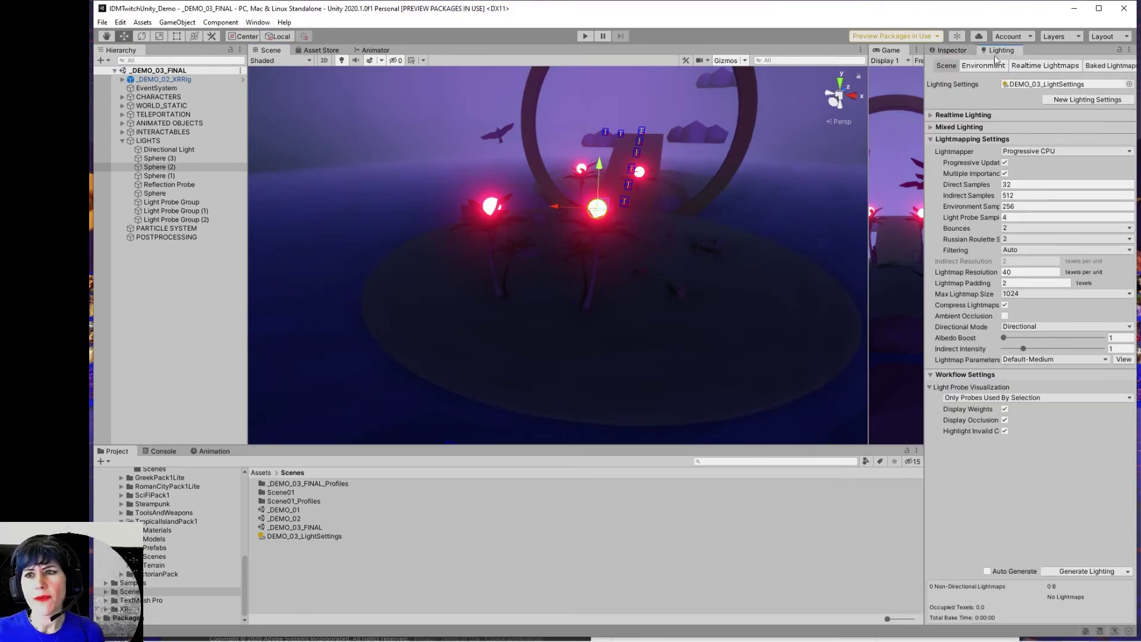
{"action": "key", "text": "f"}
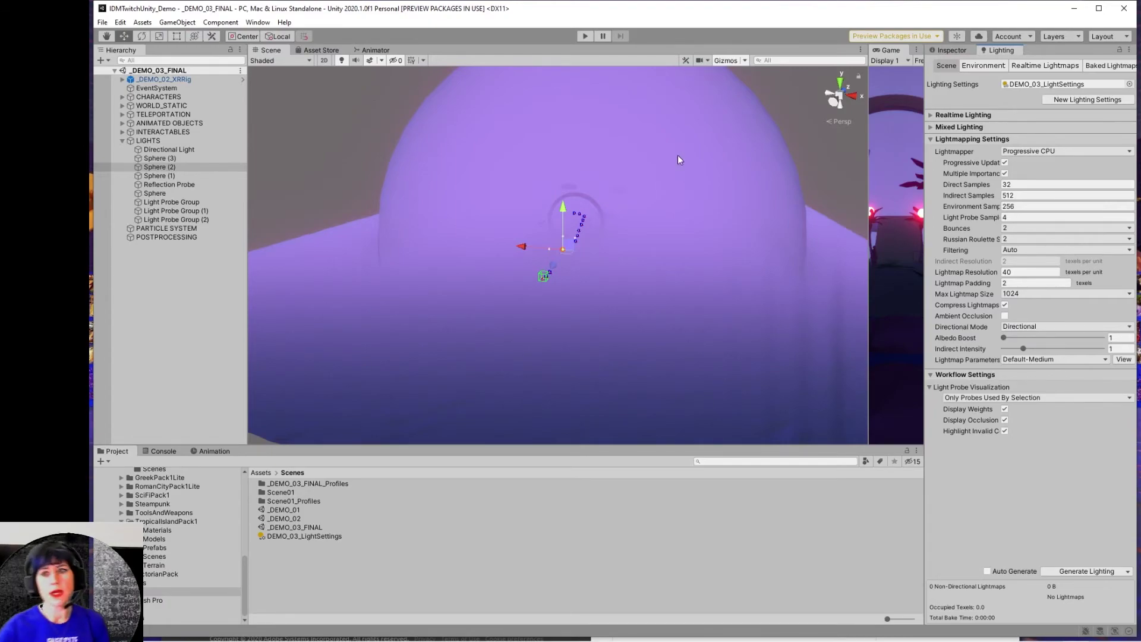
{"action": "left_click", "coordinate": [991, 66]}
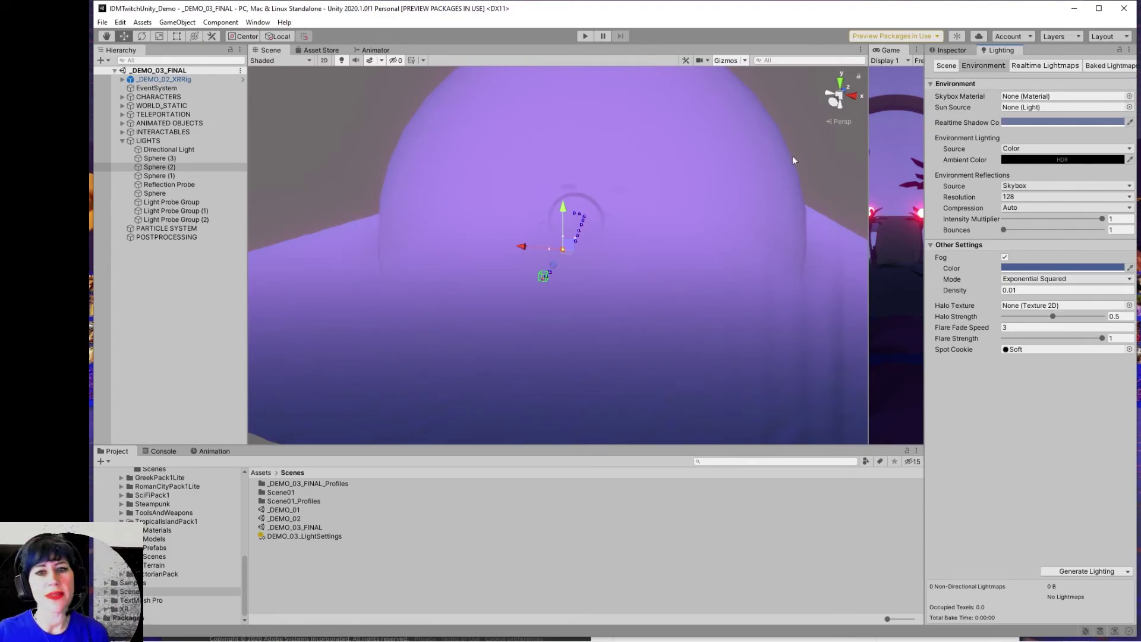
{"action": "left_click", "coordinate": [731, 221]}
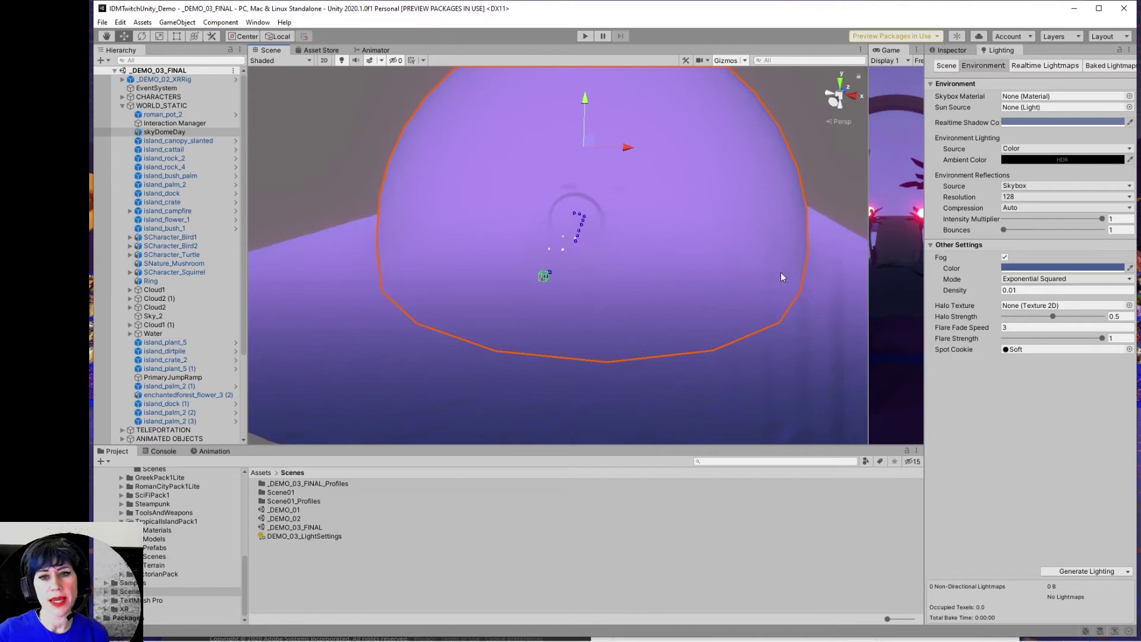
{"action": "scroll", "coordinate": [777, 279], "scroll_direction": "up", "scroll_amount": 5}
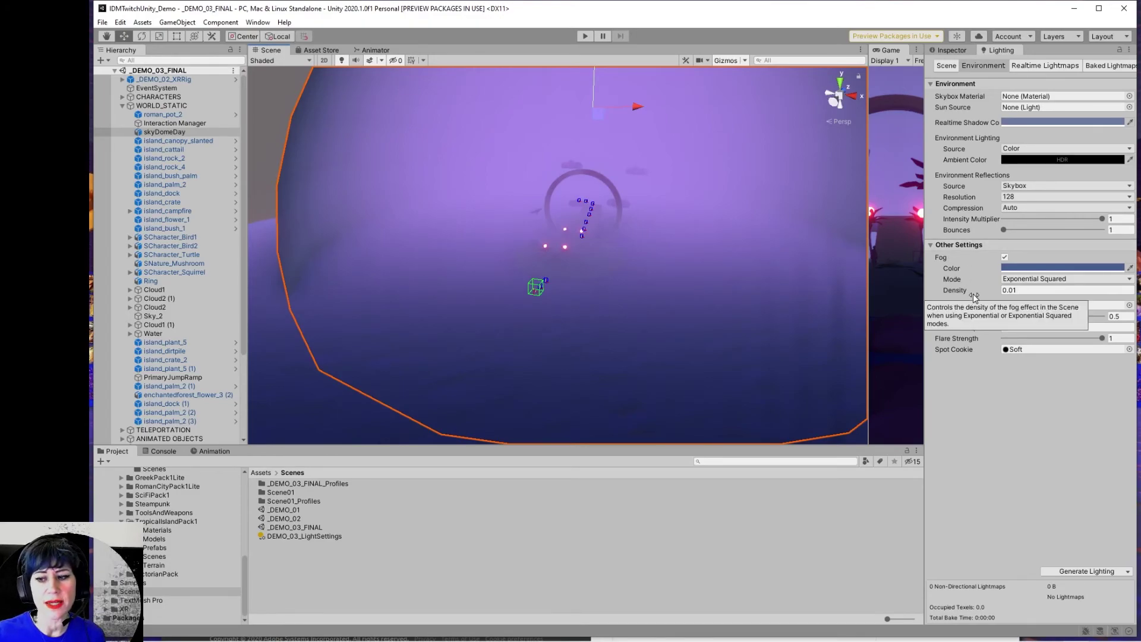
Step: Generate the baked lighting for the scene and bring the island closer in the Scene view
{"action": "left_click", "coordinate": [1083, 572]}
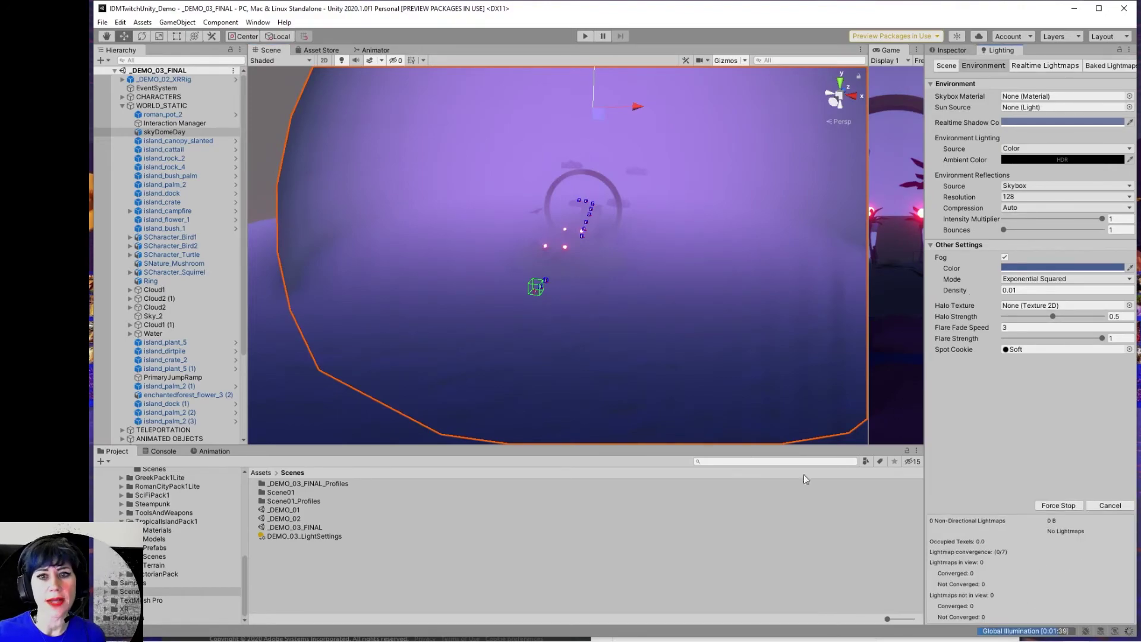
{"action": "scroll", "coordinate": [620, 307], "scroll_direction": "up", "scroll_amount": 2}
{"action": "scroll", "coordinate": [621, 305], "scroll_direction": "up", "scroll_amount": 5}
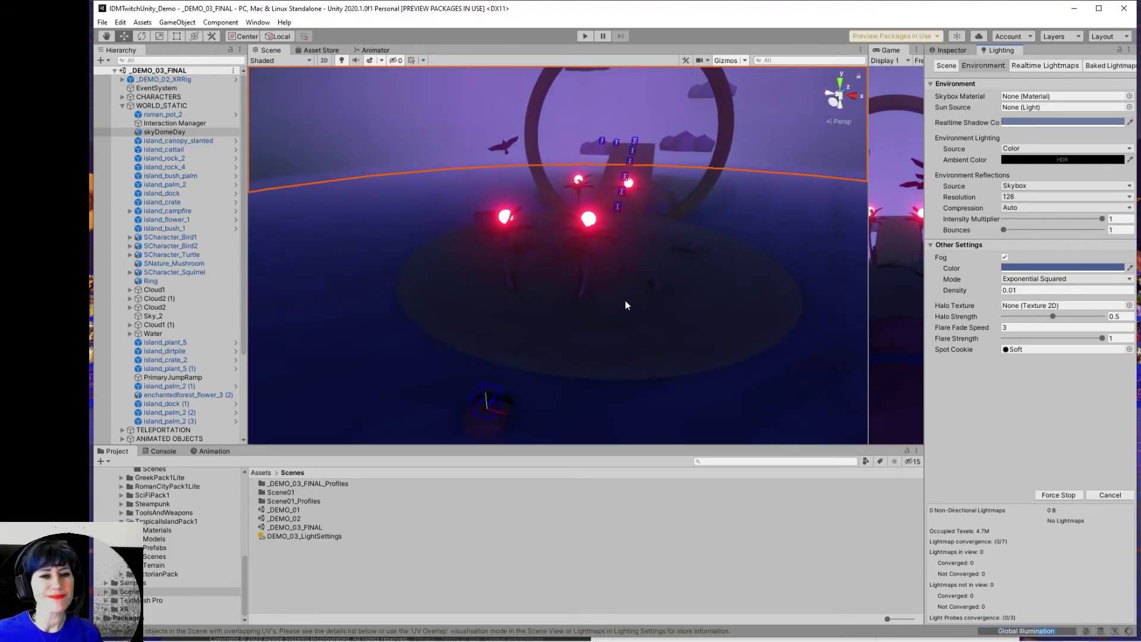
Step: Collapse WORLD_STATIC and examine the baked lightmap previews before returning to the Environment lighting settings
{"action": "left_click", "coordinate": [123, 105]}
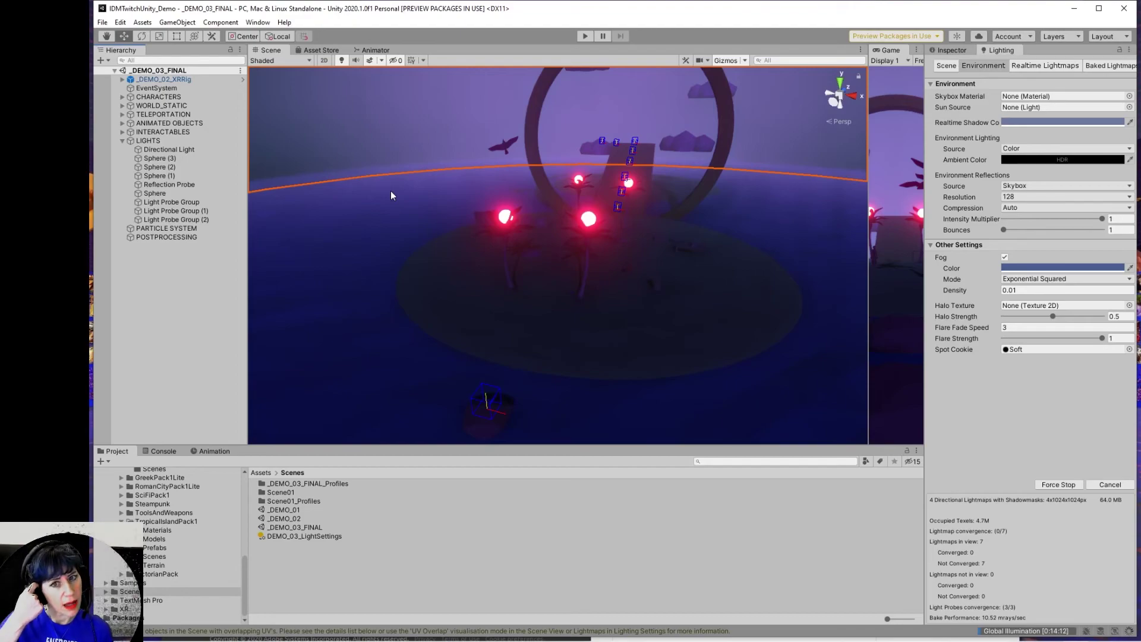
{"action": "left_click", "coordinate": [1108, 65]}
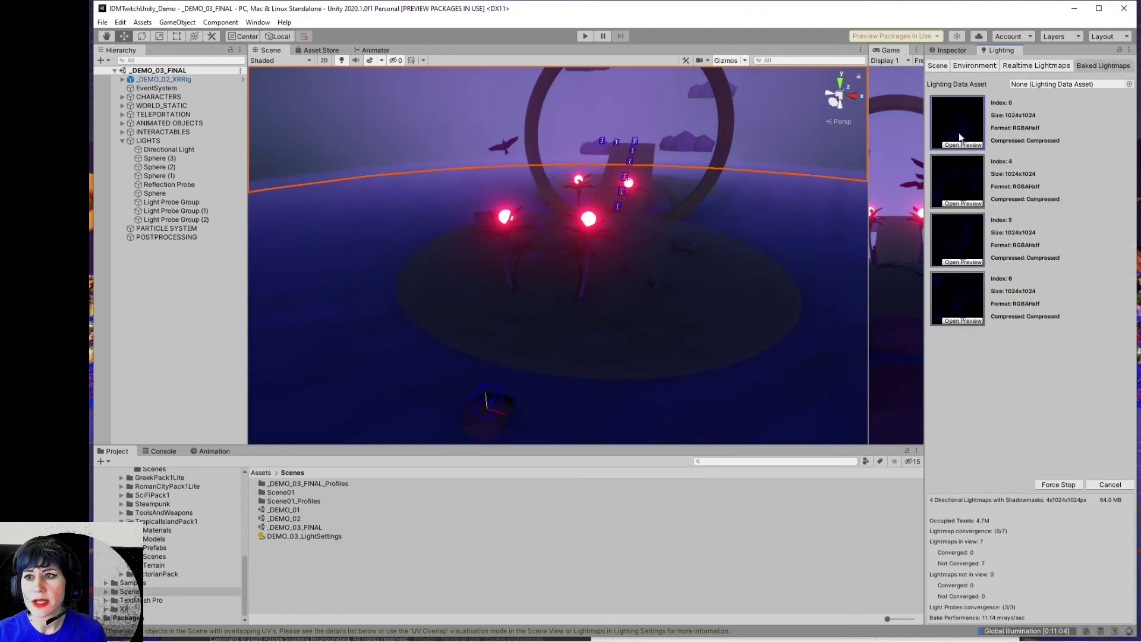
{"action": "left_click", "coordinate": [972, 67]}
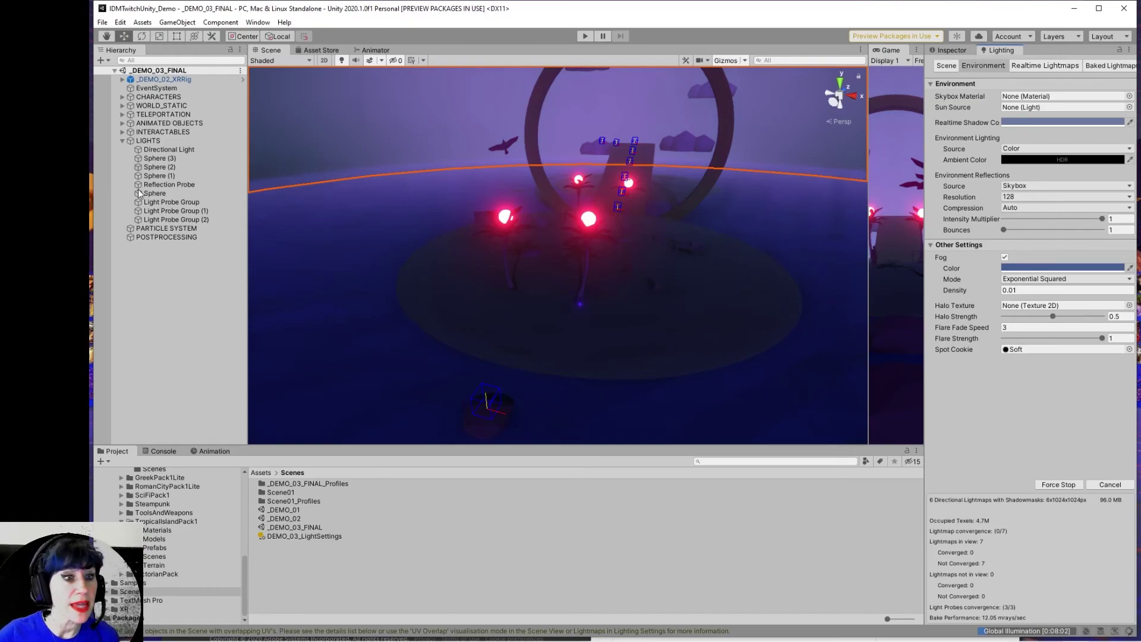
Step: Select Light Probe Group to view its probe network and browse the options for creating light objects
{"action": "left_click", "coordinate": [177, 203]}
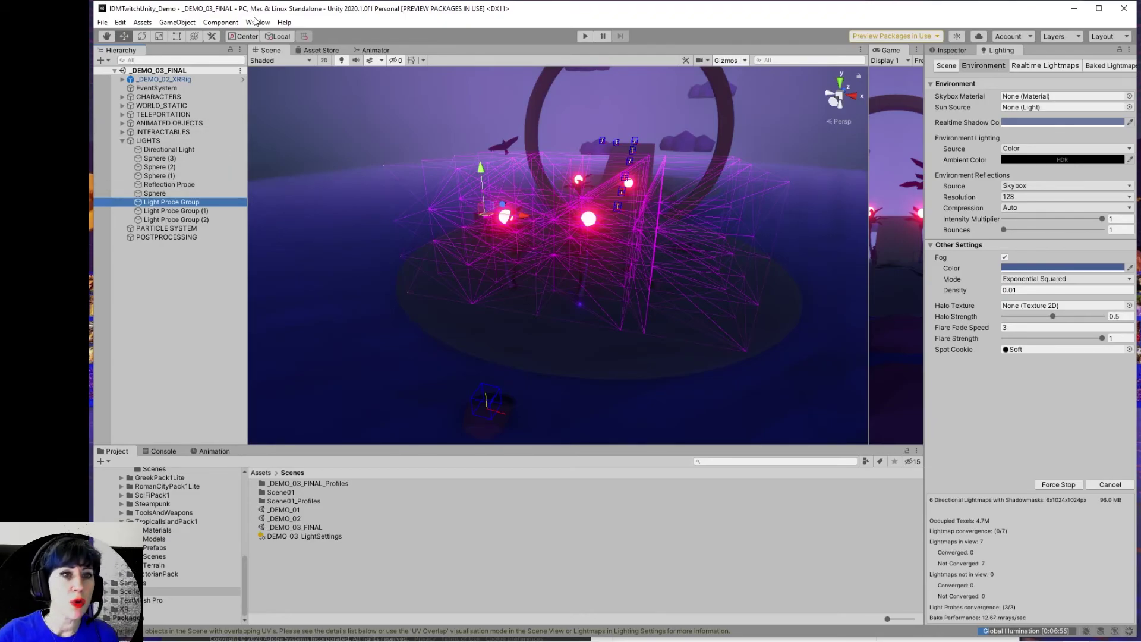
{"action": "left_click", "coordinate": [256, 22]}
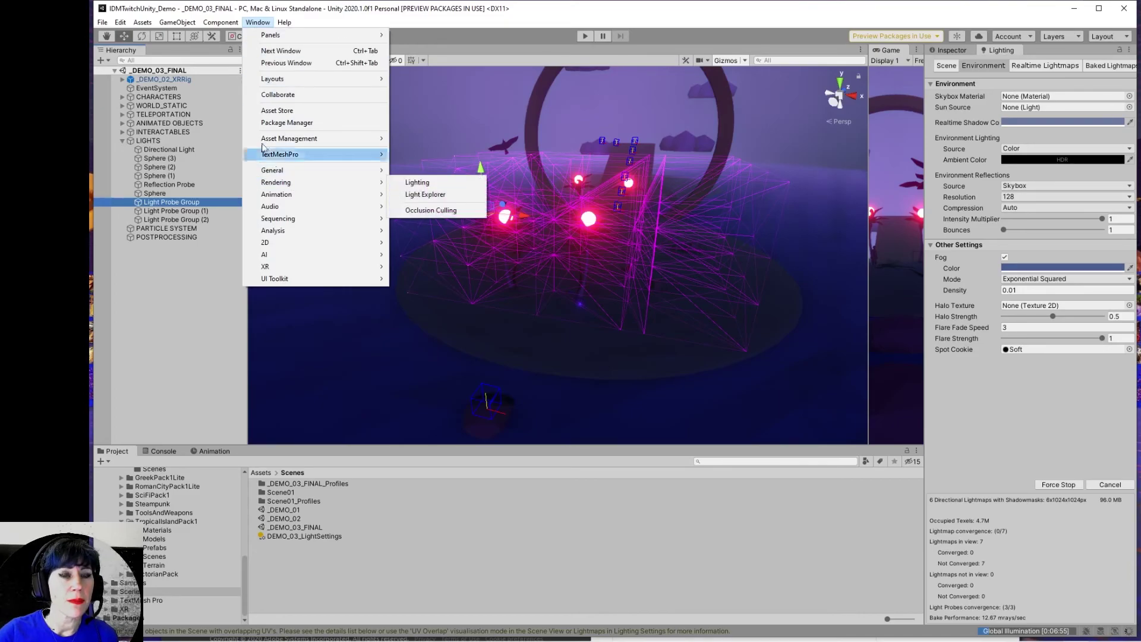
{"action": "mouse_move", "coordinate": [172, 24]}
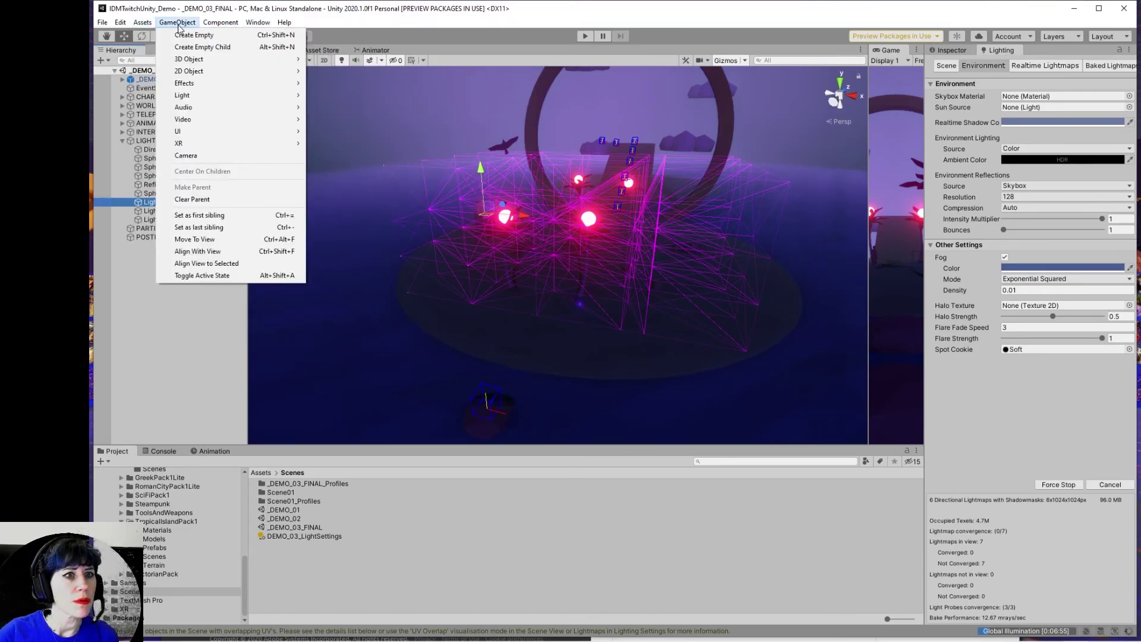
{"action": "mouse_move", "coordinate": [200, 98]}
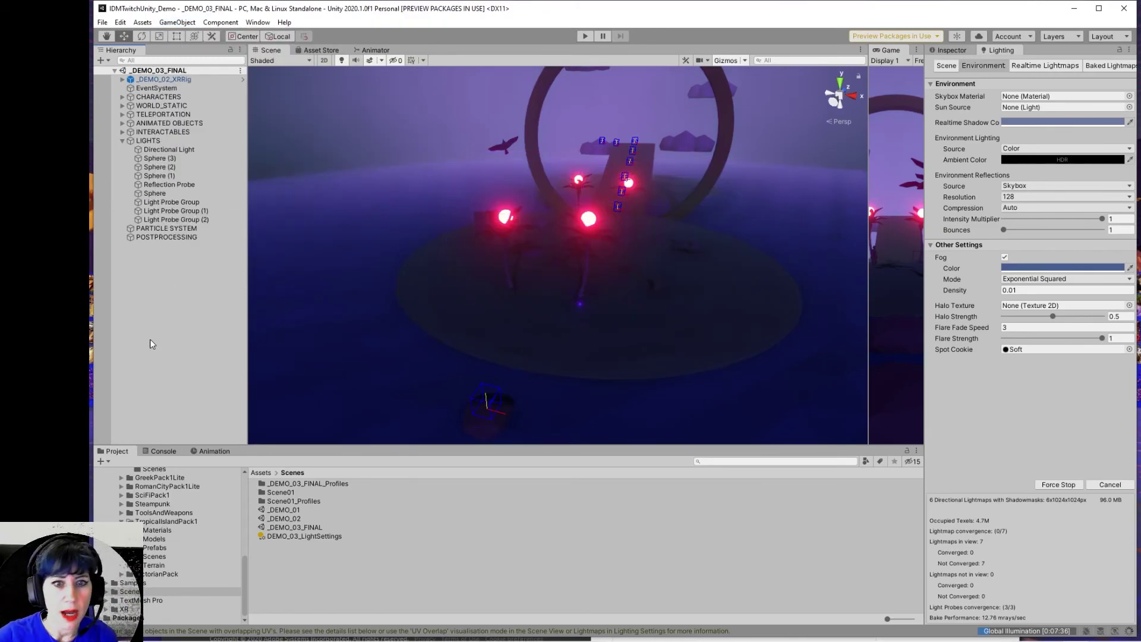
Step: Select the POSTPROCESSING object and widen the Game view beside the Scene view
{"action": "left_click", "coordinate": [174, 237]}
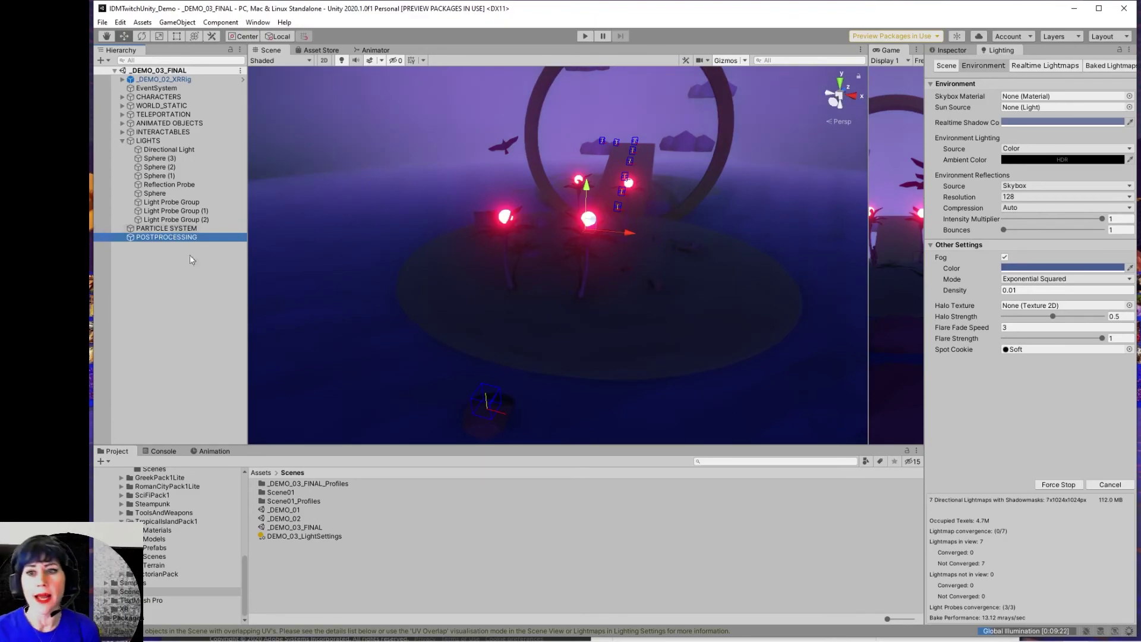
{"action": "left_click_drag", "start_coordinate": [869, 310], "coordinate": [587, 303]}
{"action": "right_click", "coordinate": [151, 312]}
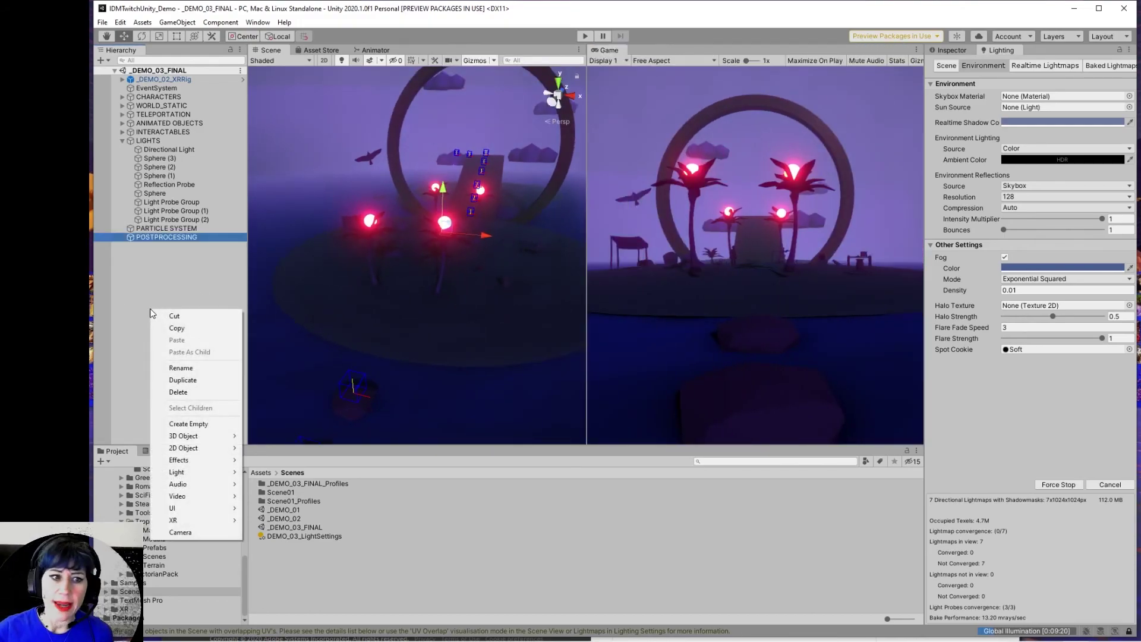
{"action": "left_click", "coordinate": [144, 279]}
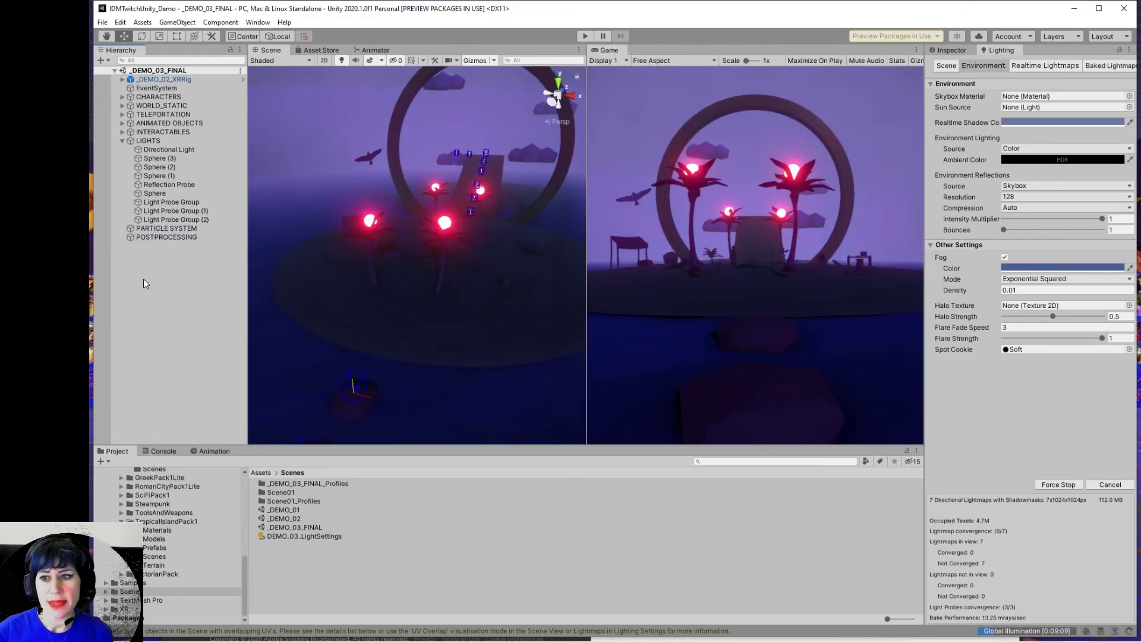
Step: Show the POSTPROCESSING object's Post-process Volume settings and browse the list of editor windows
{"action": "left_click", "coordinate": [171, 237]}
{"action": "left_click", "coordinate": [952, 51]}
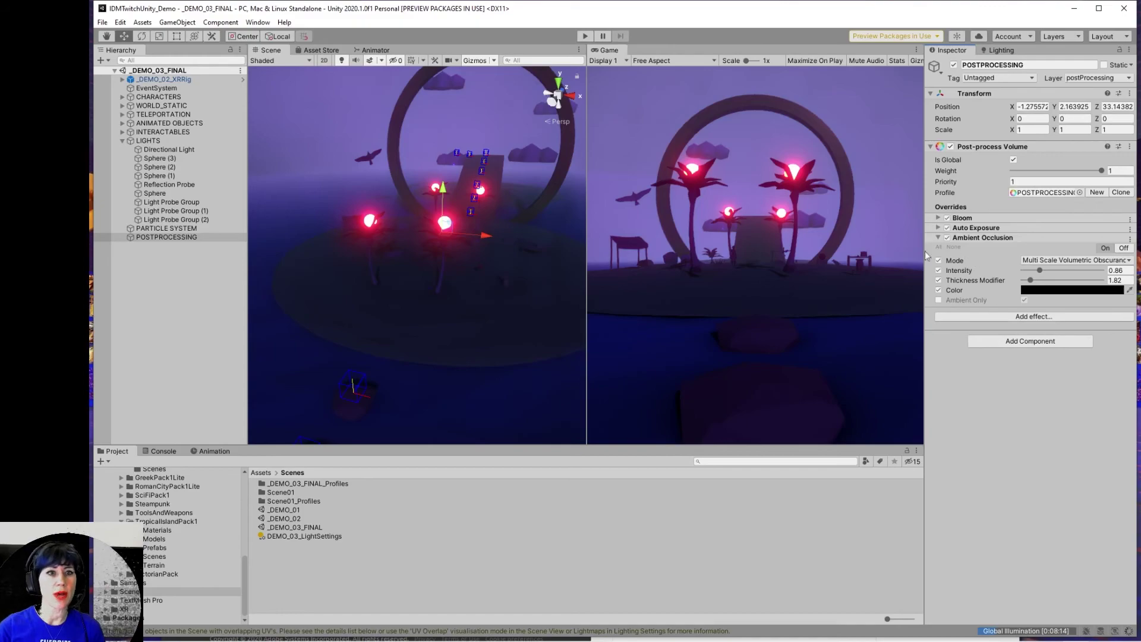
{"action": "left_click", "coordinate": [257, 22]}
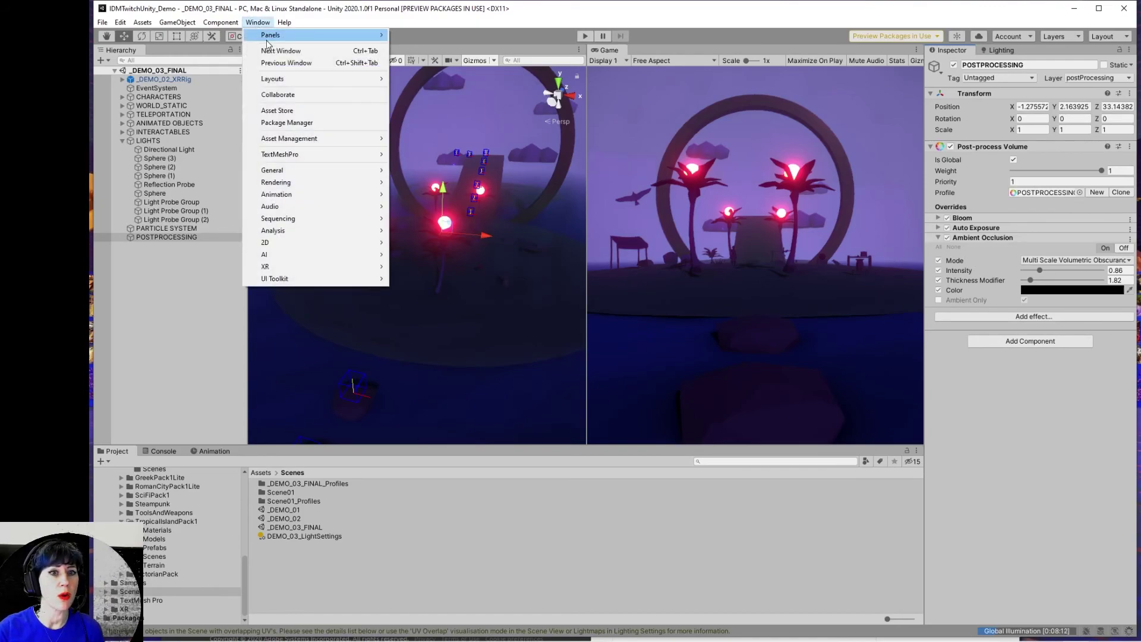
{"action": "mouse_move", "coordinate": [268, 36]}
{"action": "left_click", "coordinate": [436, 134]}
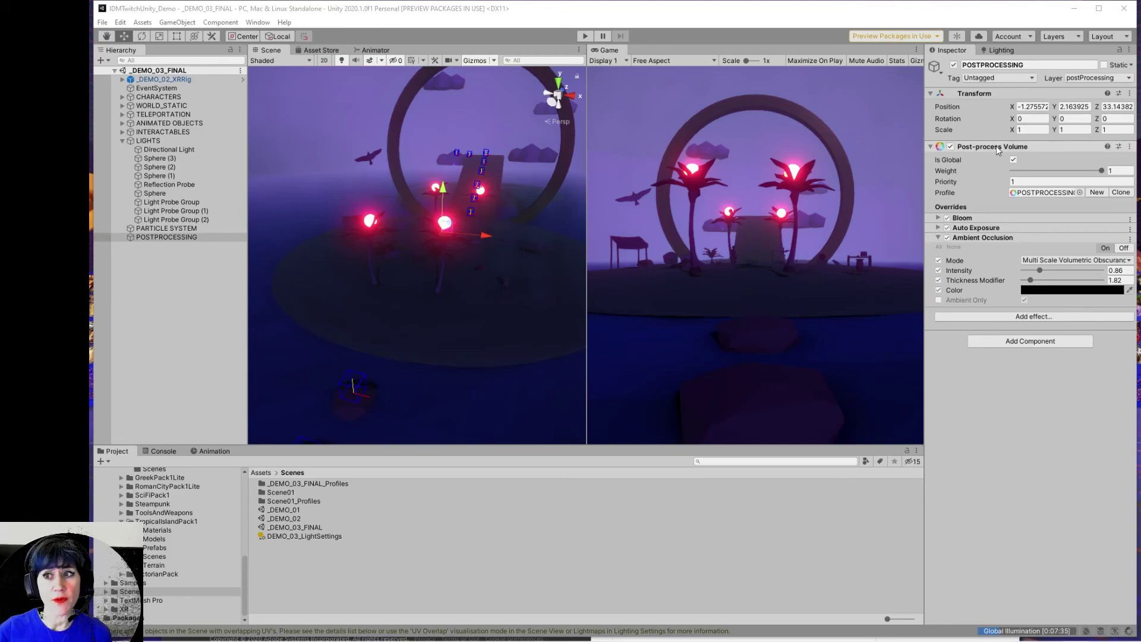
Step: Examine the layer choices for POSTPROCESSING and open the settings for adding a layer
{"action": "left_click", "coordinate": [1099, 79]}
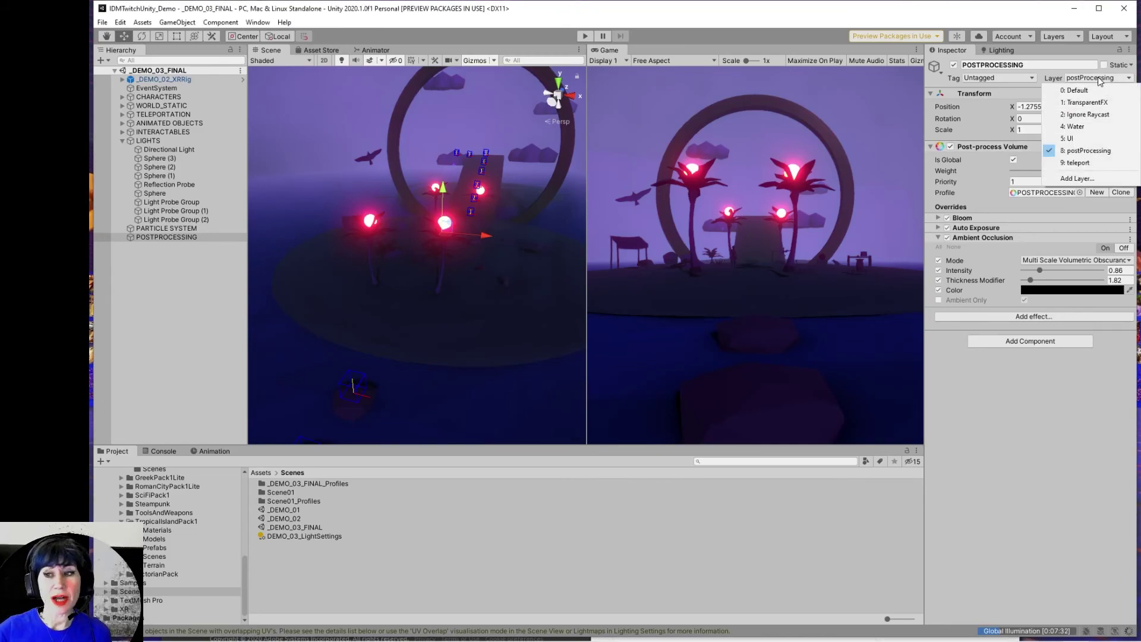
{"action": "left_click", "coordinate": [1097, 180]}
{"action": "left_click", "coordinate": [1049, 213]}
Step: Return to POSTPROCESSING and view the effects that can be added to its Post-process Volume, without adding one
{"action": "left_click", "coordinate": [190, 236]}
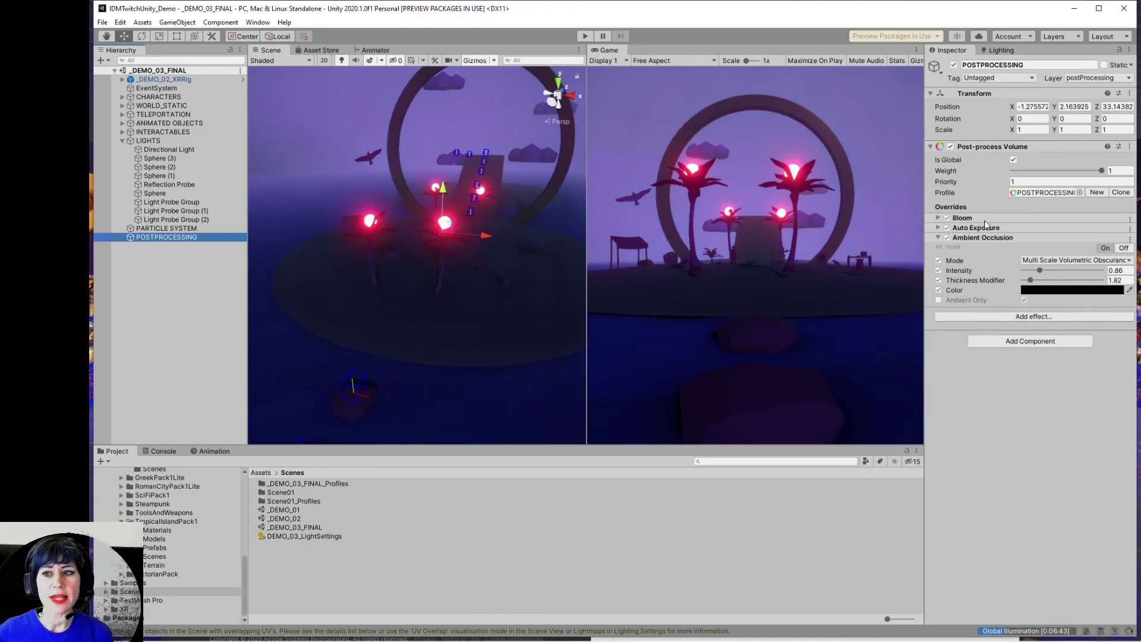
{"action": "left_click", "coordinate": [1010, 315]}
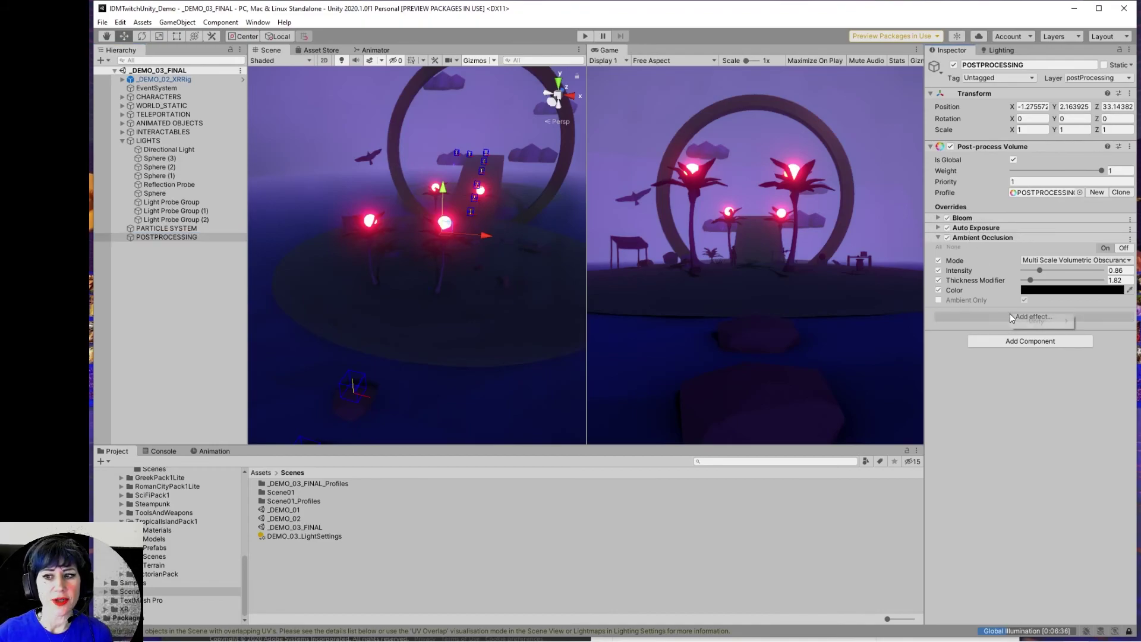
{"action": "left_click", "coordinate": [956, 443]}
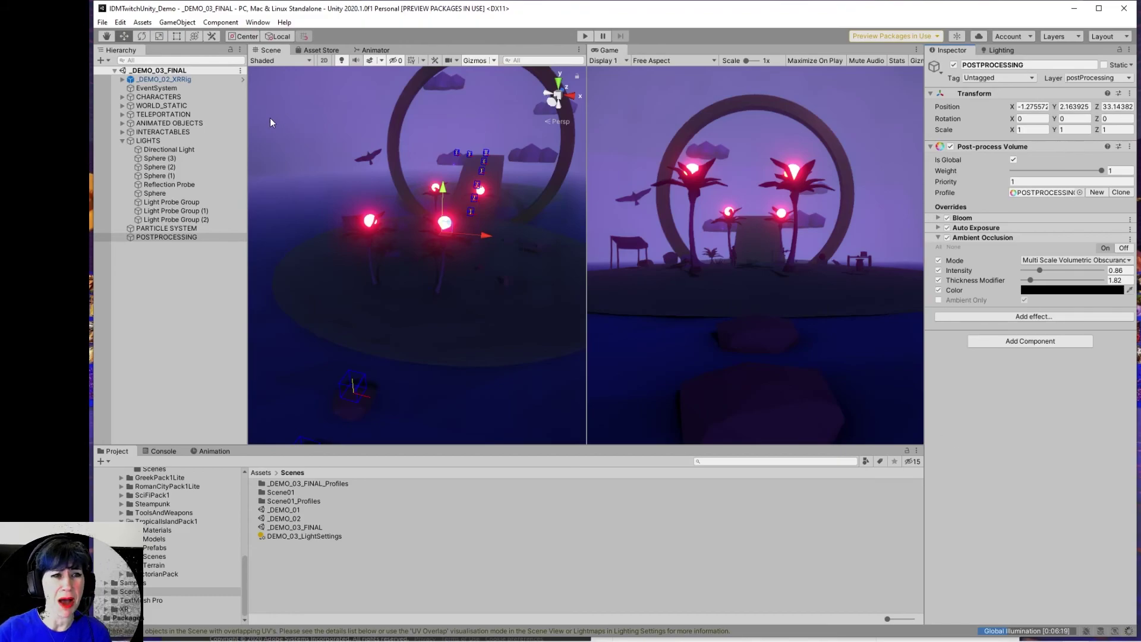
Step: Select the Main Camera under _DEMO_02_XRRig's CameraOffset and examine its Post-process Layer's layer choices, keeping postProcessing
{"action": "left_click", "coordinate": [121, 79]}
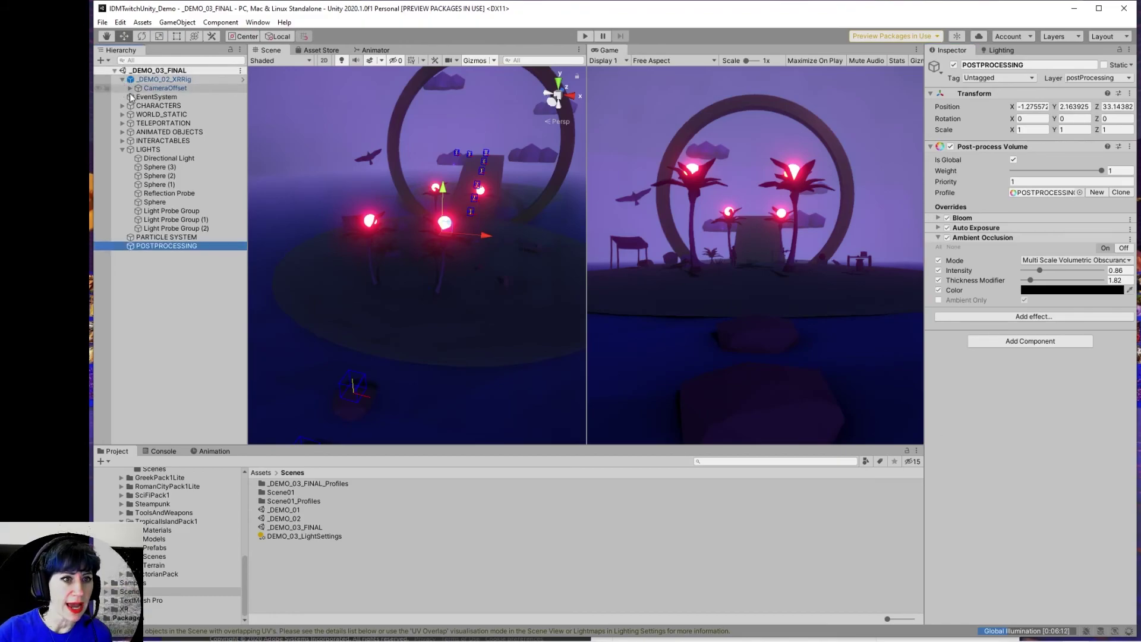
{"action": "left_click", "coordinate": [130, 88]}
{"action": "left_click", "coordinate": [172, 97]}
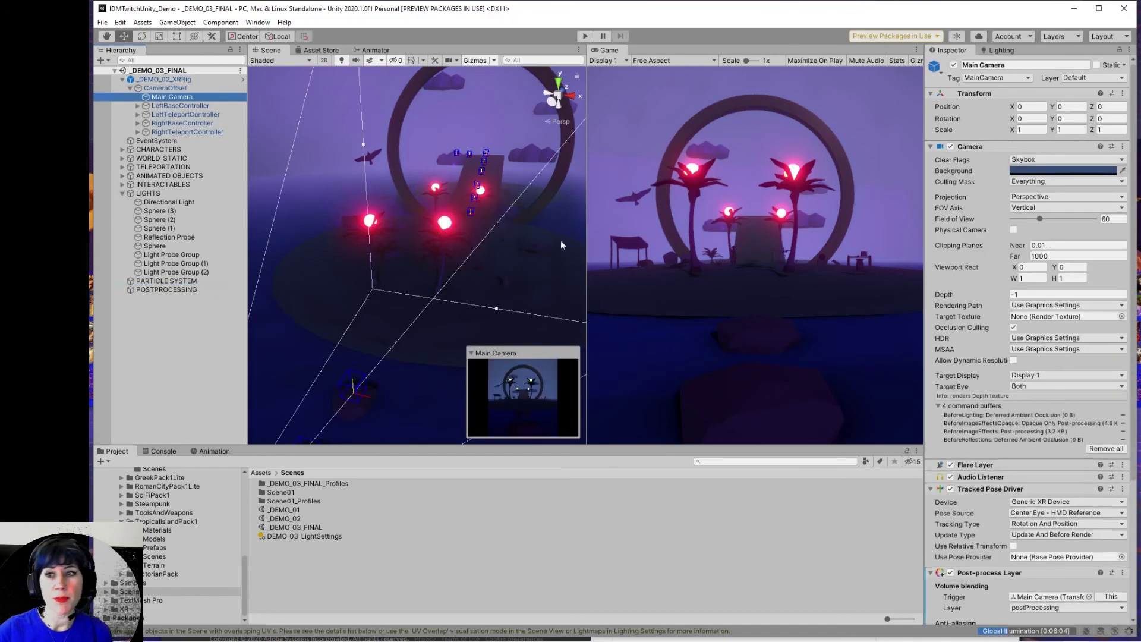
{"action": "left_click", "coordinate": [931, 147]}
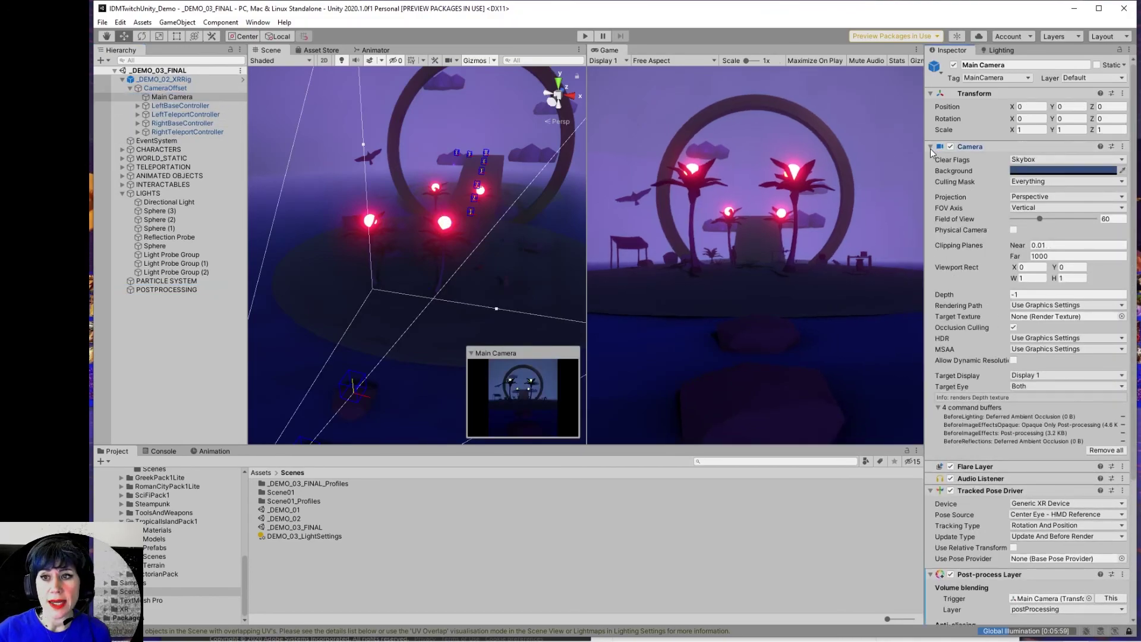
{"action": "left_click", "coordinate": [930, 146]}
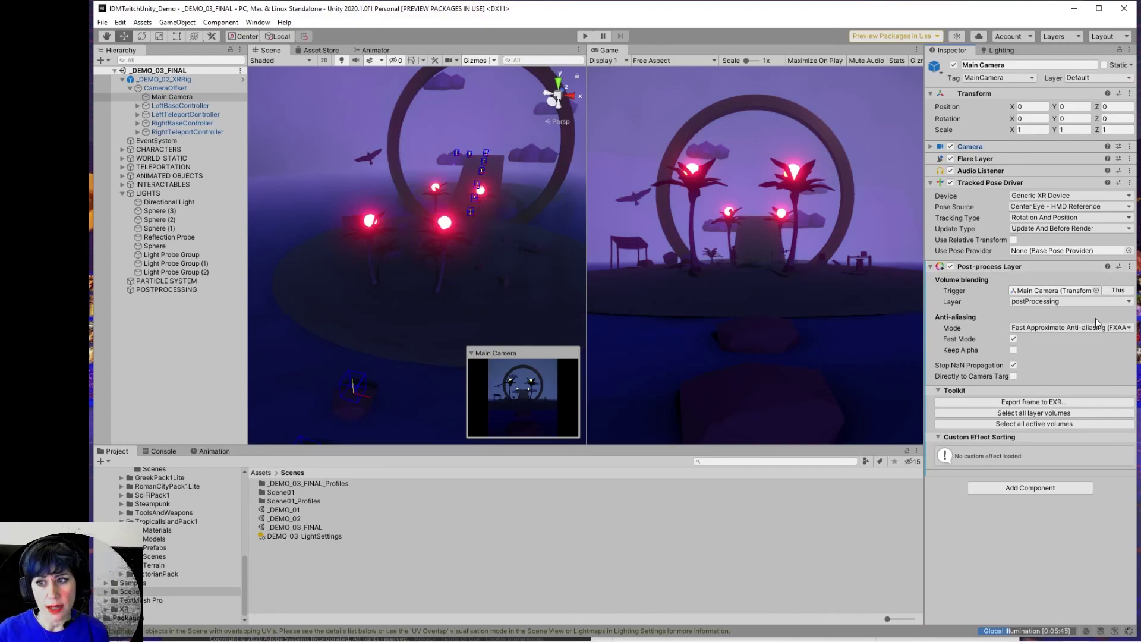
{"action": "left_click", "coordinate": [1084, 302]}
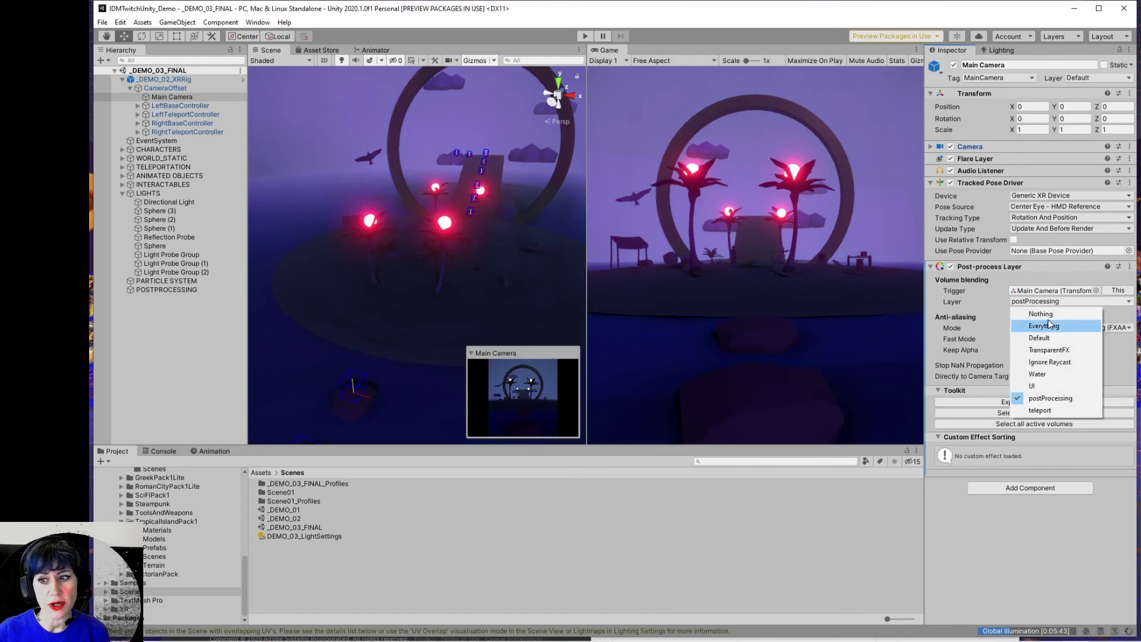
{"action": "left_click", "coordinate": [978, 302]}
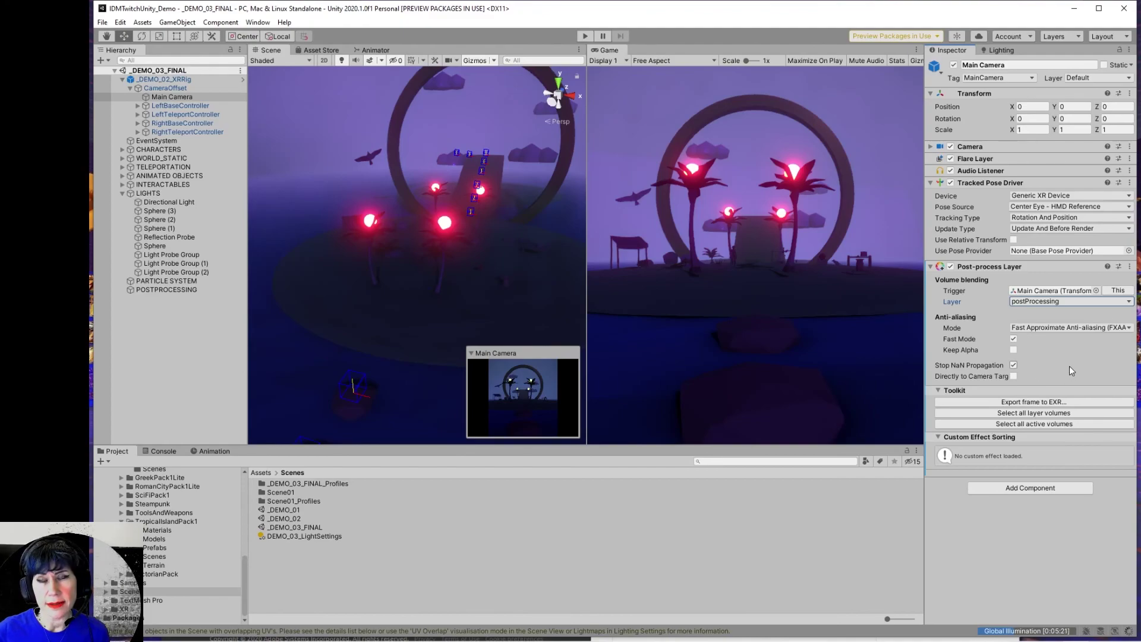
Step: Turn Bloom, Auto Exposure and Ambient Occlusion off and back on in POSTPROCESSING's Post-process Volume to compare the scene's look
{"action": "left_click", "coordinate": [188, 290]}
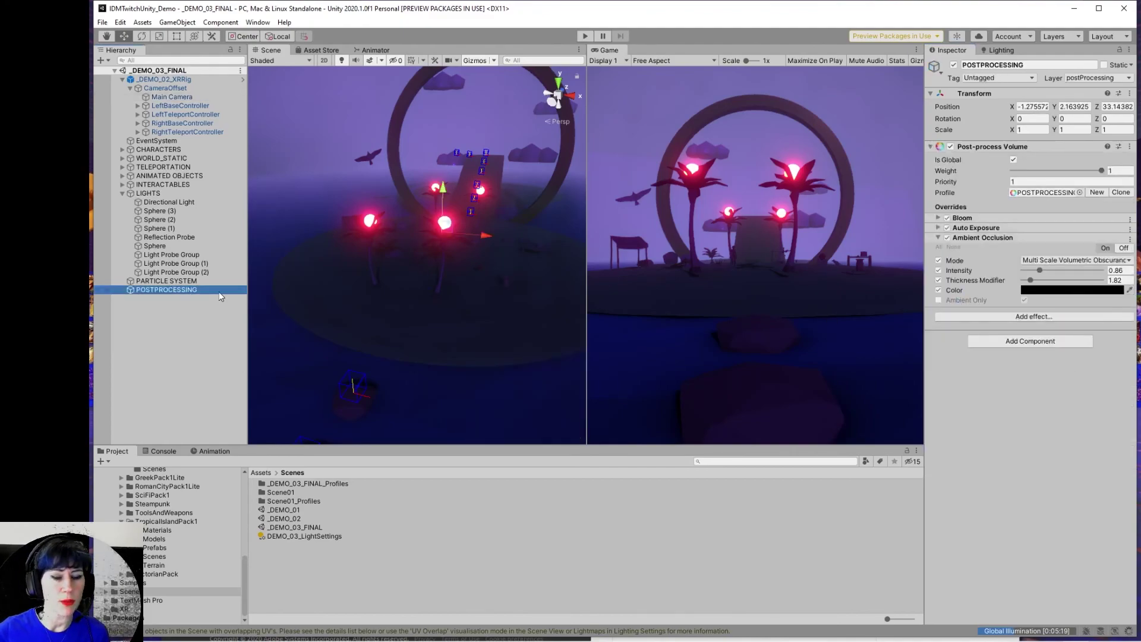
{"action": "left_click", "coordinate": [947, 218]}
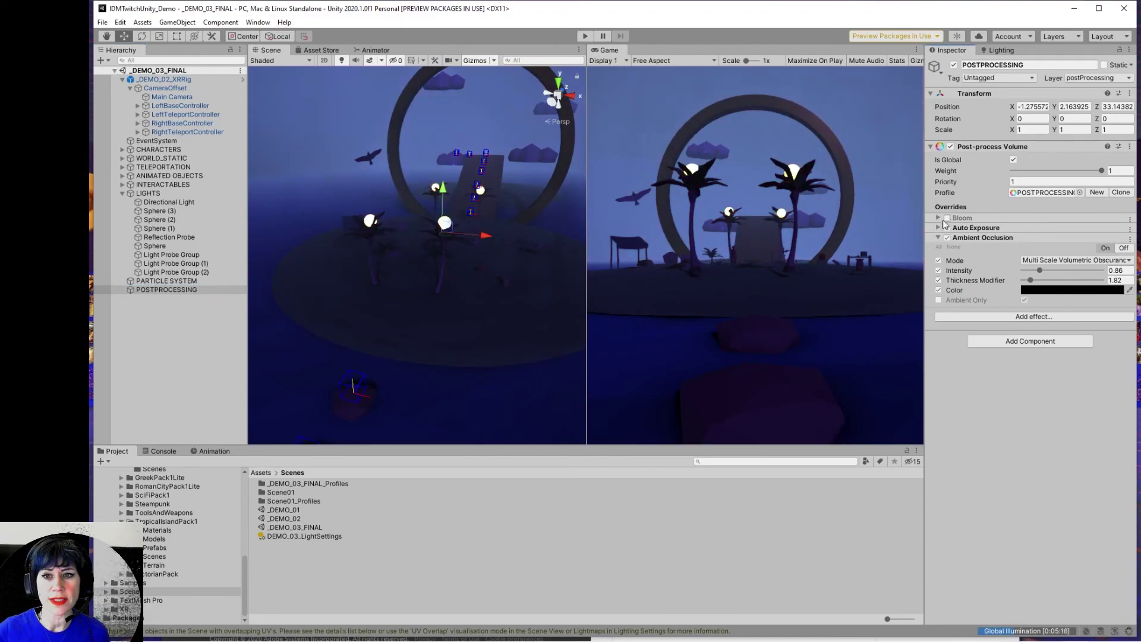
{"action": "left_click", "coordinate": [947, 227]}
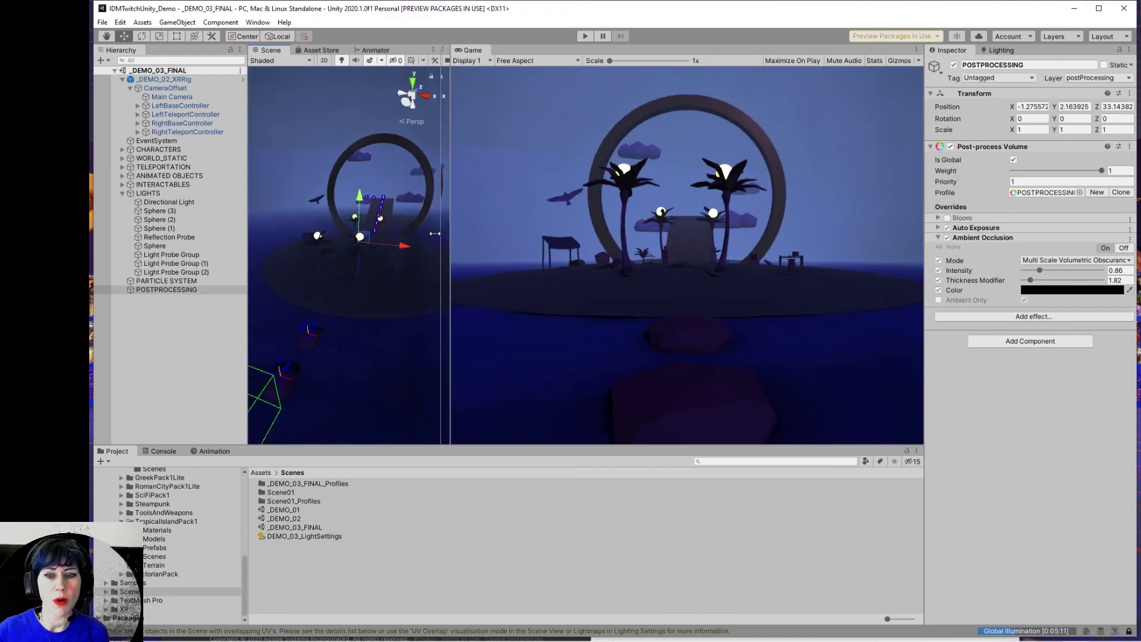
{"action": "left_click", "coordinate": [947, 228]}
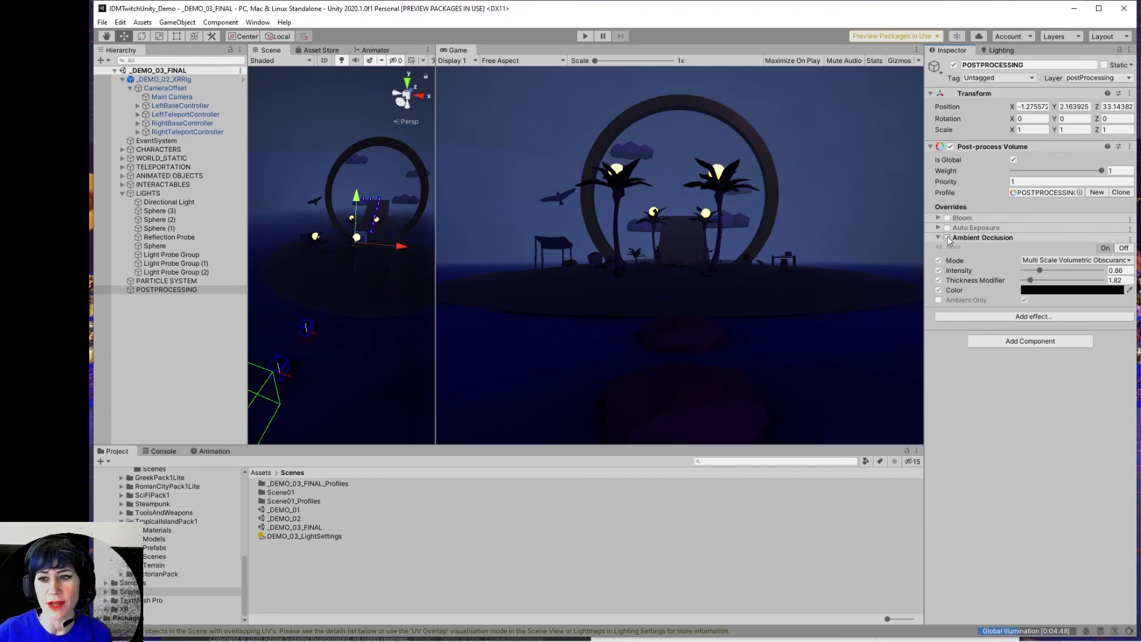
{"action": "left_click", "coordinate": [948, 237]}
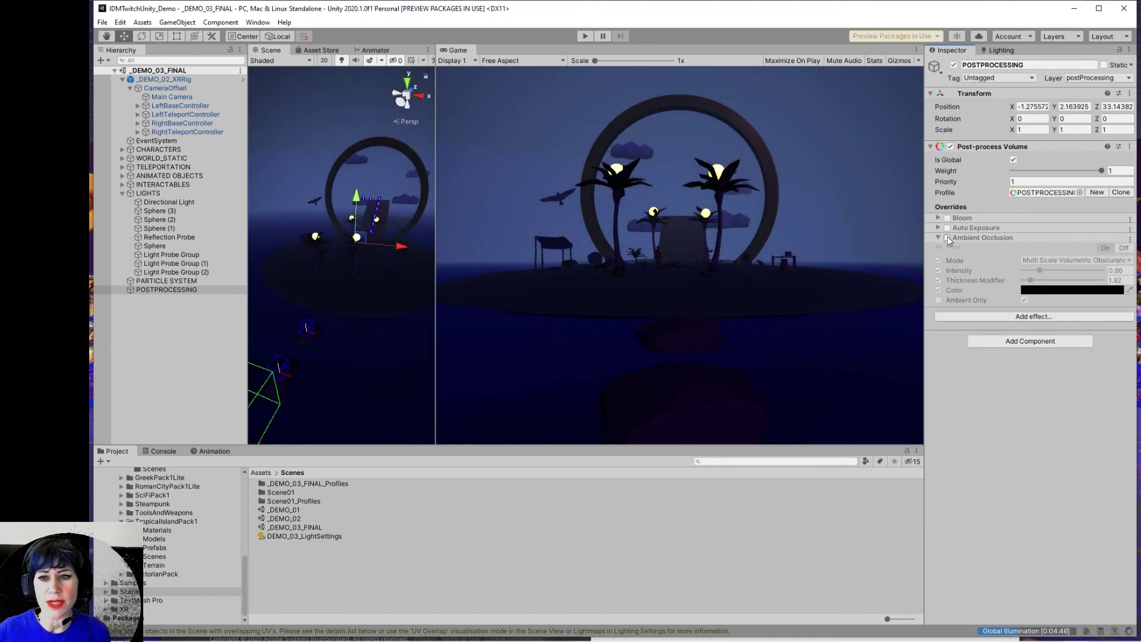
{"action": "left_click", "coordinate": [947, 237]}
{"action": "left_click", "coordinate": [947, 218]}
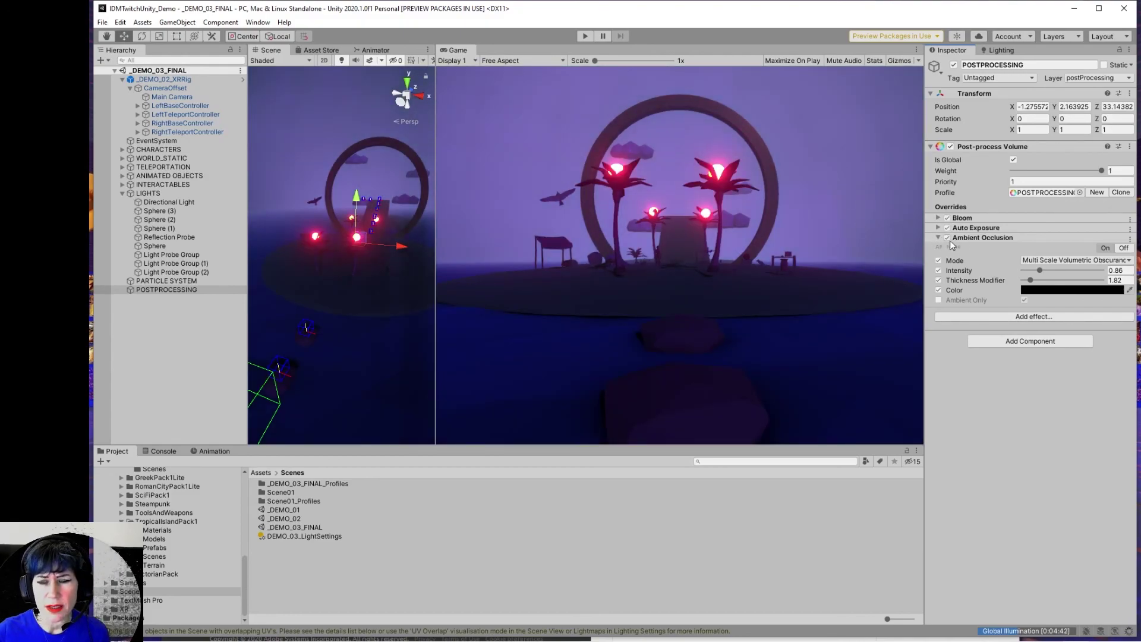
Step: Show the Unity effects available for POSTPROCESSING's volume and close the list without adding any
{"action": "left_click", "coordinate": [1029, 317]}
{"action": "mouse_move", "coordinate": [1071, 321]}
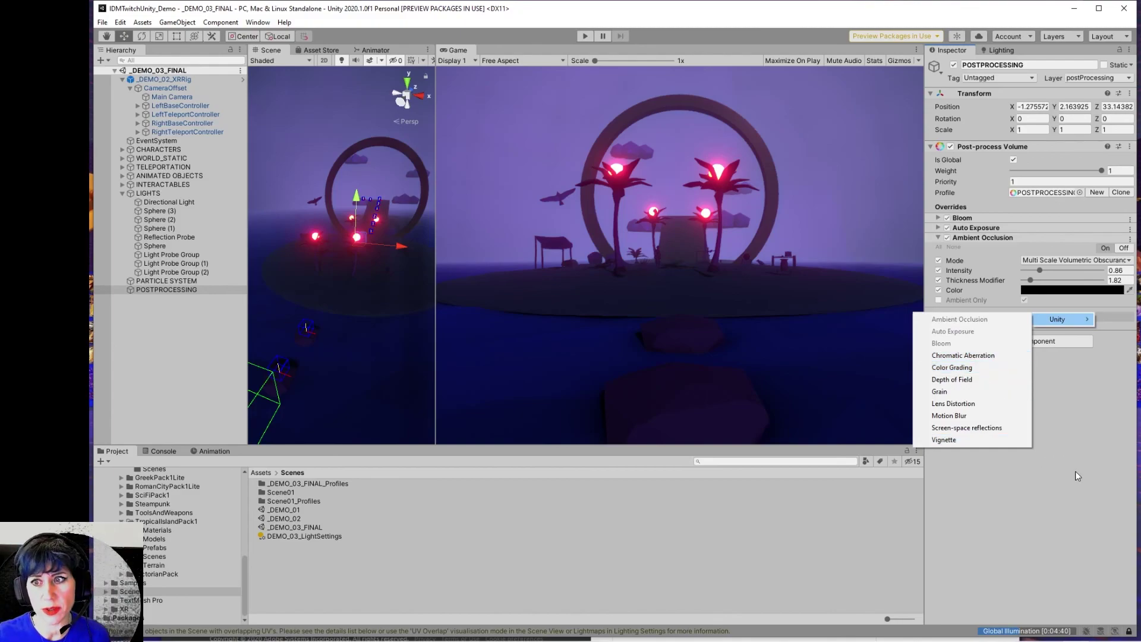
{"action": "left_click", "coordinate": [1058, 455]}
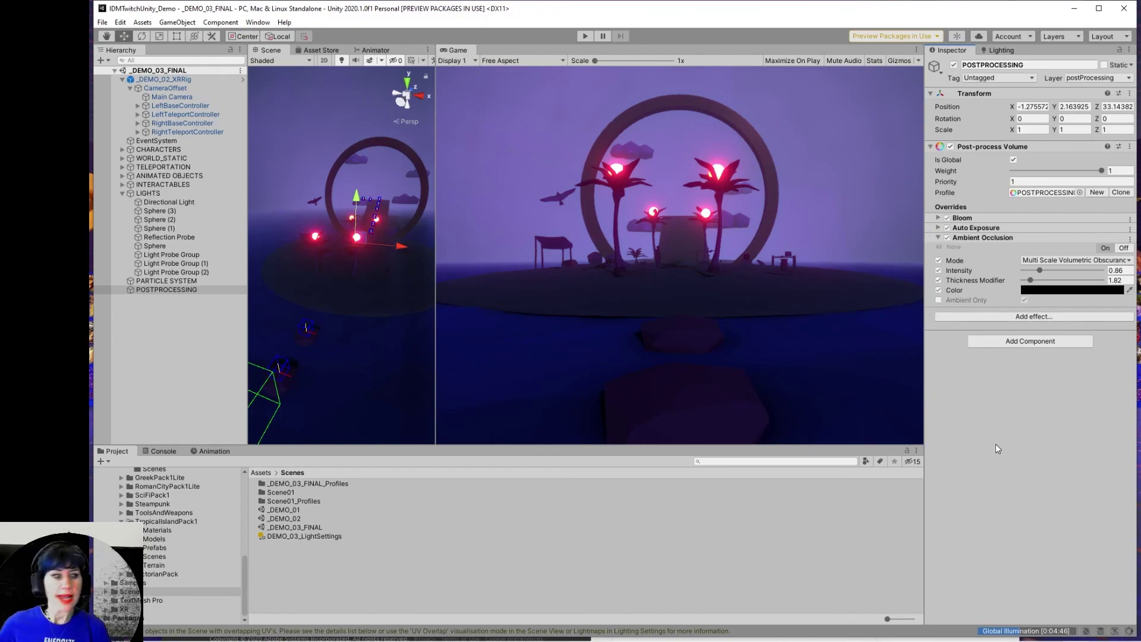